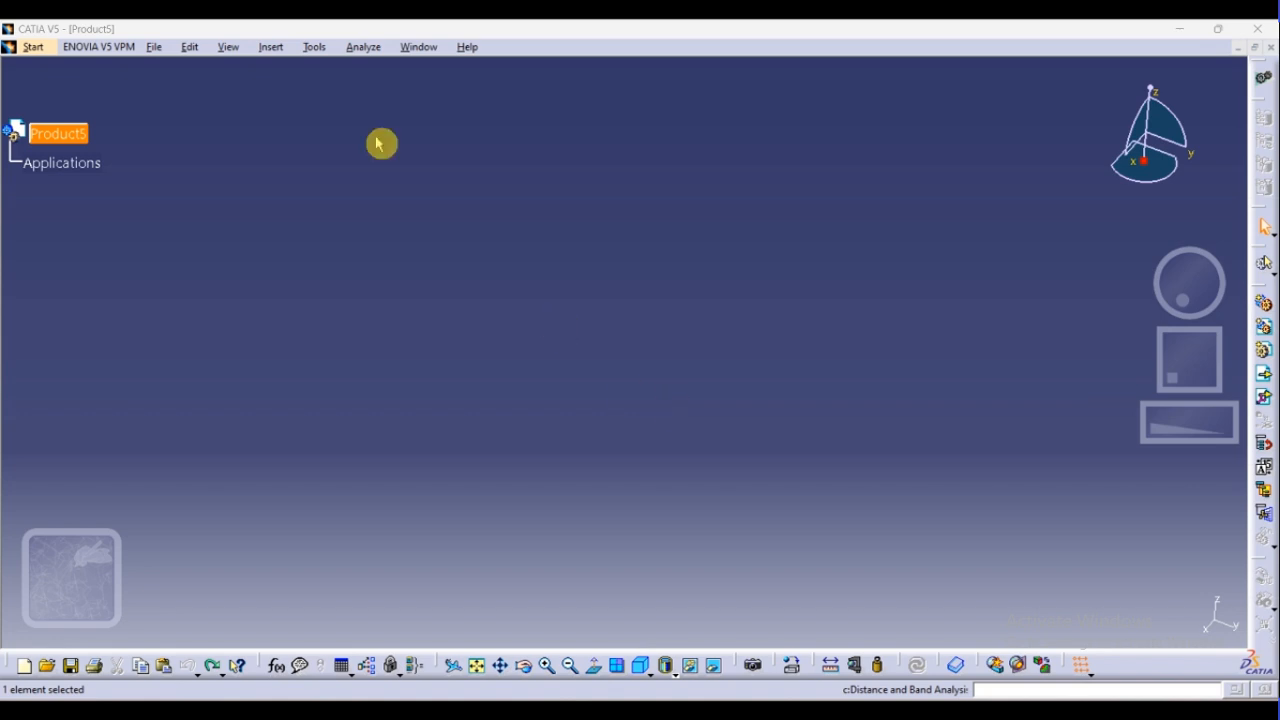
Create a new product in the Assembly Design workbench and dismiss the welcome dialog
{"action": "left_click", "coordinate": [31, 47]}
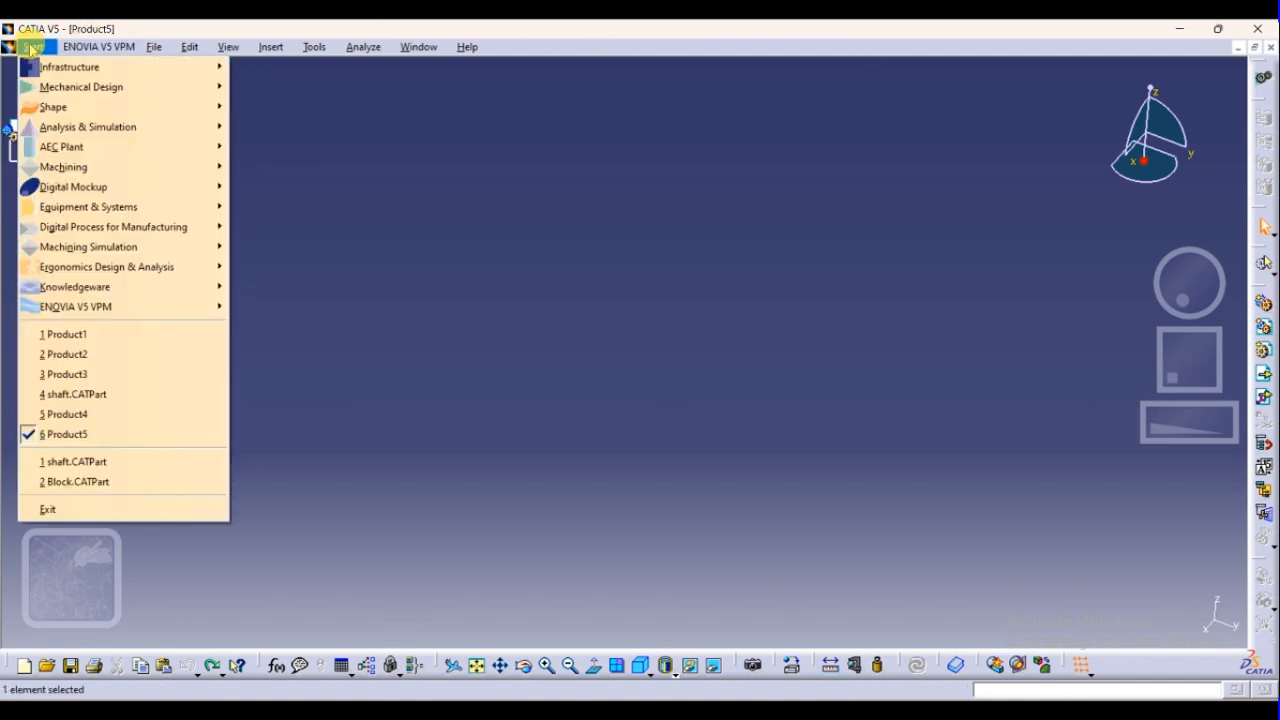
{"action": "mouse_move", "coordinate": [80, 87]}
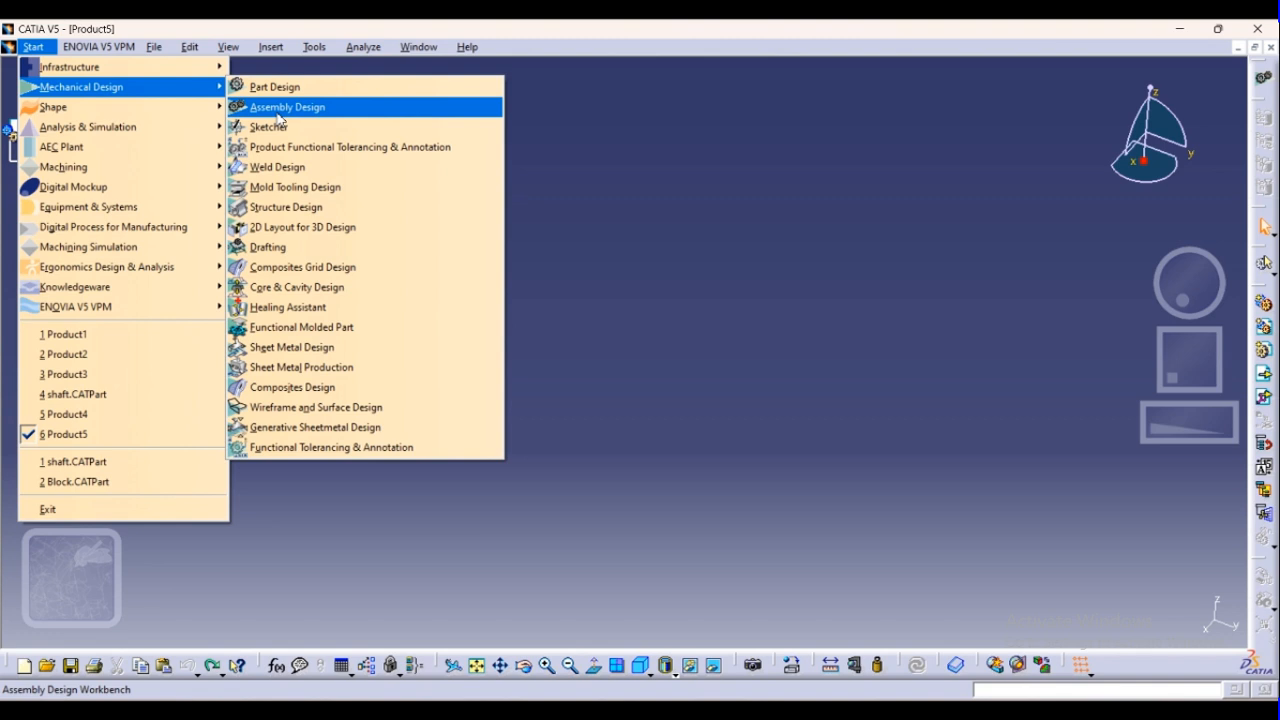
{"action": "left_click", "coordinate": [279, 109]}
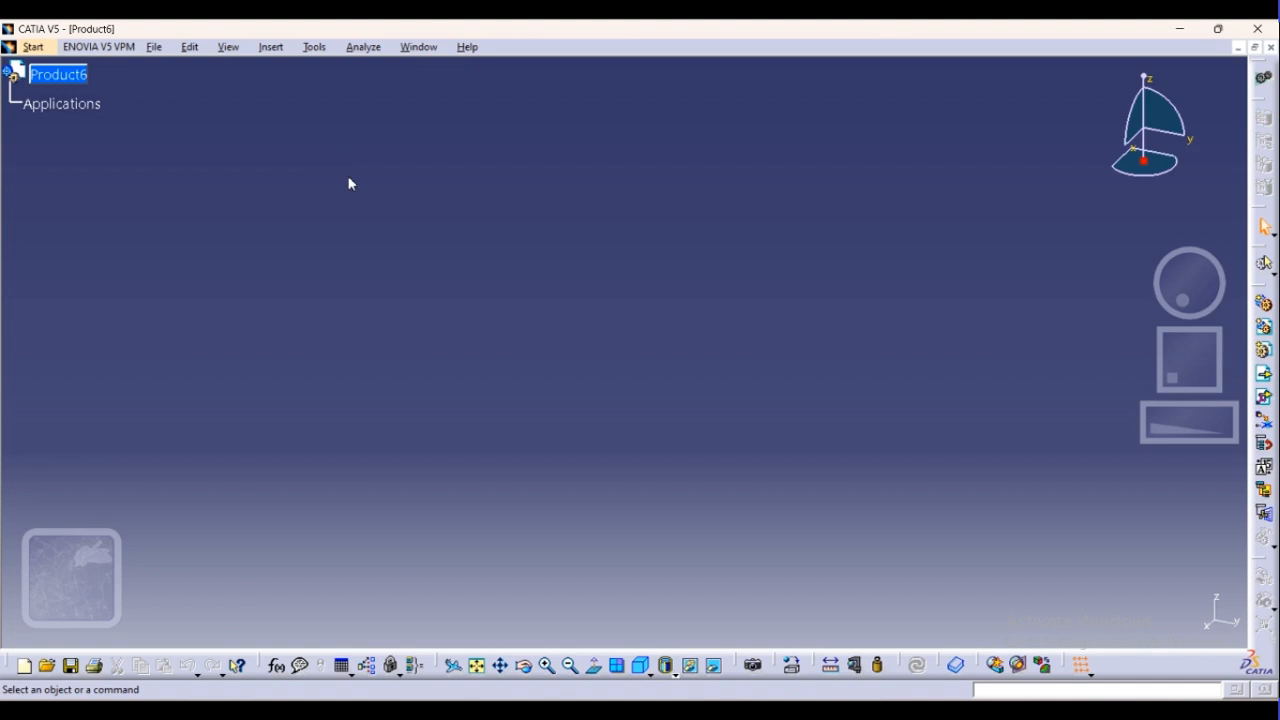
{"action": "left_click", "coordinate": [1264, 80]}
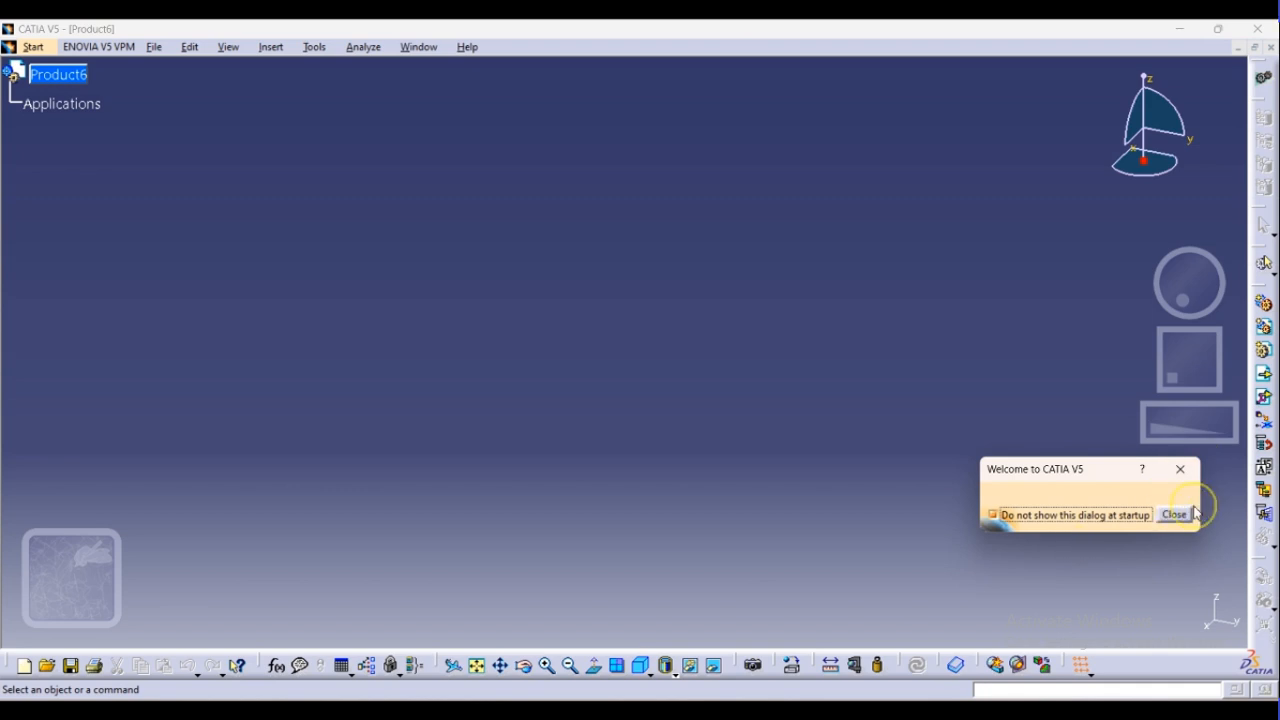
{"action": "left_click", "coordinate": [1176, 514]}
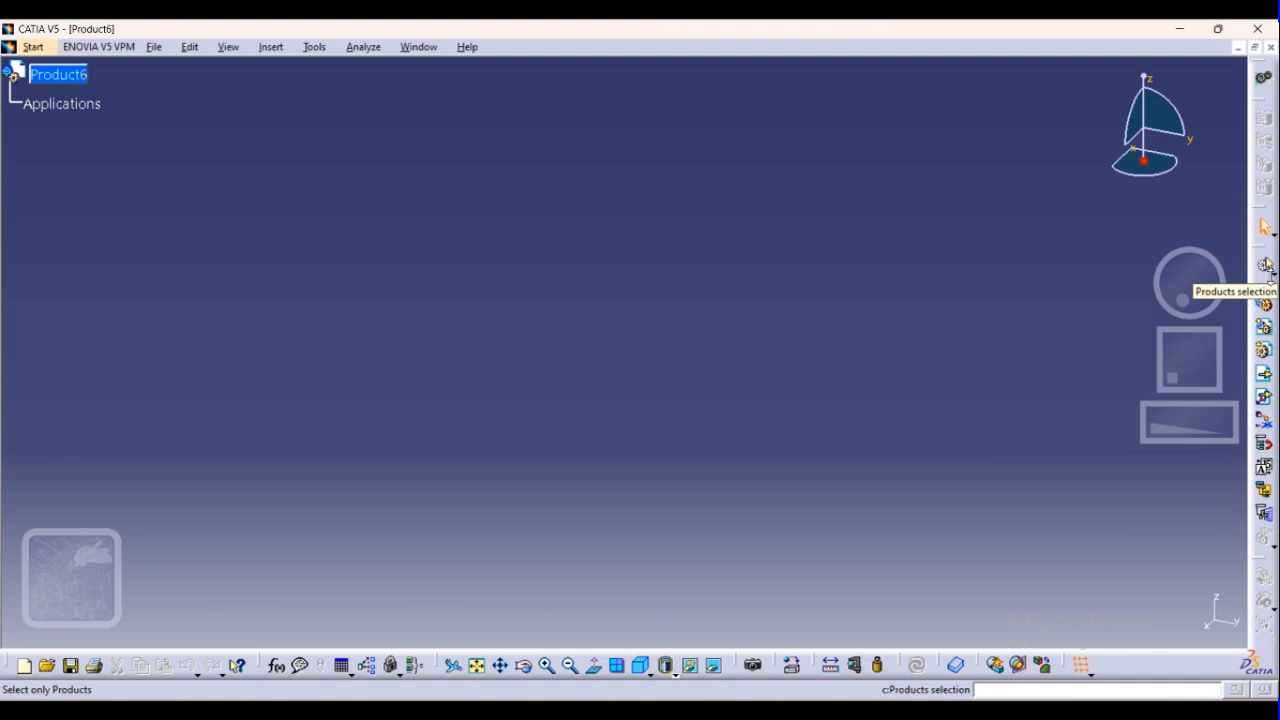
{"action": "left_click", "coordinate": [1267, 268]}
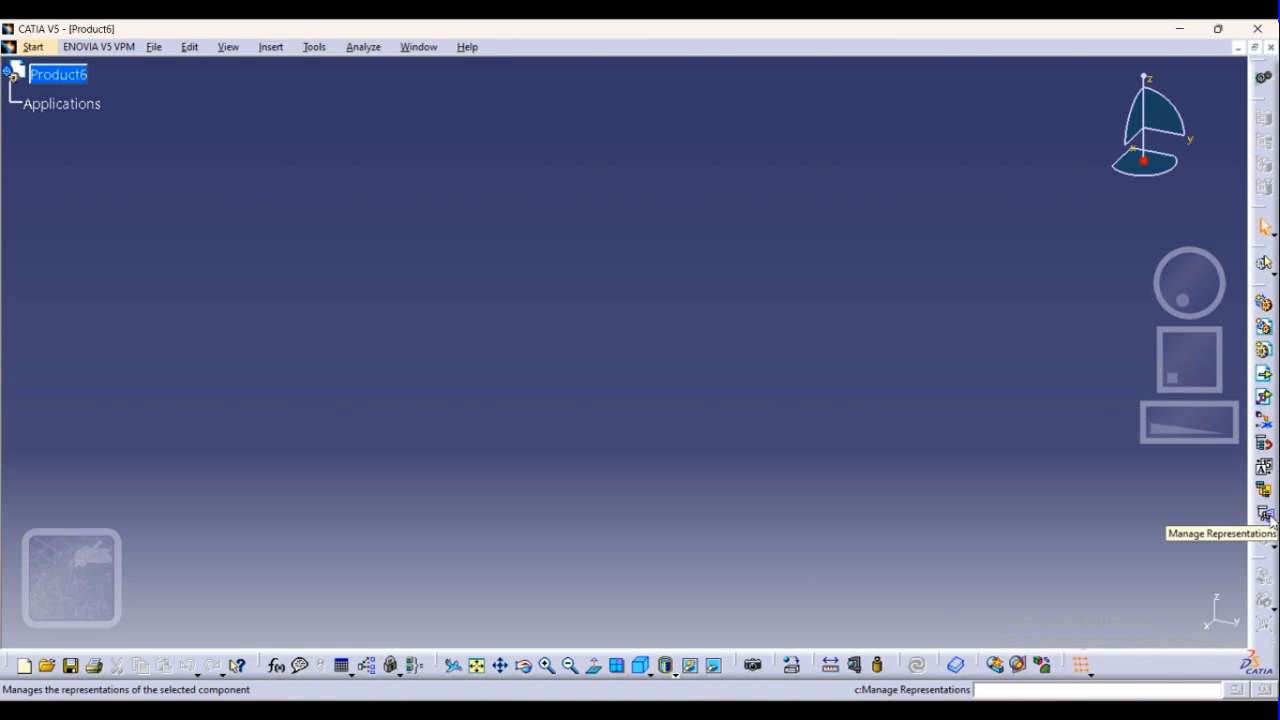
Insert the existing component Block from the Block folder into the new product
{"action": "left_click", "coordinate": [35, 80]}
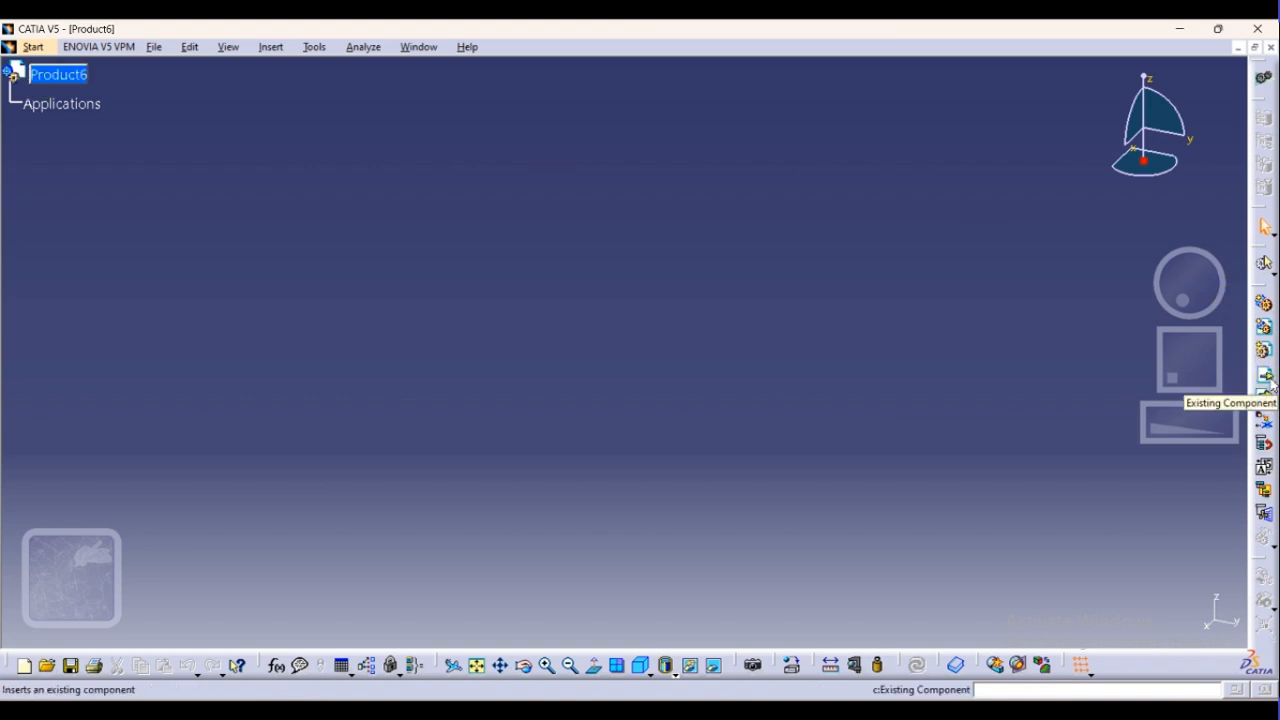
{"action": "right_click", "coordinate": [53, 82]}
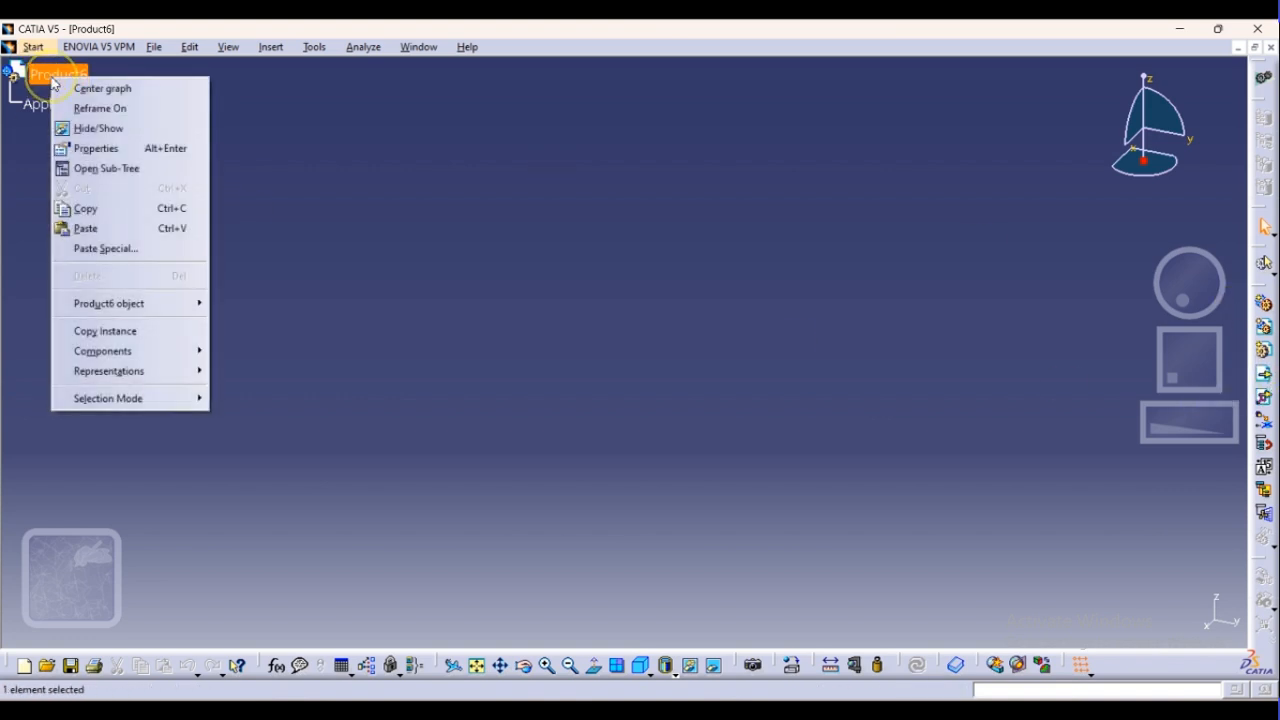
{"action": "mouse_move", "coordinate": [124, 356]}
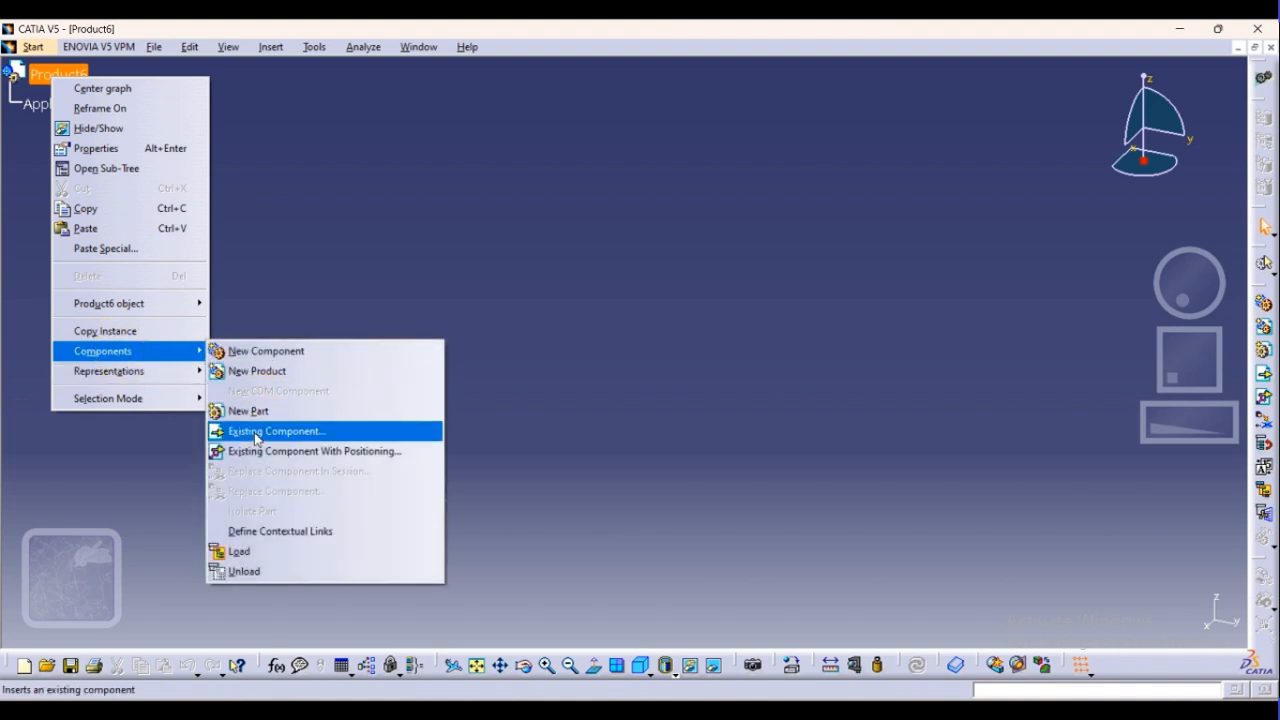
{"action": "left_click", "coordinate": [726, 296]}
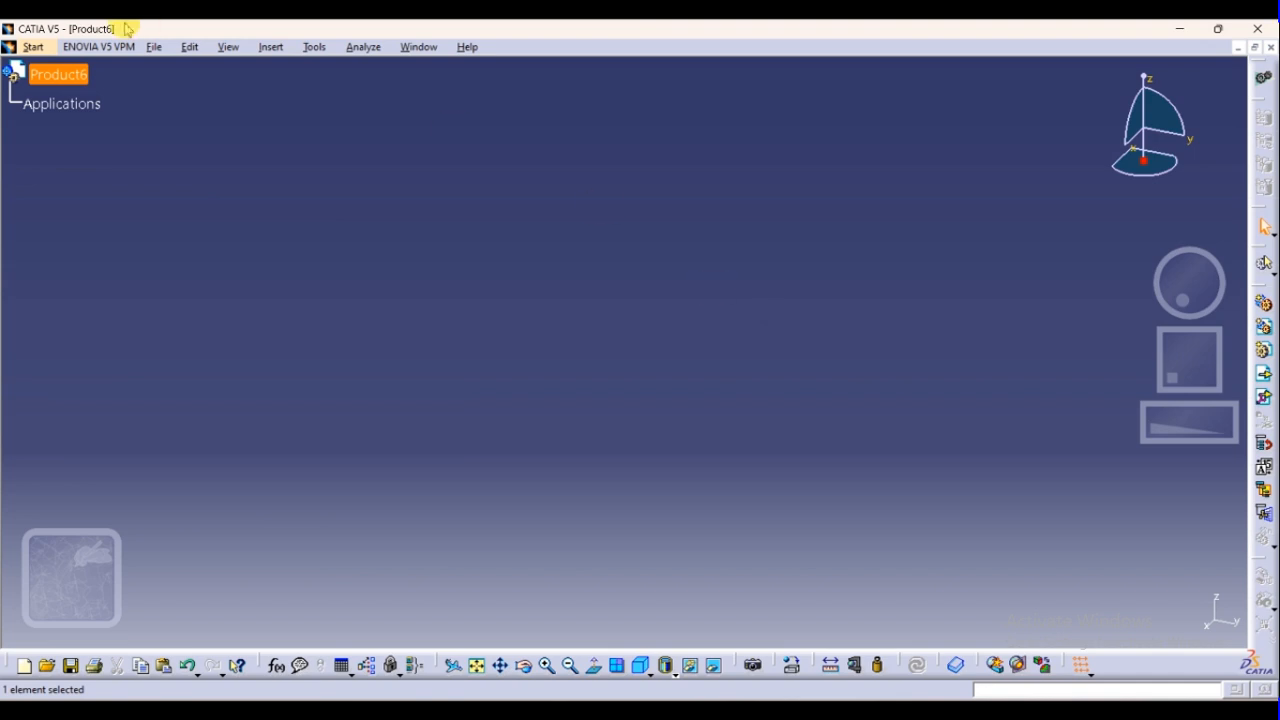
{"action": "left_click", "coordinate": [1263, 375]}
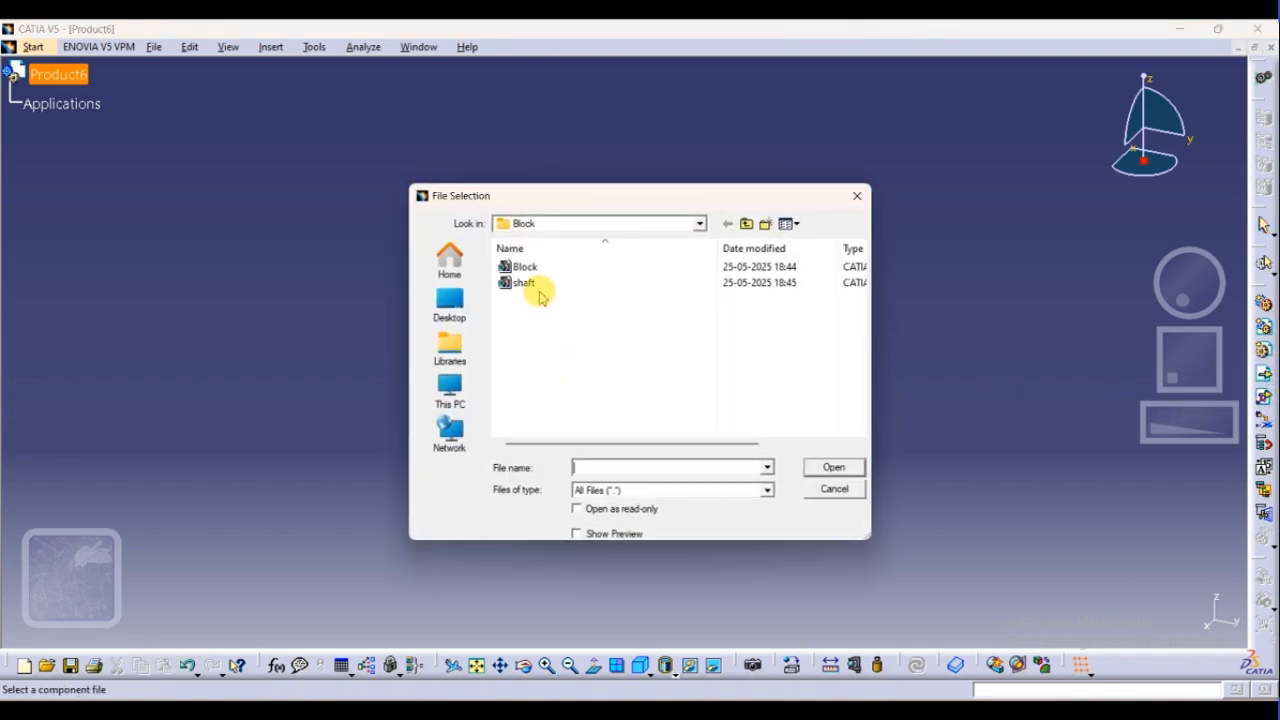
{"action": "left_click", "coordinate": [528, 268]}
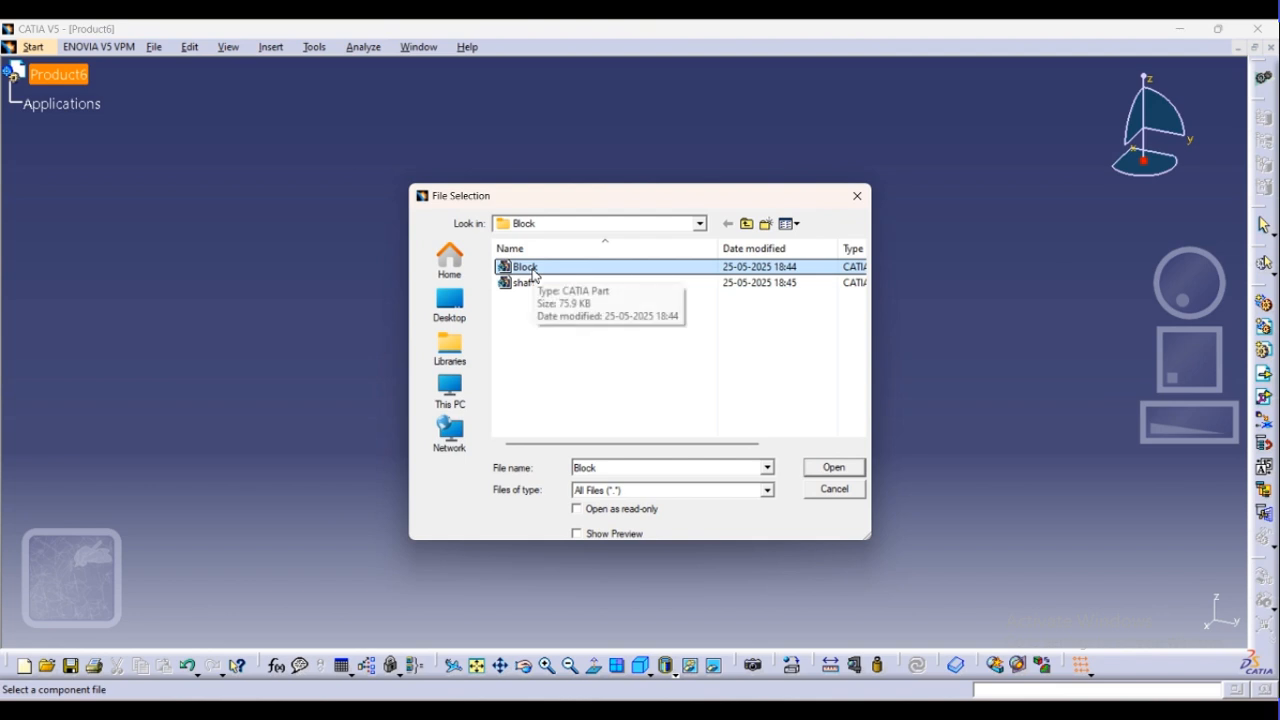
{"action": "left_click", "coordinate": [832, 468]}
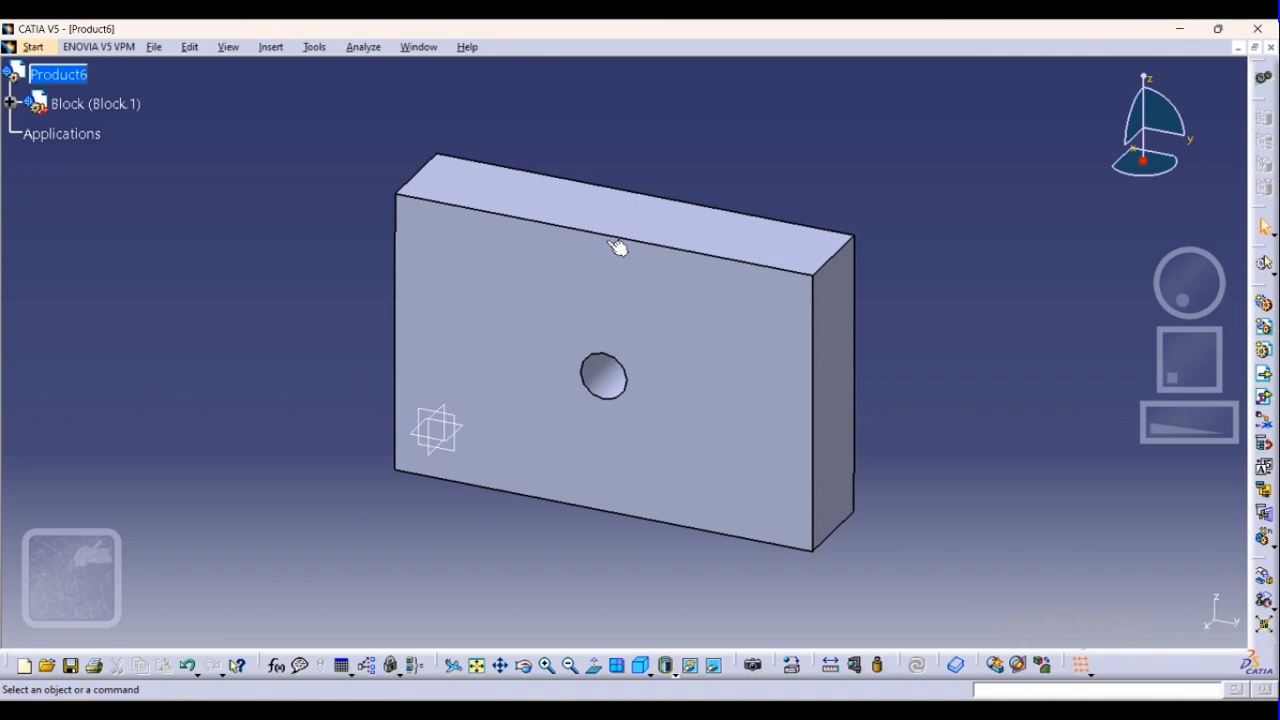
Activate the Block part for editing and expand its tree down to the features of the PartBody
{"action": "double_click", "coordinate": [600, 372]}
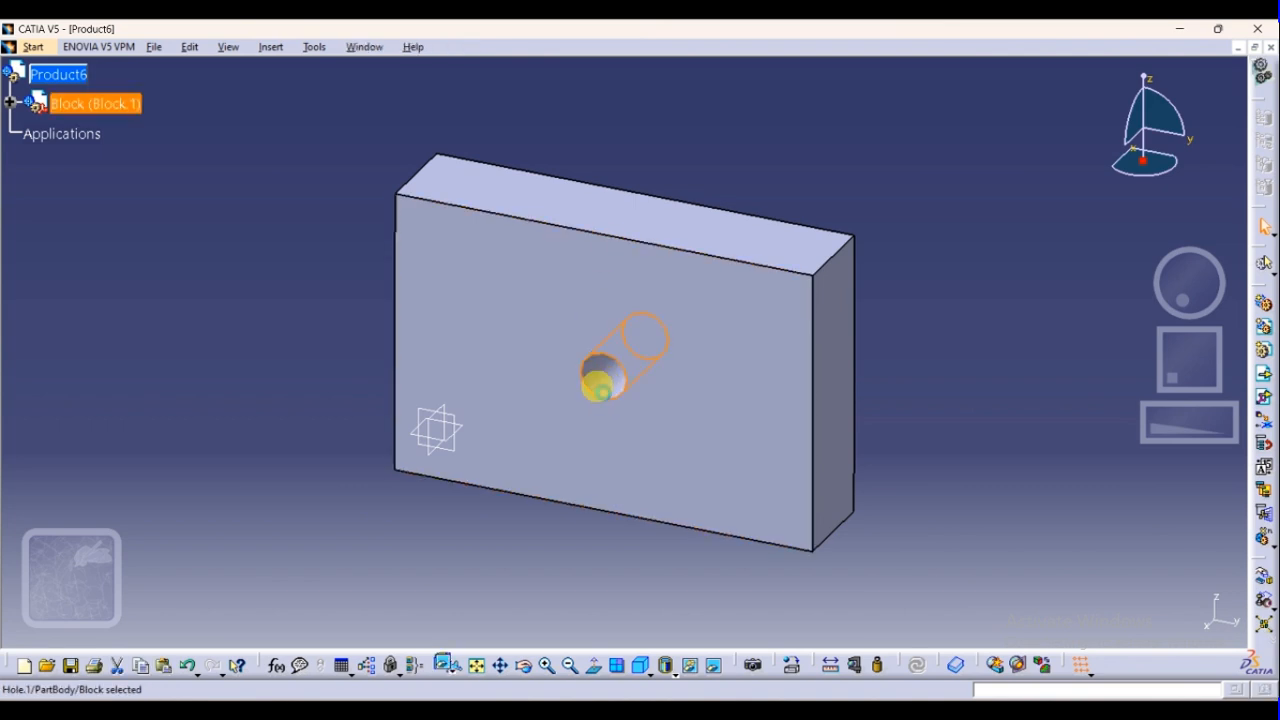
{"action": "left_click", "coordinate": [10, 103]}
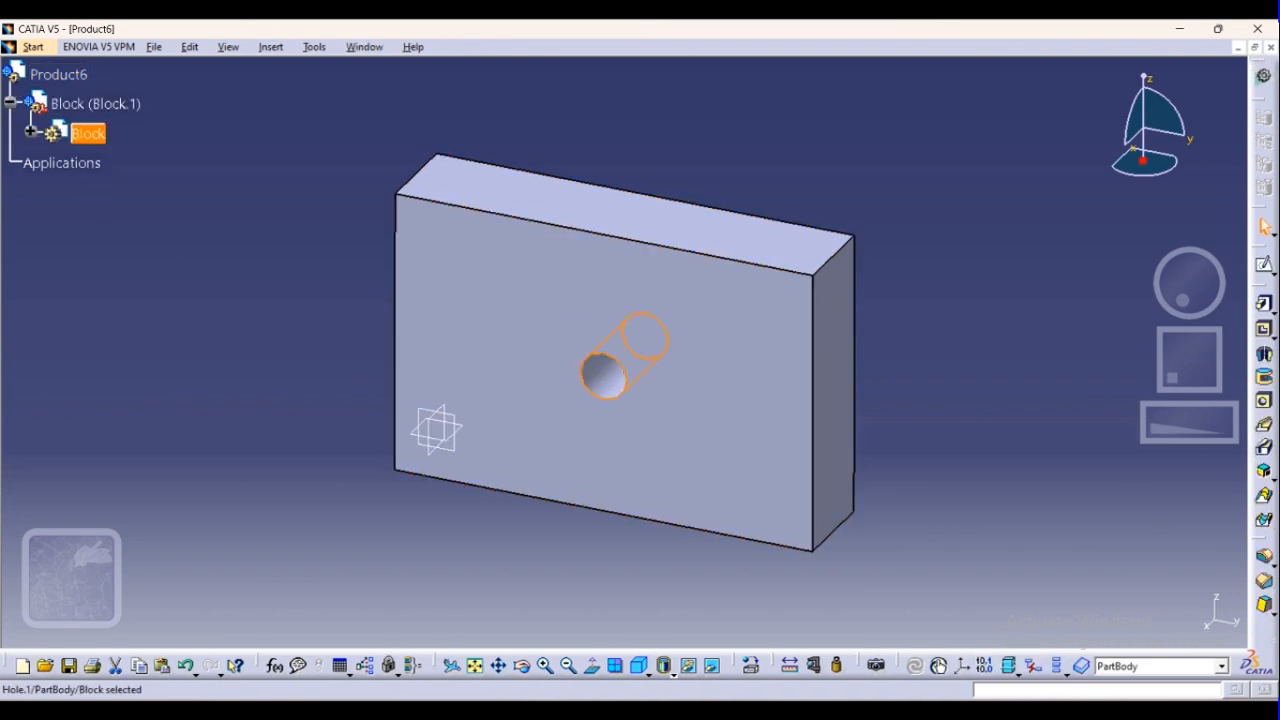
{"action": "left_click", "coordinate": [30, 133]}
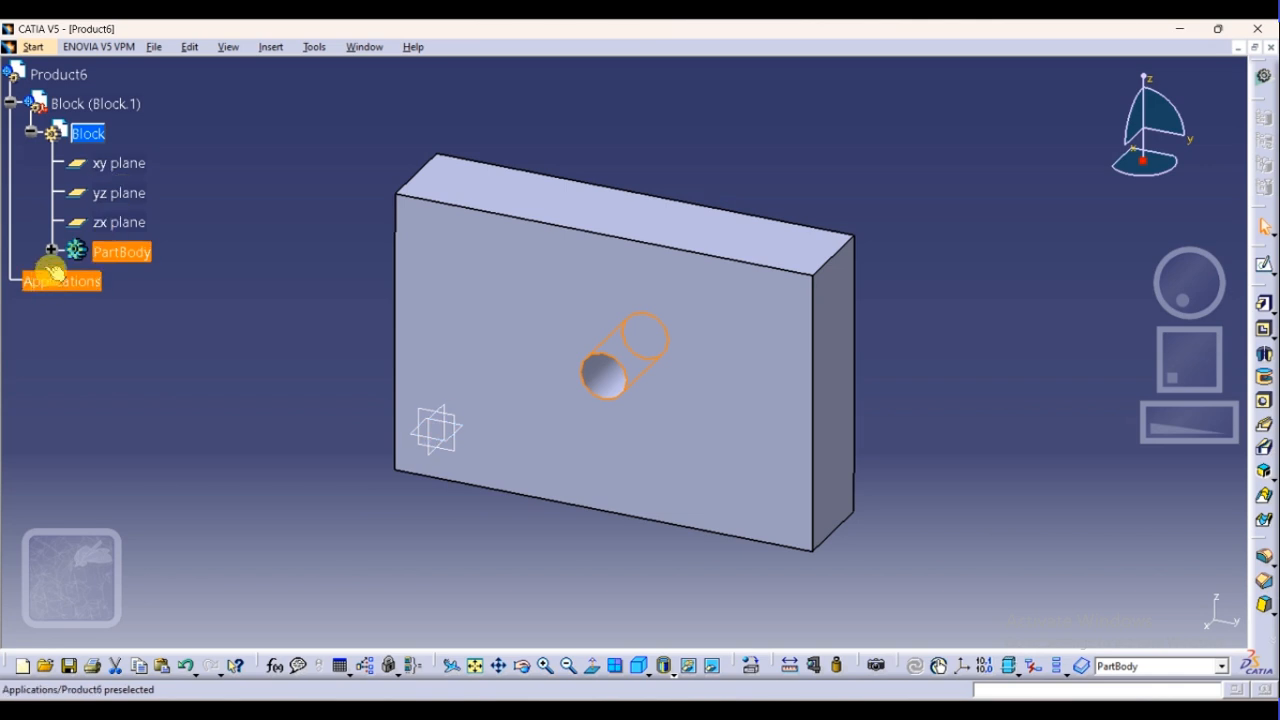
{"action": "left_click", "coordinate": [52, 260]}
{"action": "left_click", "coordinate": [122, 253]}
{"action": "left_click", "coordinate": [48, 252]}
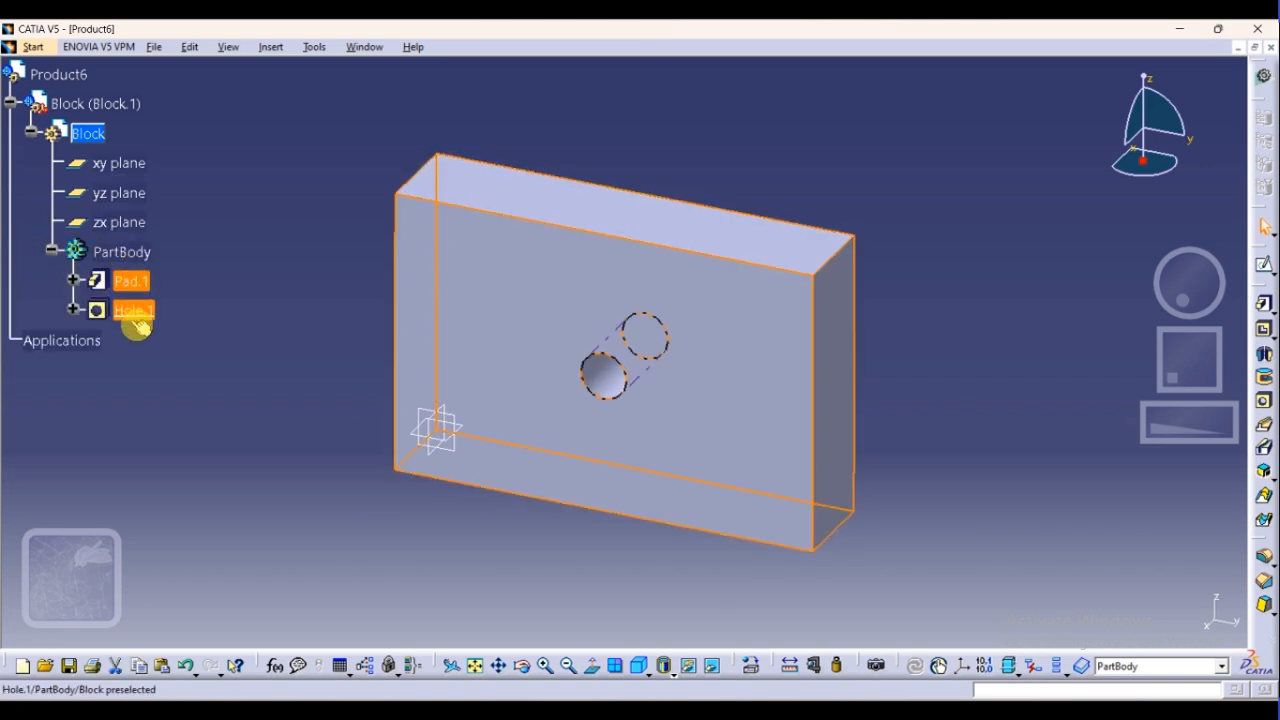
Set the hole centre's distance from the block's left edge to 50 mm in the hole definition
{"action": "left_click", "coordinate": [133, 310]}
{"action": "double_click", "coordinate": [603, 377]}
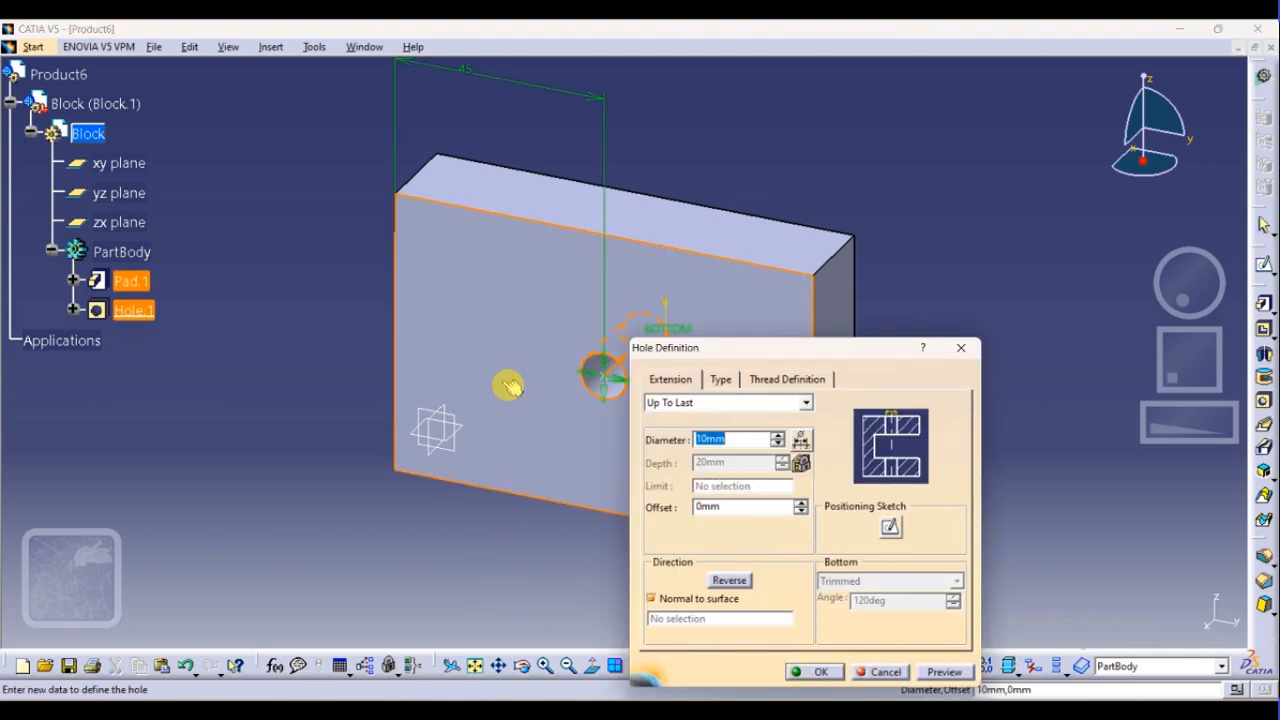
{"action": "double_click", "coordinate": [469, 79]}
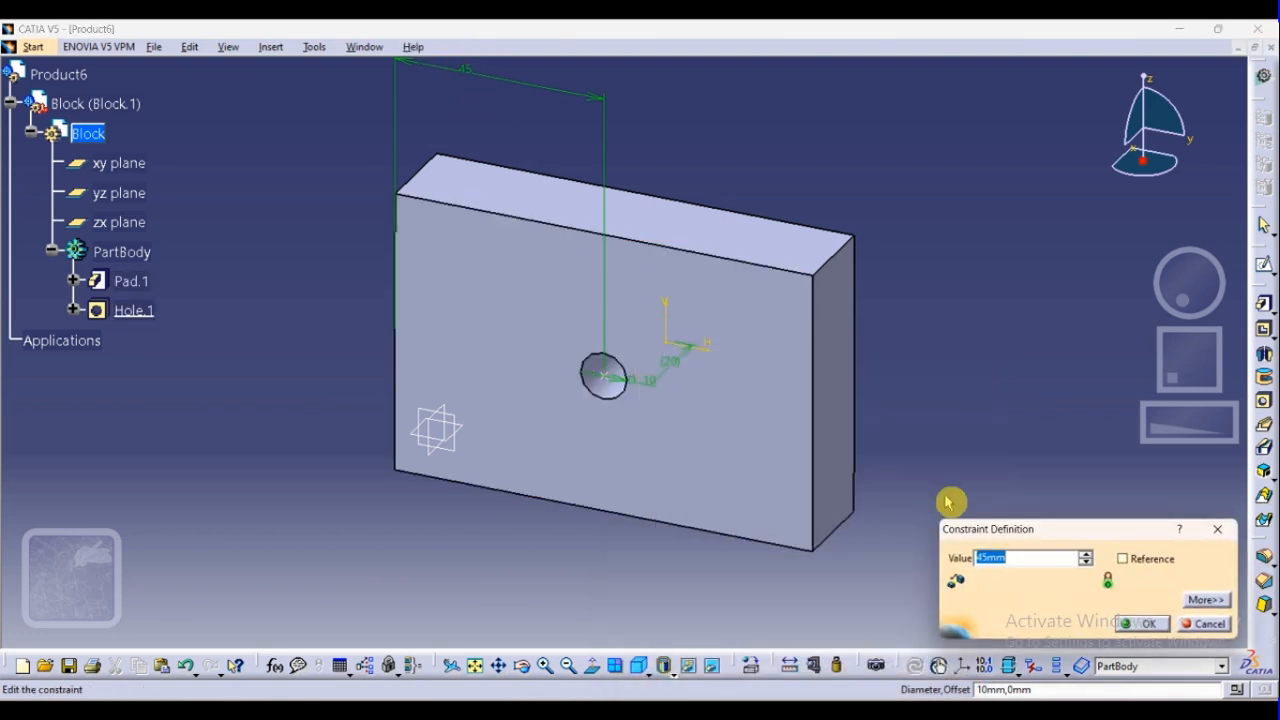
{"action": "key", "text": "Return"}
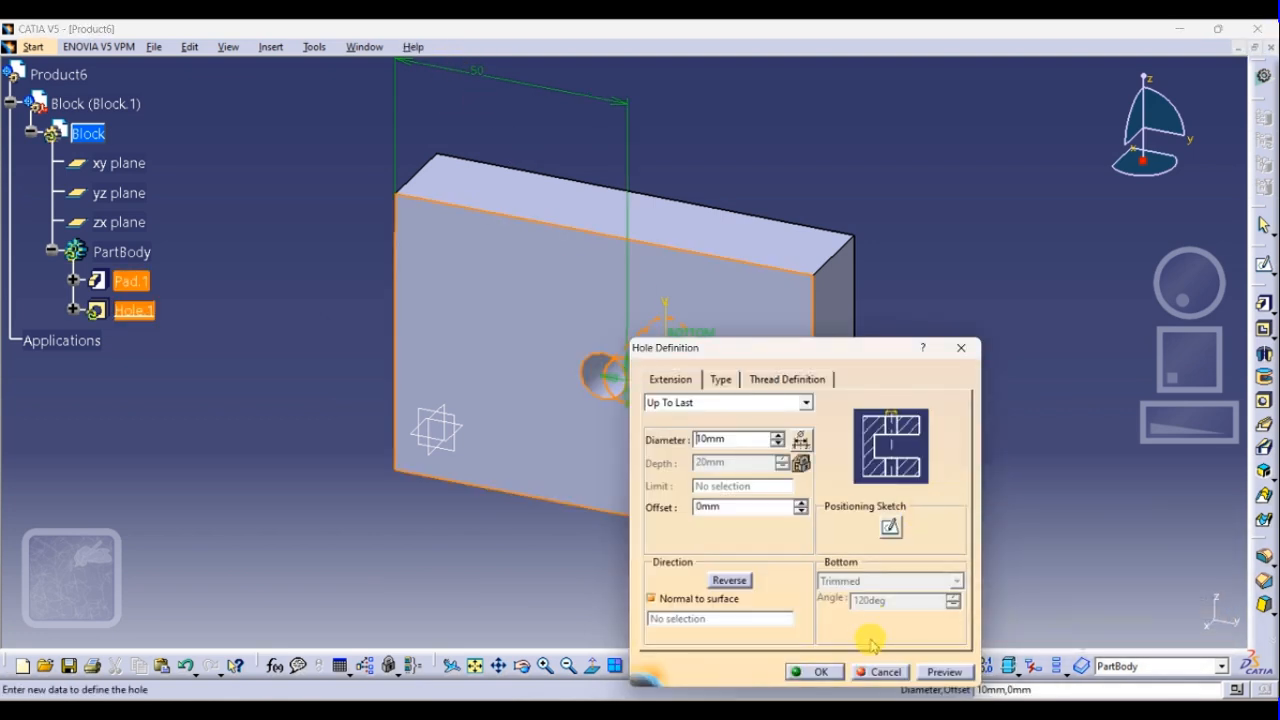
{"action": "left_click", "coordinate": [814, 672]}
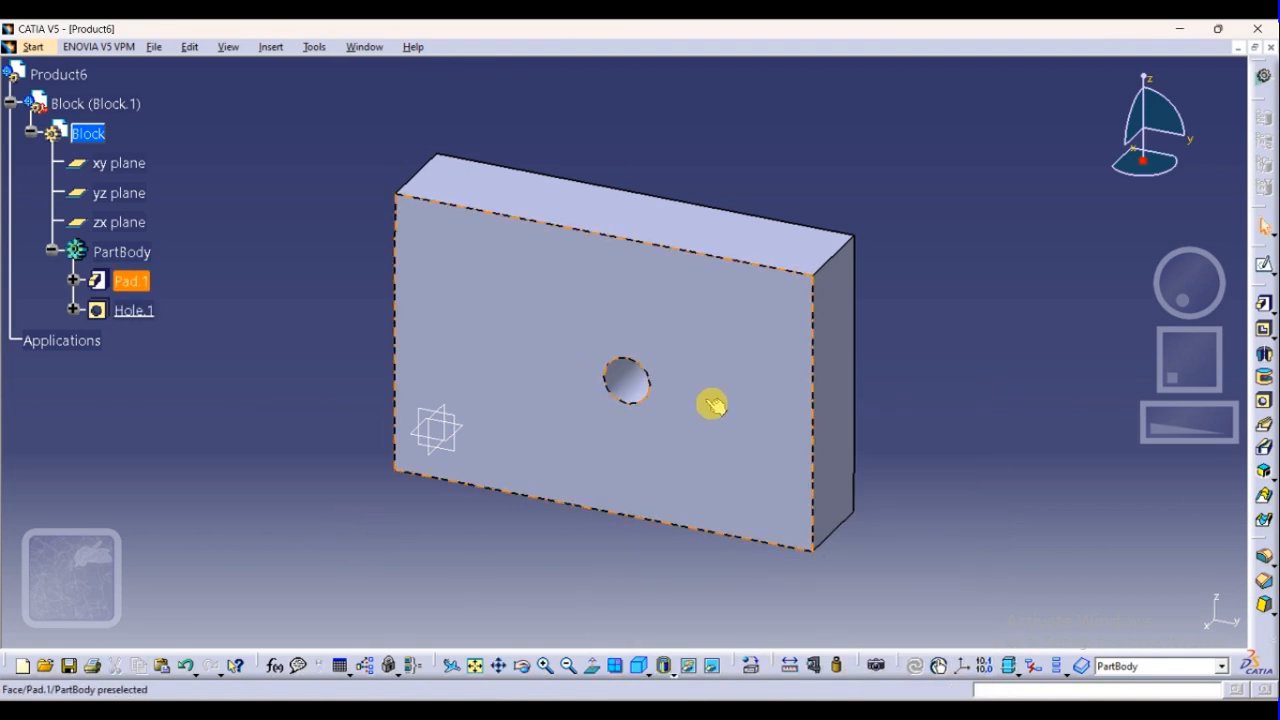
In the hole's positioning sketch, constrain the centre point 35 mm above the block's bottom edge and confirm the hole
{"action": "double_click", "coordinate": [640, 393]}
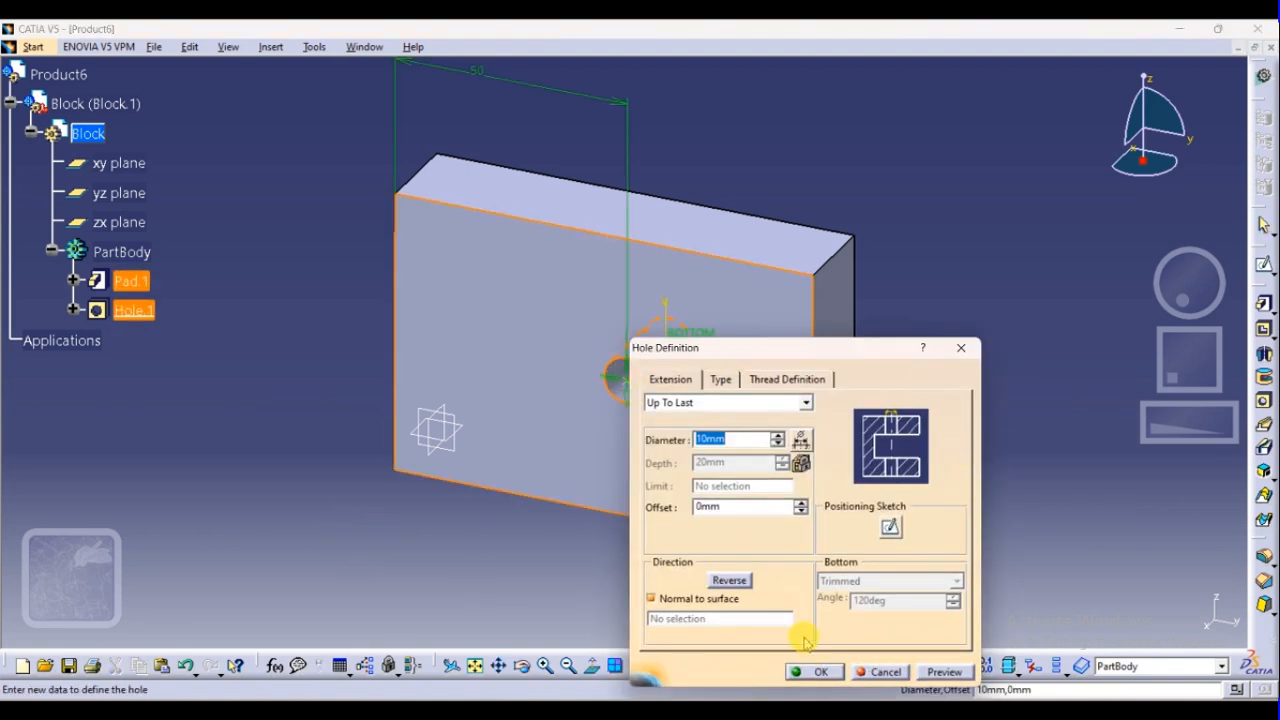
{"action": "left_click", "coordinate": [893, 528]}
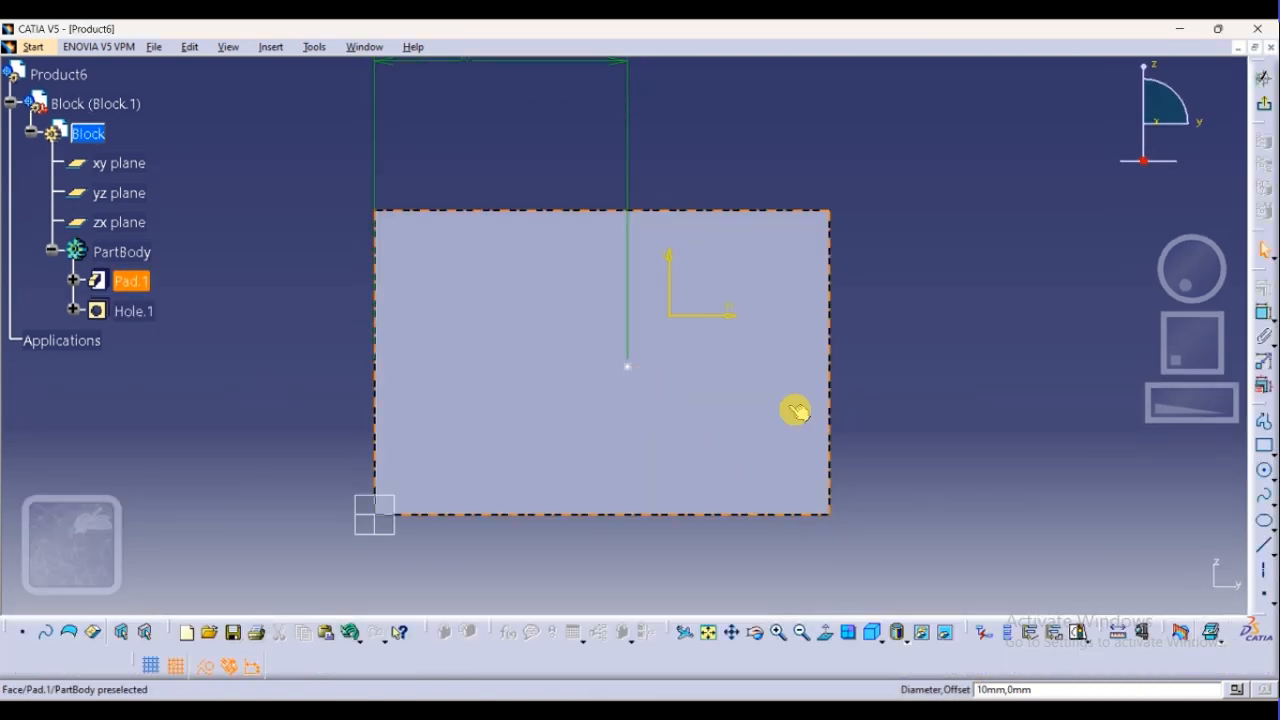
{"action": "left_click", "coordinate": [1265, 314]}
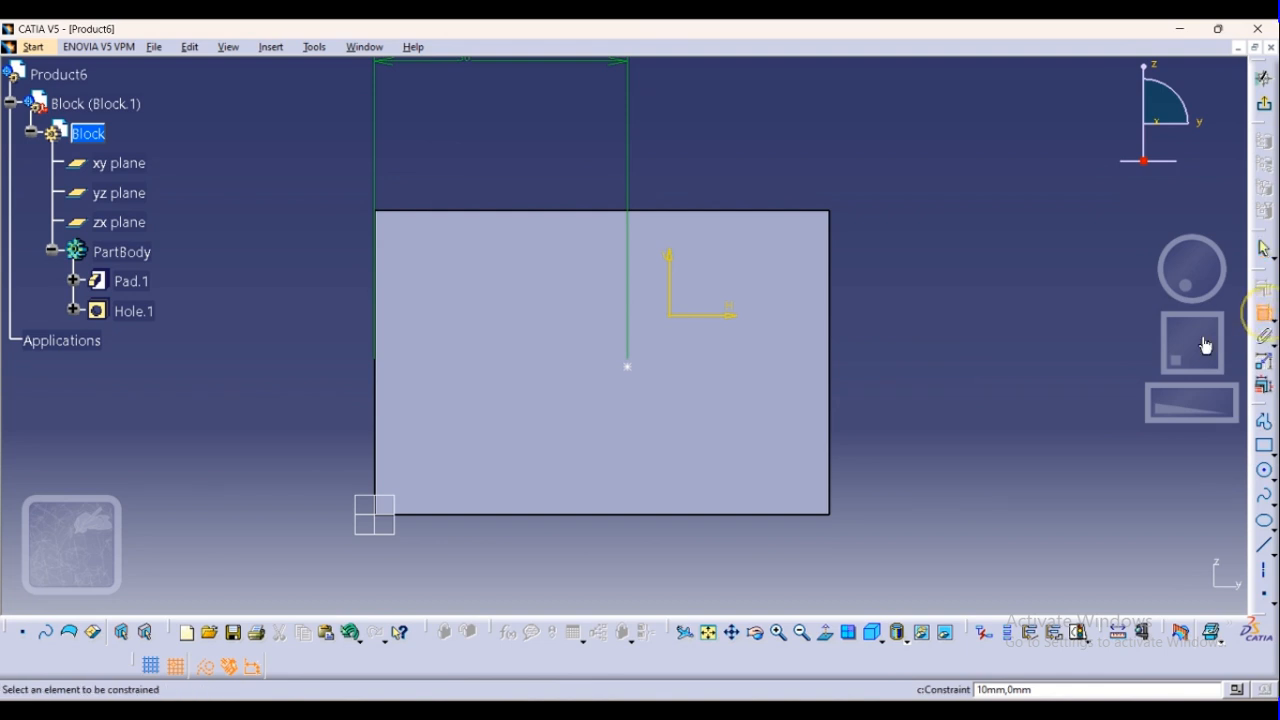
{"action": "left_click", "coordinate": [630, 366]}
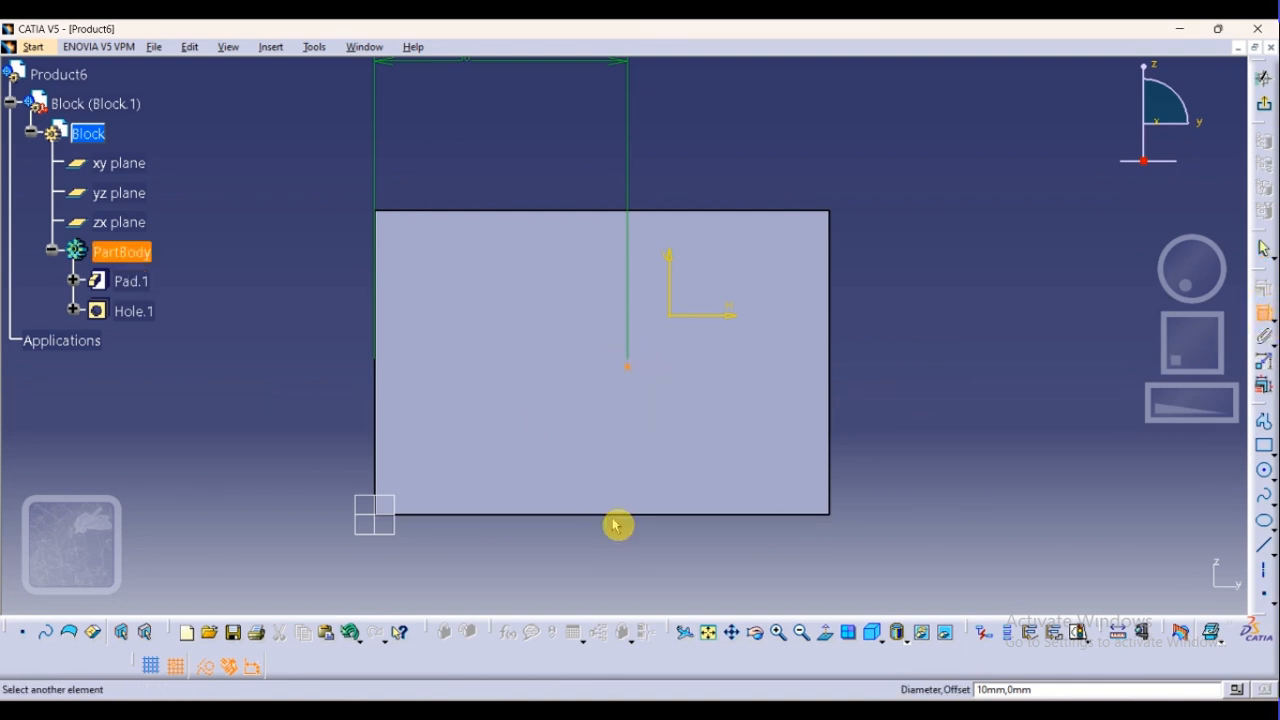
{"action": "left_click", "coordinate": [620, 516]}
{"action": "left_click", "coordinate": [926, 422]}
{"action": "double_click", "coordinate": [928, 426]}
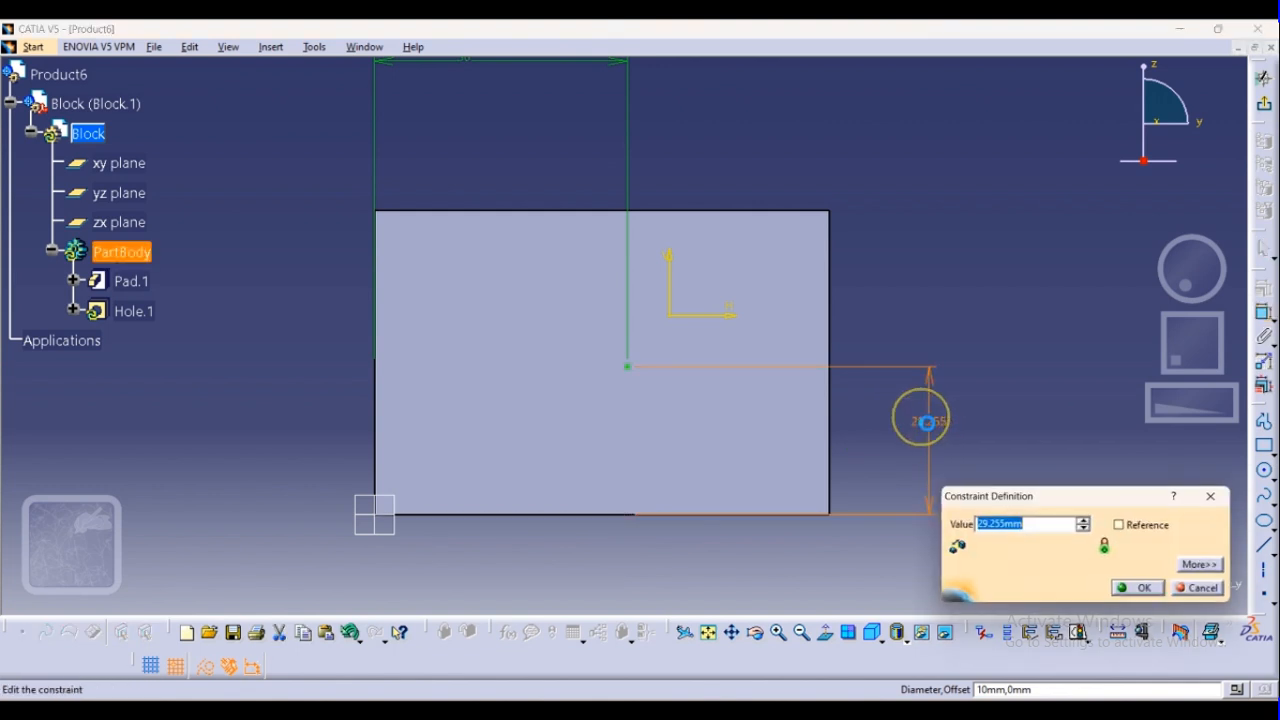
{"action": "type", "text": "35"}
{"action": "key", "text": "Return"}
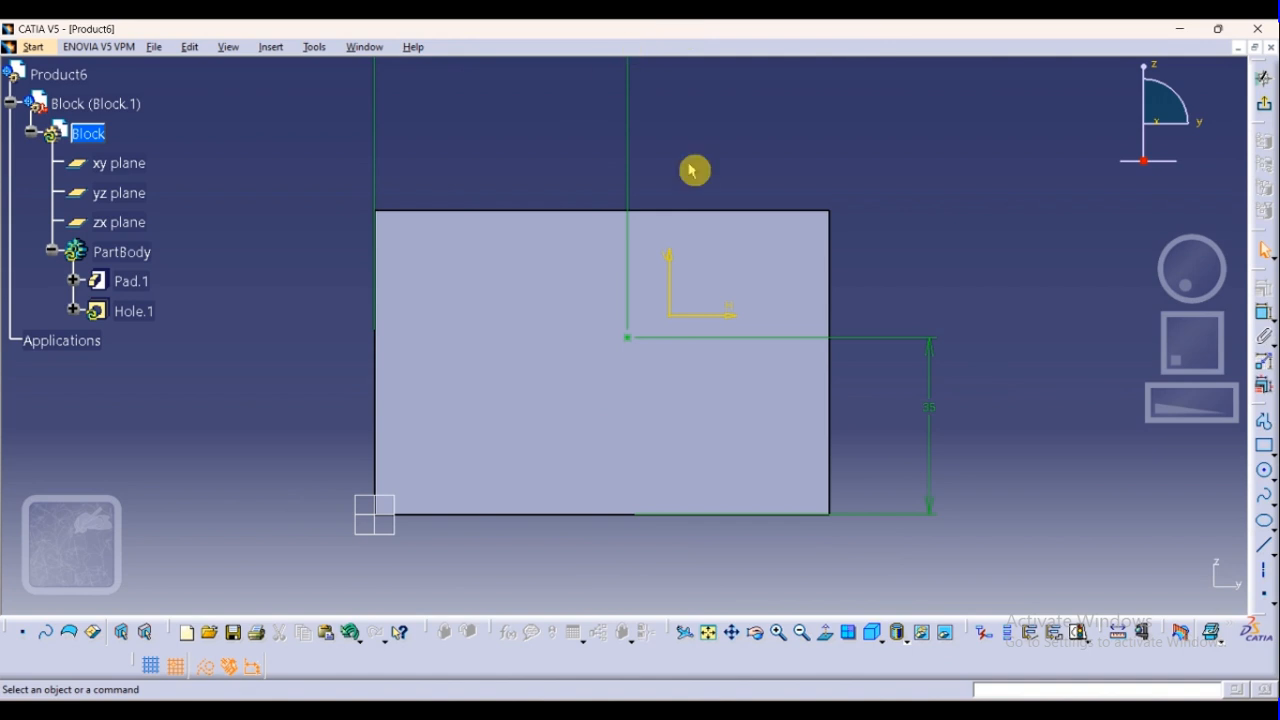
{"action": "left_click", "coordinate": [1262, 116]}
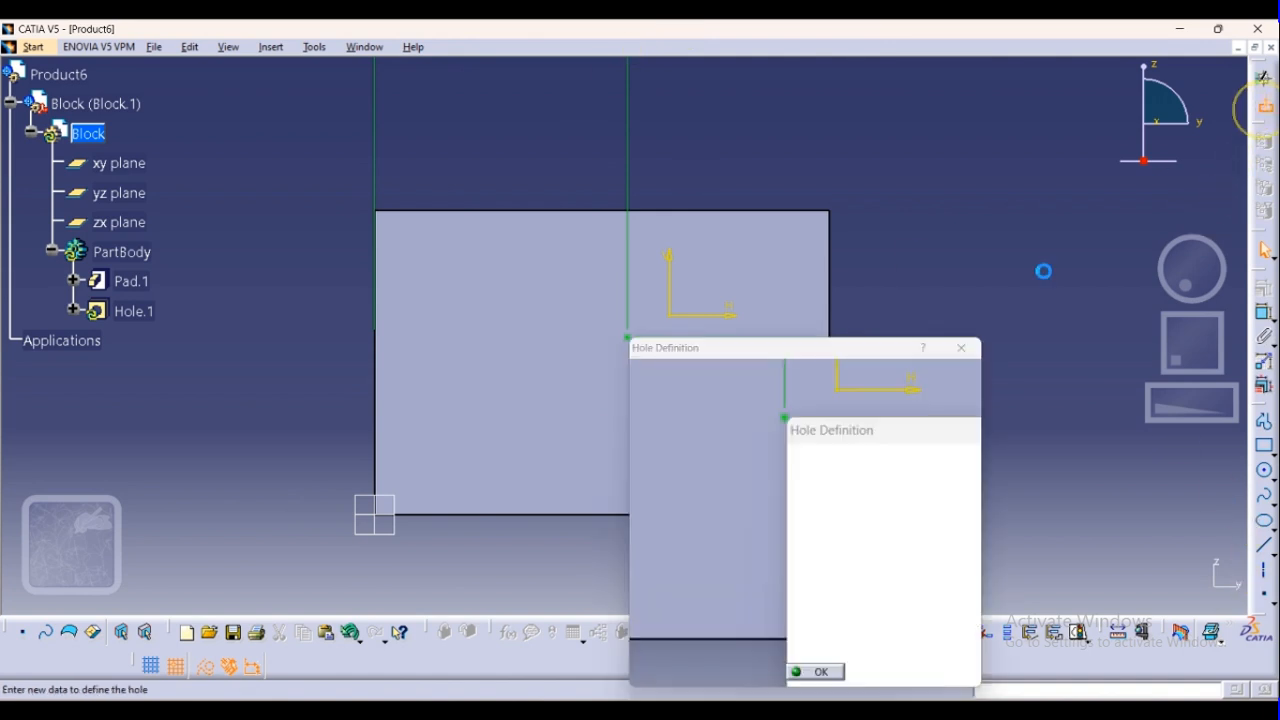
{"action": "left_click", "coordinate": [812, 674]}
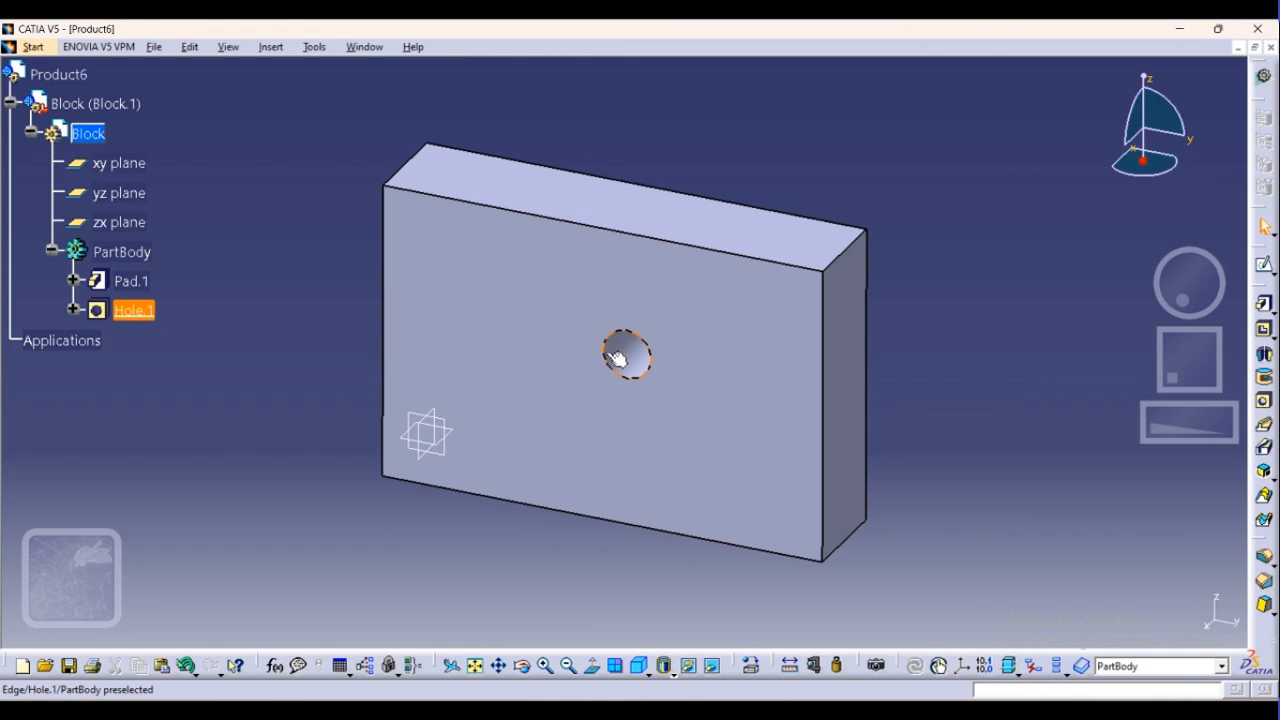
{"action": "left_click", "coordinate": [1079, 312]}
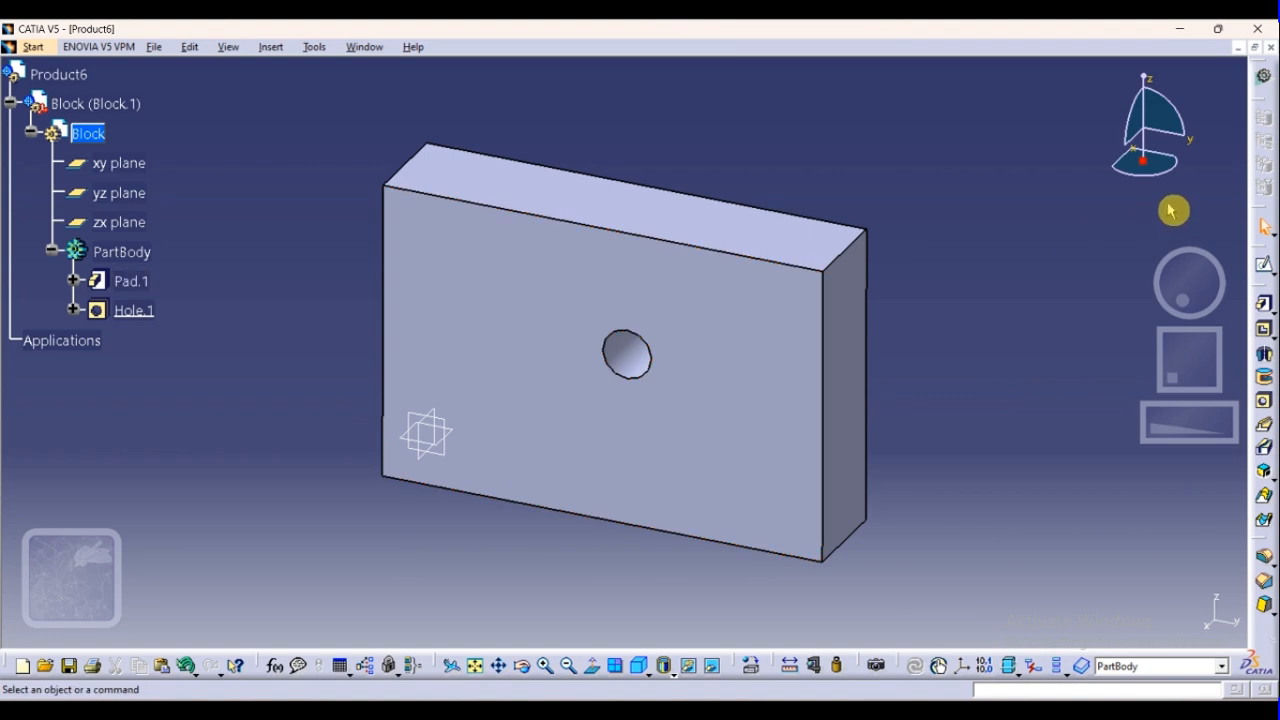
{"action": "left_click", "coordinate": [1265, 88]}
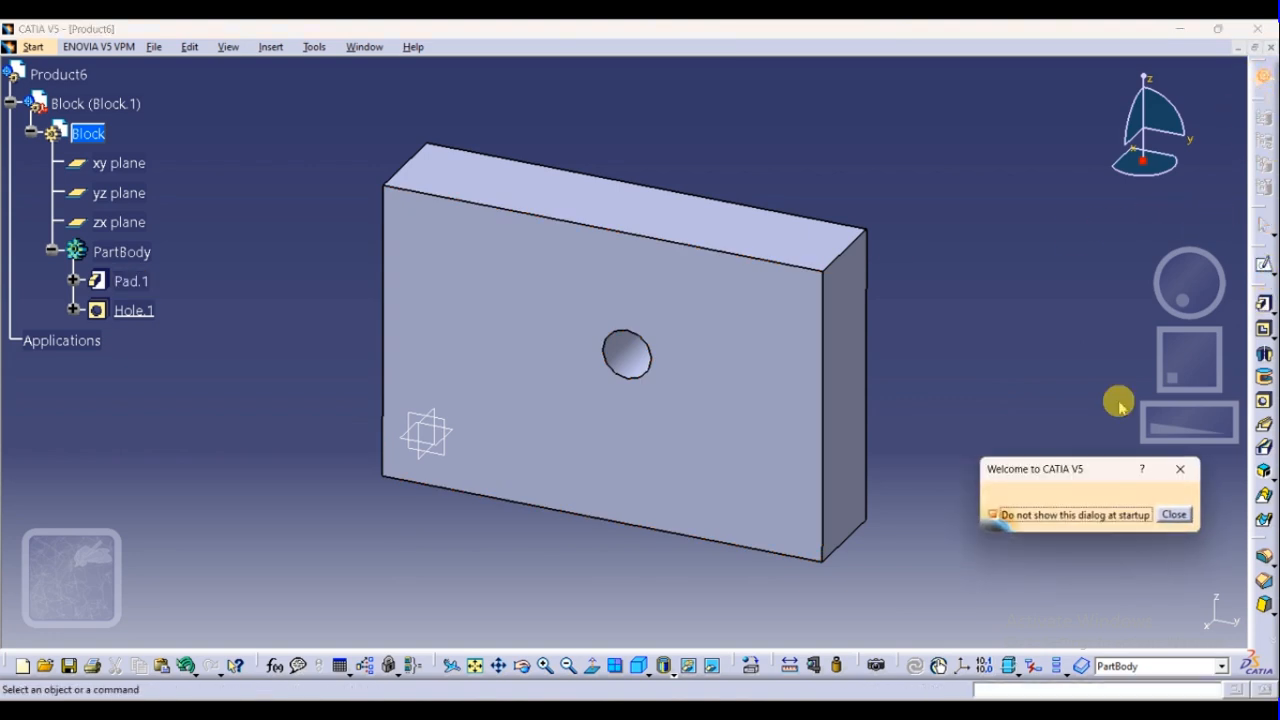
{"action": "left_click", "coordinate": [1174, 514]}
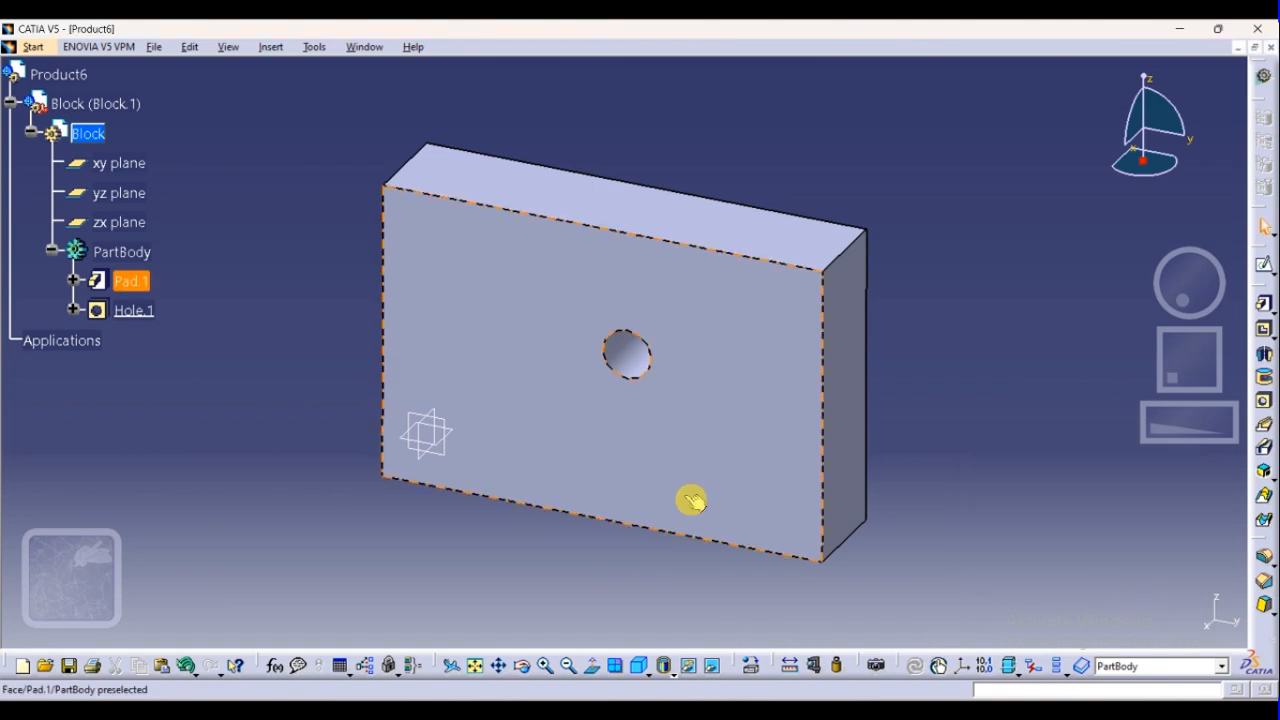
Copy the block's pad onto its front face and collapse the Block branch in the specification tree
{"action": "left_click", "coordinate": [566, 470]}
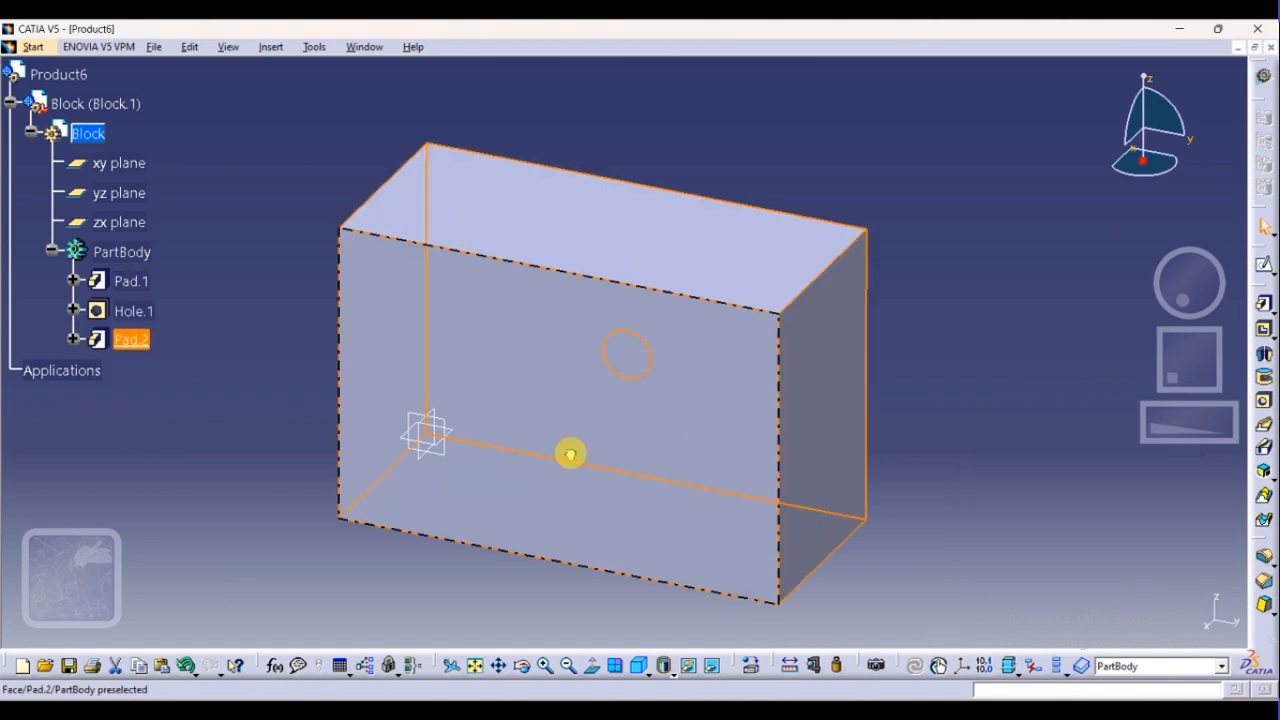
{"action": "middle_click_drag", "start_coordinate": [571, 451], "coordinate": [420, 380]}
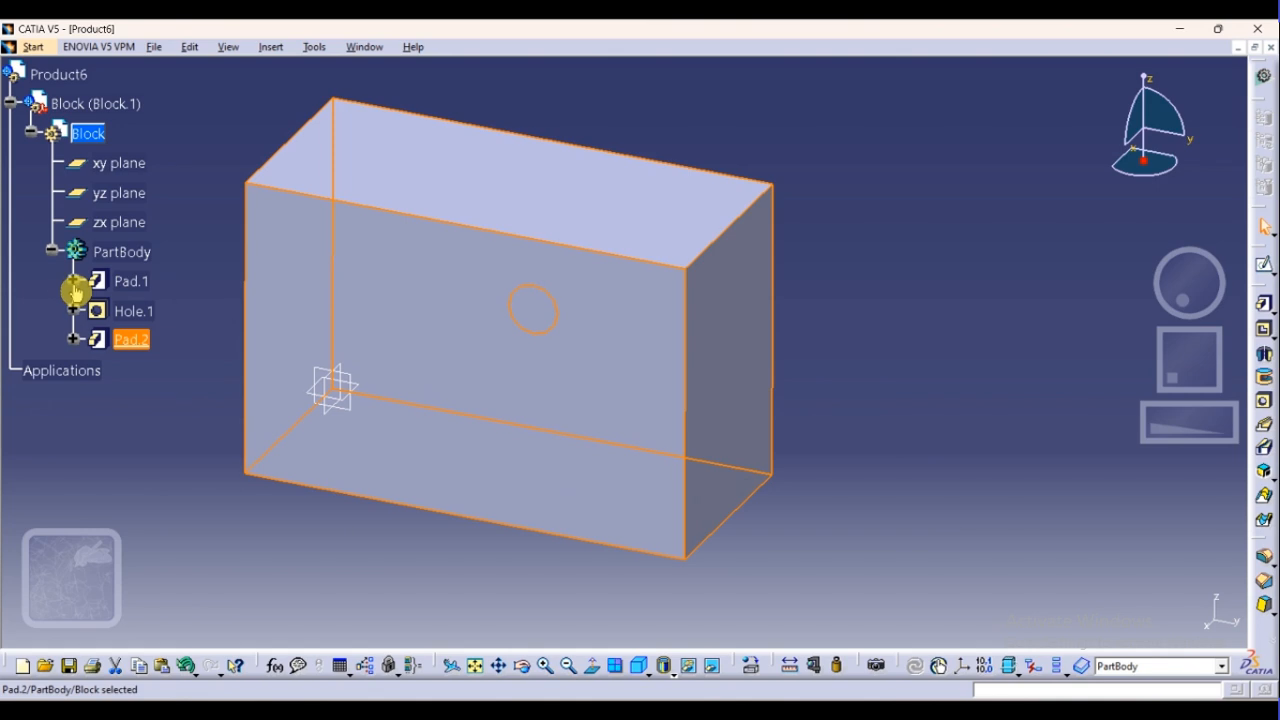
{"action": "left_click", "coordinate": [32, 139]}
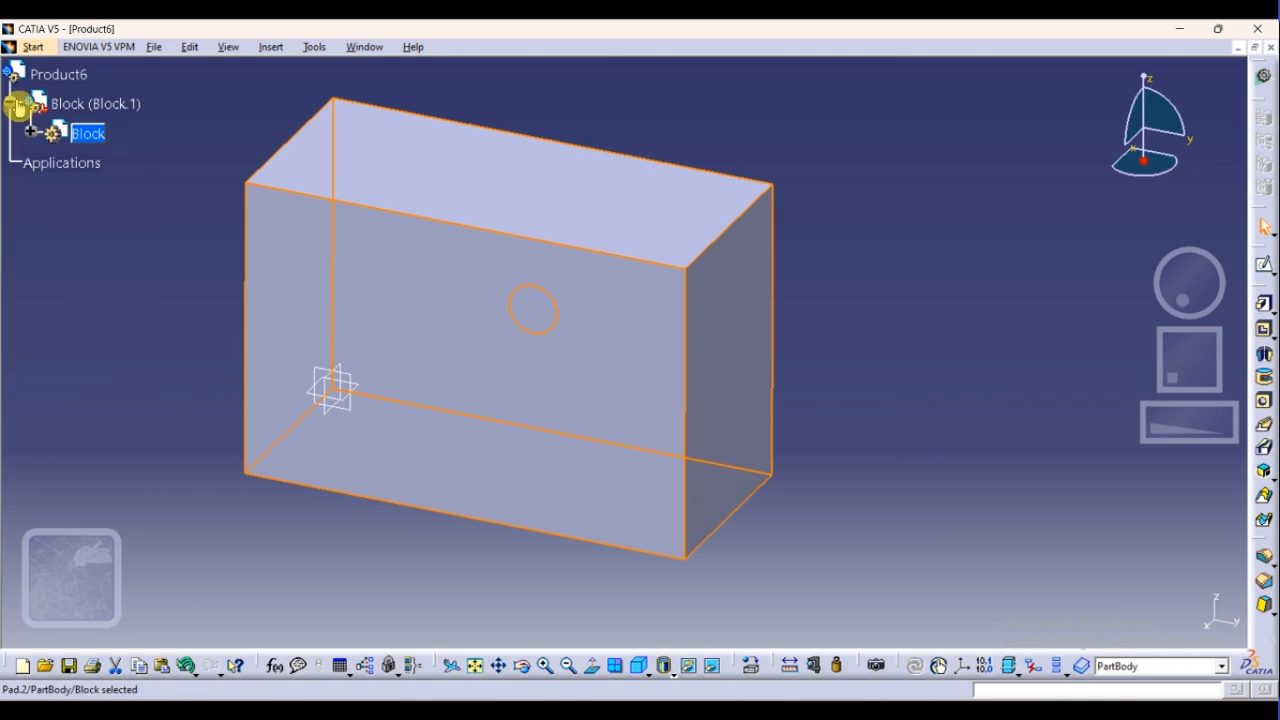
{"action": "left_click", "coordinate": [14, 104]}
{"action": "left_click", "coordinate": [62, 288]}
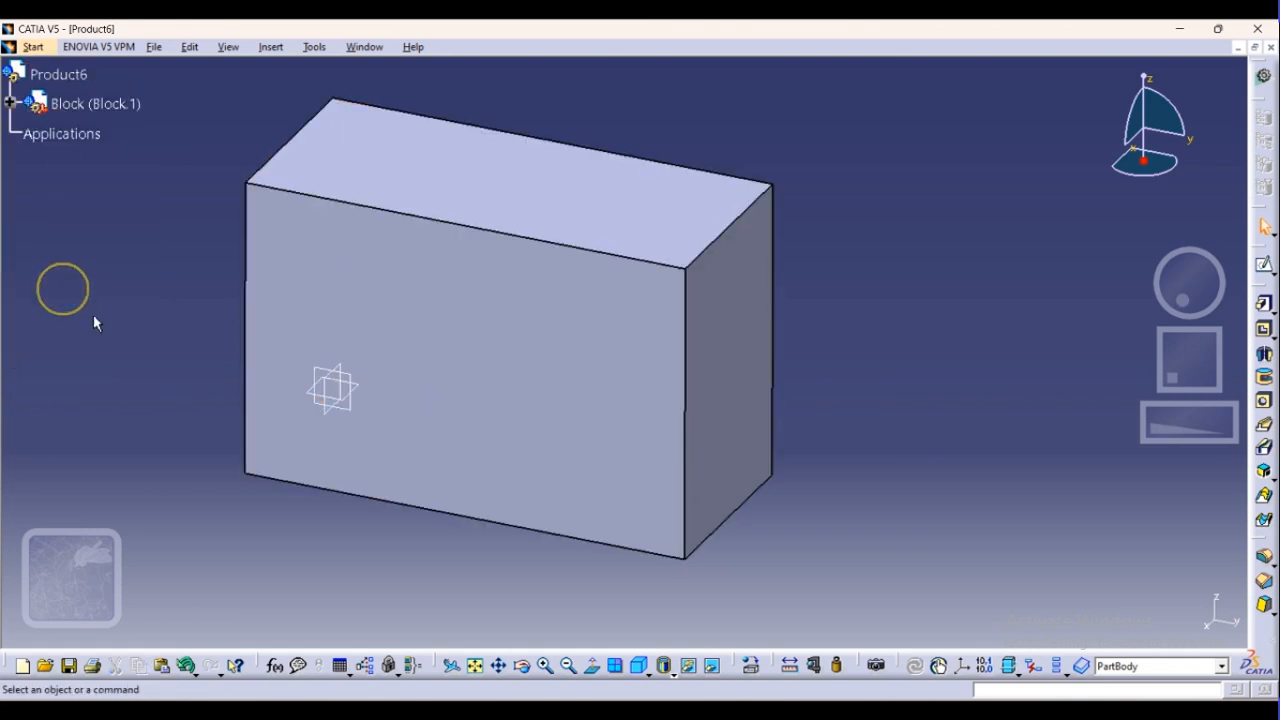
Switch to the empty Product5 document and open it in the Assembly Design workbench
{"action": "left_click", "coordinate": [522, 385]}
{"action": "middle_click_drag", "start_coordinate": [714, 371], "coordinate": [326, 183]}
{"action": "middle_click_drag", "start_coordinate": [694, 424], "coordinate": [511, 460]}
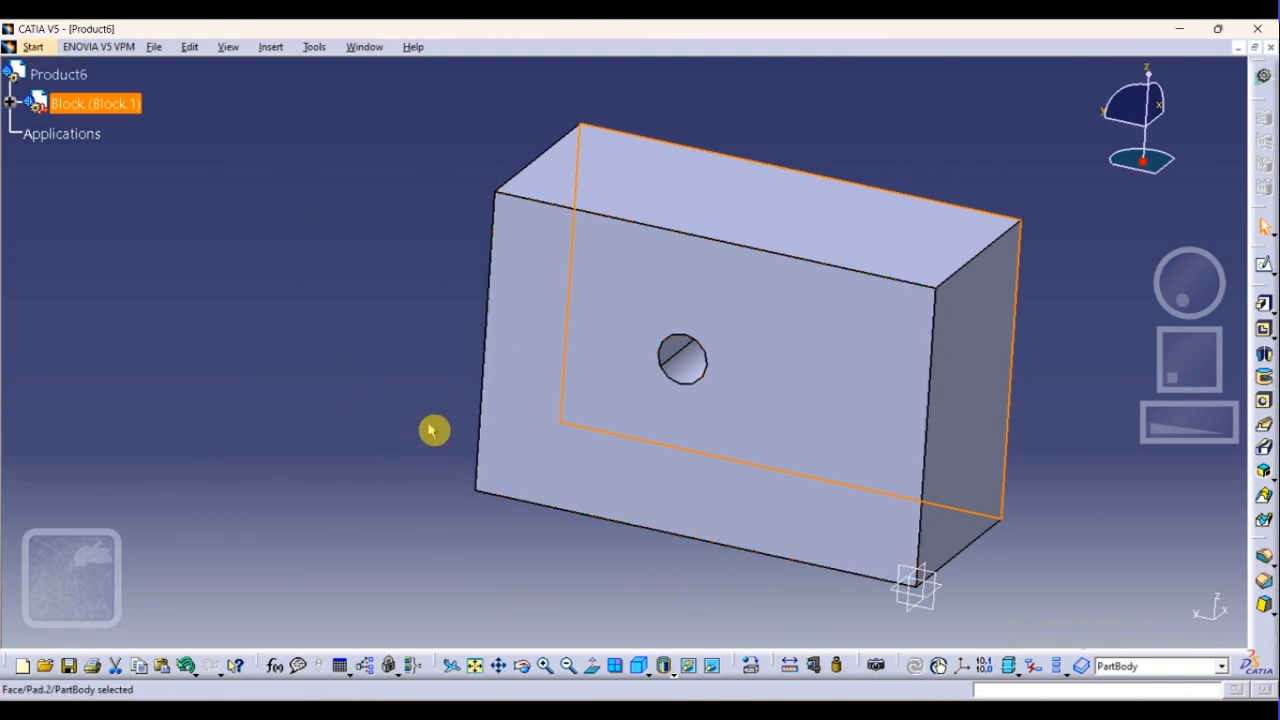
{"action": "key", "text": "ctrl+Tab"}
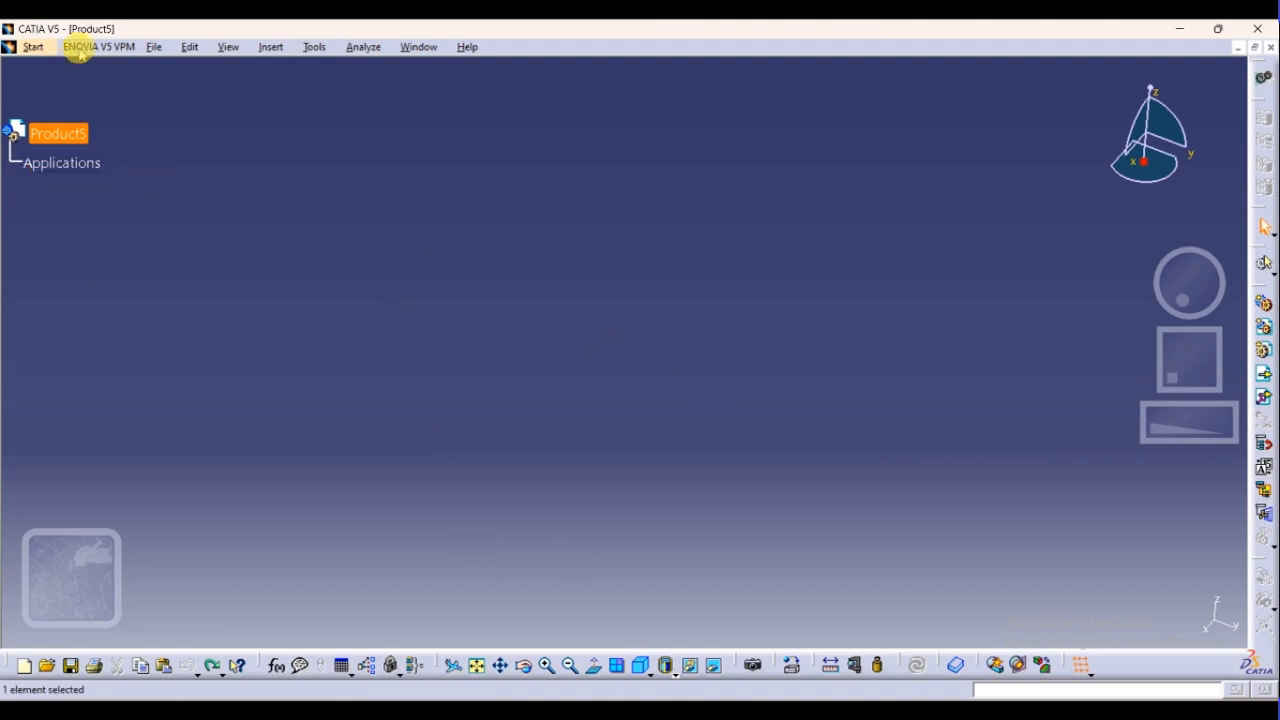
{"action": "left_click", "coordinate": [35, 47]}
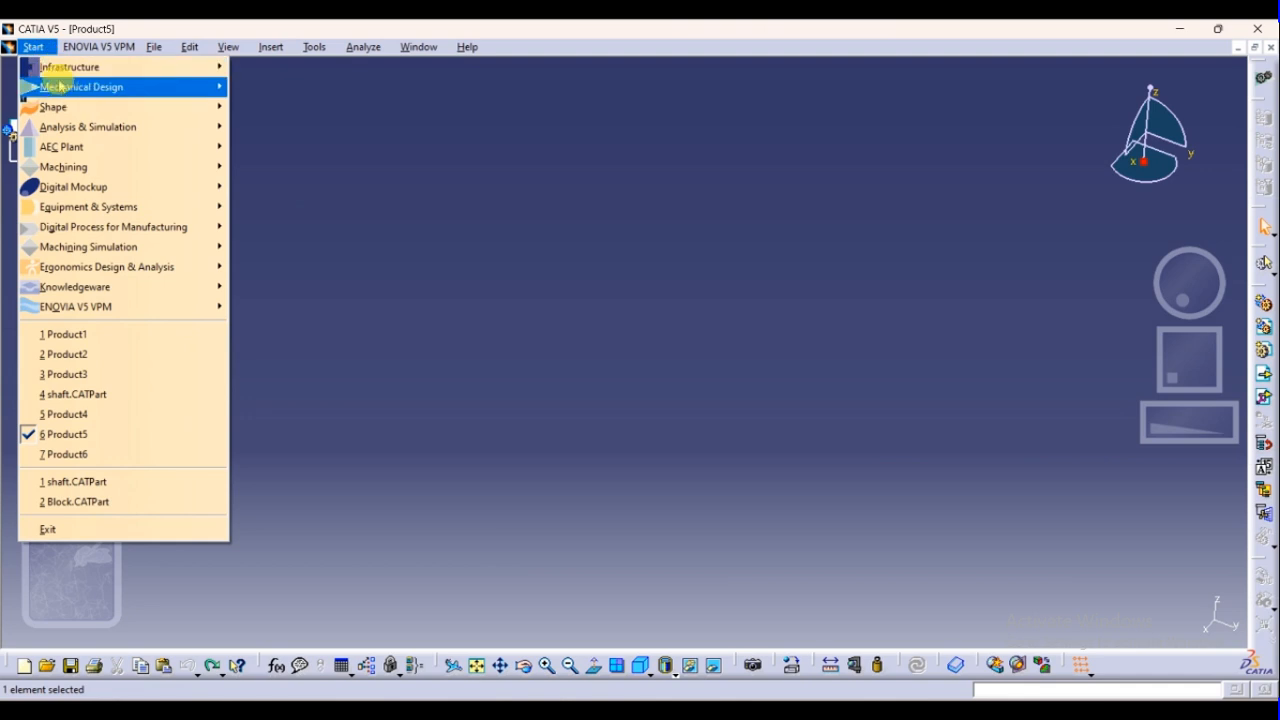
{"action": "mouse_move", "coordinate": [75, 88]}
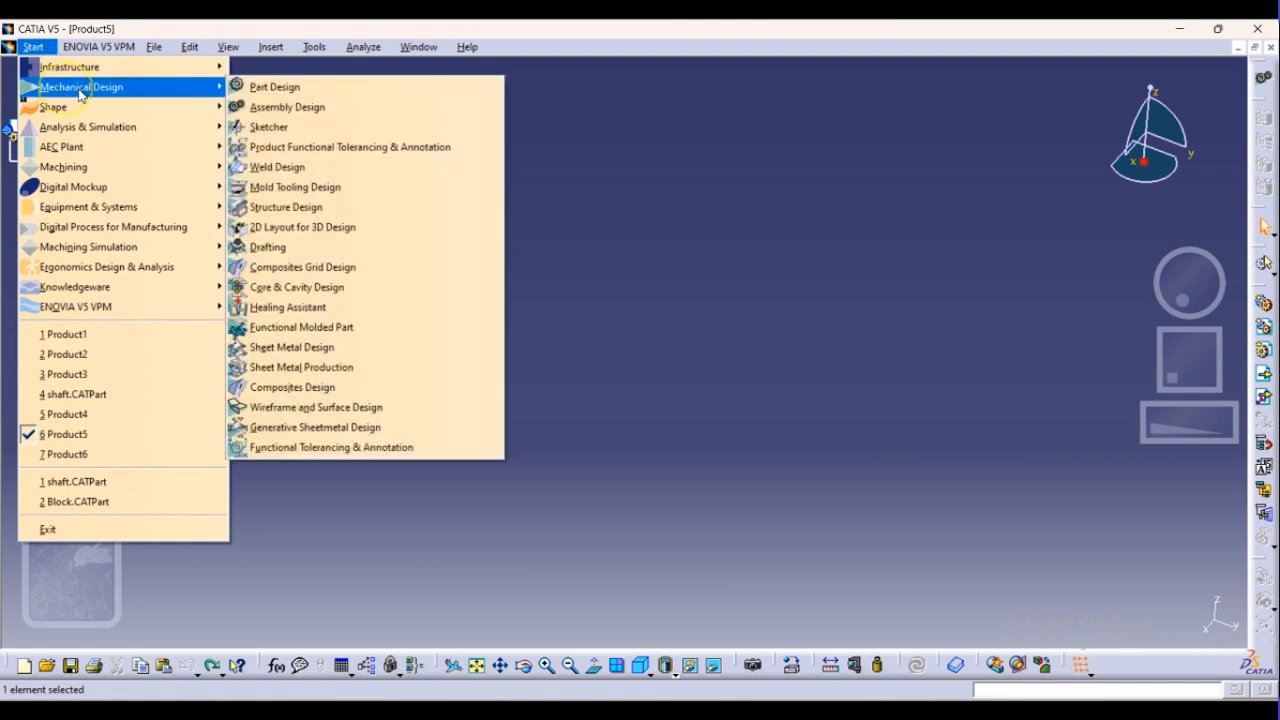
{"action": "left_click", "coordinate": [272, 108]}
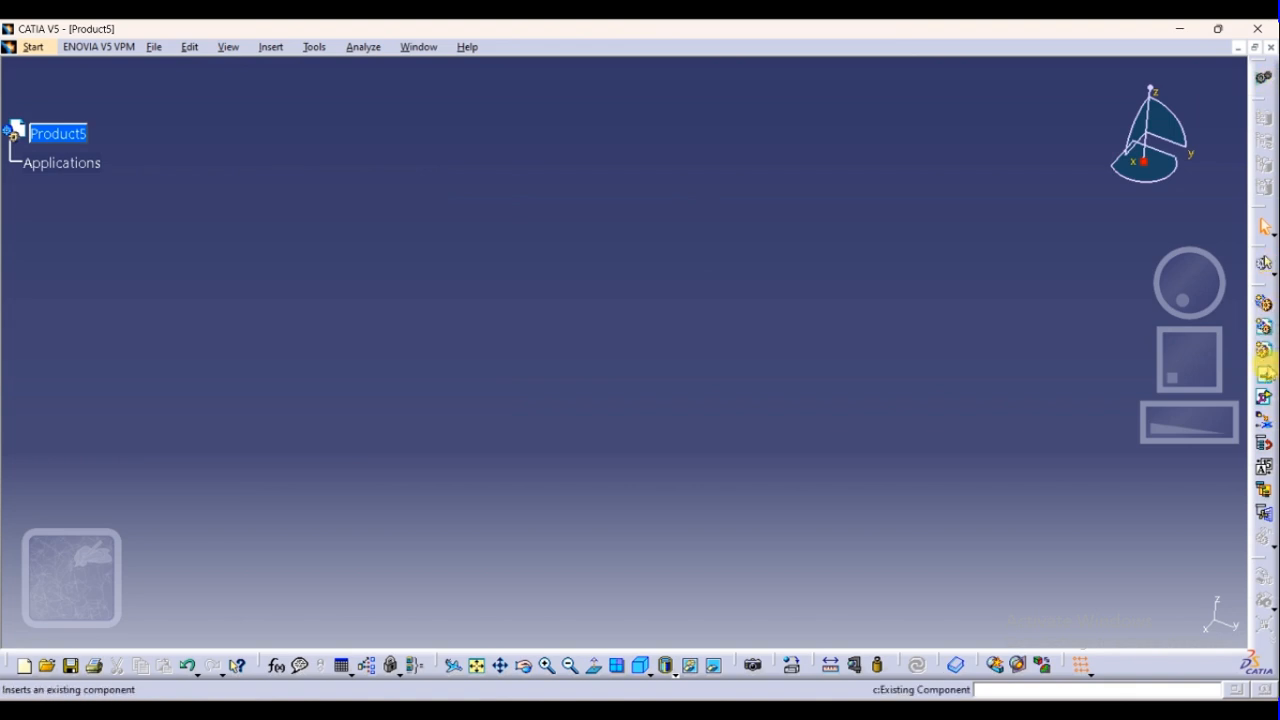
Insert the existing Block part into Product5 and dismiss the incident report
{"action": "left_click", "coordinate": [1265, 370]}
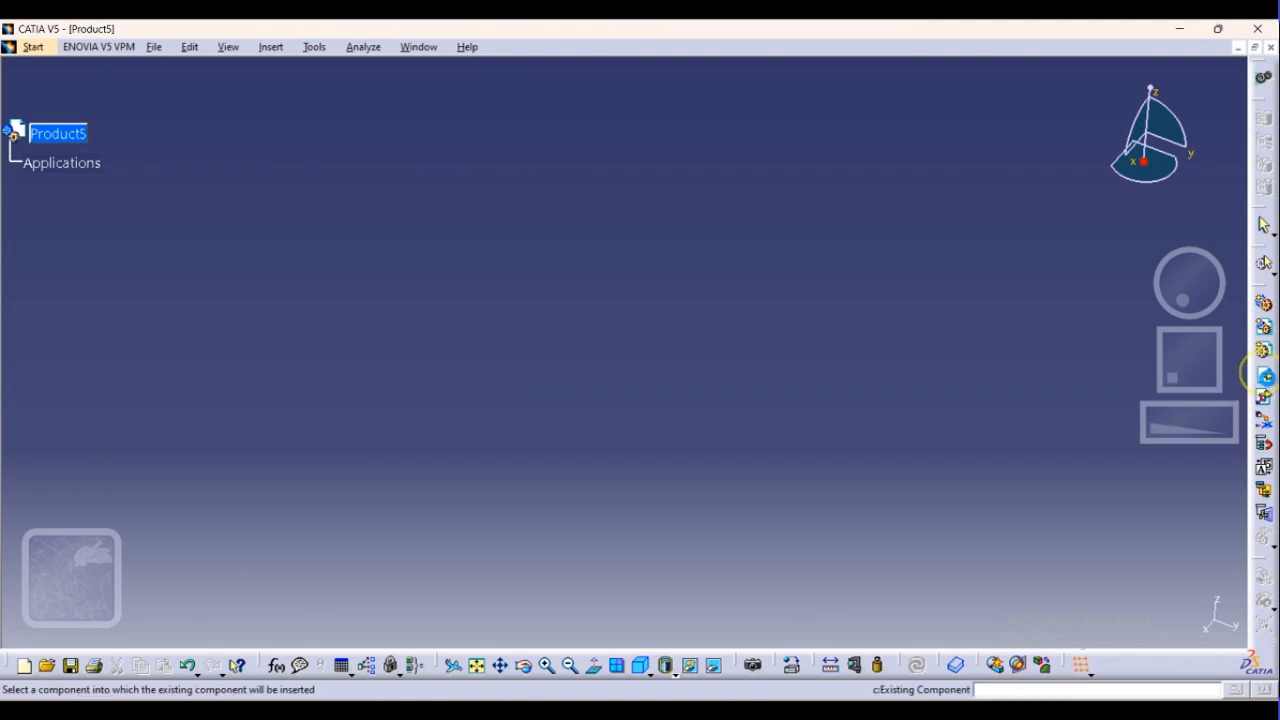
{"action": "left_click", "coordinate": [28, 140]}
{"action": "left_click", "coordinate": [520, 267]}
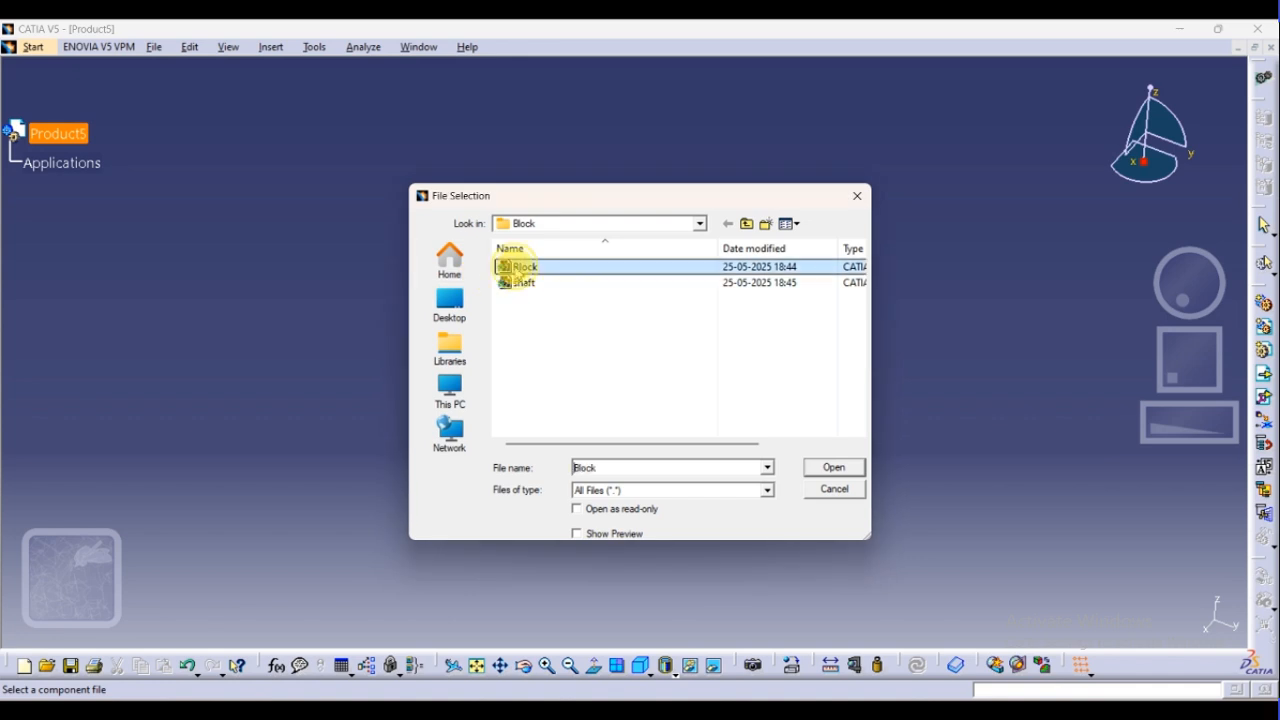
{"action": "left_click", "coordinate": [826, 467]}
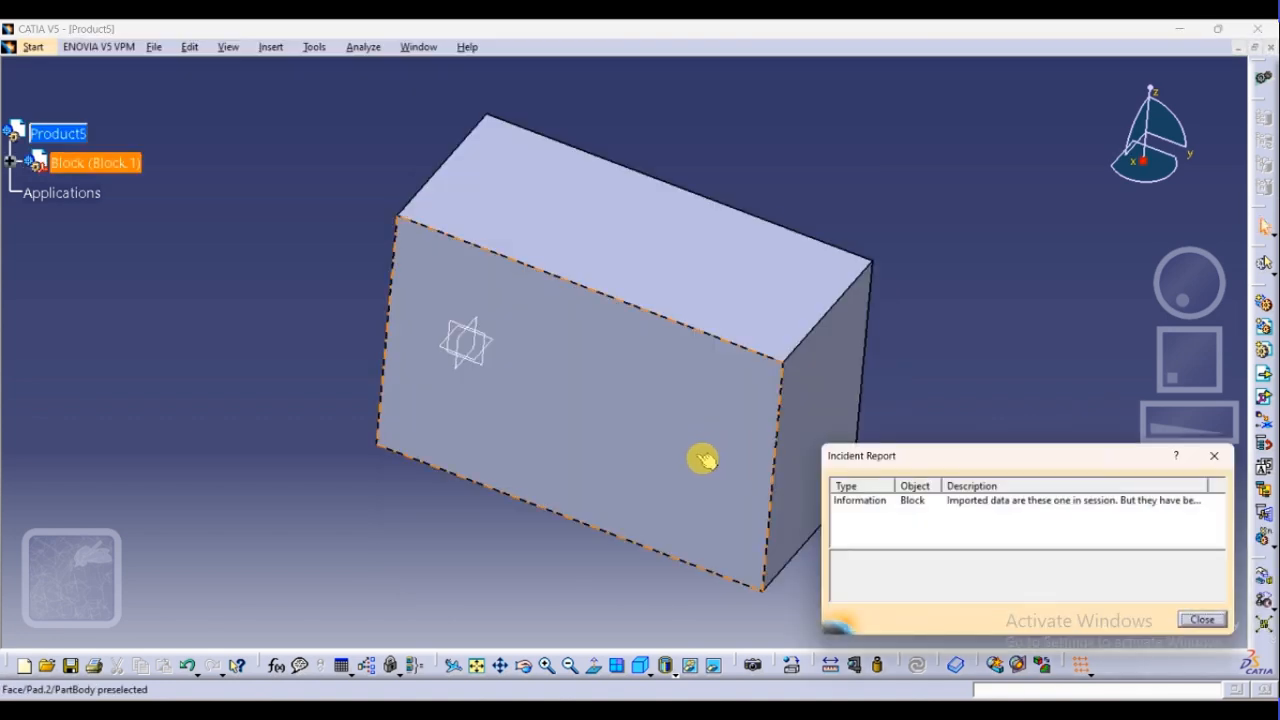
{"action": "left_click", "coordinate": [1202, 620]}
Start Manipulation in Product5 and define the long lower edge of the Block's hole face as the translation axis
{"action": "middle_click_drag", "start_coordinate": [930, 530], "coordinate": [246, 380]}
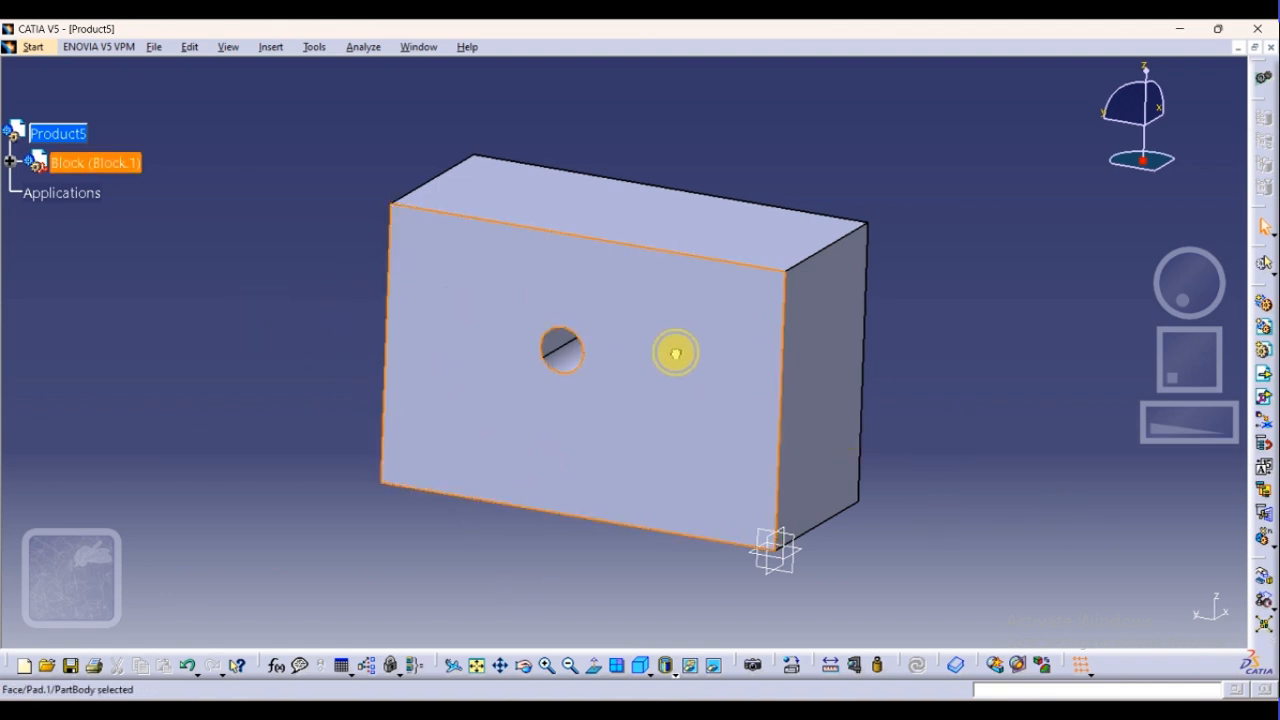
{"action": "left_click", "coordinate": [661, 200]}
{"action": "left_click", "coordinate": [273, 158]}
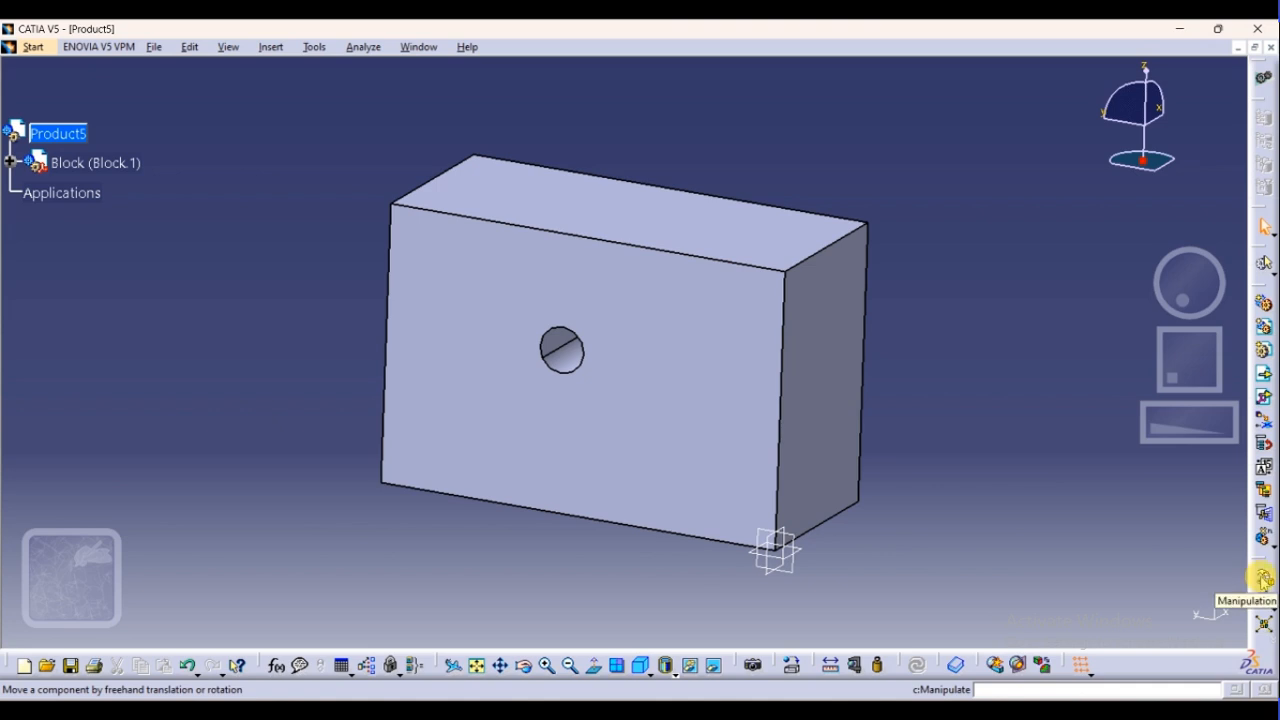
{"action": "left_click", "coordinate": [1265, 579]}
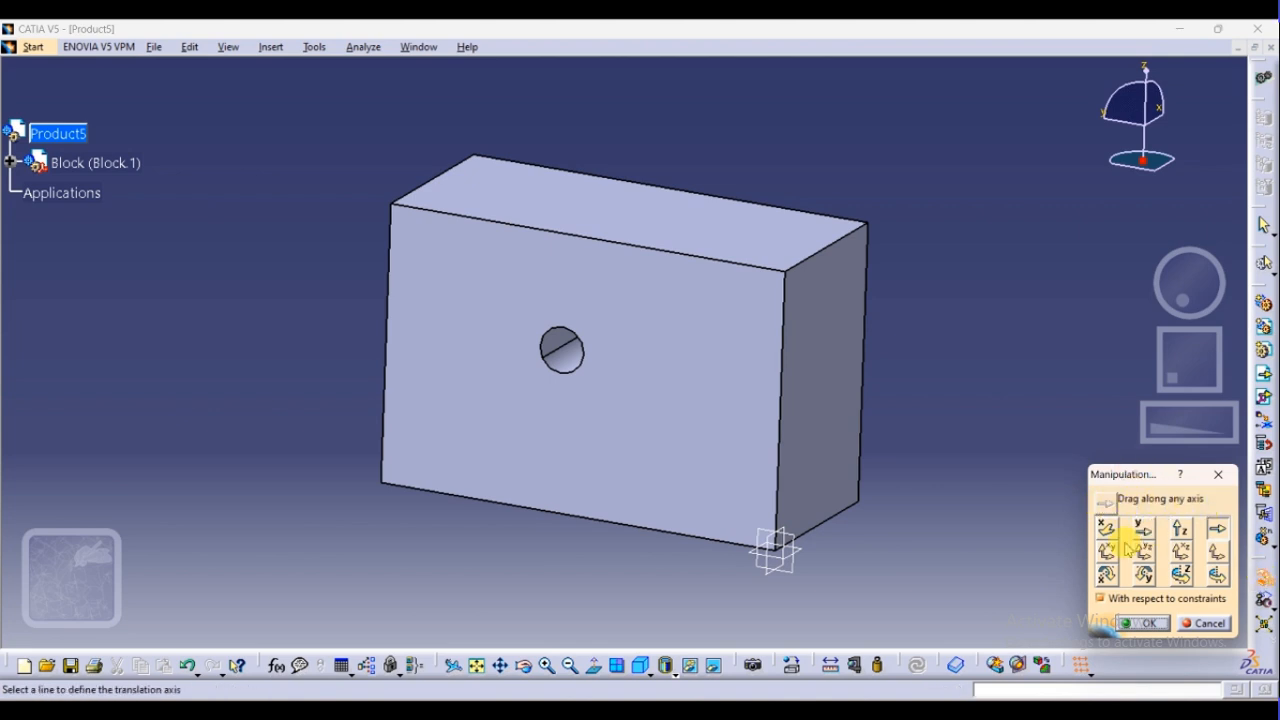
{"action": "left_click", "coordinate": [734, 543]}
{"action": "scroll", "coordinate": [705, 440], "scroll_direction": "up", "scroll_amount": 2}
{"action": "middle_click_drag", "start_coordinate": [709, 467], "coordinate": [722, 356]}
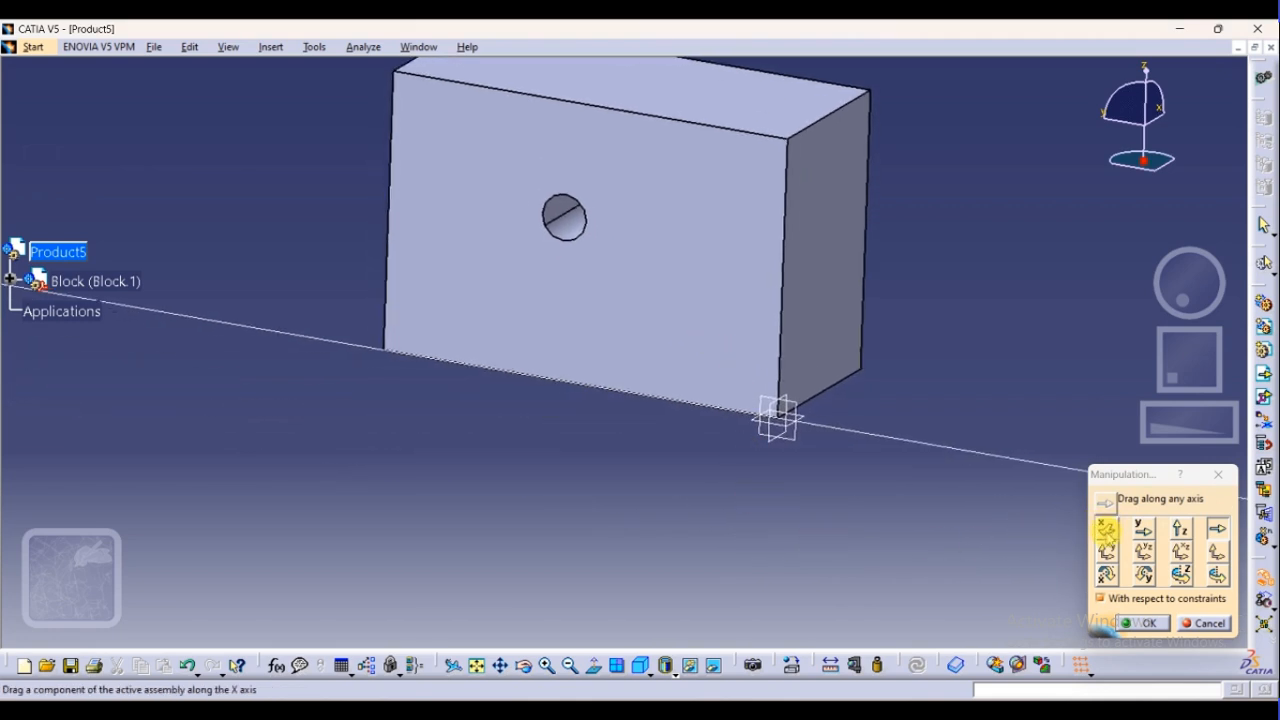
Move the Block back and forth along the X axis with Manipulation
{"action": "left_click", "coordinate": [1106, 530]}
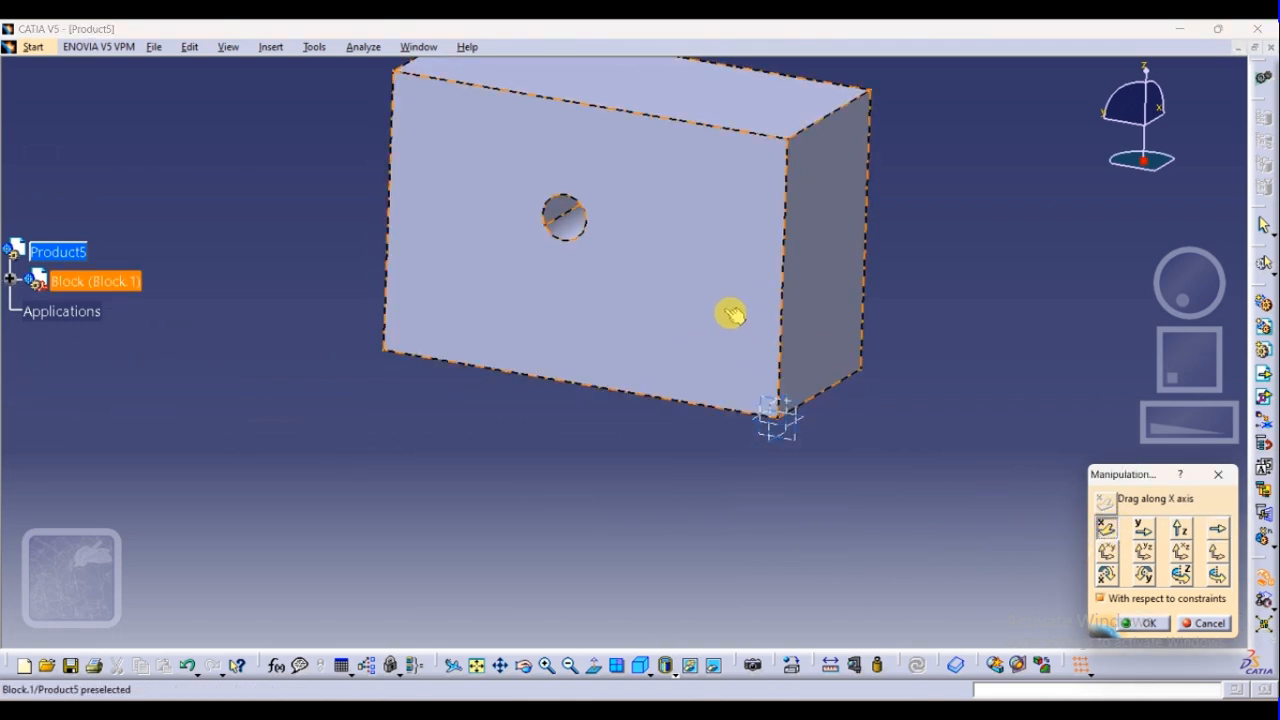
{"action": "left_click_drag", "start_coordinate": [731, 314], "coordinate": [771, 463]}
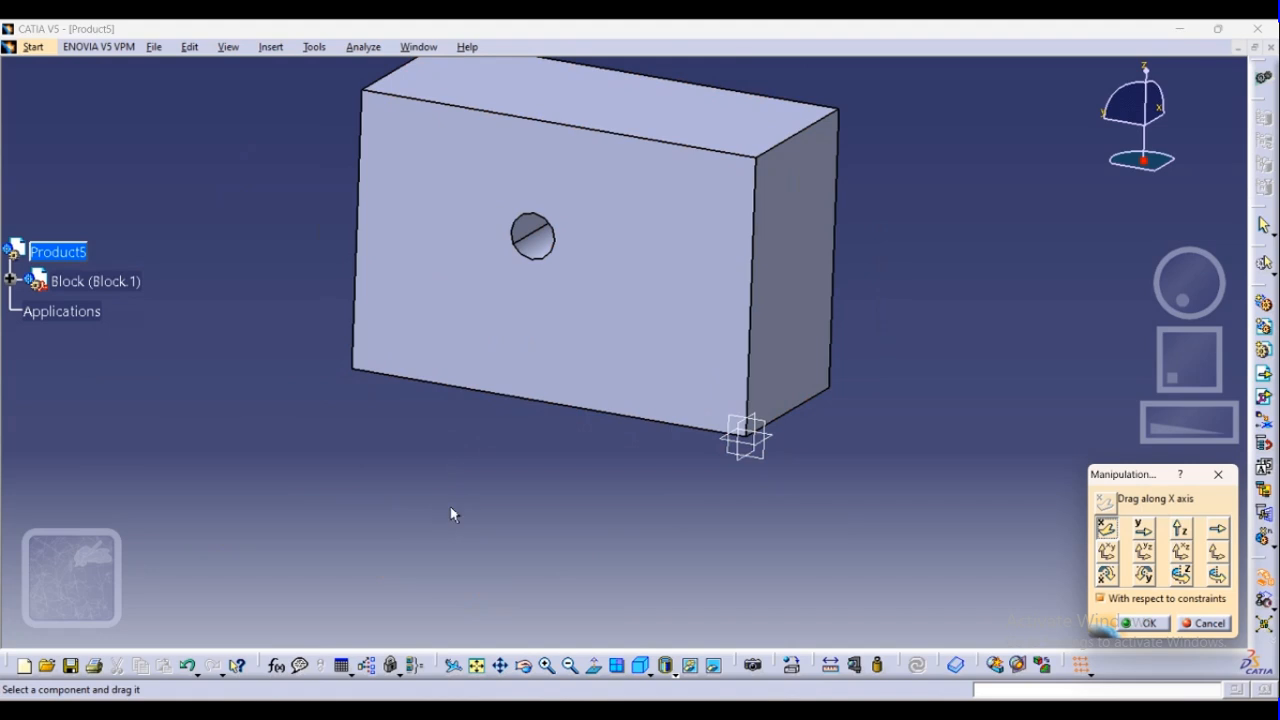
{"action": "left_click_drag", "start_coordinate": [649, 357], "coordinate": [533, 577]}
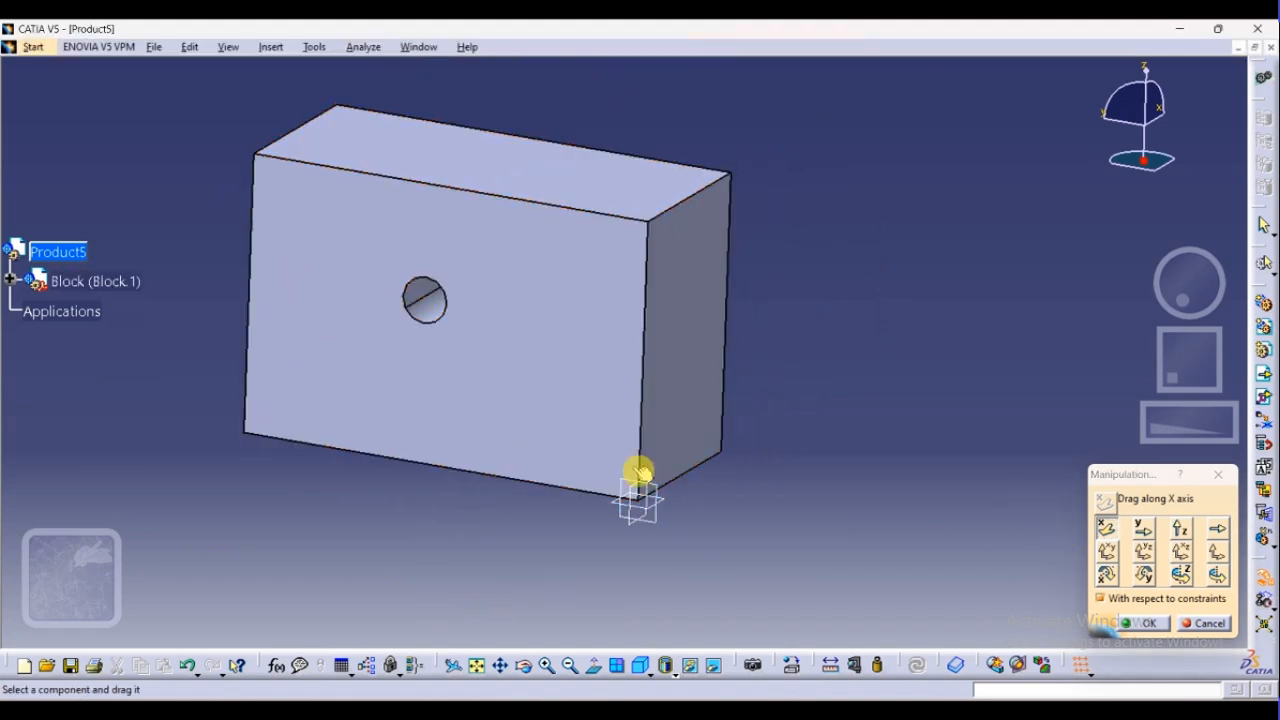
{"action": "left_click_drag", "start_coordinate": [534, 380], "coordinate": [649, 580]}
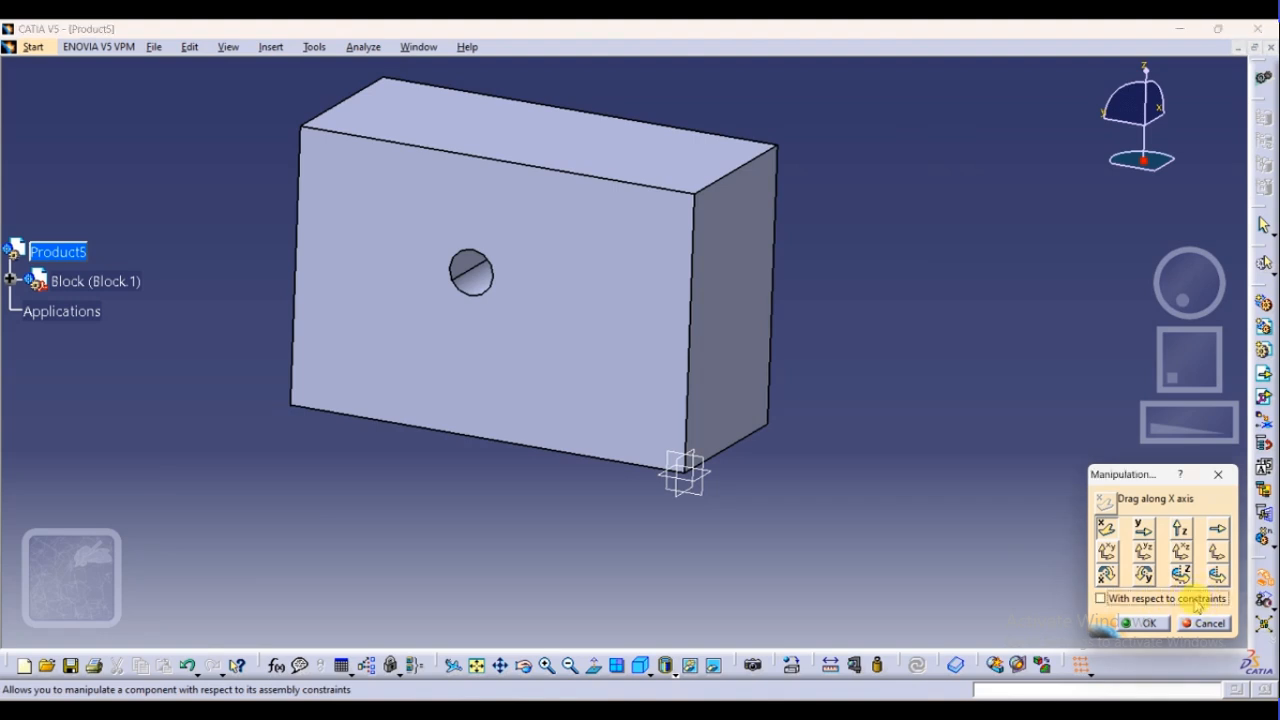
{"action": "left_click_drag", "start_coordinate": [500, 371], "coordinate": [580, 434]}
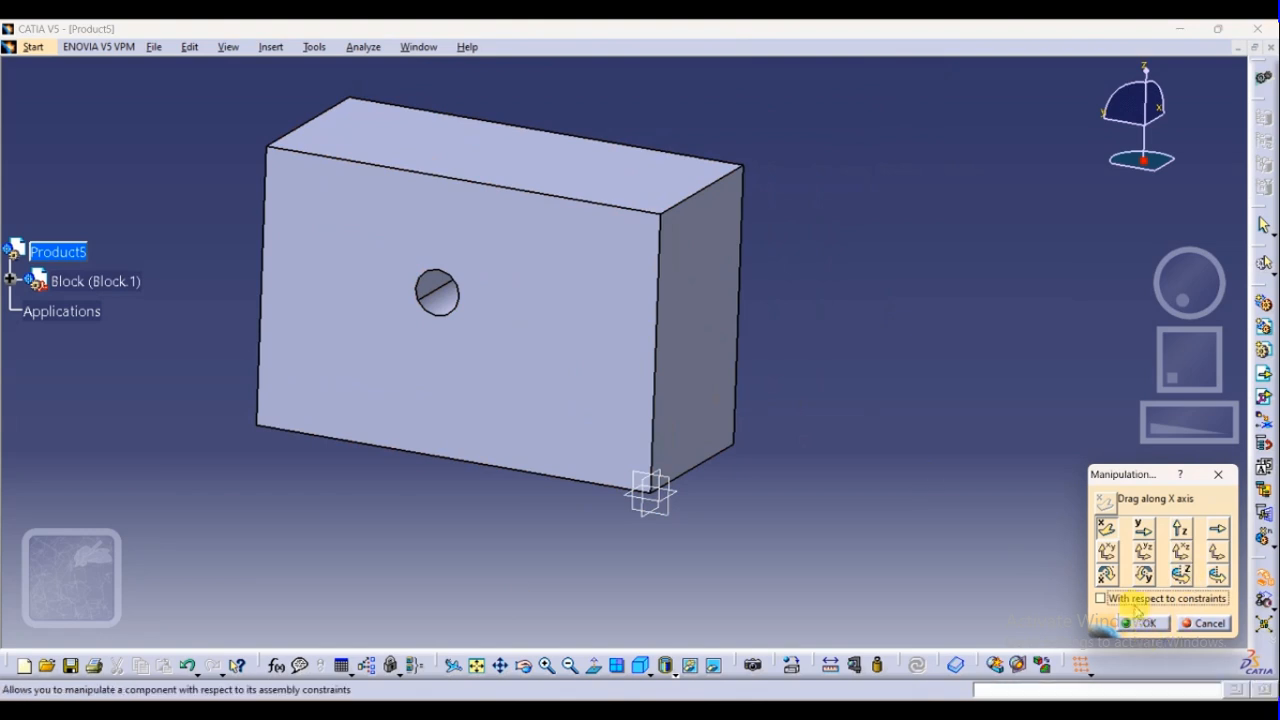
Shift the Block along the Y axis and move it down along the Z axis
{"action": "left_click", "coordinate": [1143, 530]}
{"action": "left_click_drag", "start_coordinate": [520, 380], "coordinate": [594, 345]}
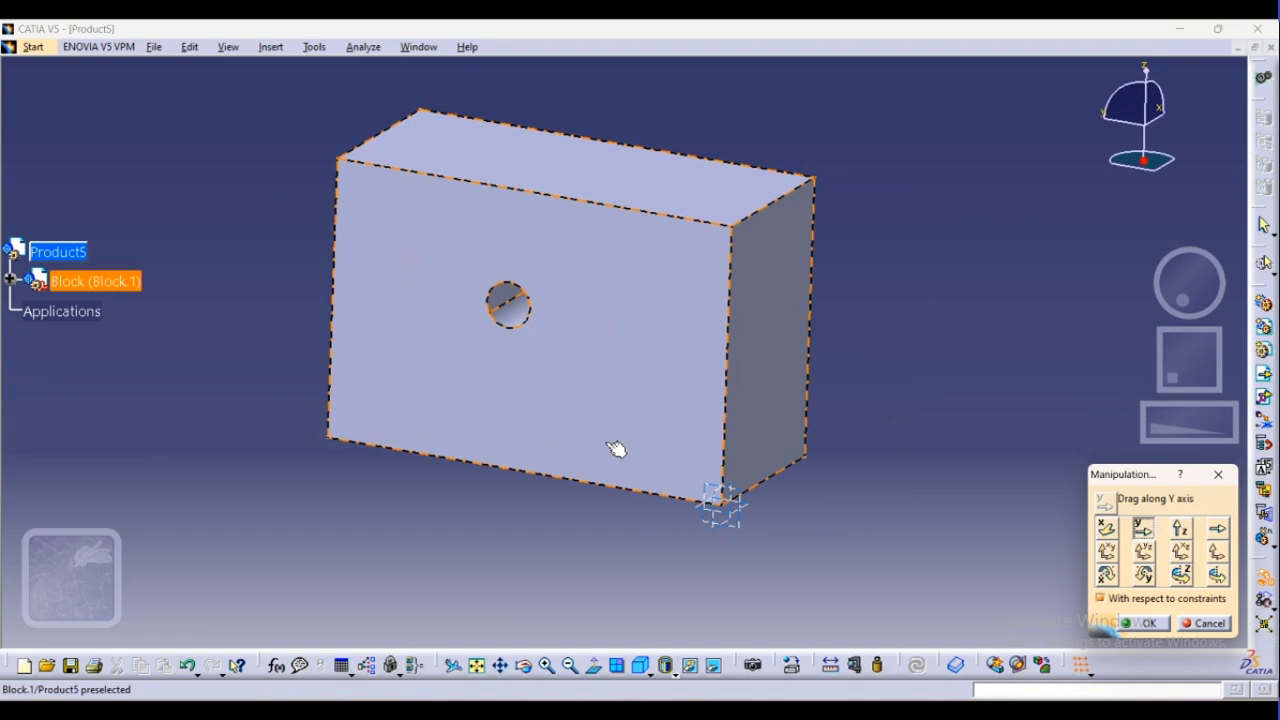
{"action": "left_click", "coordinate": [1181, 530]}
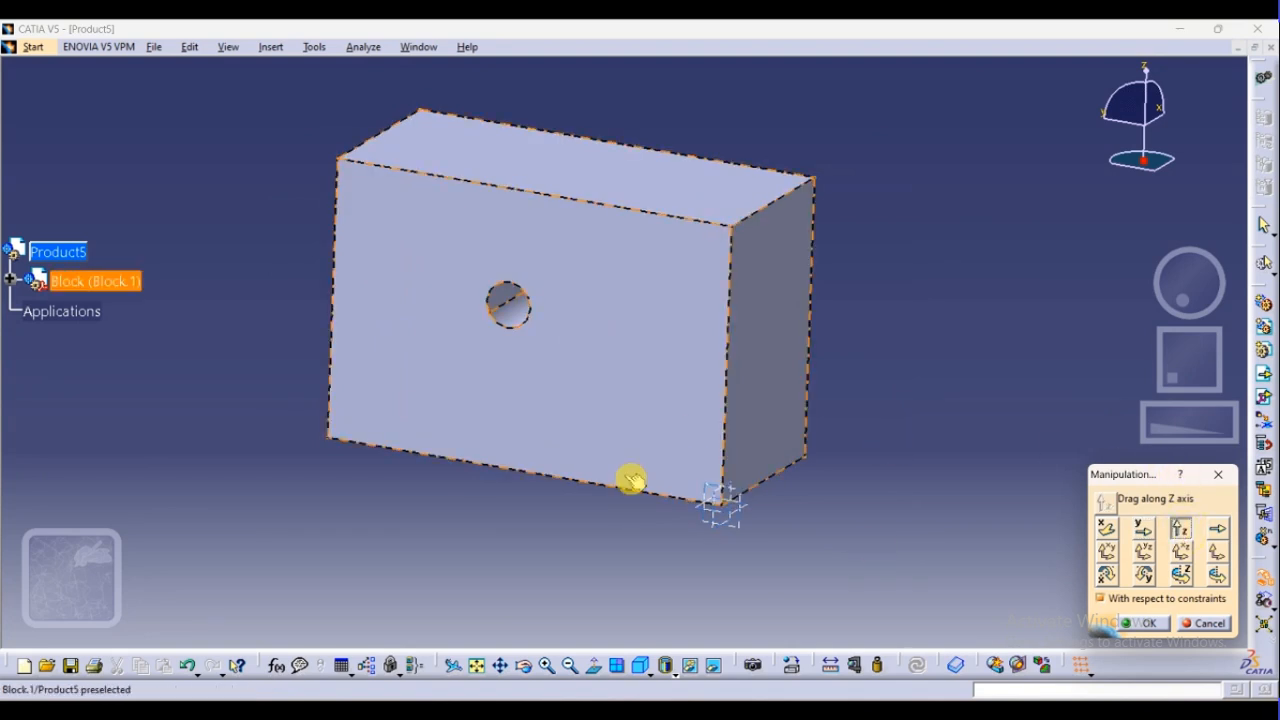
{"action": "left_click_drag", "start_coordinate": [629, 480], "coordinate": [677, 456]}
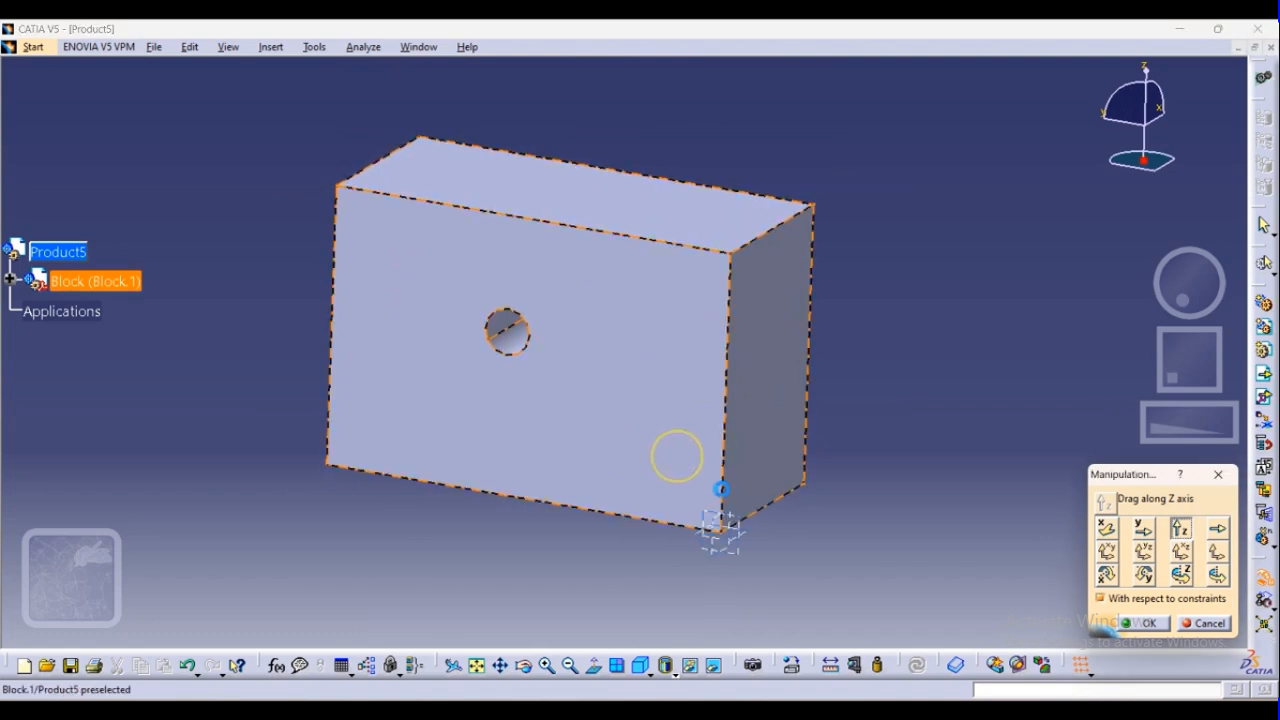
Move the Block along a custom axis defined by the short top edge of its side face
{"action": "left_click", "coordinate": [1217, 531]}
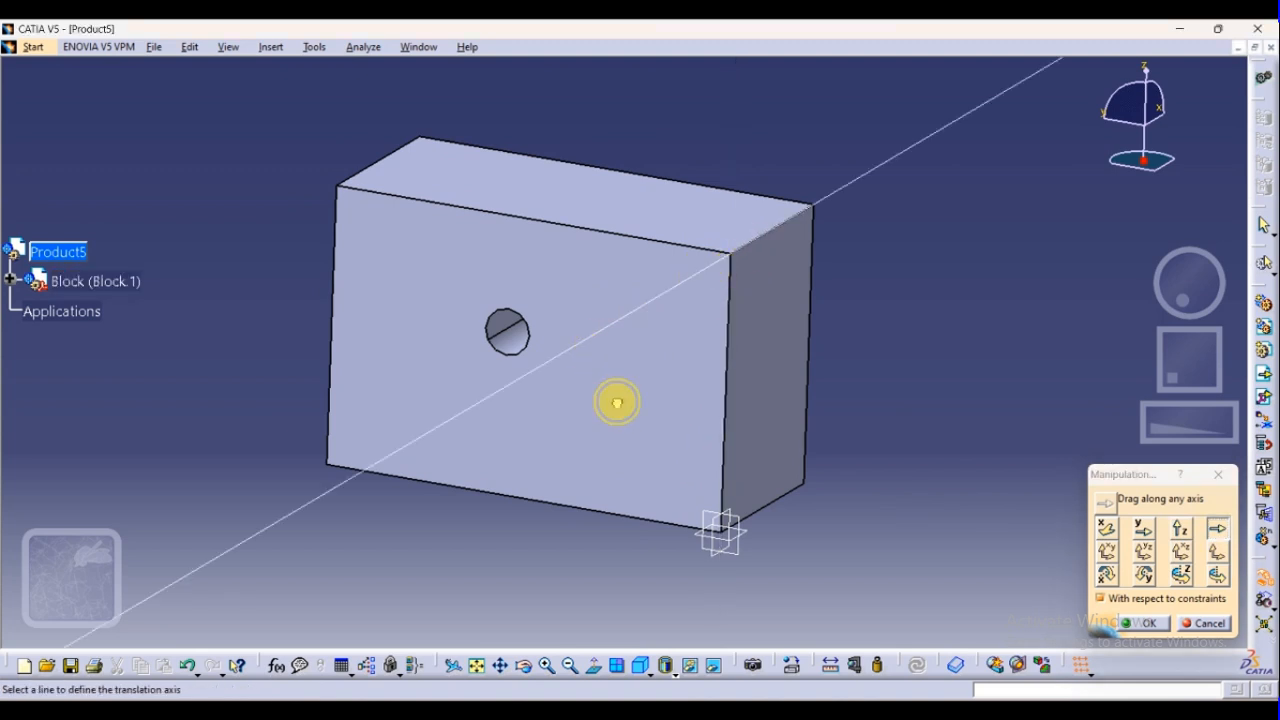
{"action": "left_click_drag", "start_coordinate": [622, 411], "coordinate": [486, 555]}
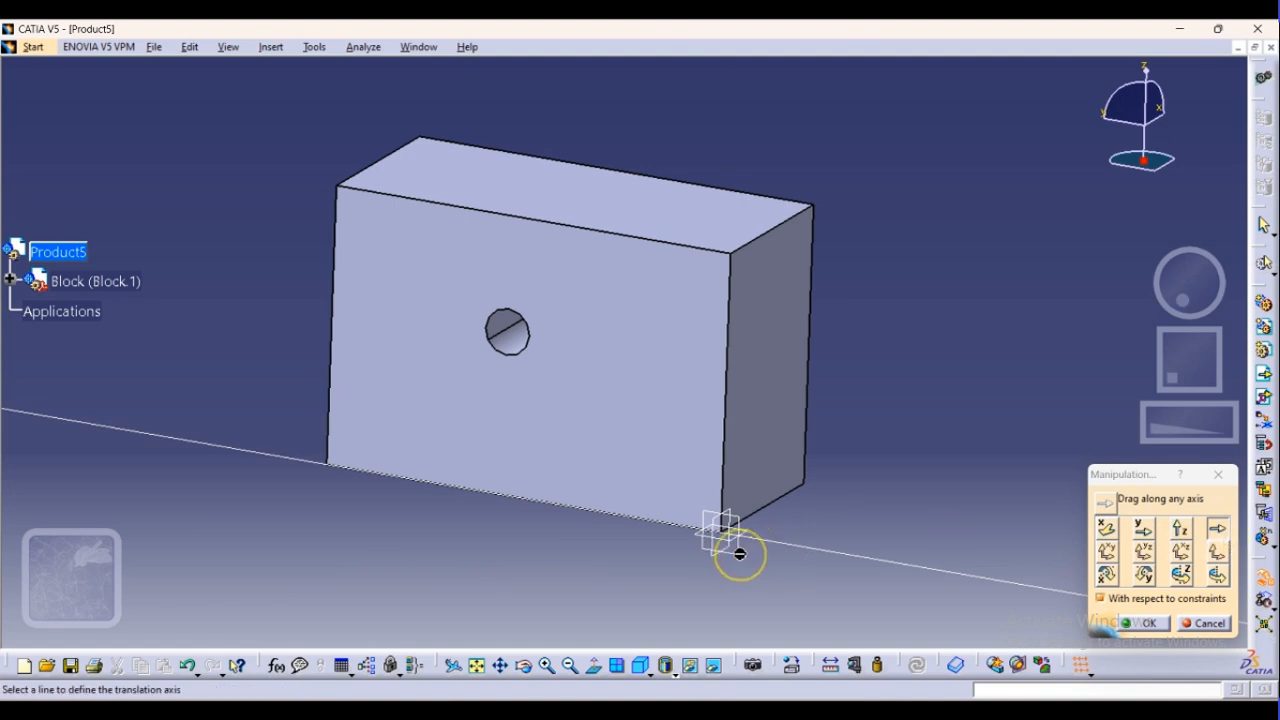
{"action": "left_click", "coordinate": [1141, 551]}
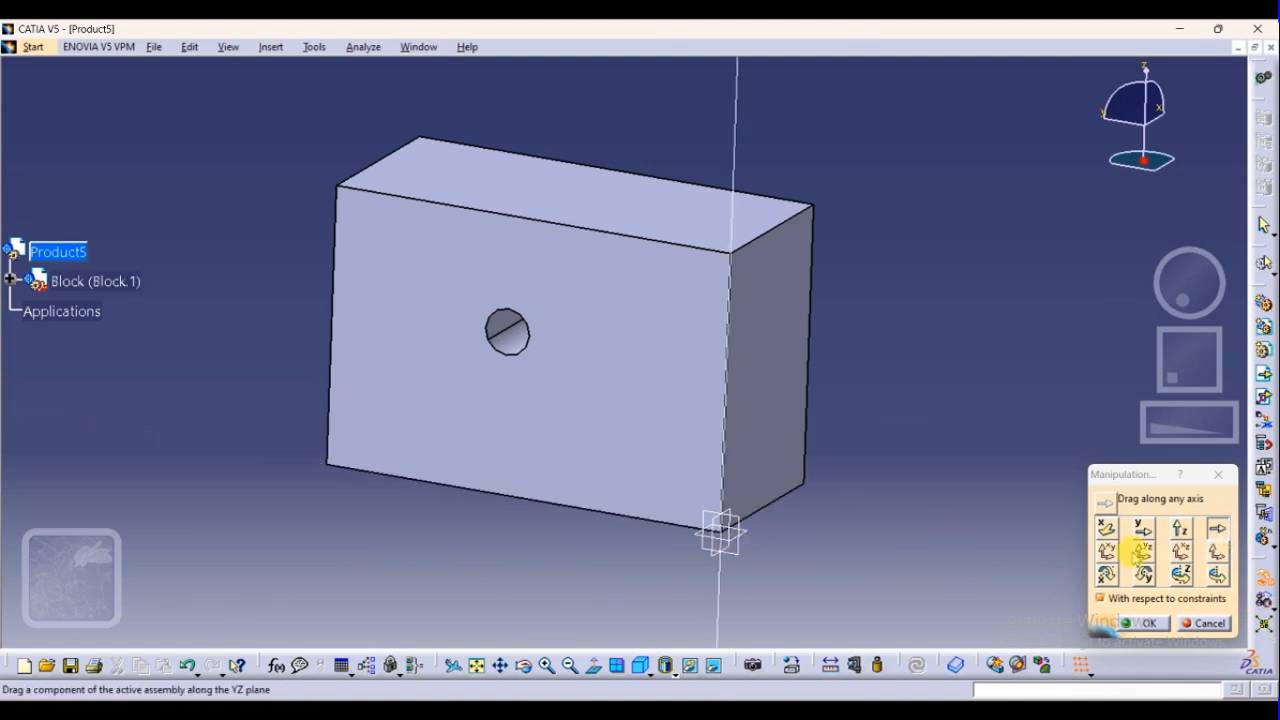
{"action": "left_click", "coordinate": [740, 250]}
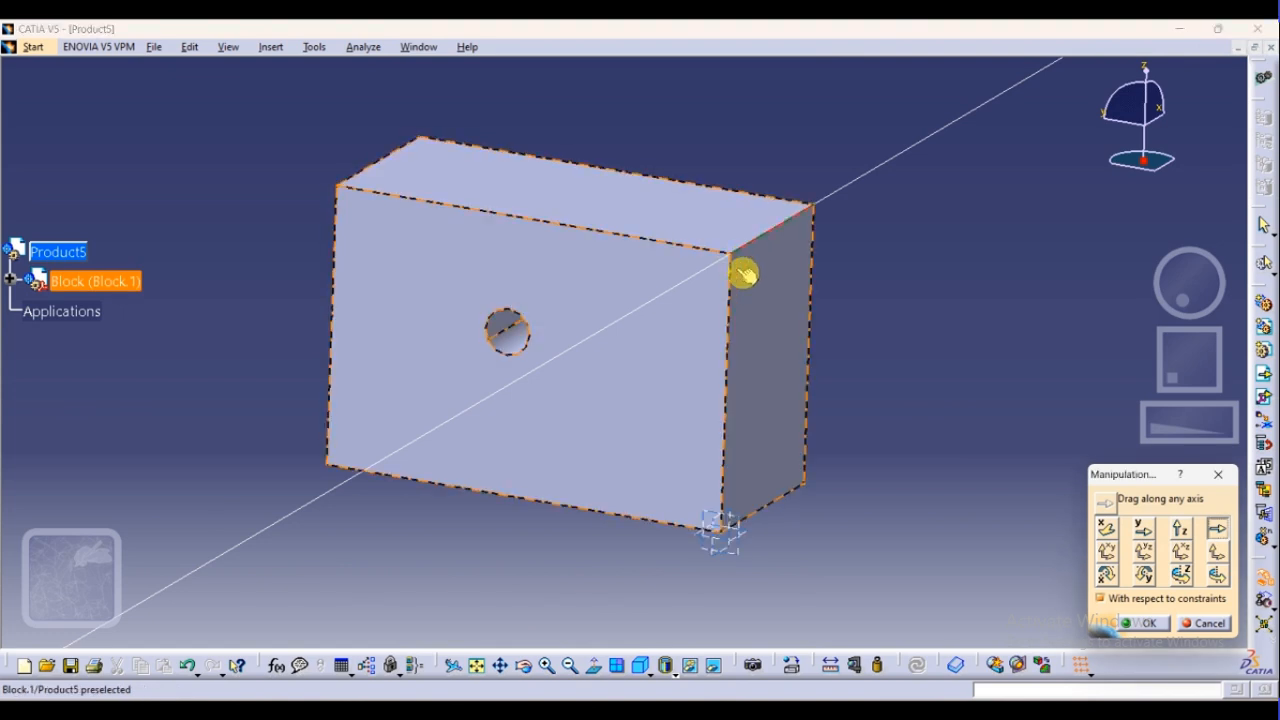
{"action": "left_click_drag", "start_coordinate": [744, 273], "coordinate": [820, 394]}
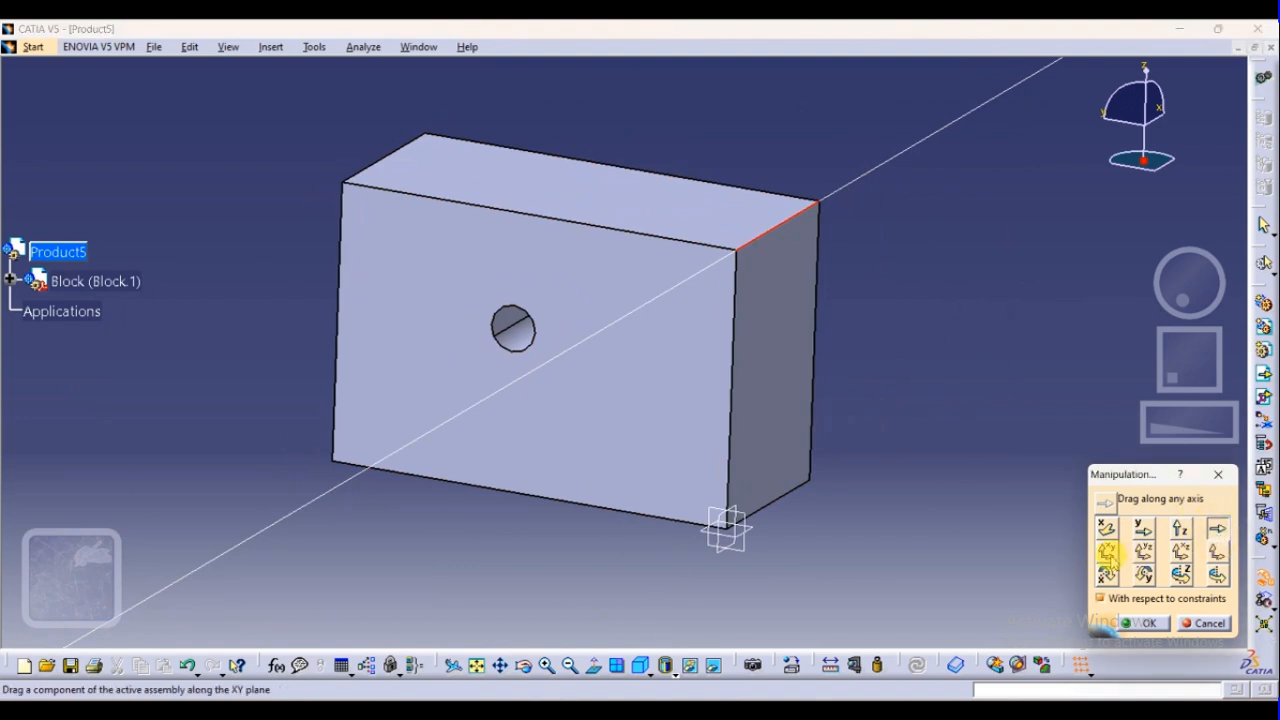
Move the Block within the XY plane, dismissing the Windows Update notification
{"action": "left_click", "coordinate": [1108, 553]}
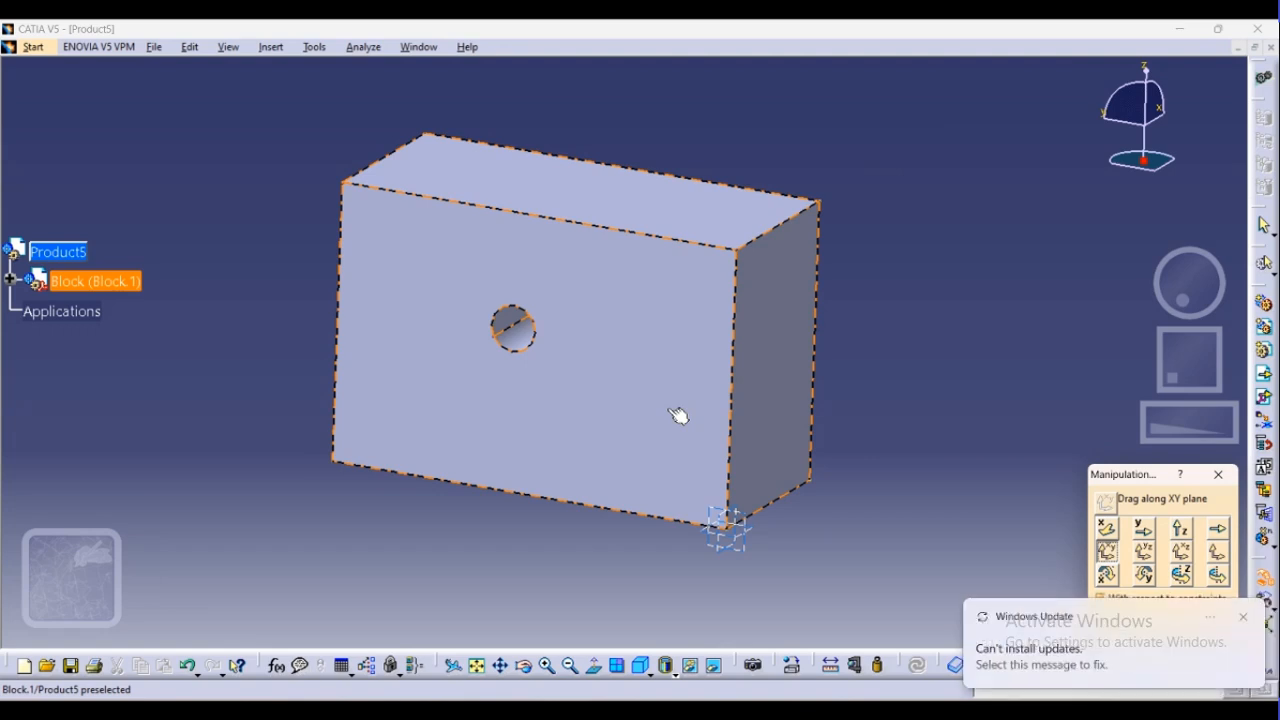
{"action": "left_click", "coordinate": [1246, 621]}
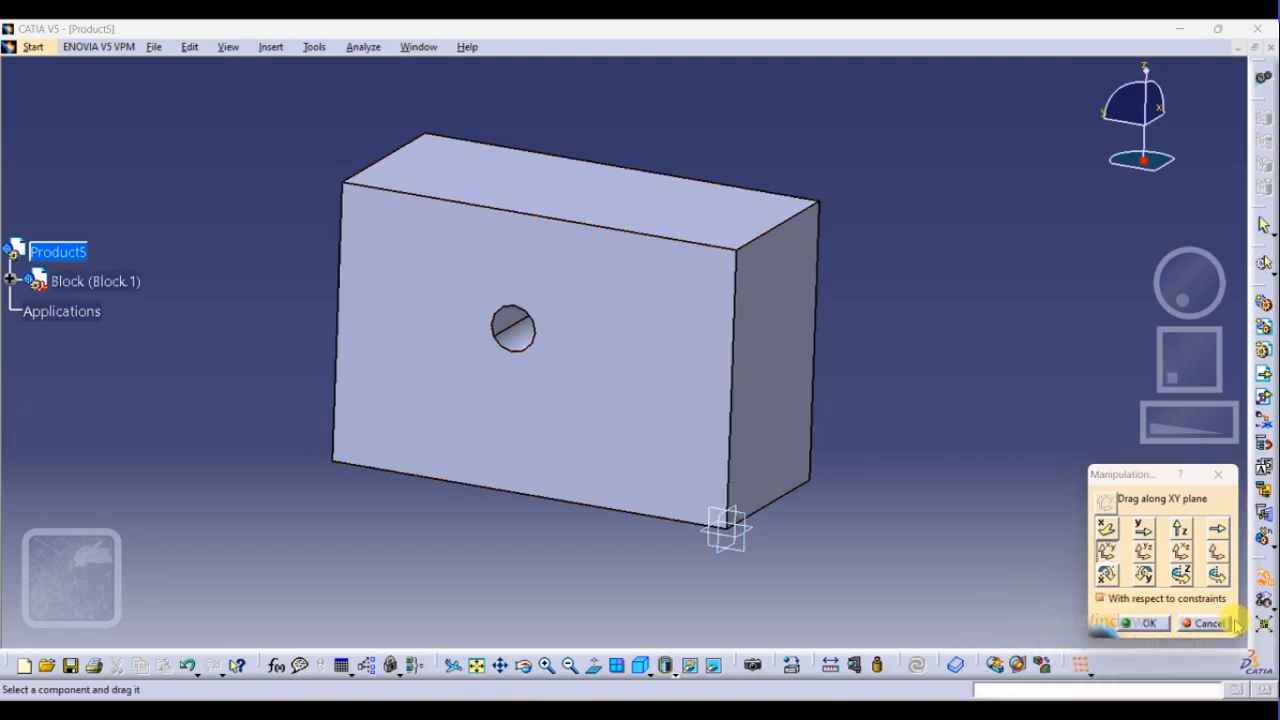
{"action": "left_click_drag", "start_coordinate": [534, 429], "coordinate": [494, 443]}
Move the Block within the YZ plane and reposition it within the XZ plane
{"action": "left_click", "coordinate": [1143, 550]}
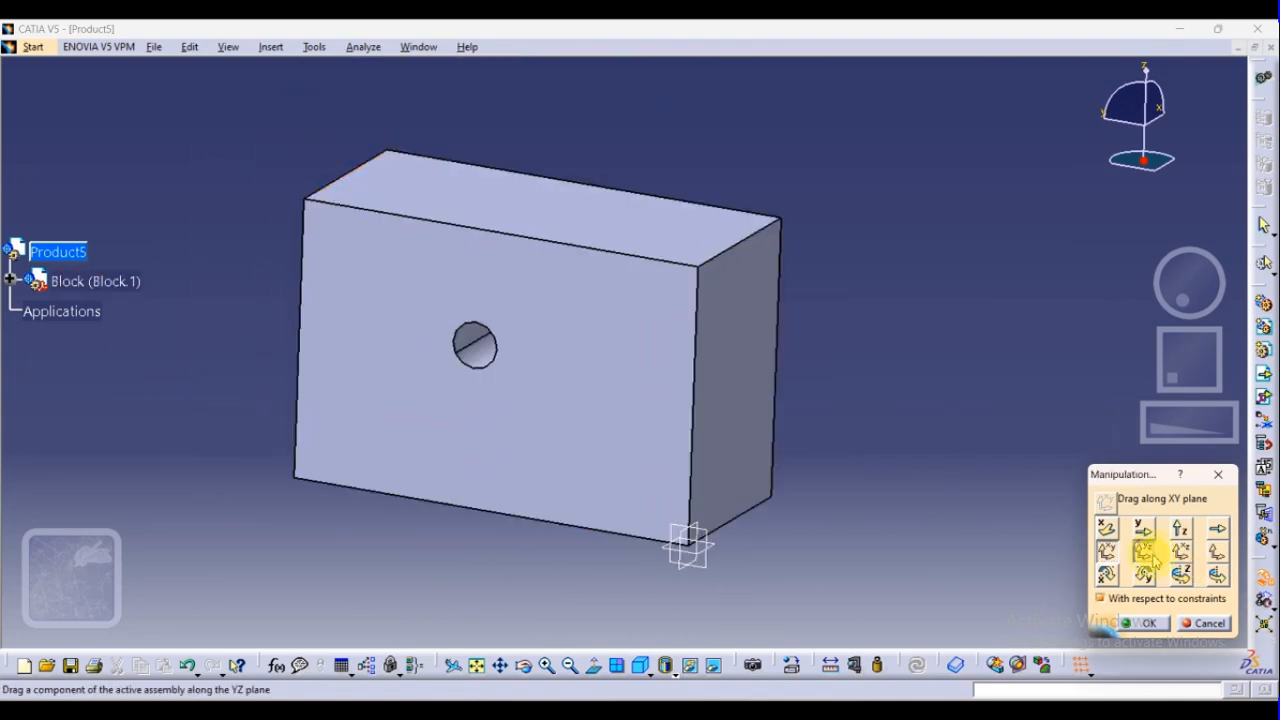
{"action": "left_click_drag", "start_coordinate": [617, 437], "coordinate": [689, 372]}
{"action": "left_click", "coordinate": [1180, 550]}
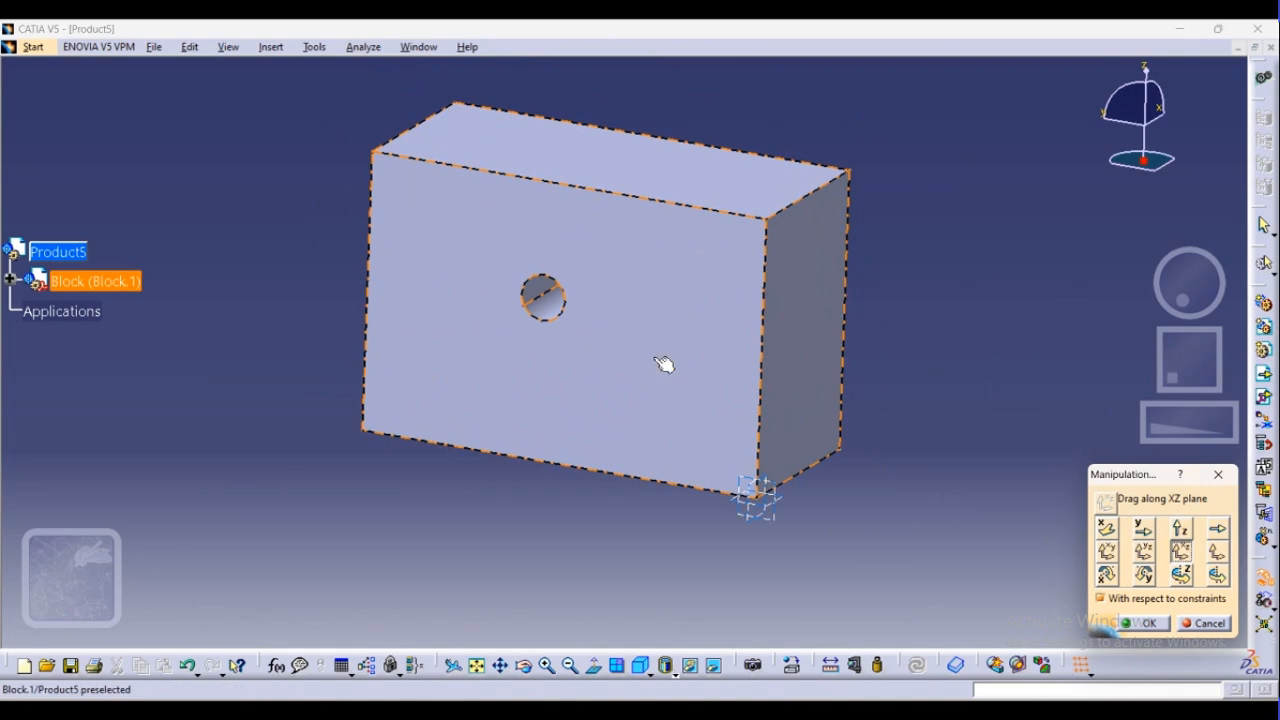
{"action": "left_click_drag", "start_coordinate": [664, 364], "coordinate": [602, 386]}
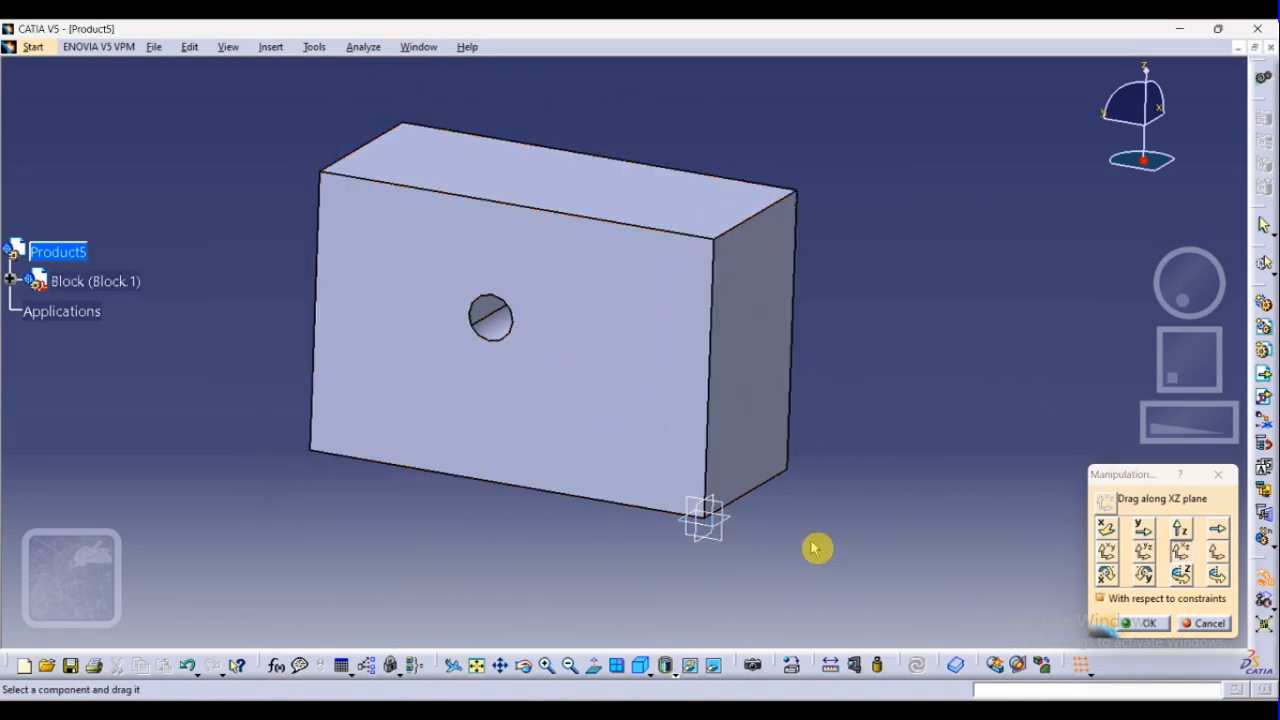
Move the Block along a custom plane defined by its front face with the hole
{"action": "left_click", "coordinate": [1216, 551]}
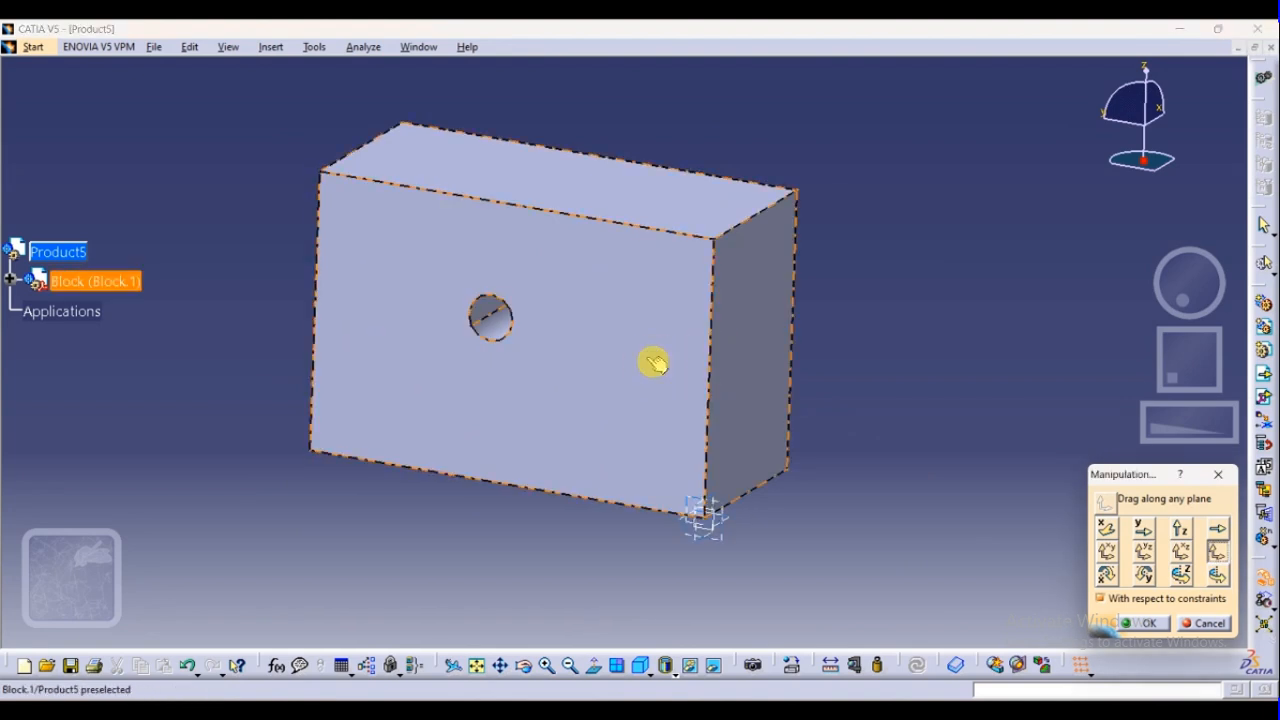
{"action": "left_click_drag", "start_coordinate": [653, 361], "coordinate": [796, 311]}
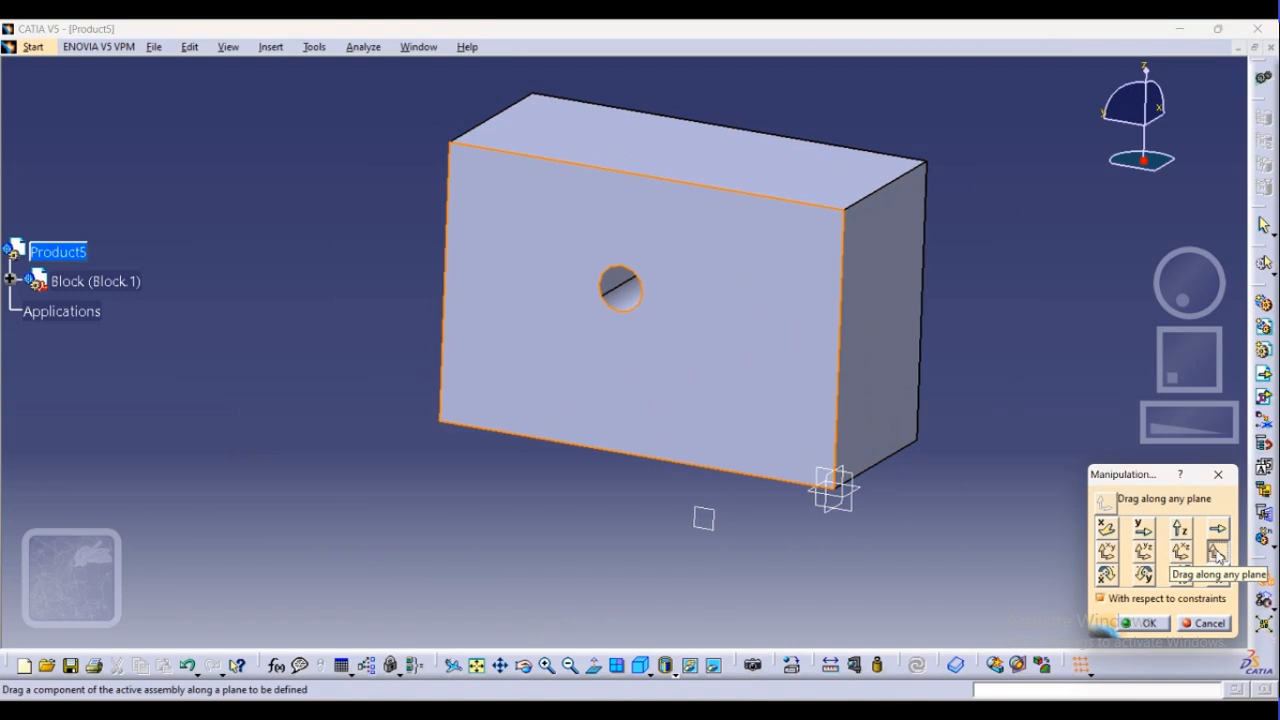
{"action": "left_click_drag", "start_coordinate": [740, 357], "coordinate": [694, 351]}
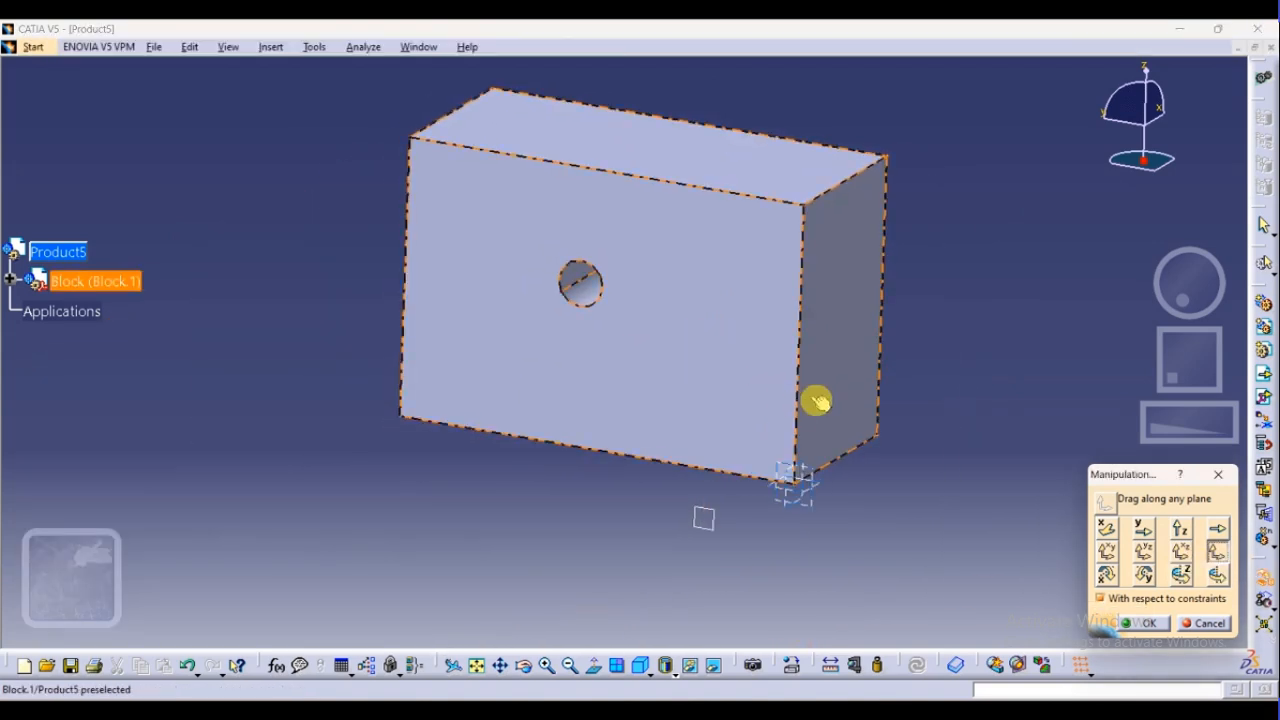
{"action": "left_click_drag", "start_coordinate": [854, 447], "coordinate": [880, 418]}
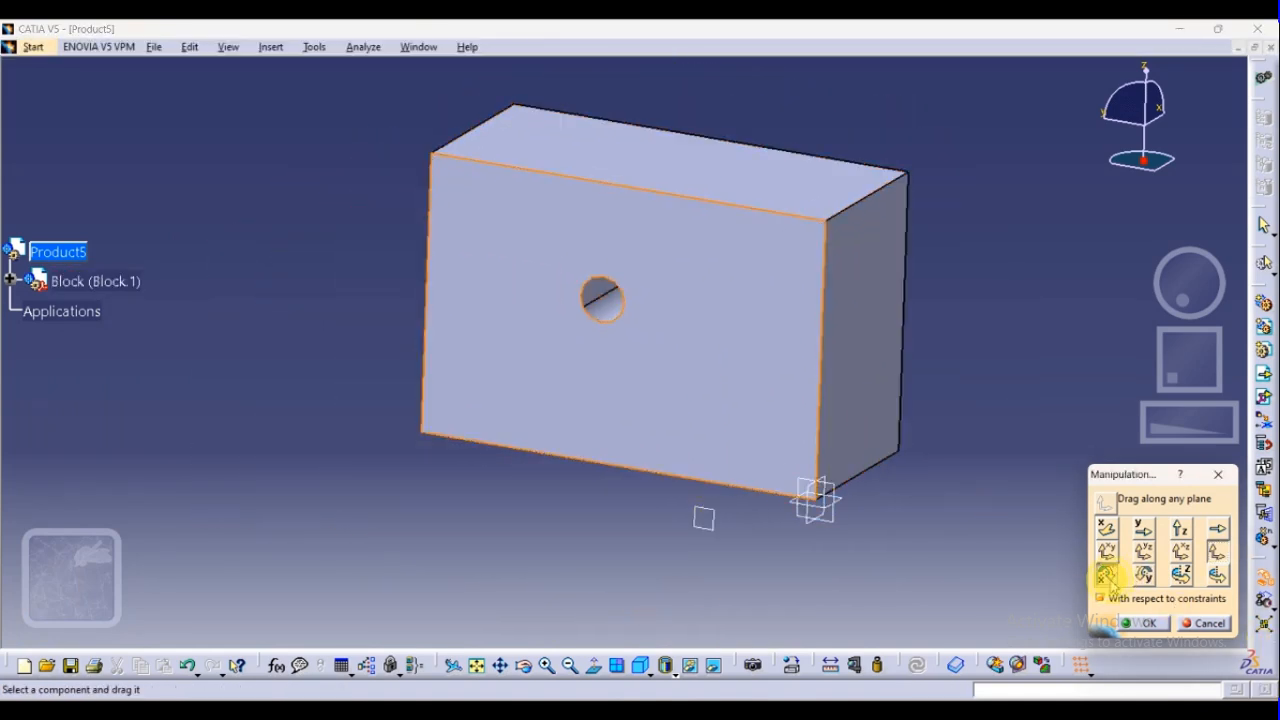
Rotate the Block around the X axis and bring it back fully into view
{"action": "left_click", "coordinate": [1106, 575]}
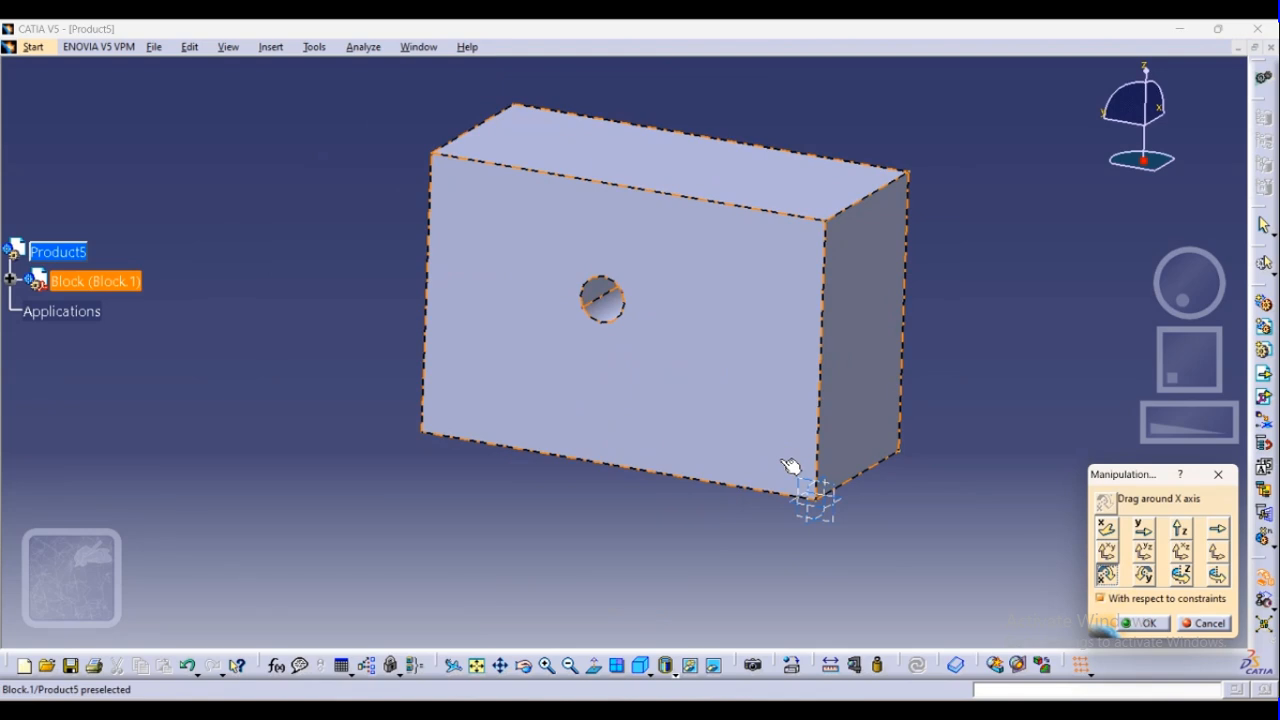
{"action": "left_click_drag", "start_coordinate": [768, 320], "coordinate": [577, 537]}
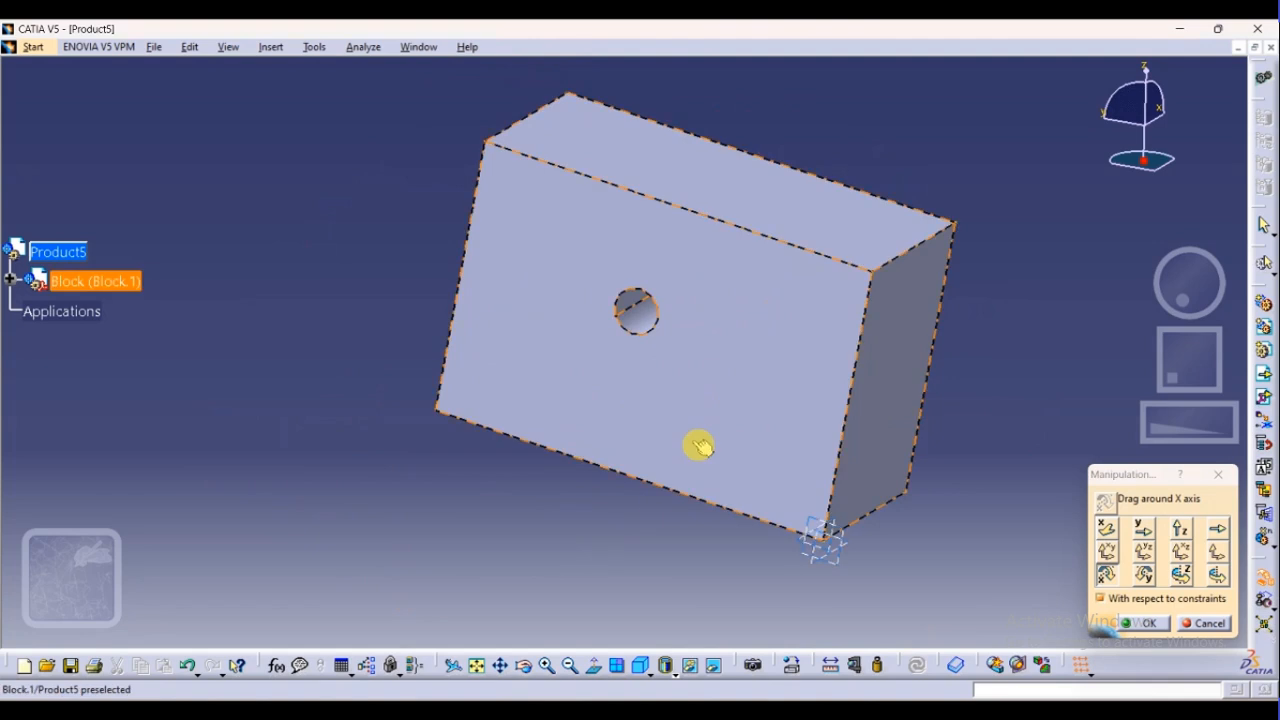
{"action": "middle_click_drag", "start_coordinate": [704, 432], "coordinate": [506, 454]}
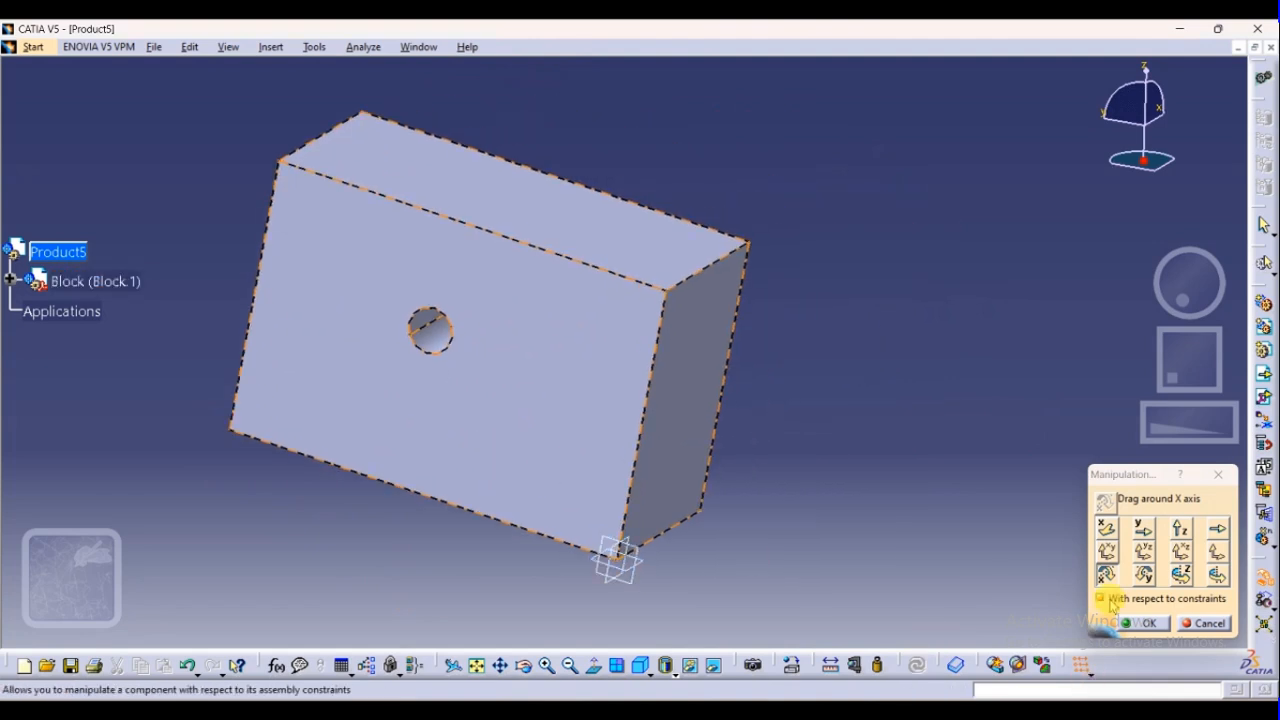
Rotate the Block slightly around the Y axis and turn it around the Z axis
{"action": "left_click", "coordinate": [1143, 573]}
{"action": "left_click_drag", "start_coordinate": [561, 355], "coordinate": [640, 380]}
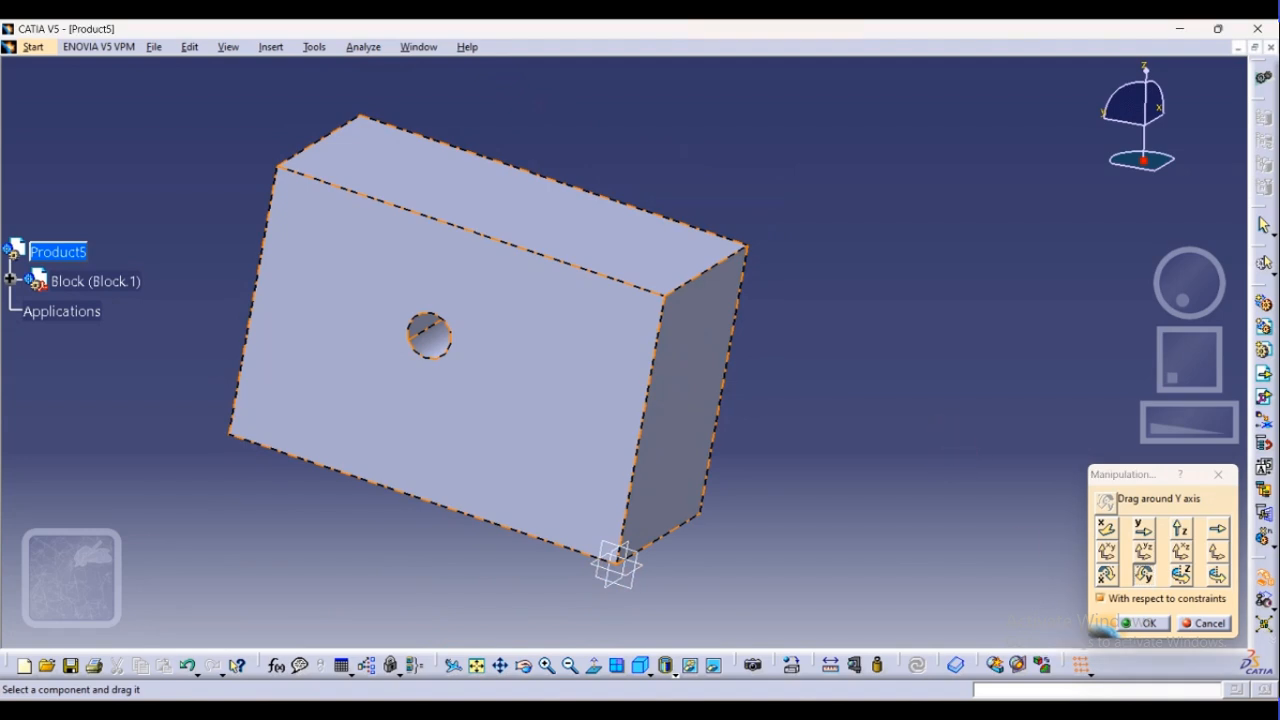
{"action": "left_click", "coordinate": [1181, 574]}
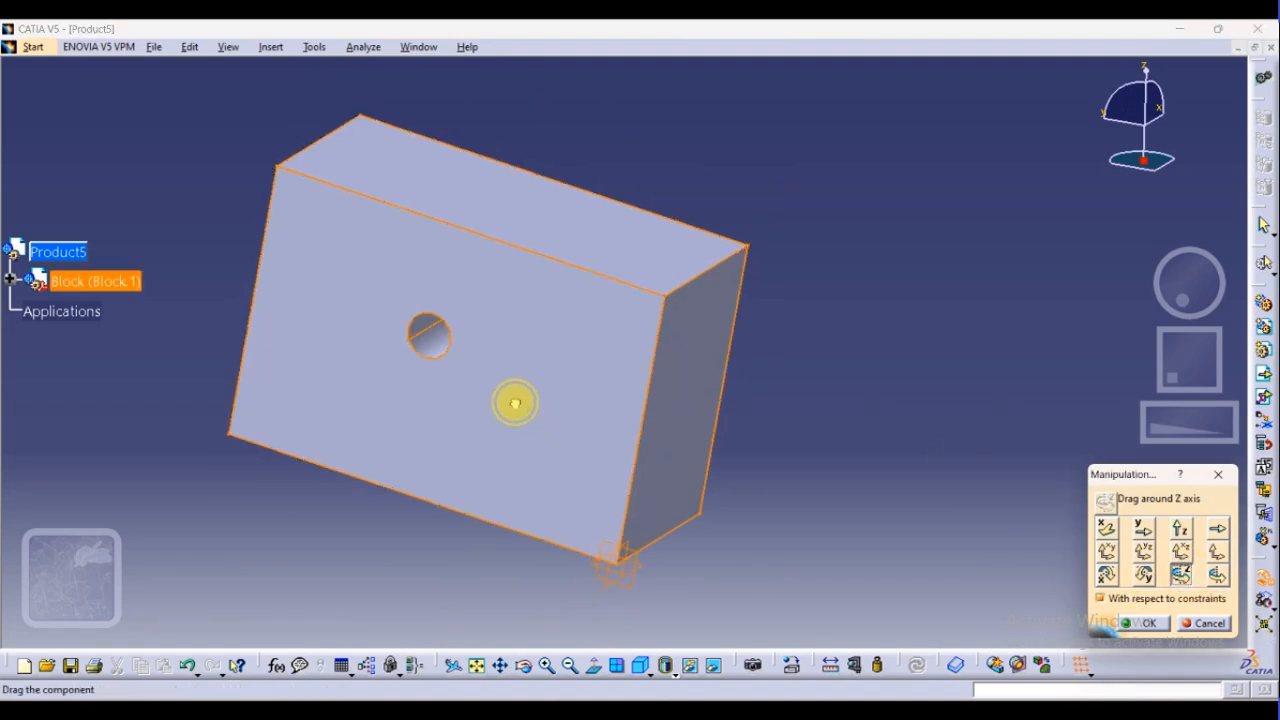
{"action": "left_click_drag", "start_coordinate": [515, 403], "coordinate": [620, 309]}
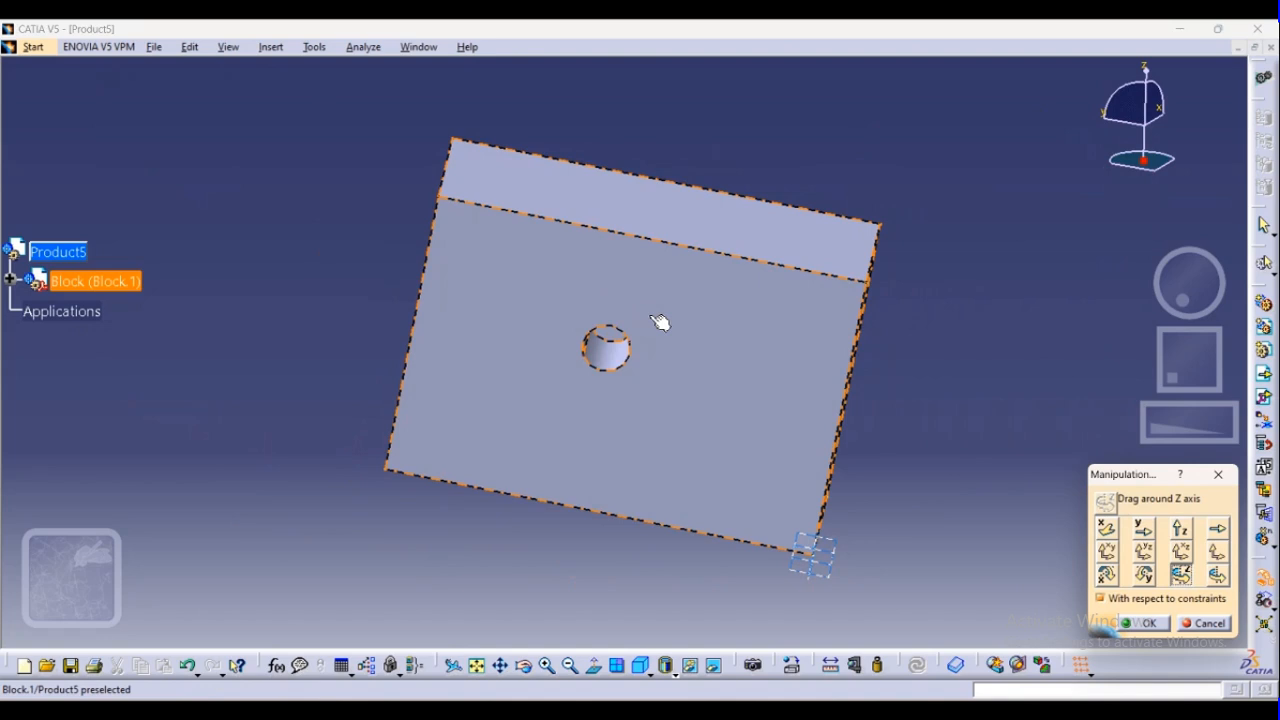
Rotate the Block around a custom axis defined by the right upright edge of its face with the hole
{"action": "left_click", "coordinate": [1216, 578]}
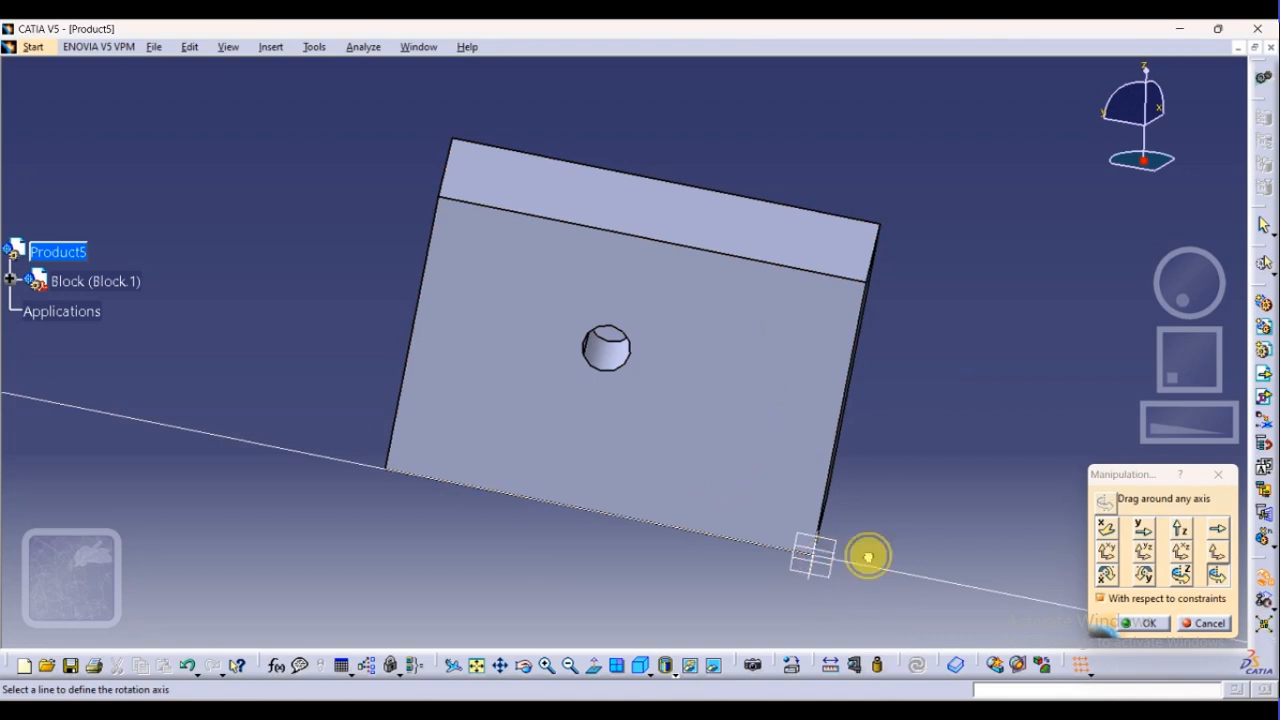
{"action": "left_click_drag", "start_coordinate": [415, 415], "coordinate": [60, 368]}
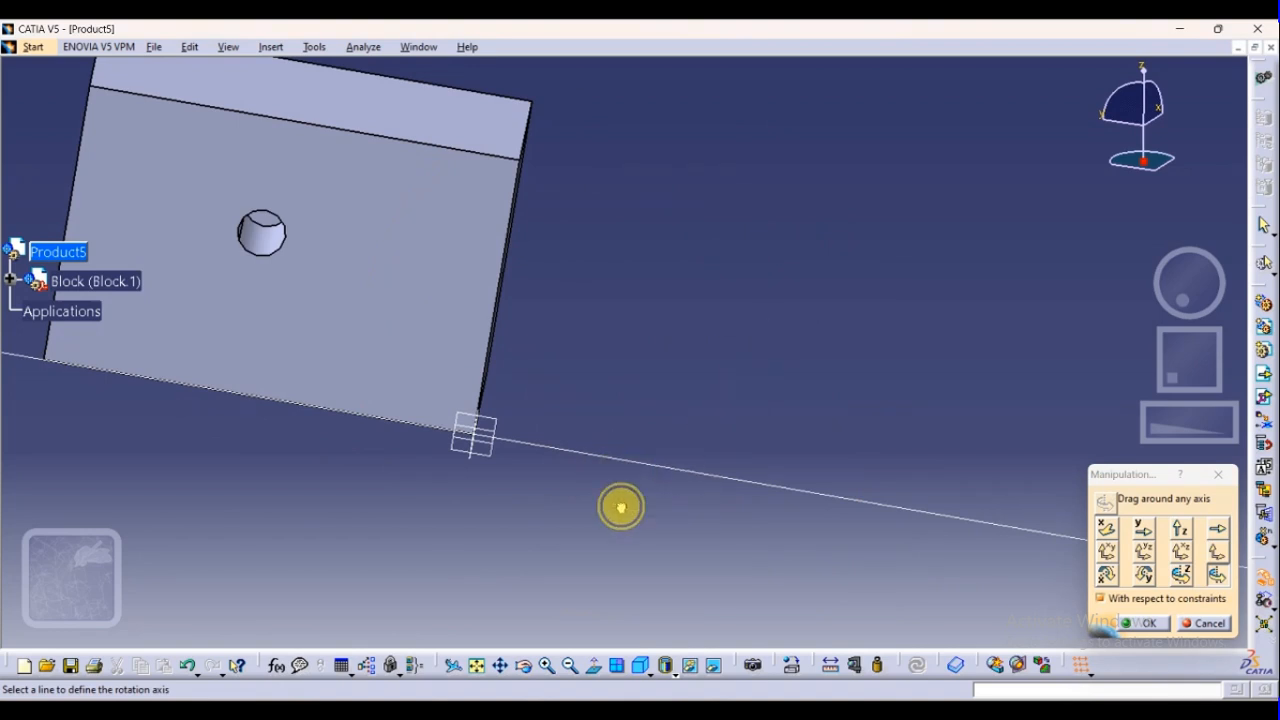
{"action": "left_click", "coordinate": [492, 362]}
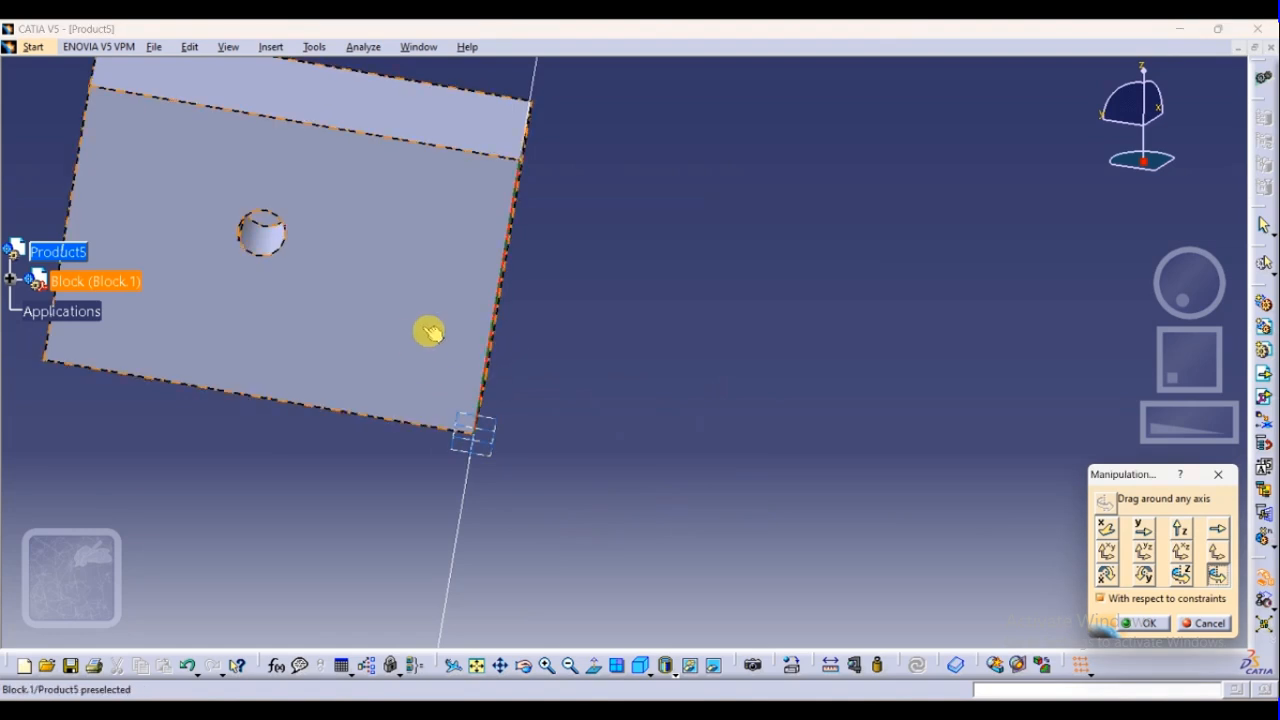
{"action": "left_click_drag", "start_coordinate": [429, 331], "coordinate": [416, 380]}
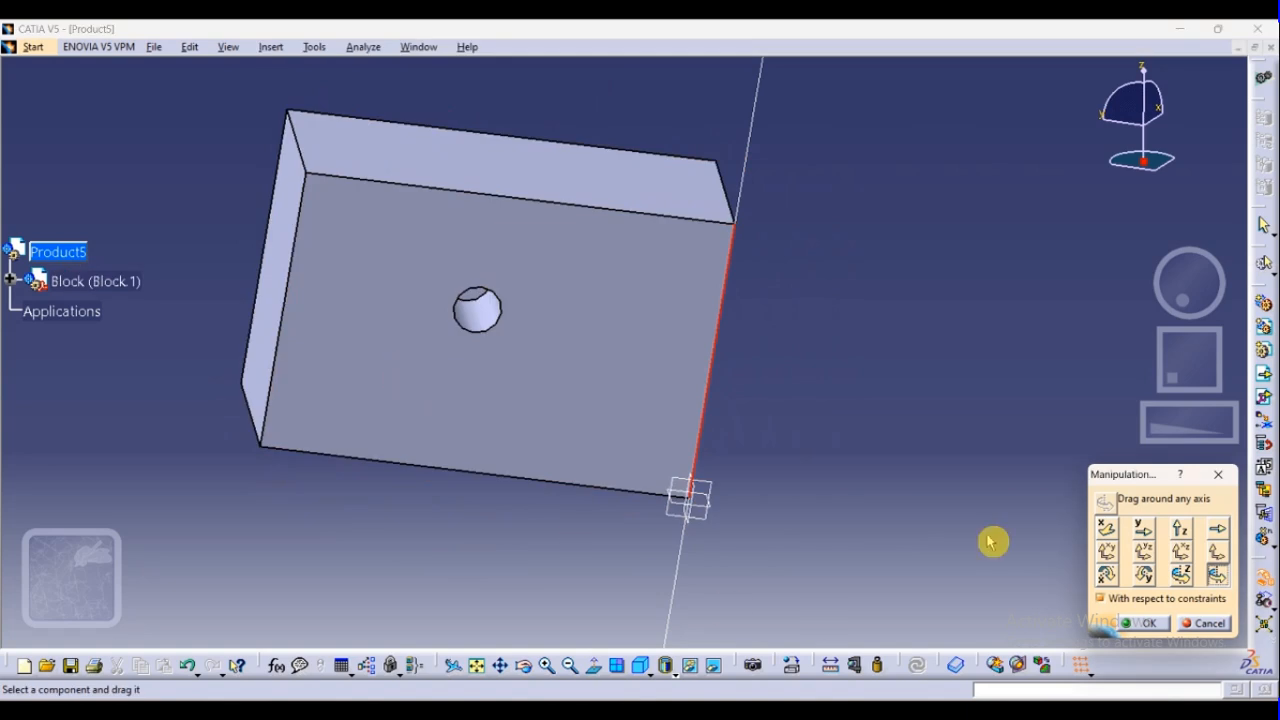
Rotate the Block around a custom axis defined by the long bottom edge of its face with the hole
{"action": "left_click", "coordinate": [1181, 572]}
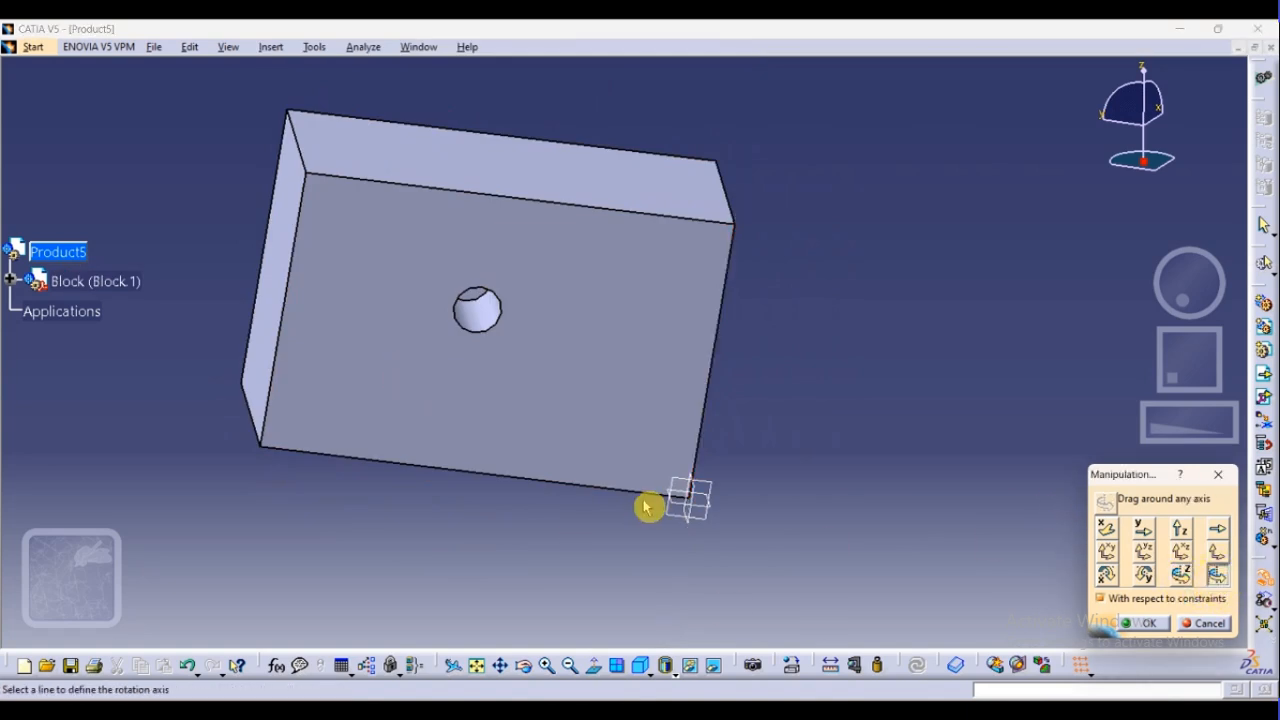
{"action": "left_click", "coordinate": [565, 482]}
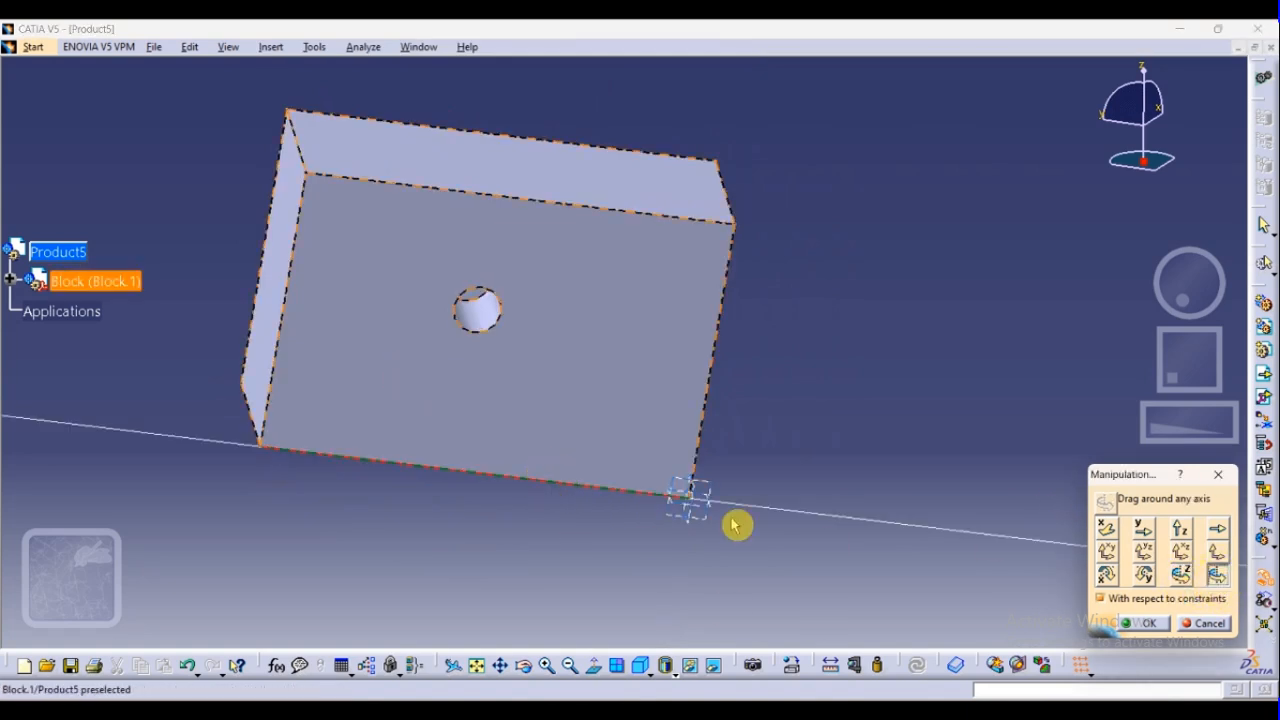
{"action": "left_click", "coordinate": [586, 484]}
{"action": "left_click_drag", "start_coordinate": [634, 413], "coordinate": [629, 194]}
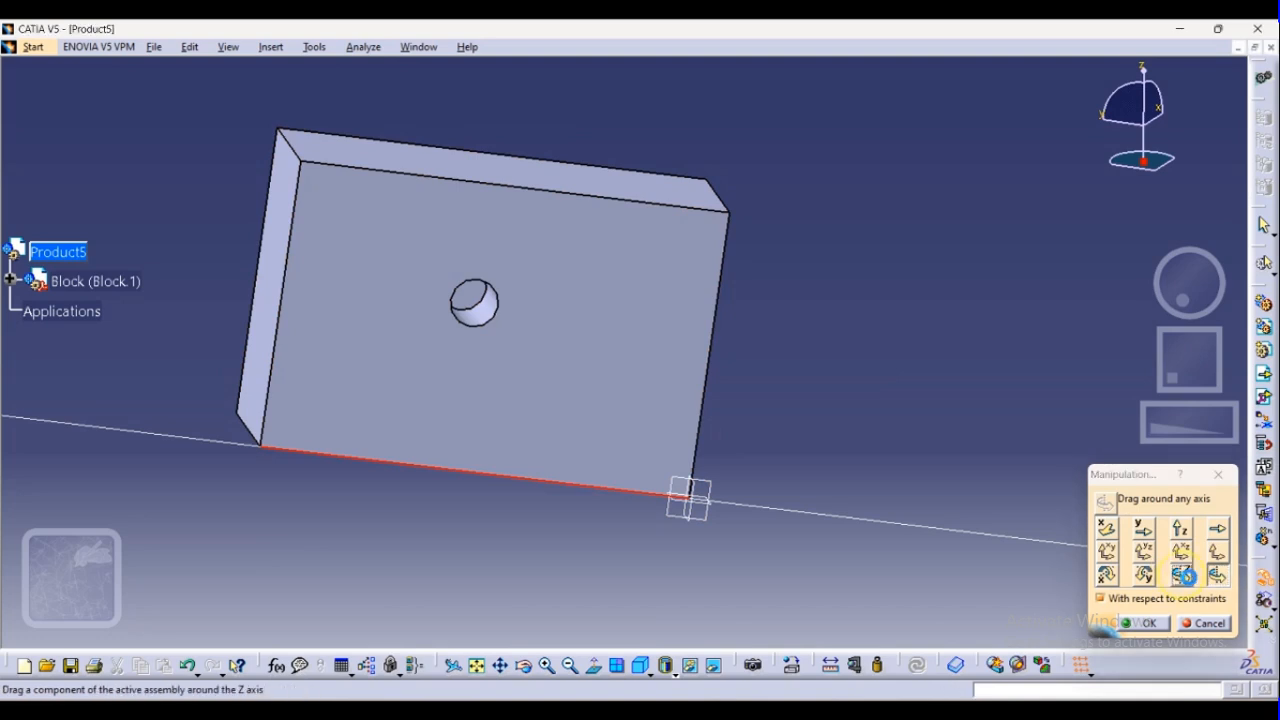
Rotate the Block around a custom axis defined by the short edge at its upper left corner and accept the manipulation
{"action": "left_click", "coordinate": [1210, 577]}
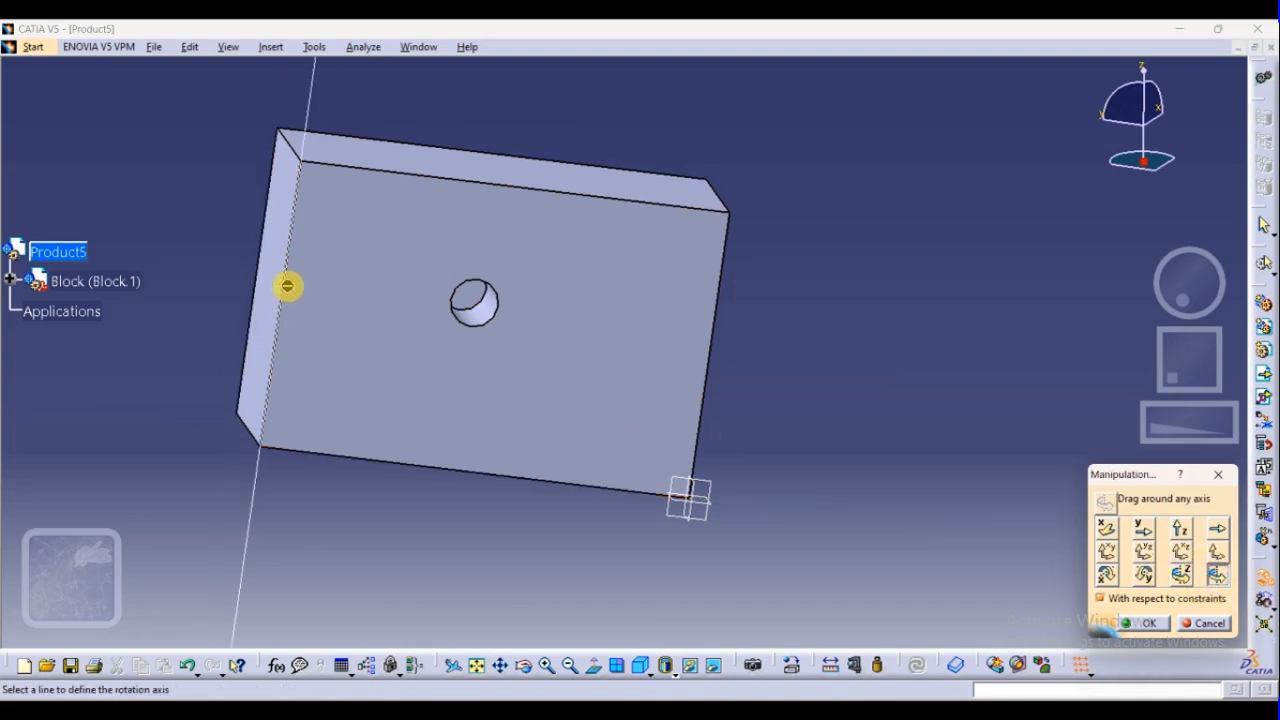
{"action": "left_click", "coordinate": [296, 156]}
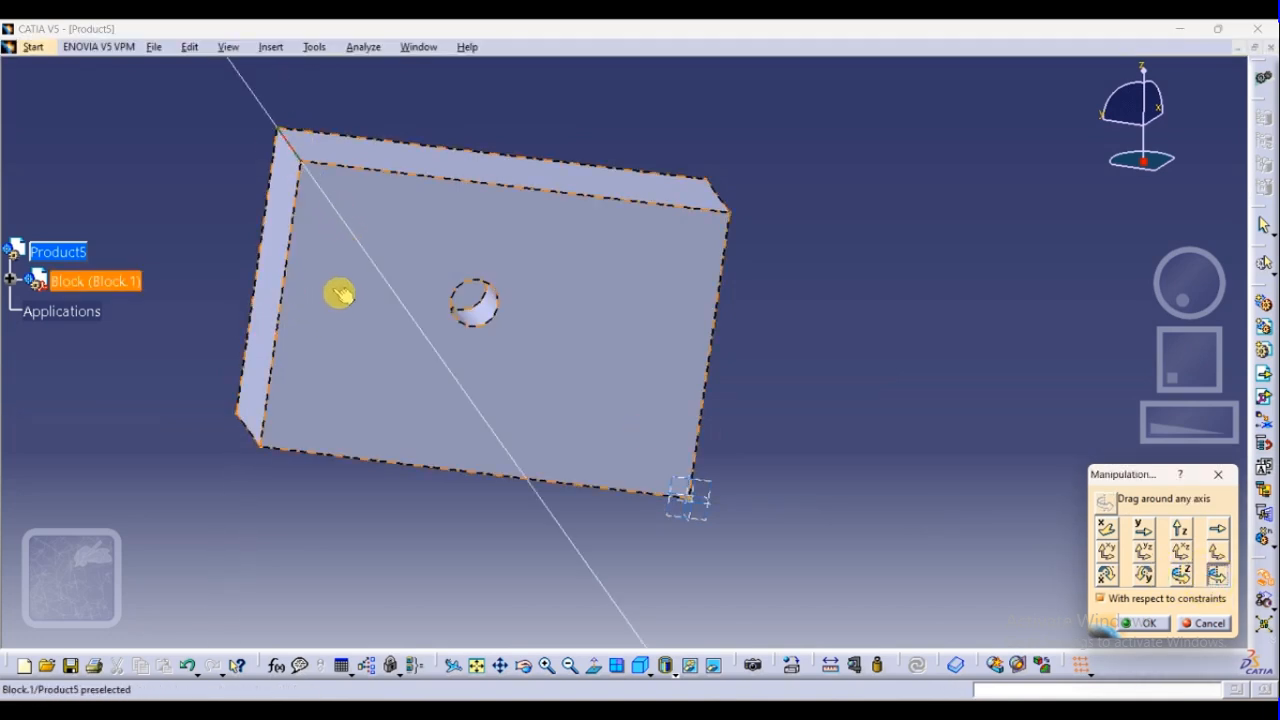
{"action": "left_click_drag", "start_coordinate": [340, 293], "coordinate": [389, 443]}
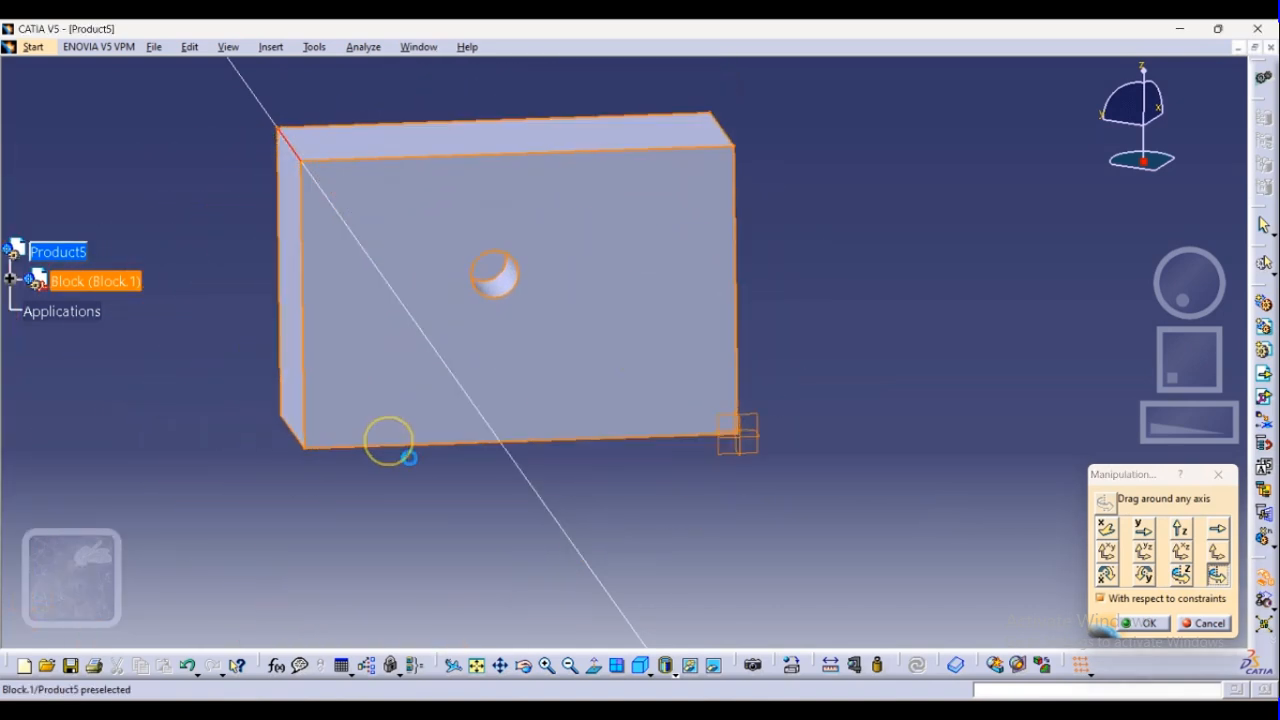
{"action": "left_click", "coordinate": [1150, 624]}
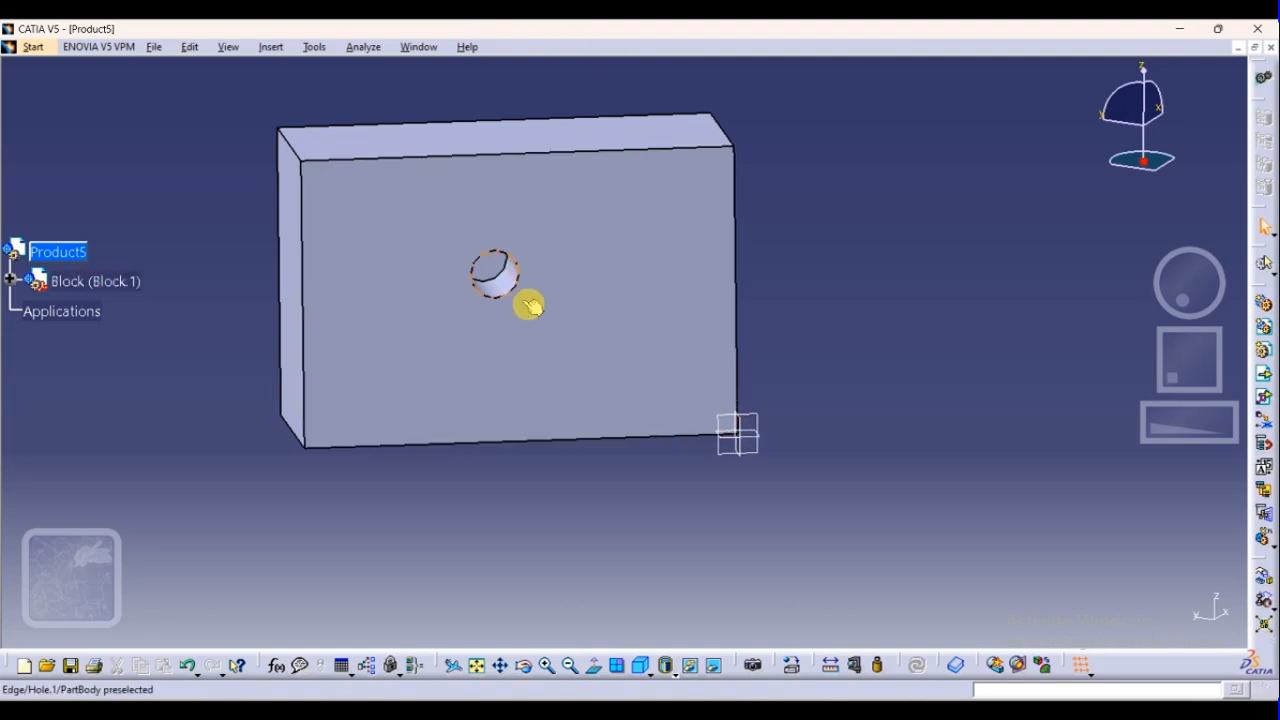
Try to insert an existing component into Block (Block.1), expanding its tree branch
{"action": "middle_click_drag", "start_coordinate": [633, 383], "coordinate": [833, 412]}
{"action": "middle_click_drag", "start_coordinate": [815, 415], "coordinate": [855, 430]}
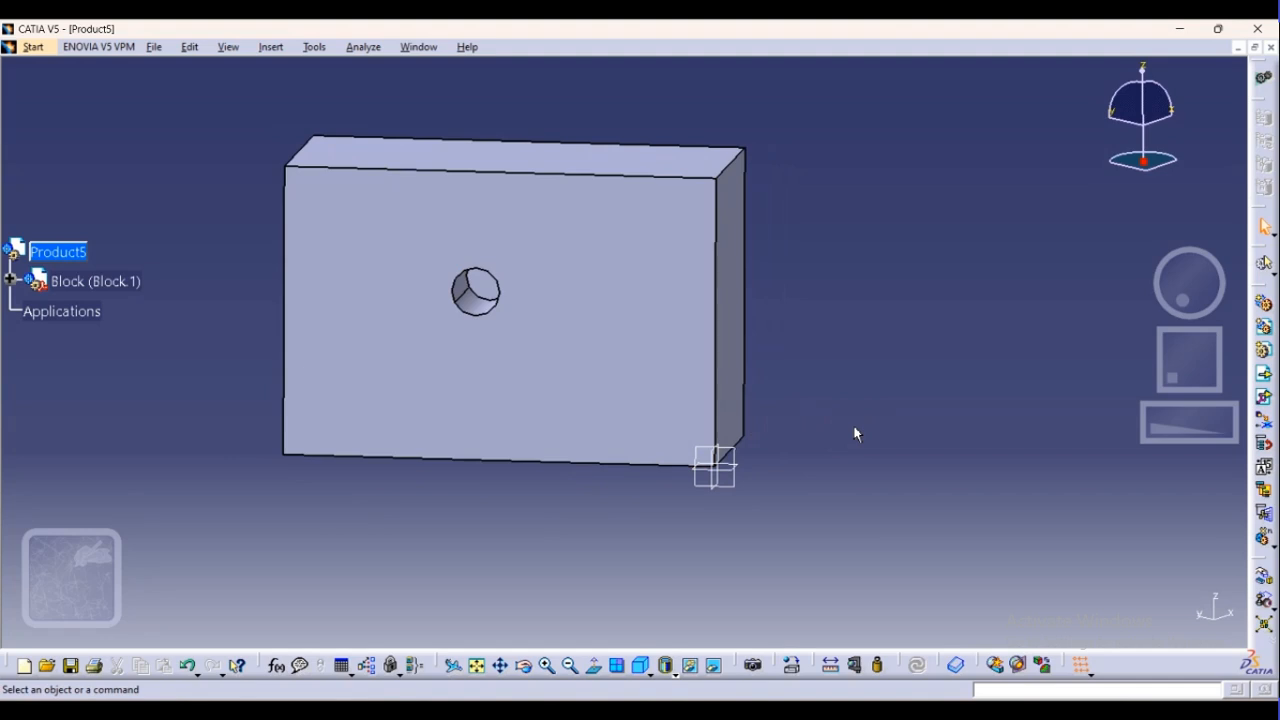
{"action": "left_click", "coordinate": [1265, 377]}
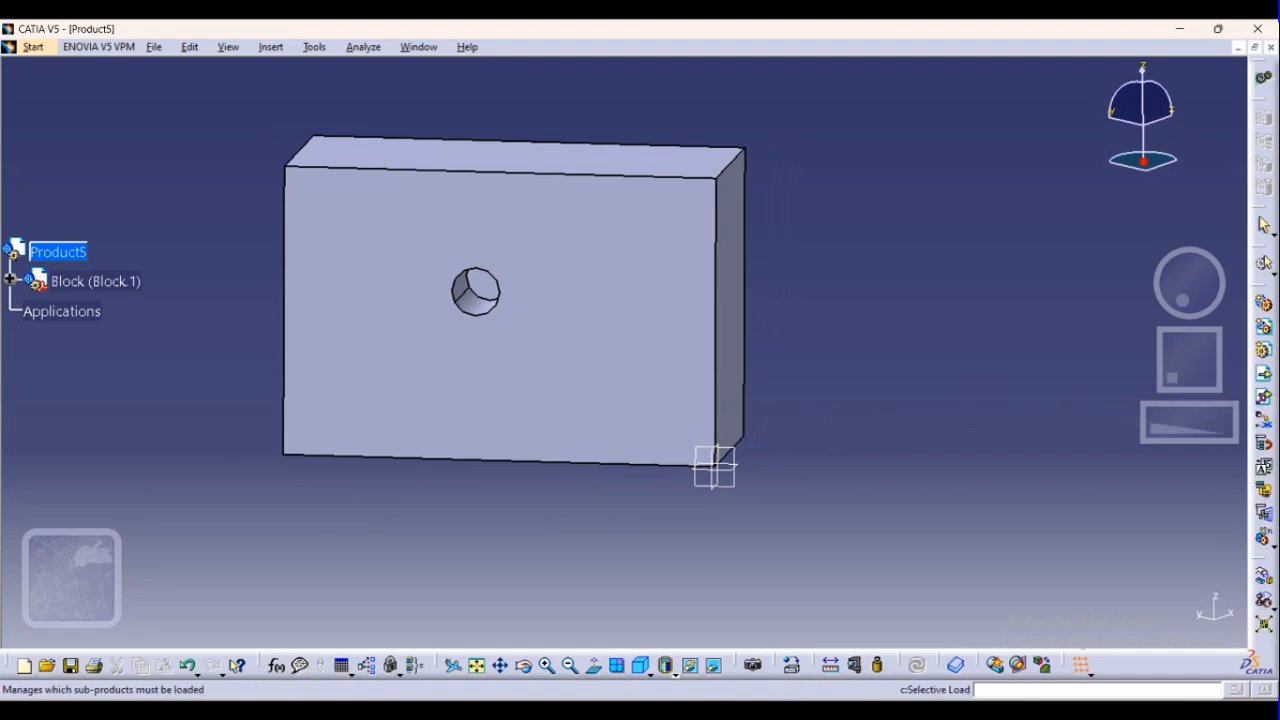
{"action": "left_click", "coordinate": [1264, 378]}
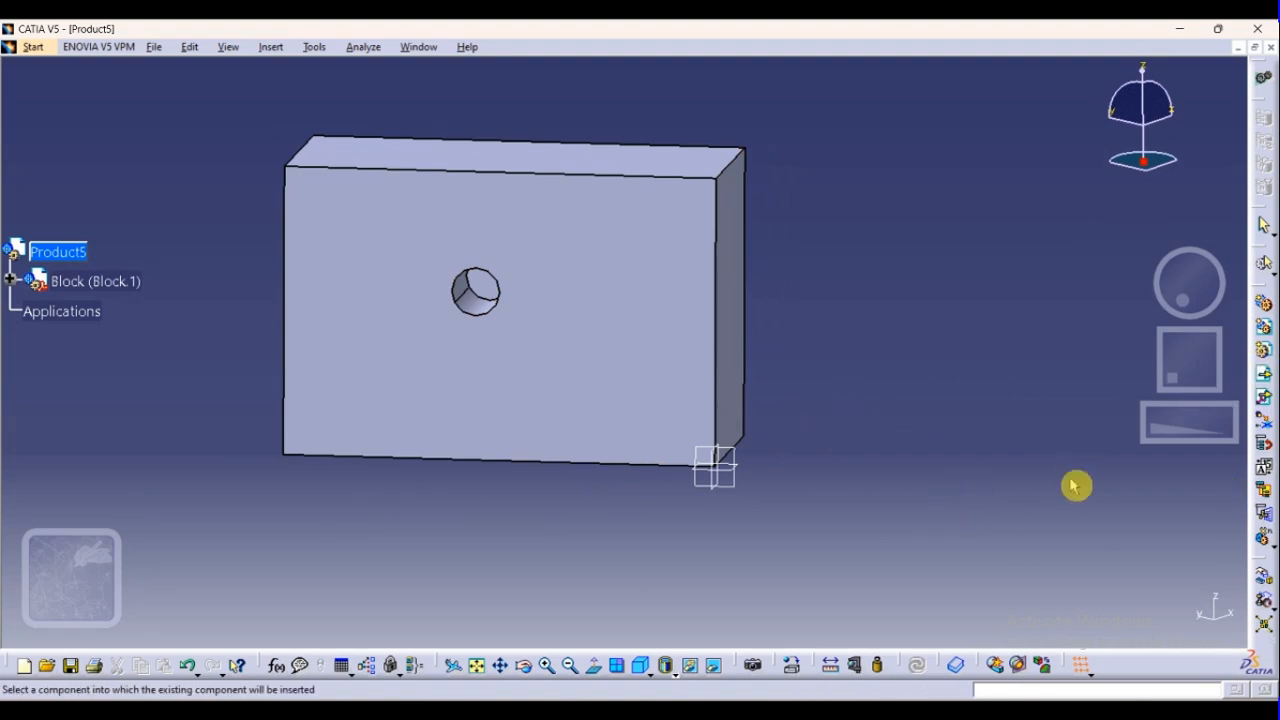
{"action": "right_click", "coordinate": [41, 247]}
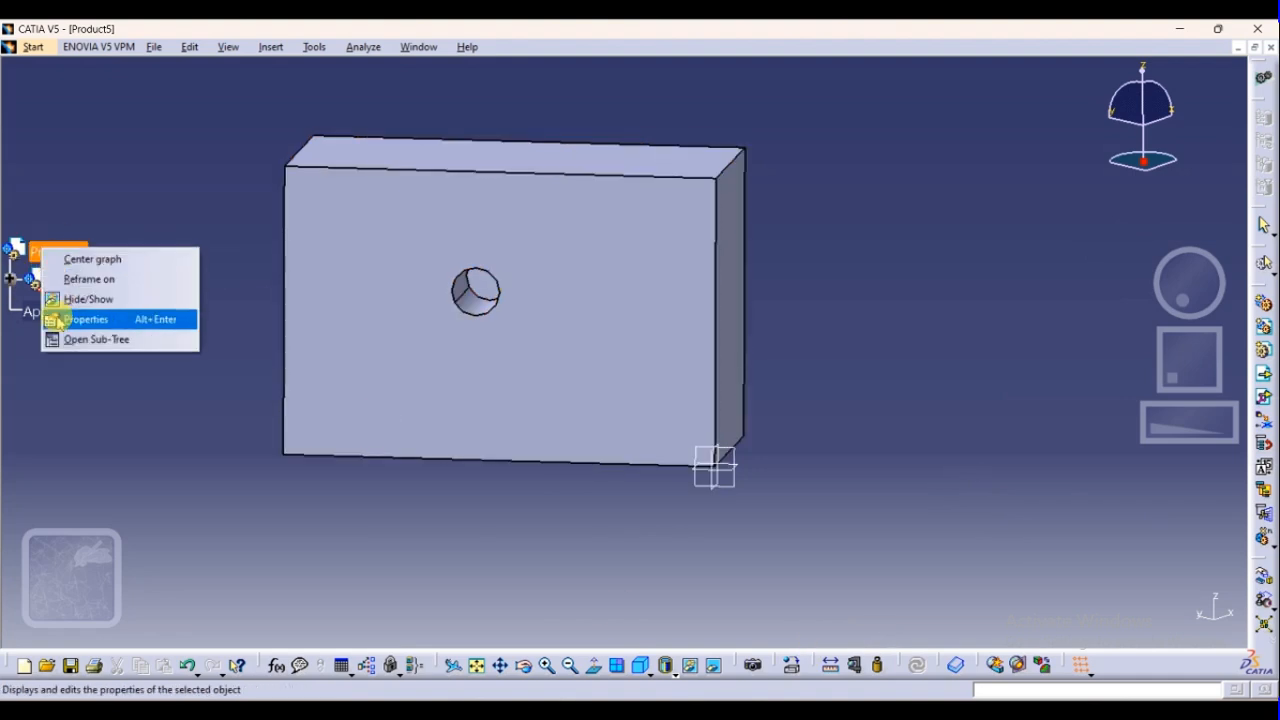
{"action": "left_click", "coordinate": [14, 285]}
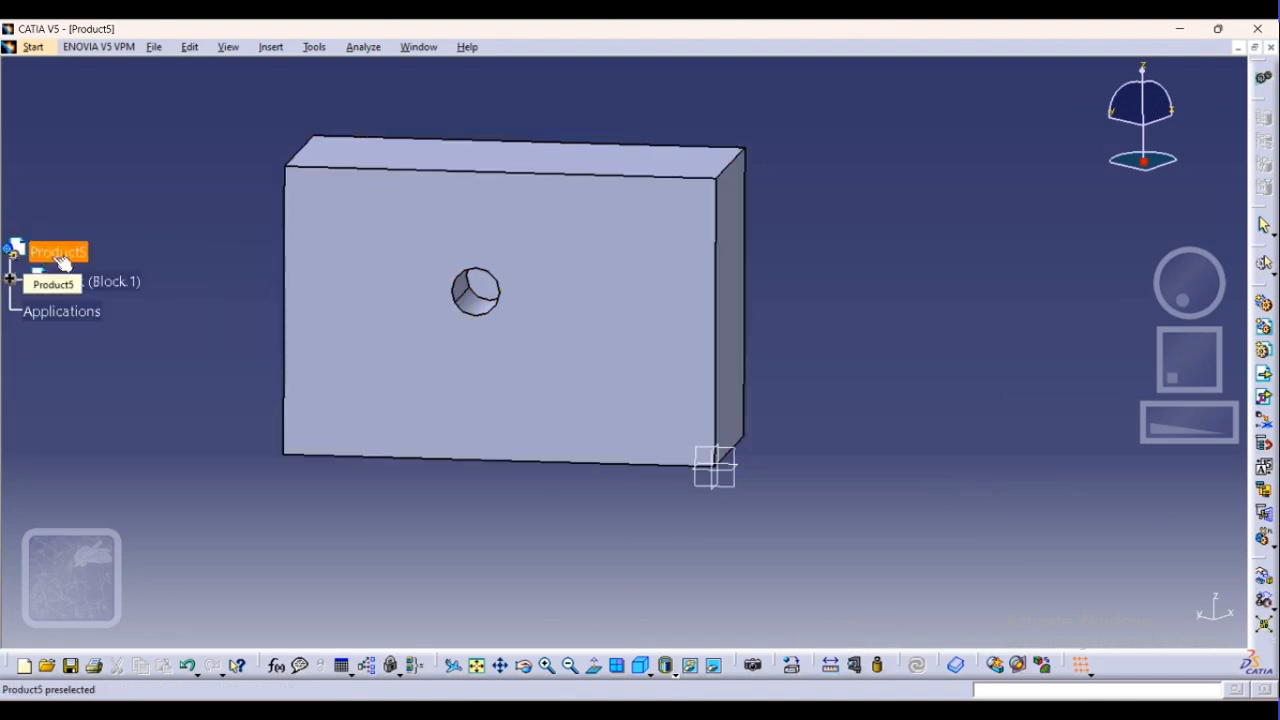
{"action": "right_click", "coordinate": [55, 257]}
{"action": "left_click", "coordinate": [63, 423]}
{"action": "left_click", "coordinate": [10, 280]}
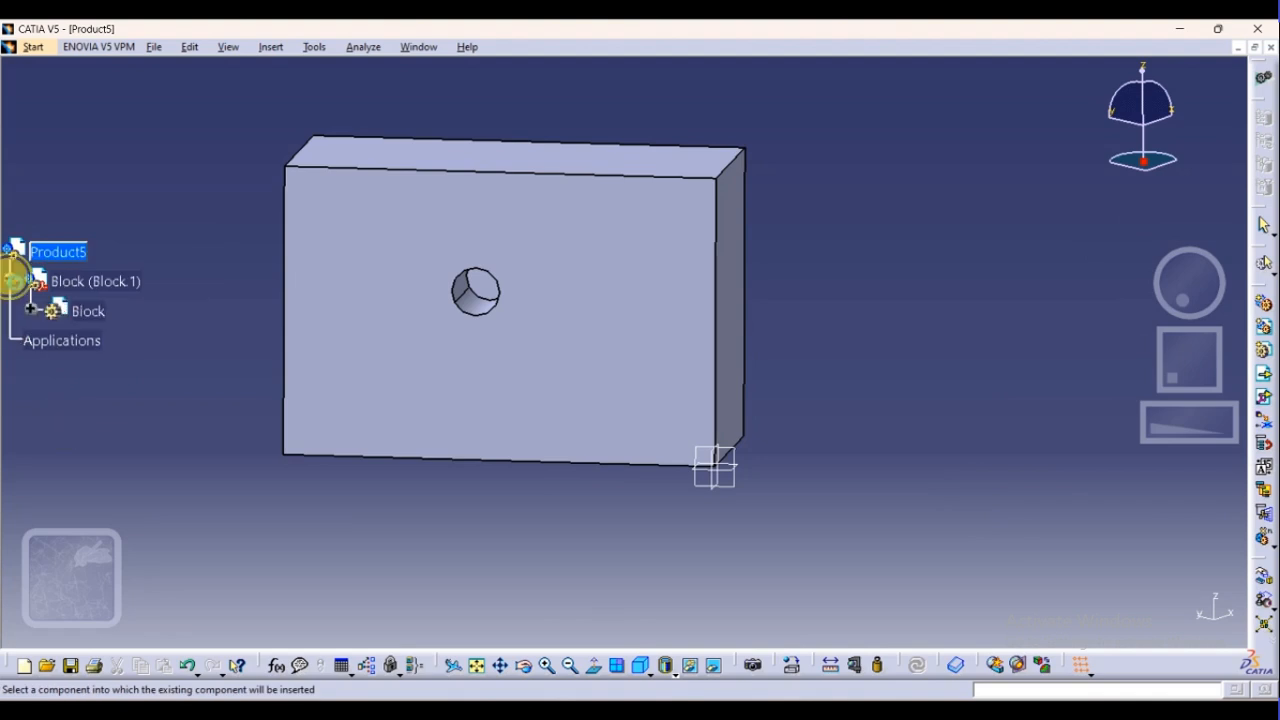
{"action": "left_click", "coordinate": [68, 283]}
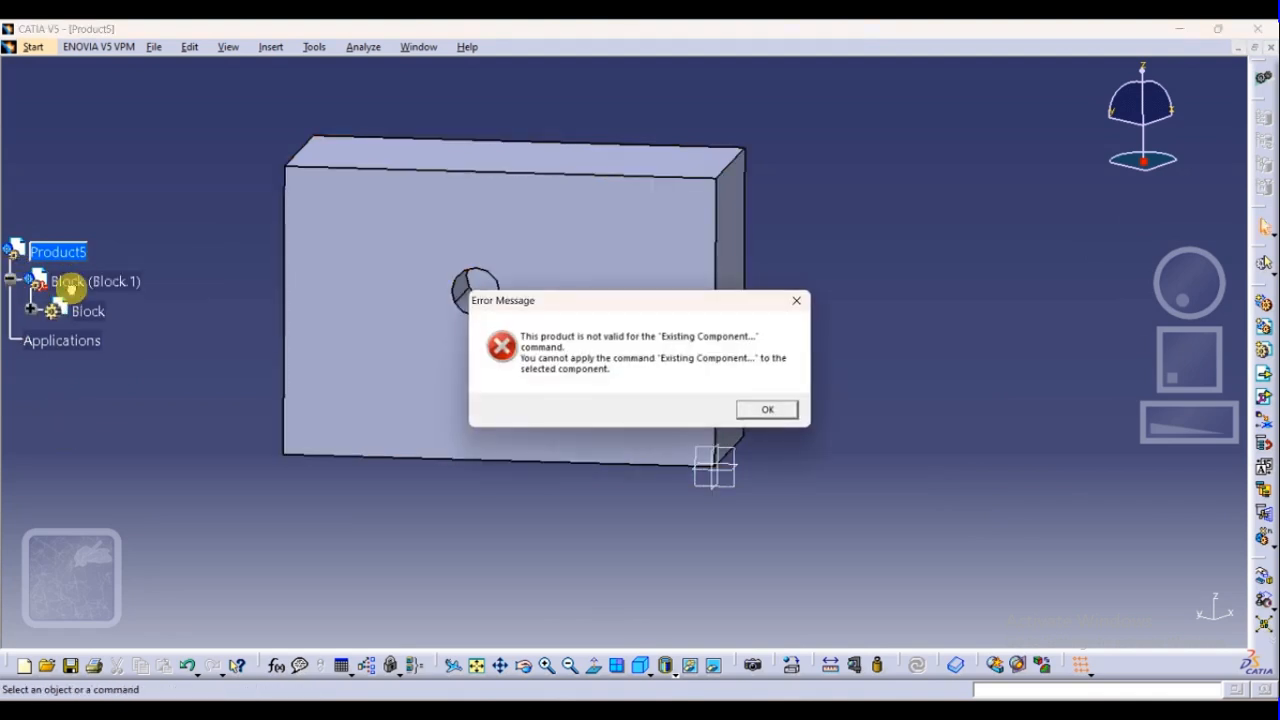
{"action": "left_click", "coordinate": [768, 409]}
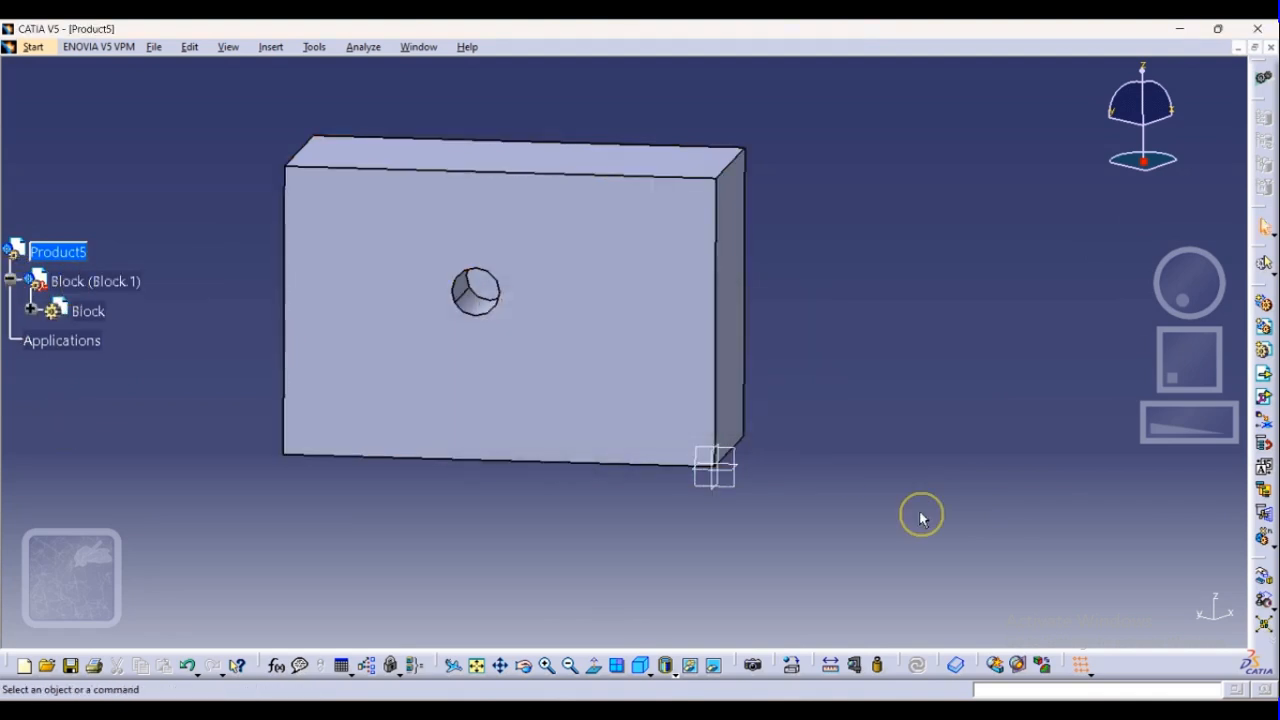
Switch to the isometric view and fit the whole Block in the viewing area
{"action": "left_click", "coordinate": [1265, 400]}
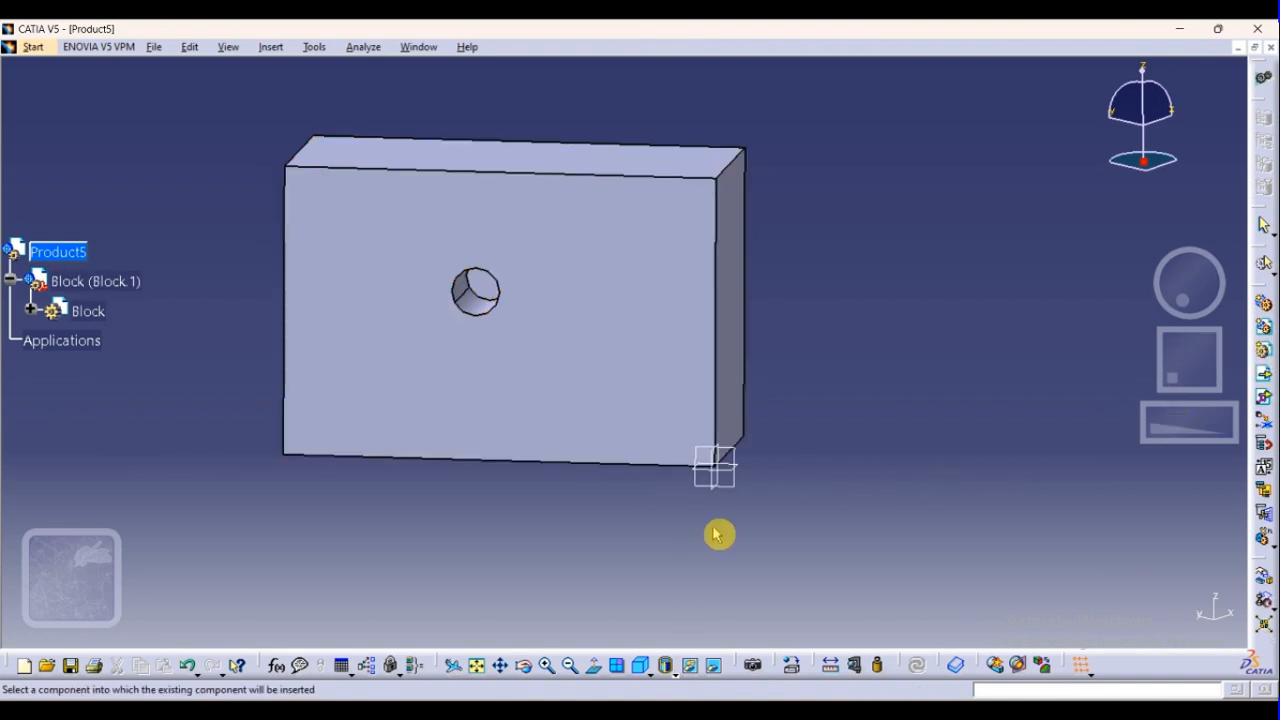
{"action": "left_click", "coordinate": [641, 670]}
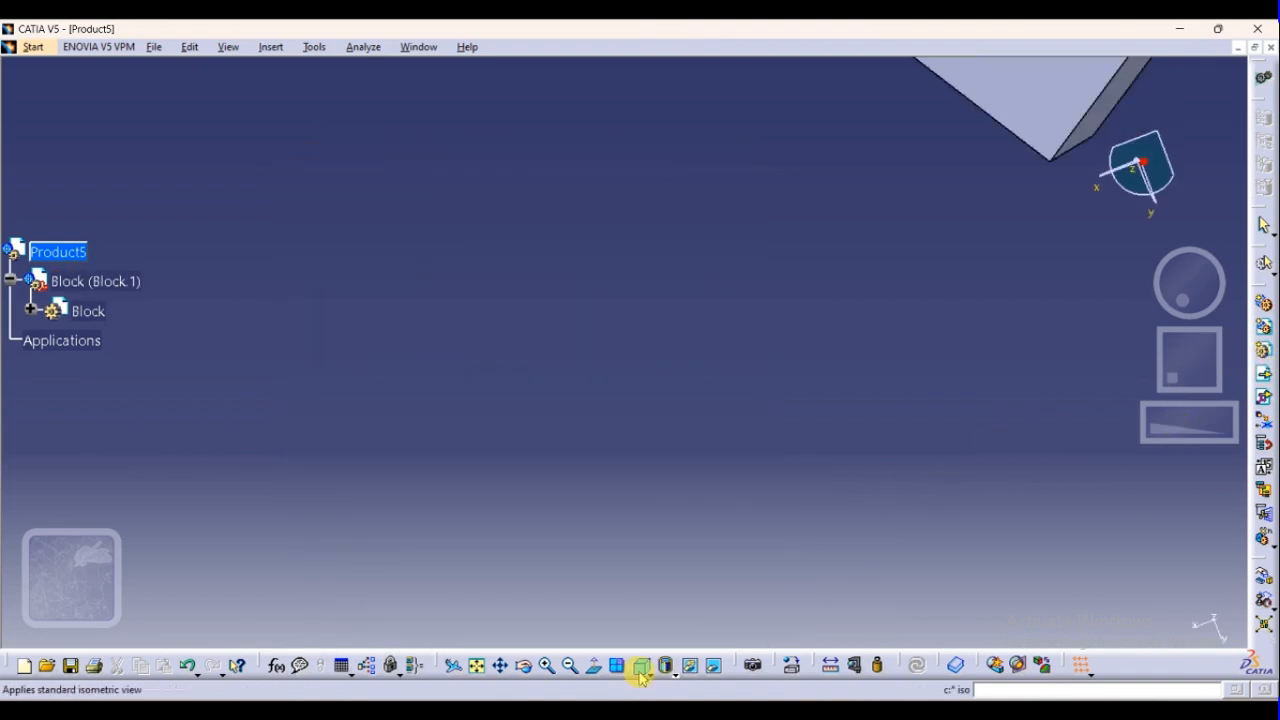
{"action": "left_click", "coordinate": [478, 666]}
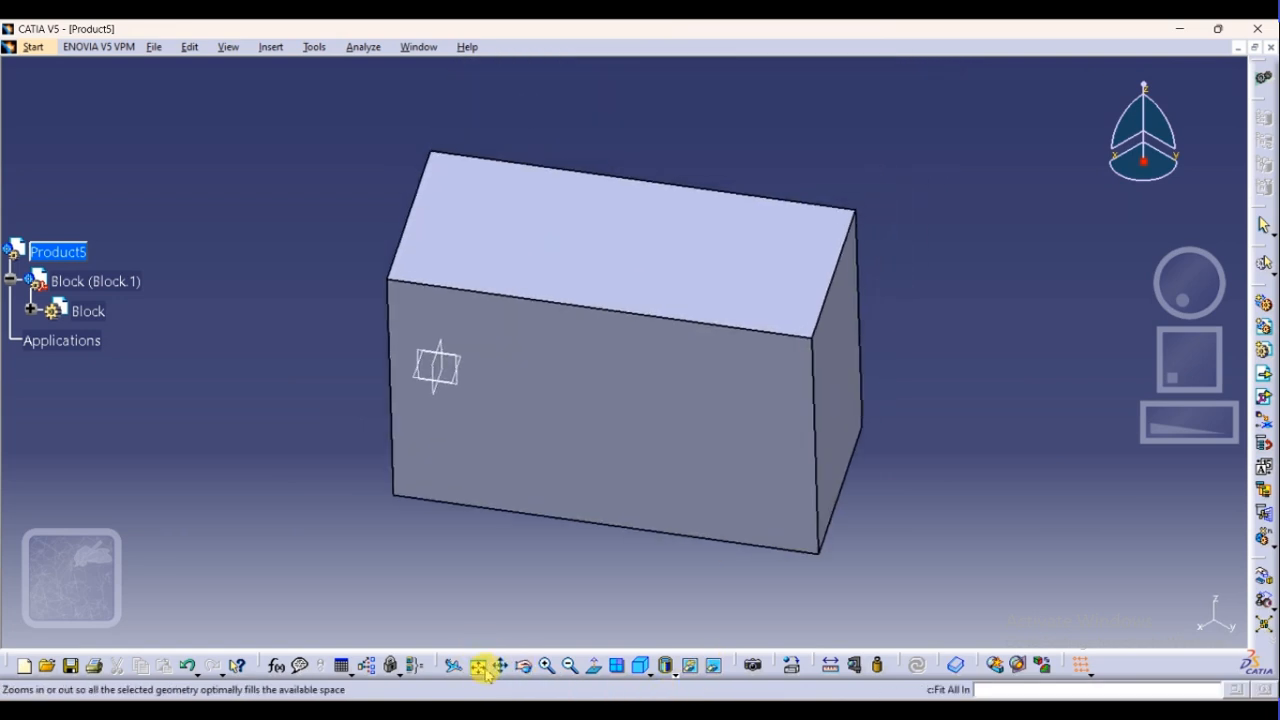
Try to insert an existing component into Product5, checking the available options of Product5 and its Block entries
{"action": "left_click", "coordinate": [1265, 465]}
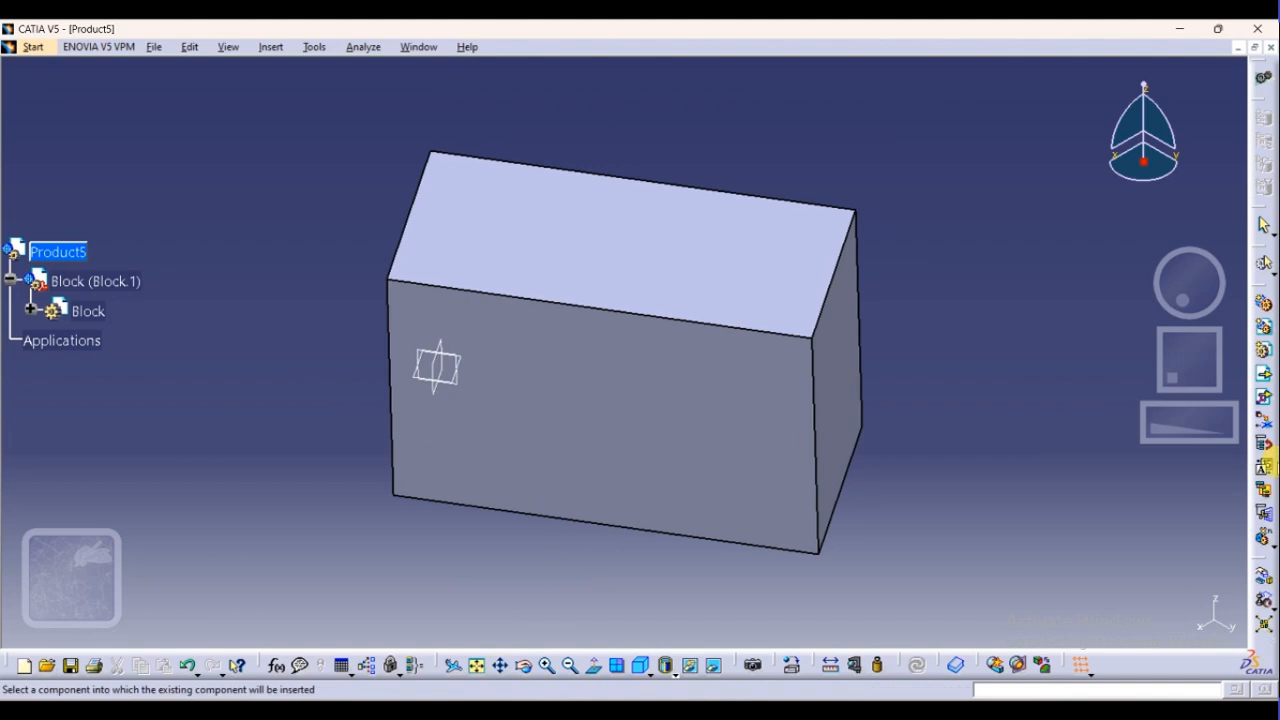
{"action": "left_click", "coordinate": [1266, 376]}
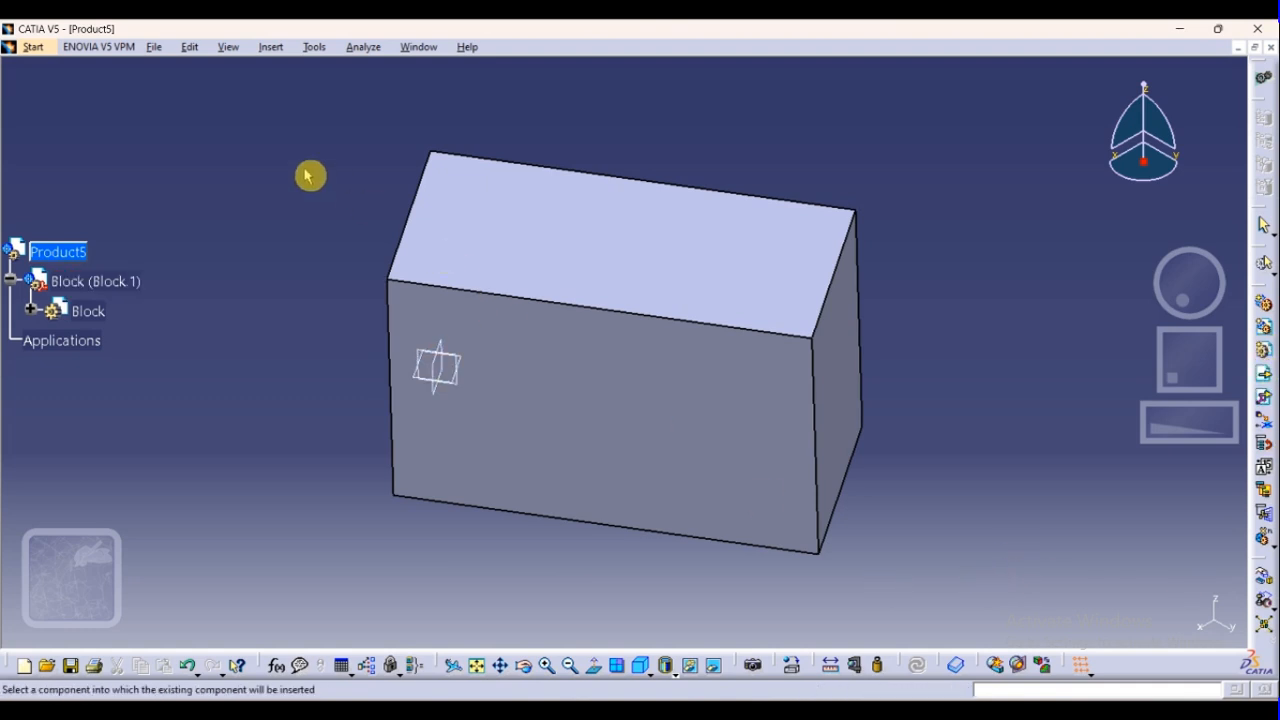
{"action": "right_click", "coordinate": [57, 251]}
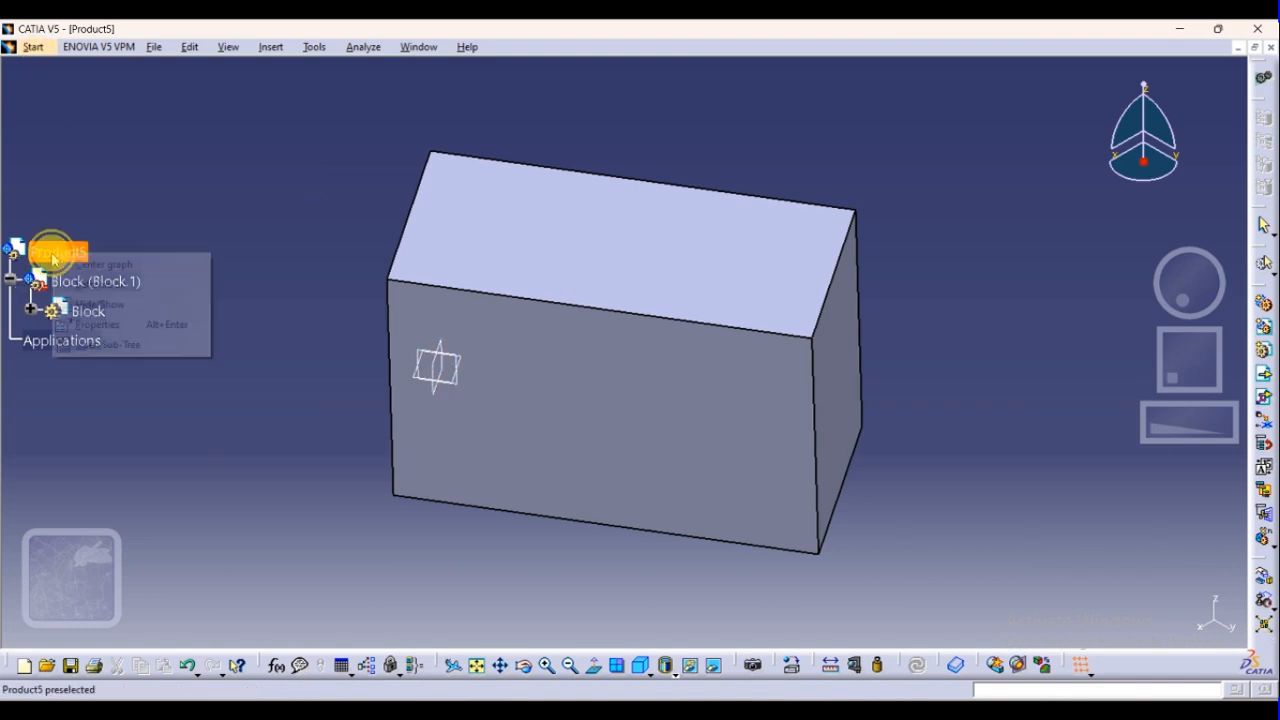
{"action": "left_click", "coordinate": [176, 501]}
{"action": "right_click", "coordinate": [85, 281]}
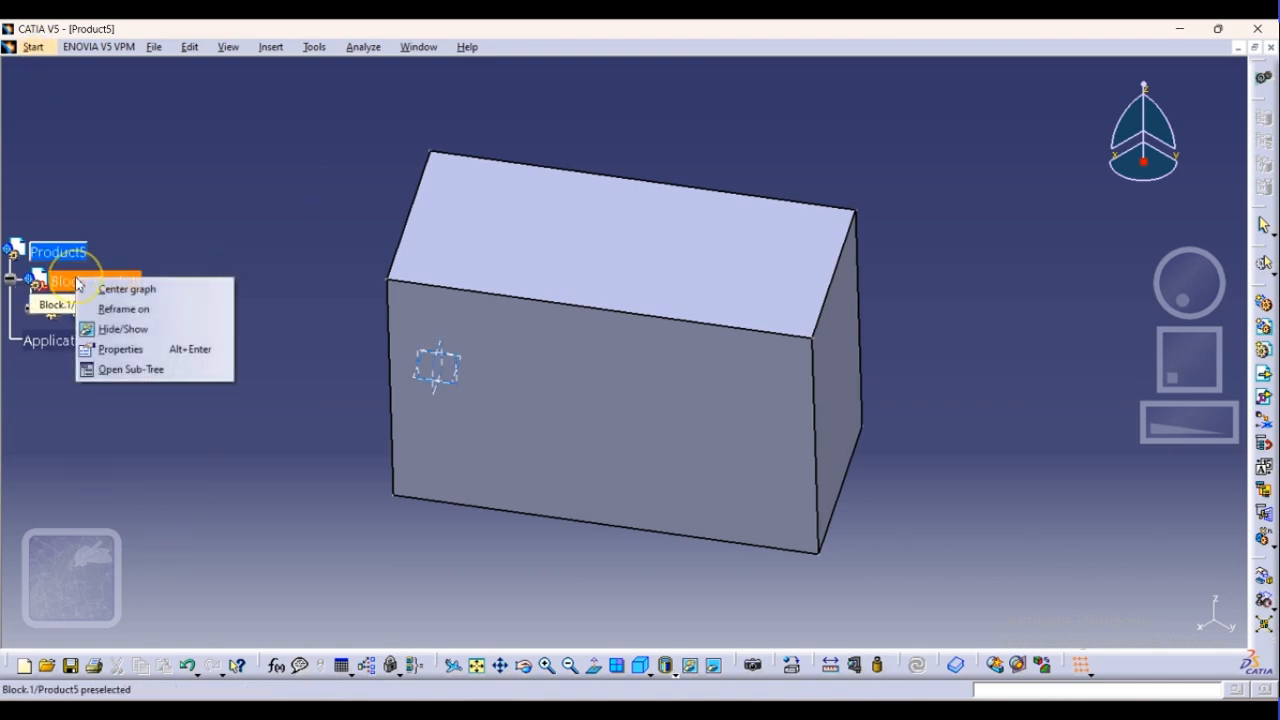
{"action": "left_click", "coordinate": [58, 315]}
{"action": "right_click", "coordinate": [58, 313]}
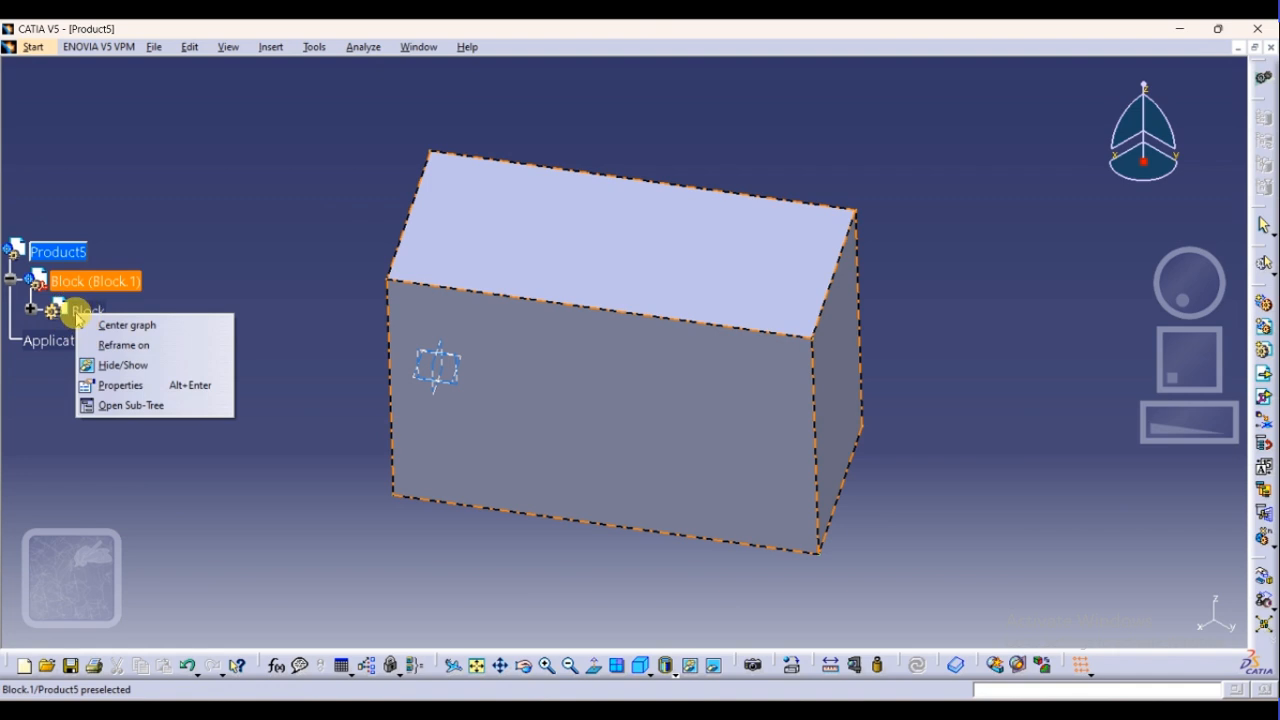
{"action": "left_click", "coordinate": [30, 380]}
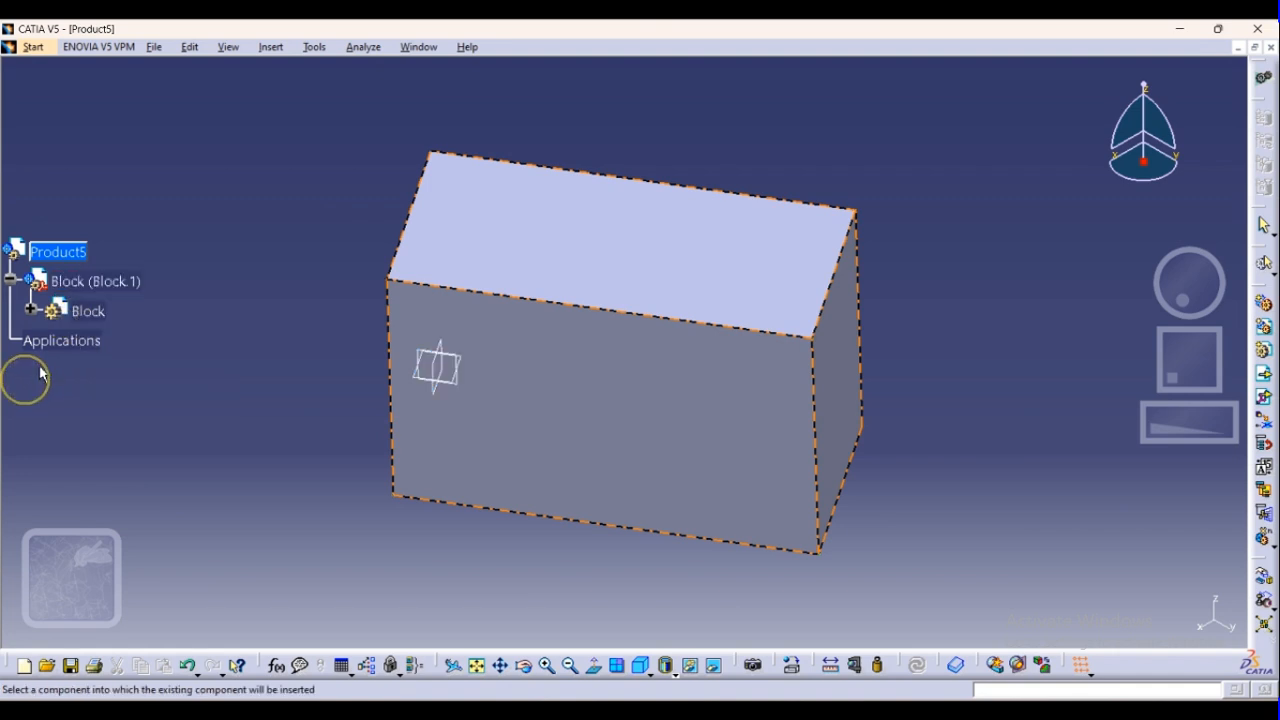
{"action": "right_click", "coordinate": [48, 255]}
{"action": "left_click", "coordinate": [58, 251]}
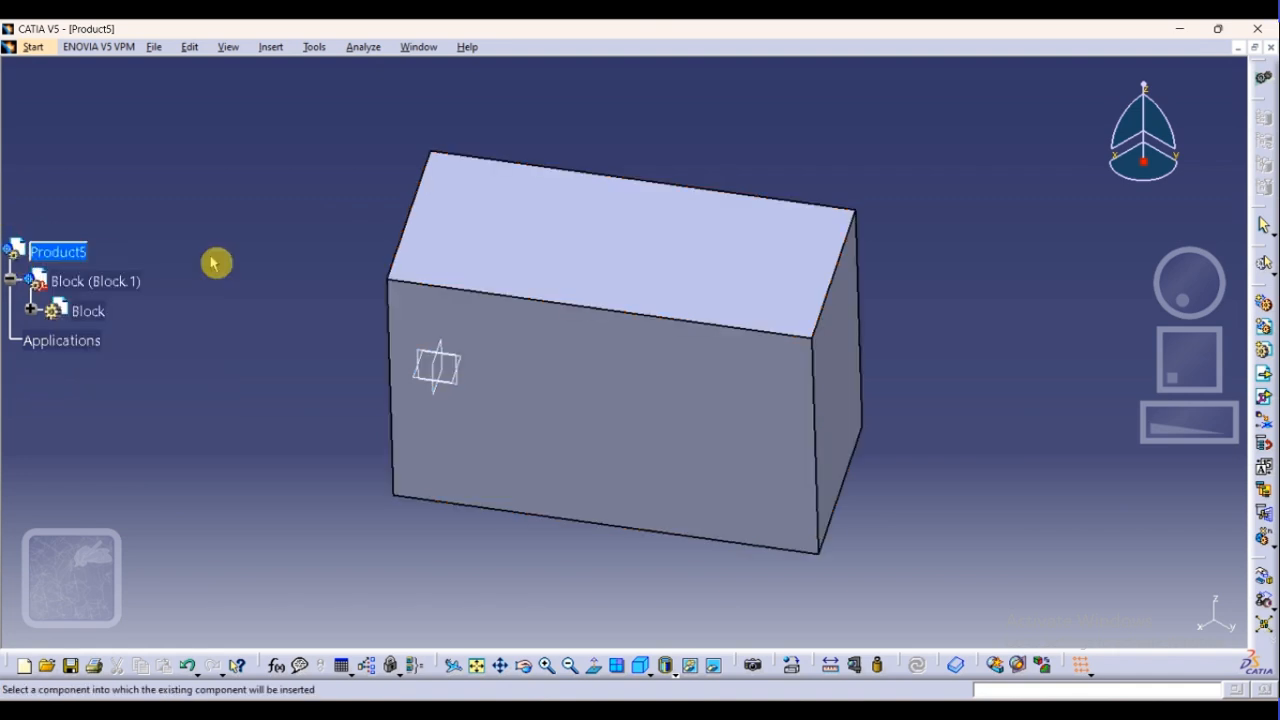
Insert a new component into Product5 under the Block
{"action": "left_click", "coordinate": [1265, 352]}
{"action": "left_click", "coordinate": [1265, 328]}
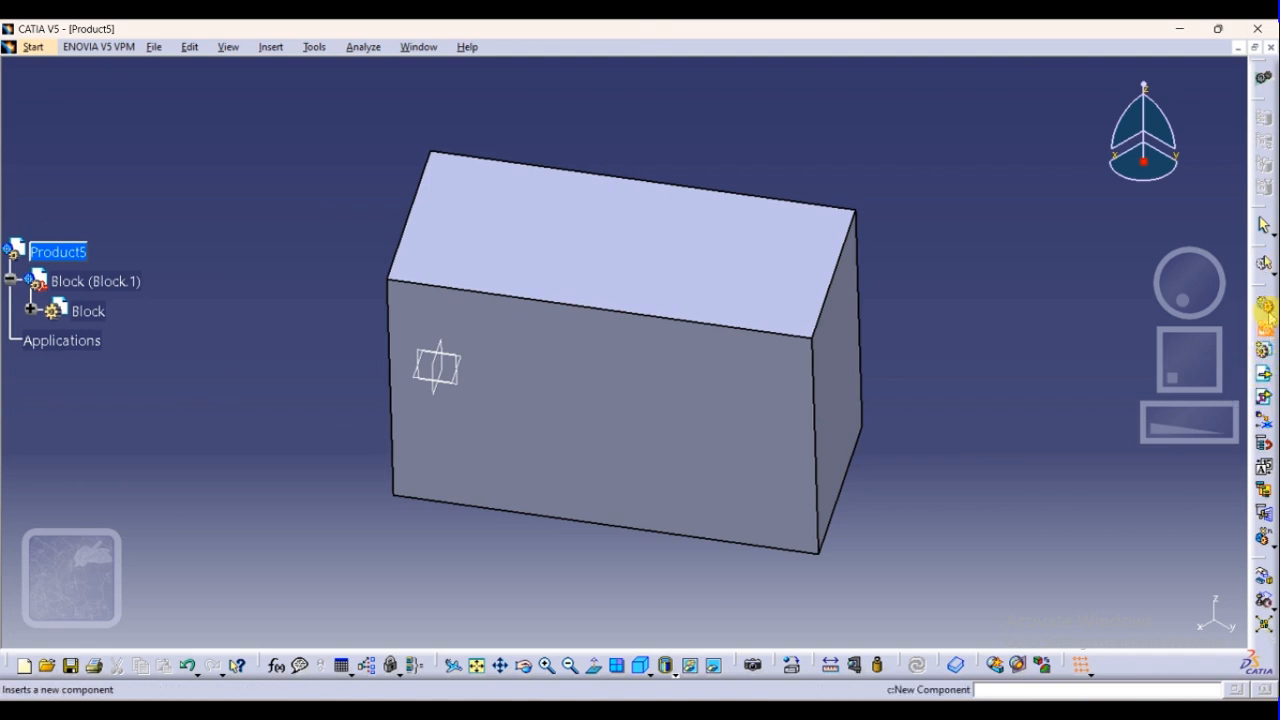
{"action": "left_click", "coordinate": [1265, 305]}
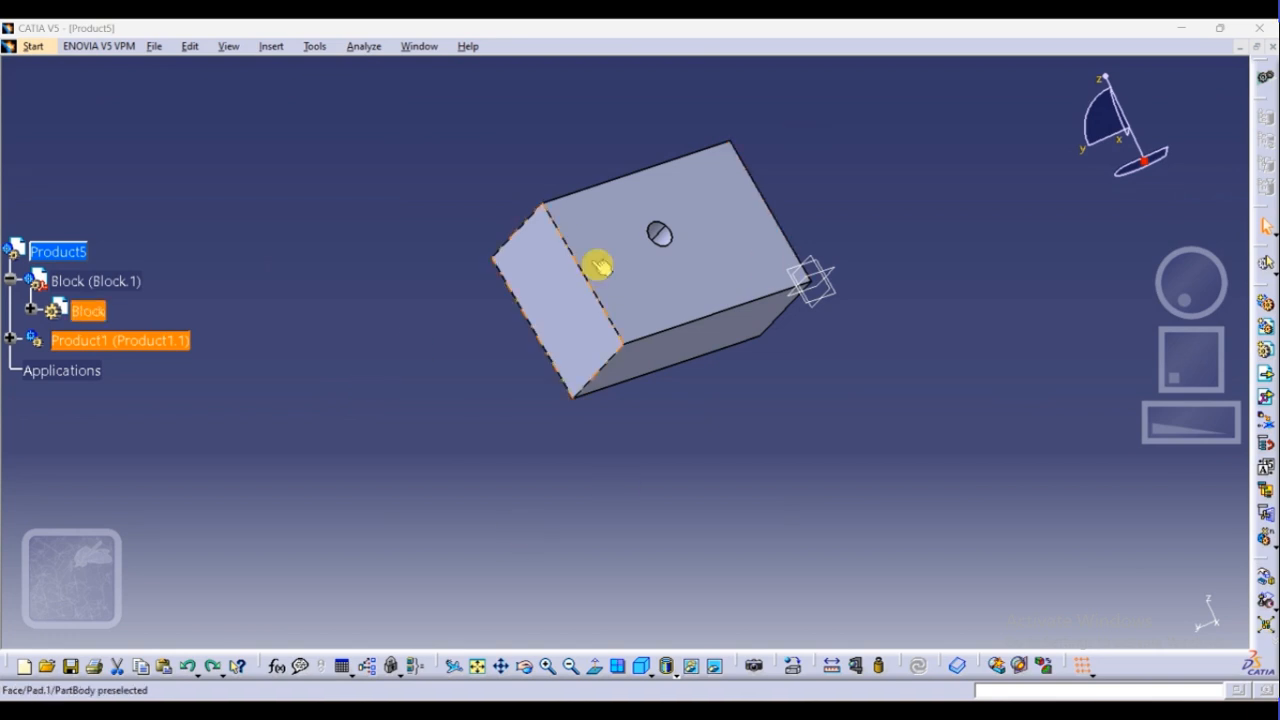
{"action": "middle_click_drag", "start_coordinate": [740, 293], "coordinate": [650, 424]}
{"action": "left_click", "coordinate": [685, 478]}
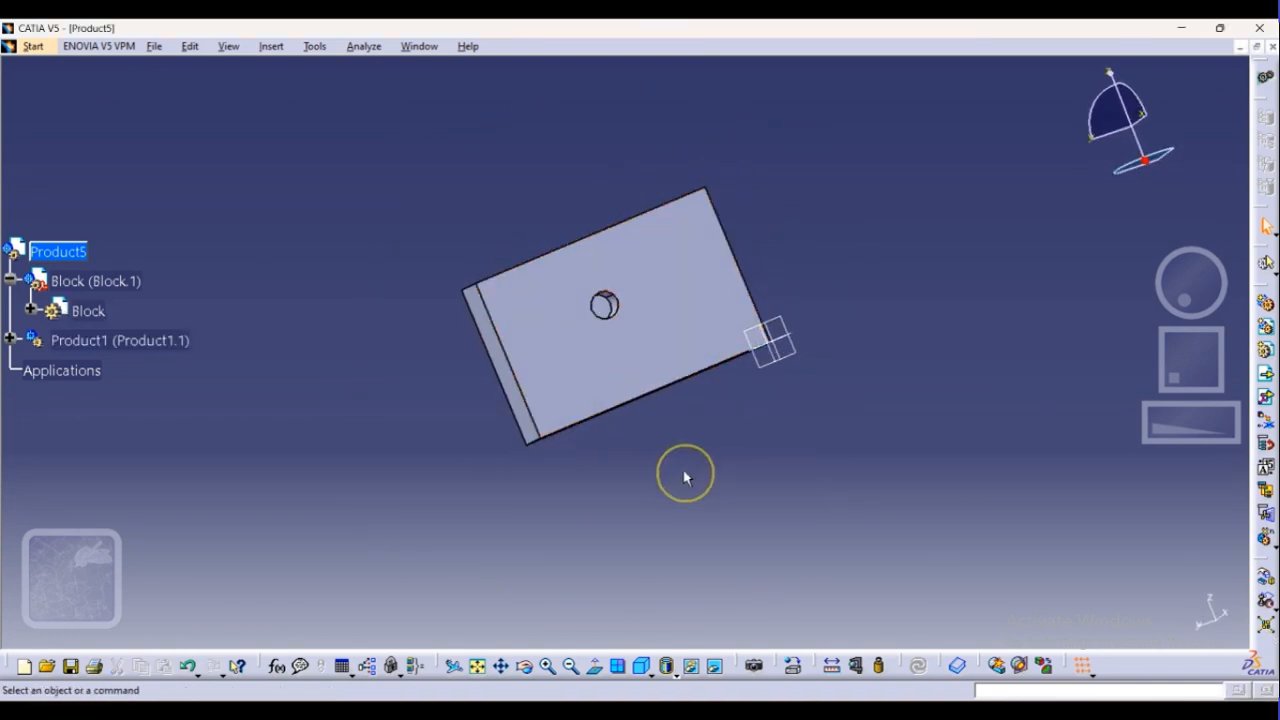
{"action": "left_click", "coordinate": [1266, 376]}
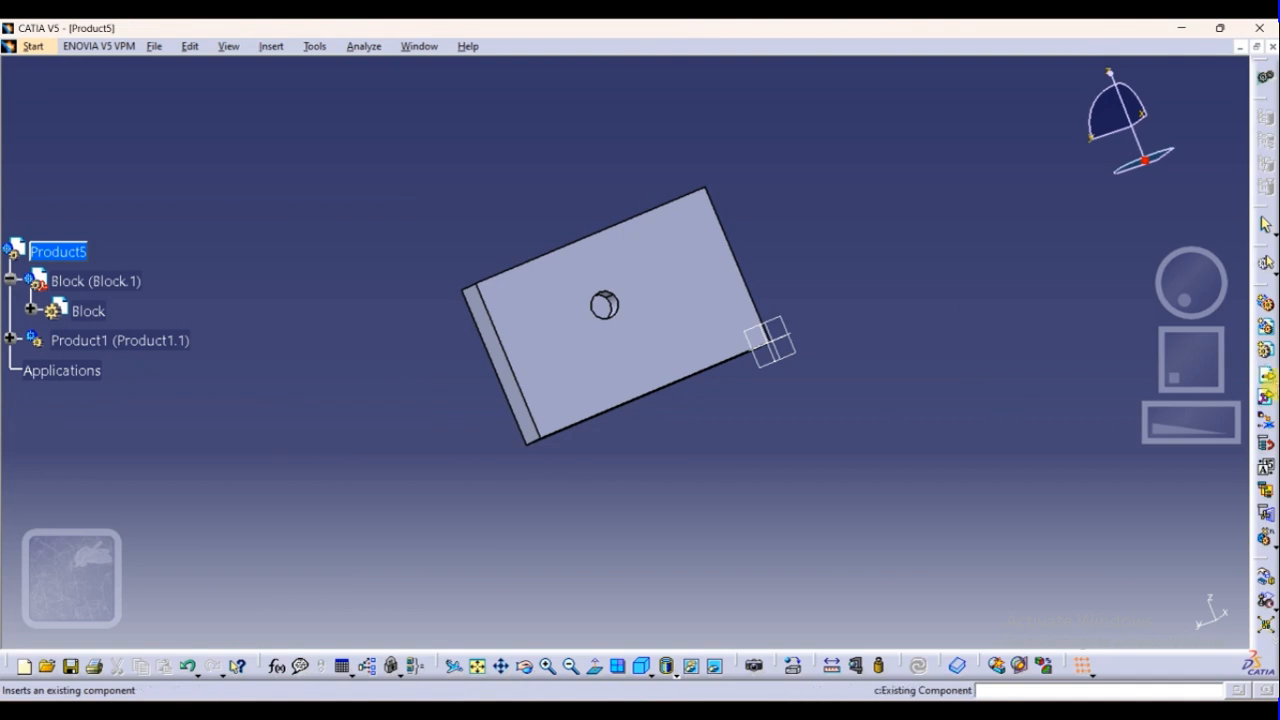
{"action": "left_click", "coordinate": [1267, 375]}
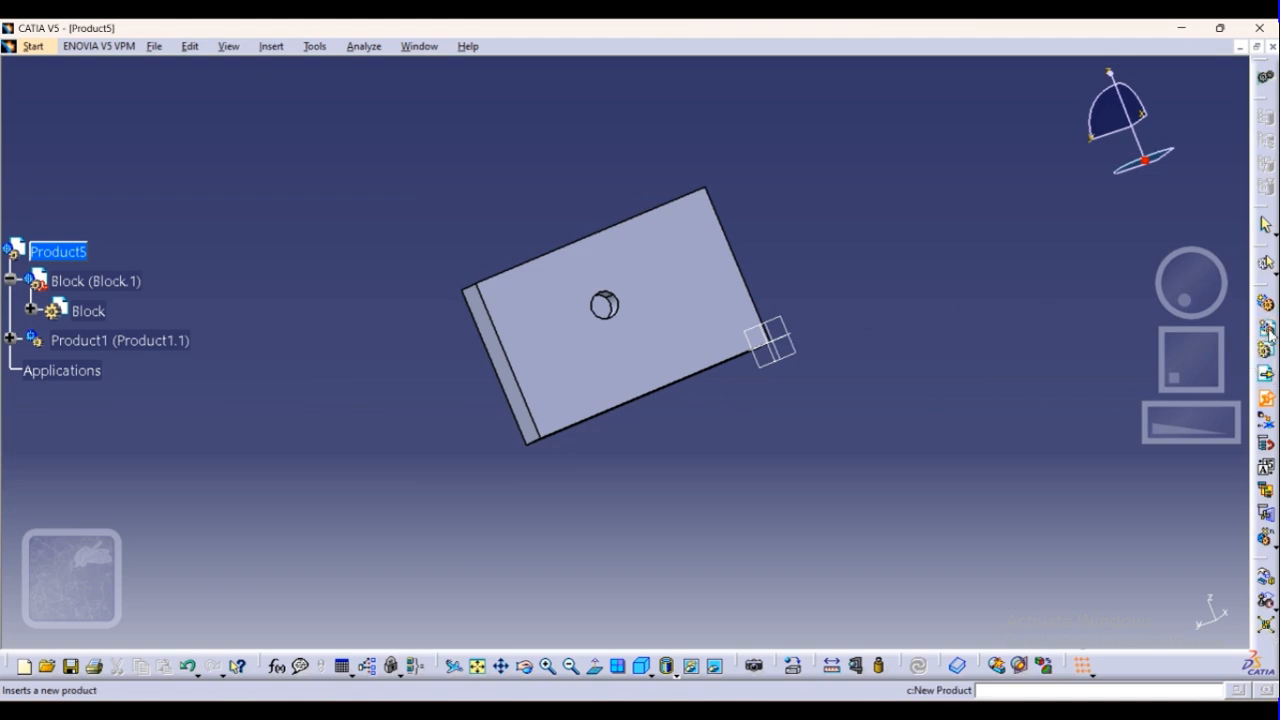
{"action": "left_click", "coordinate": [76, 341]}
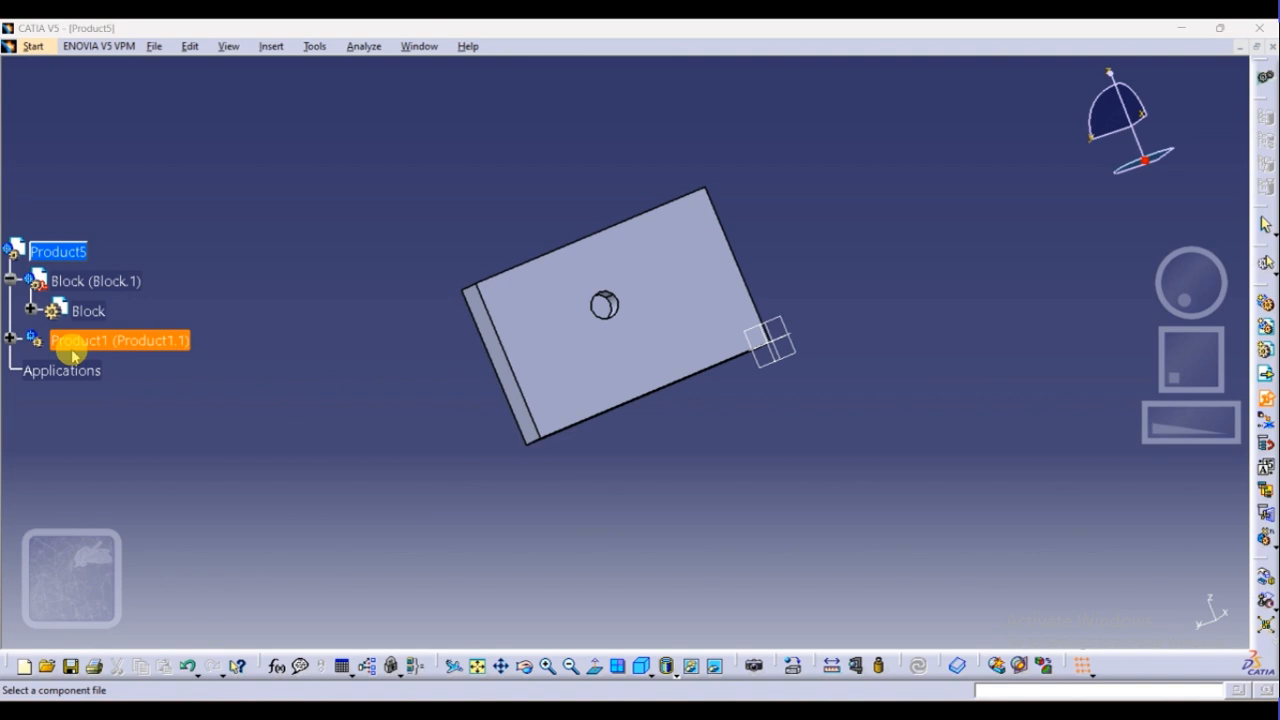
{"action": "left_click", "coordinate": [834, 489]}
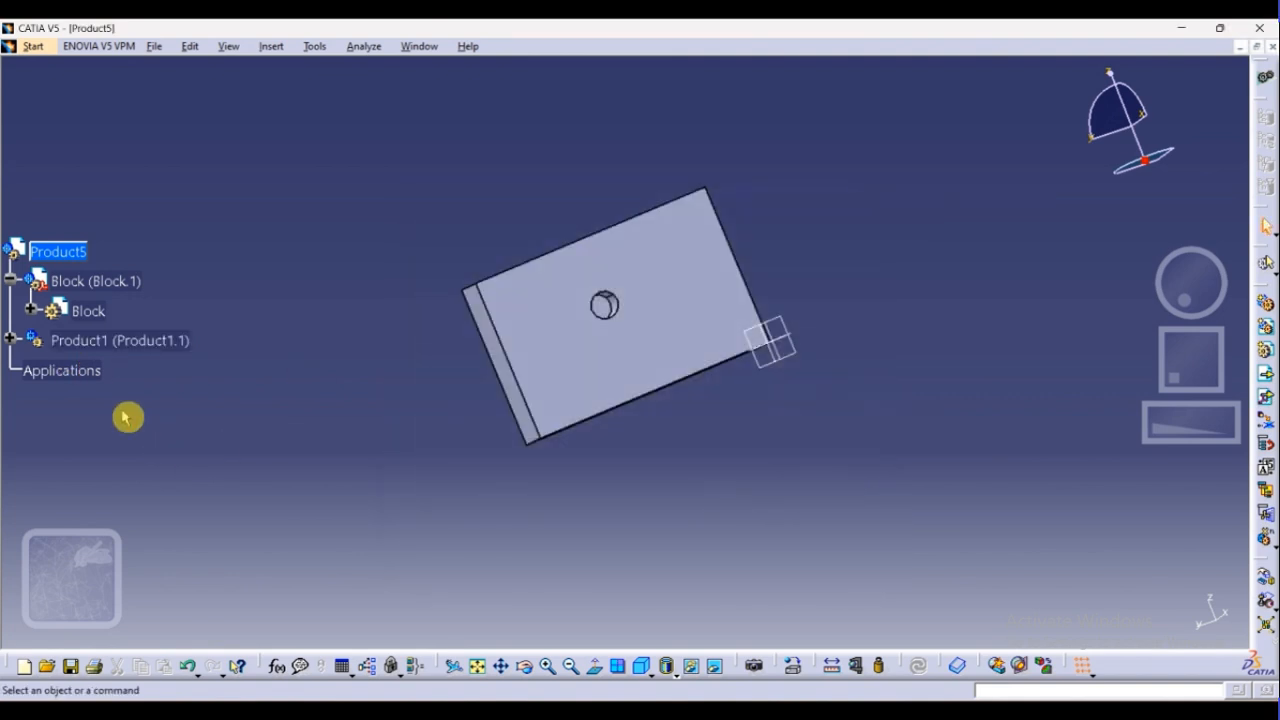
{"action": "right_click", "coordinate": [61, 373]}
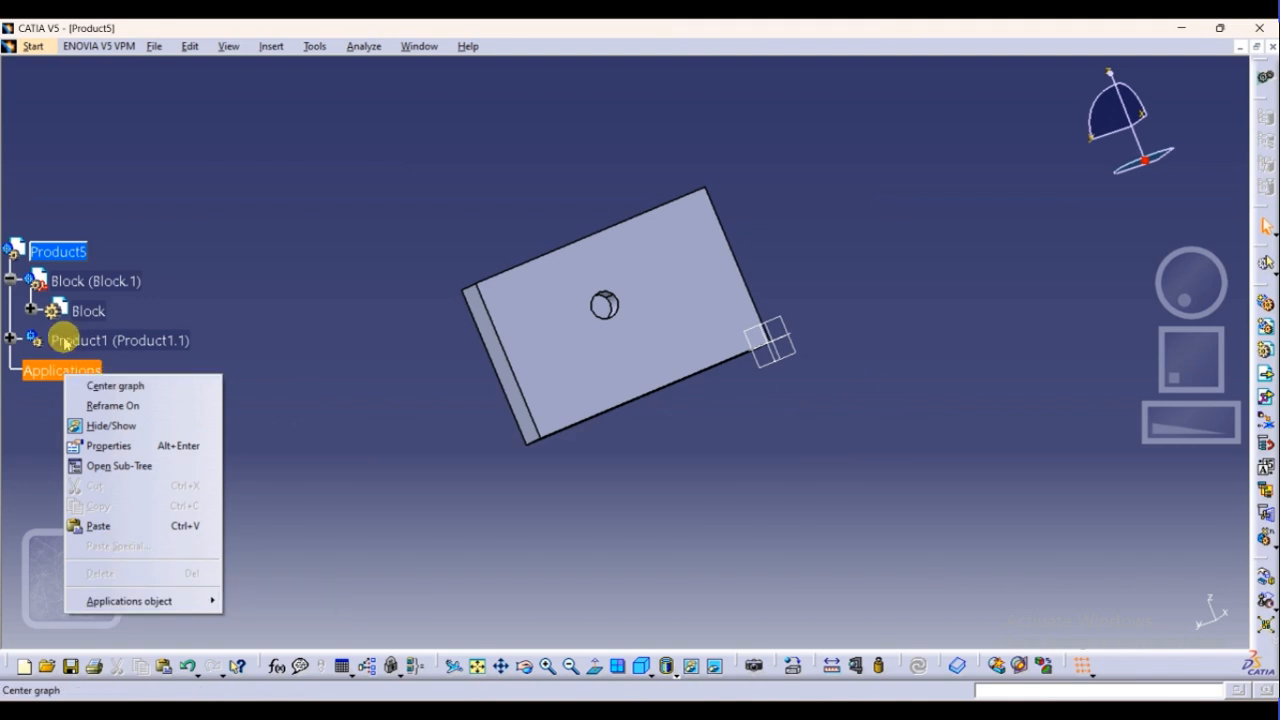
{"action": "left_click", "coordinate": [209, 385]}
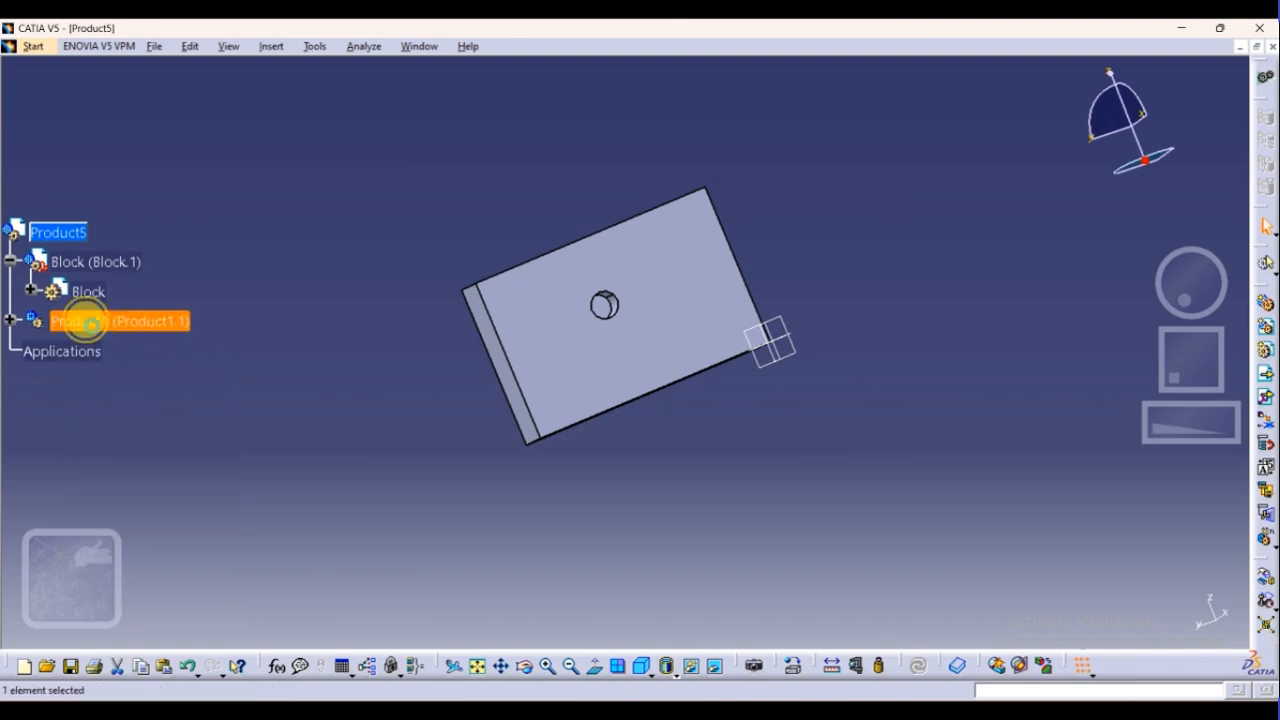
Insert the existing shaft part from the Block folder into the Product1 (Product1.1) component
{"action": "right_click", "coordinate": [85, 320]}
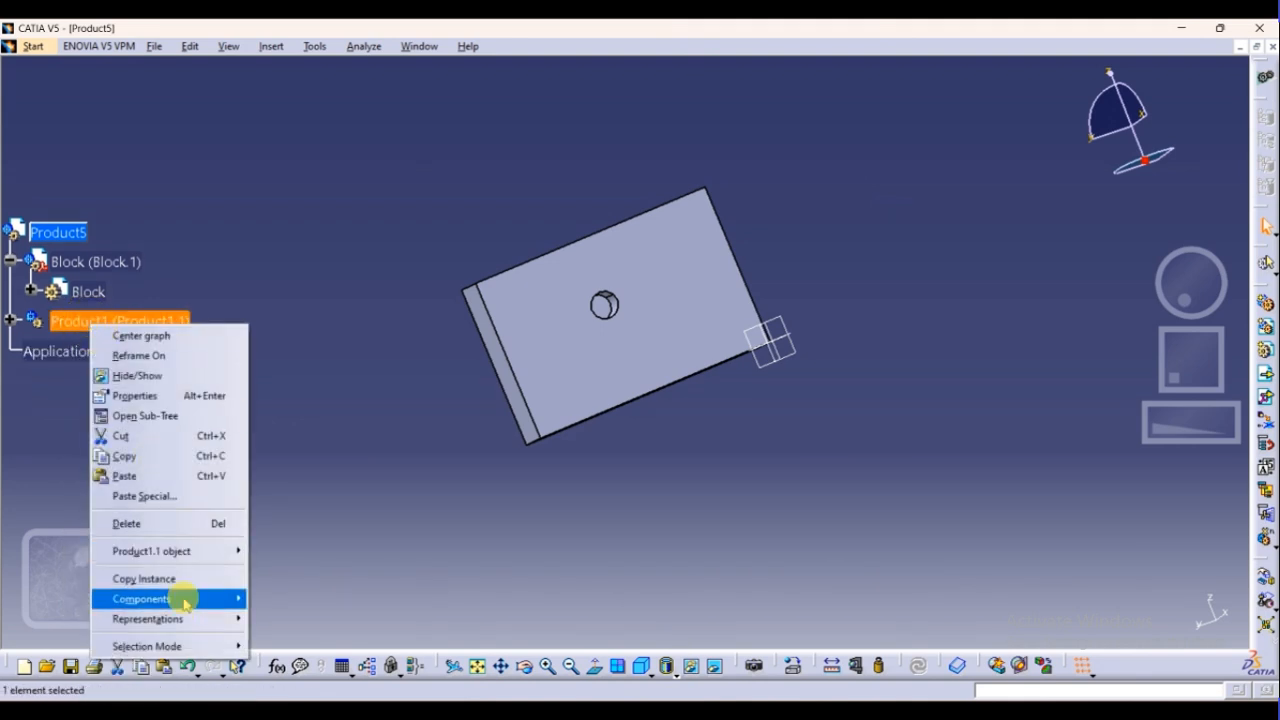
{"action": "mouse_move", "coordinate": [185, 603]}
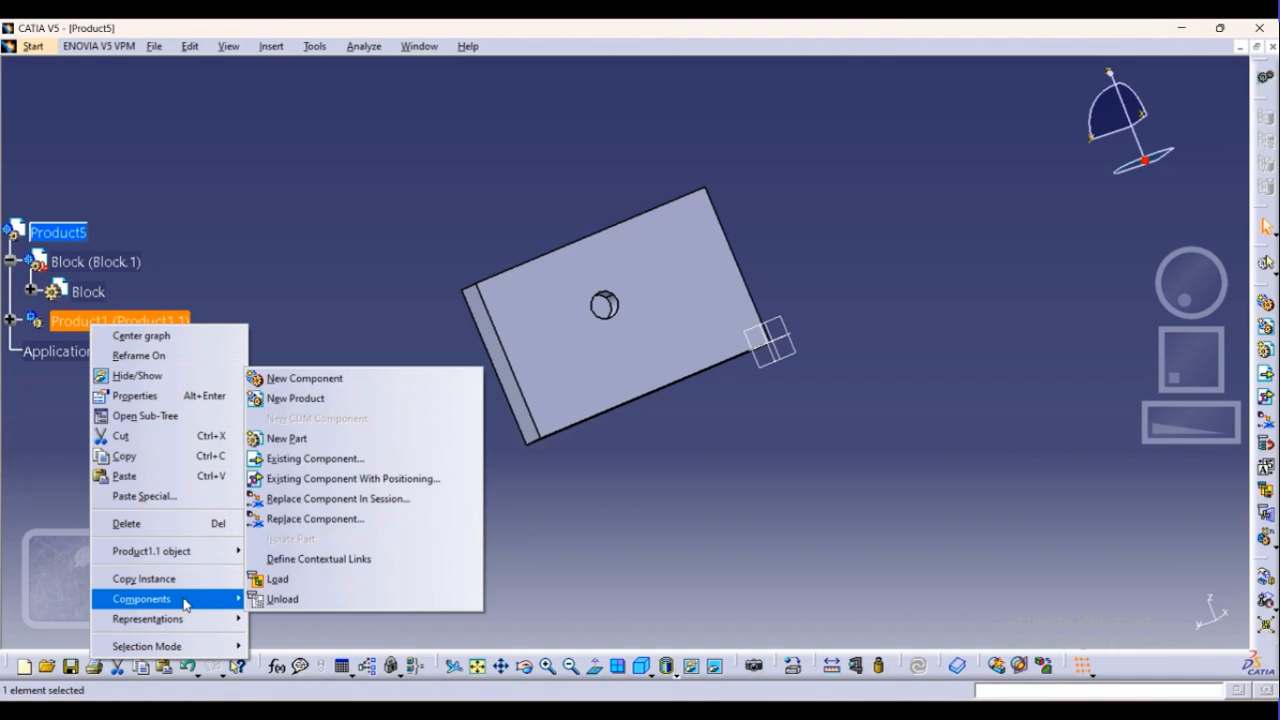
{"action": "left_click", "coordinate": [303, 459]}
{"action": "left_click", "coordinate": [517, 282]}
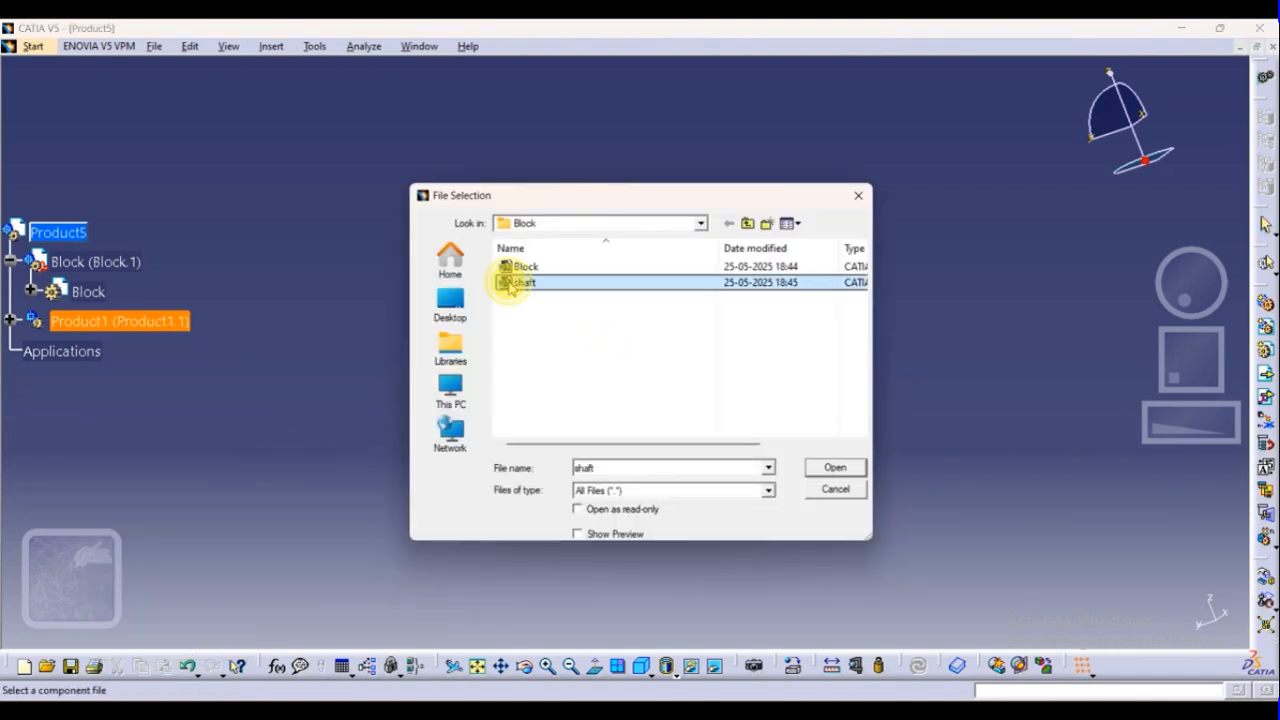
{"action": "left_click", "coordinate": [833, 468]}
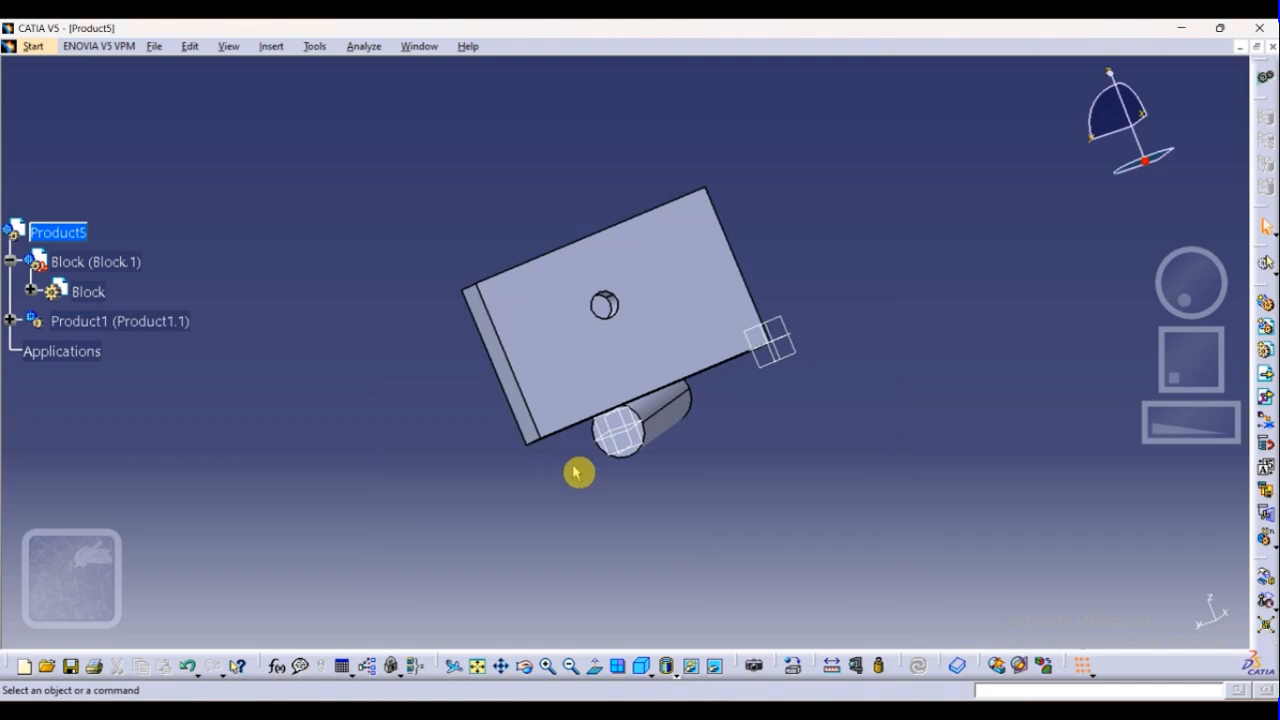
{"action": "left_click", "coordinate": [672, 438]}
{"action": "left_click", "coordinate": [545, 580]}
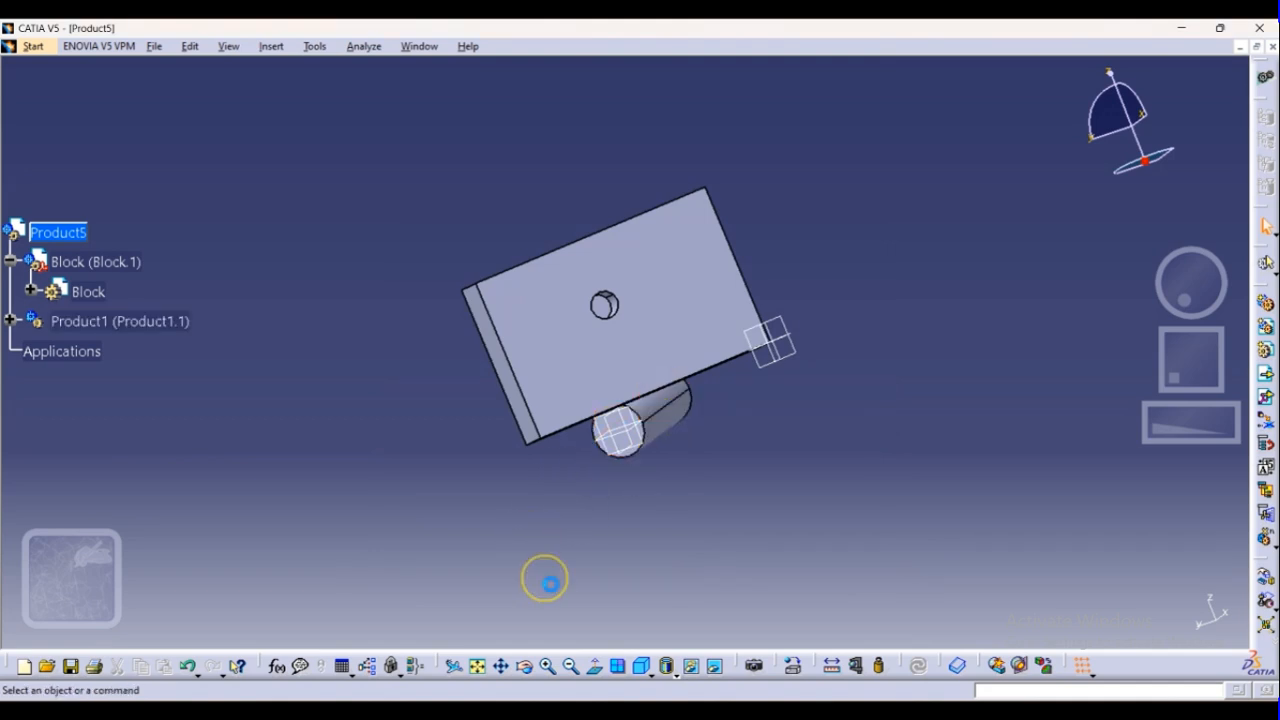
Move the shaft along the X axis with Manipulation until it is clear of the Block, and accept it
{"action": "left_click", "coordinate": [1266, 623]}
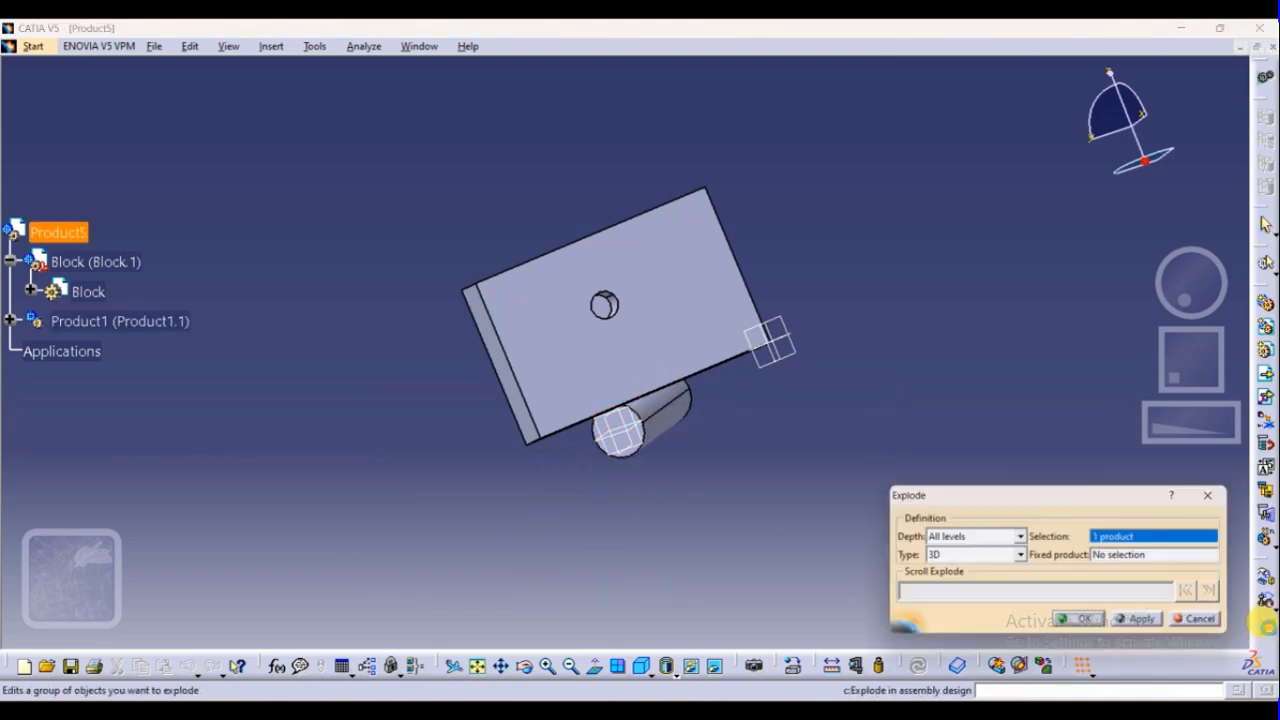
{"action": "left_click", "coordinate": [1213, 624]}
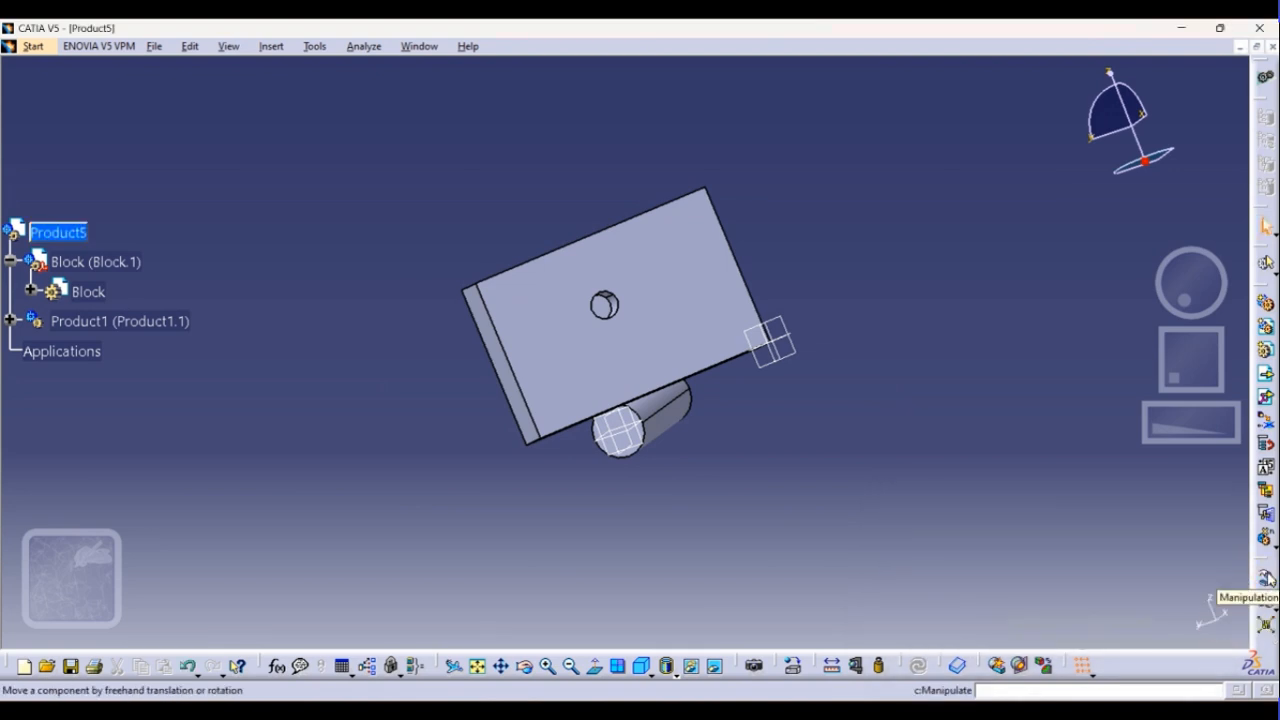
{"action": "left_click", "coordinate": [1266, 577]}
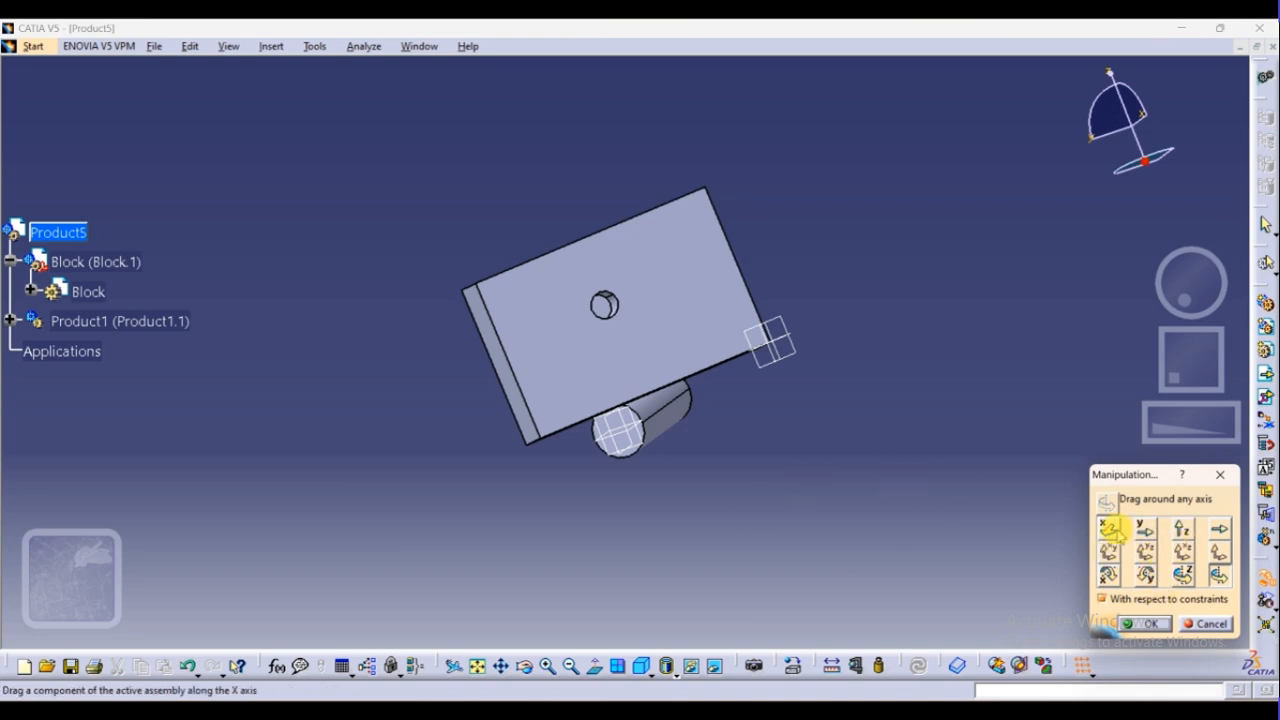
{"action": "left_click", "coordinate": [1112, 532]}
{"action": "left_click_drag", "start_coordinate": [671, 431], "coordinate": [455, 556]}
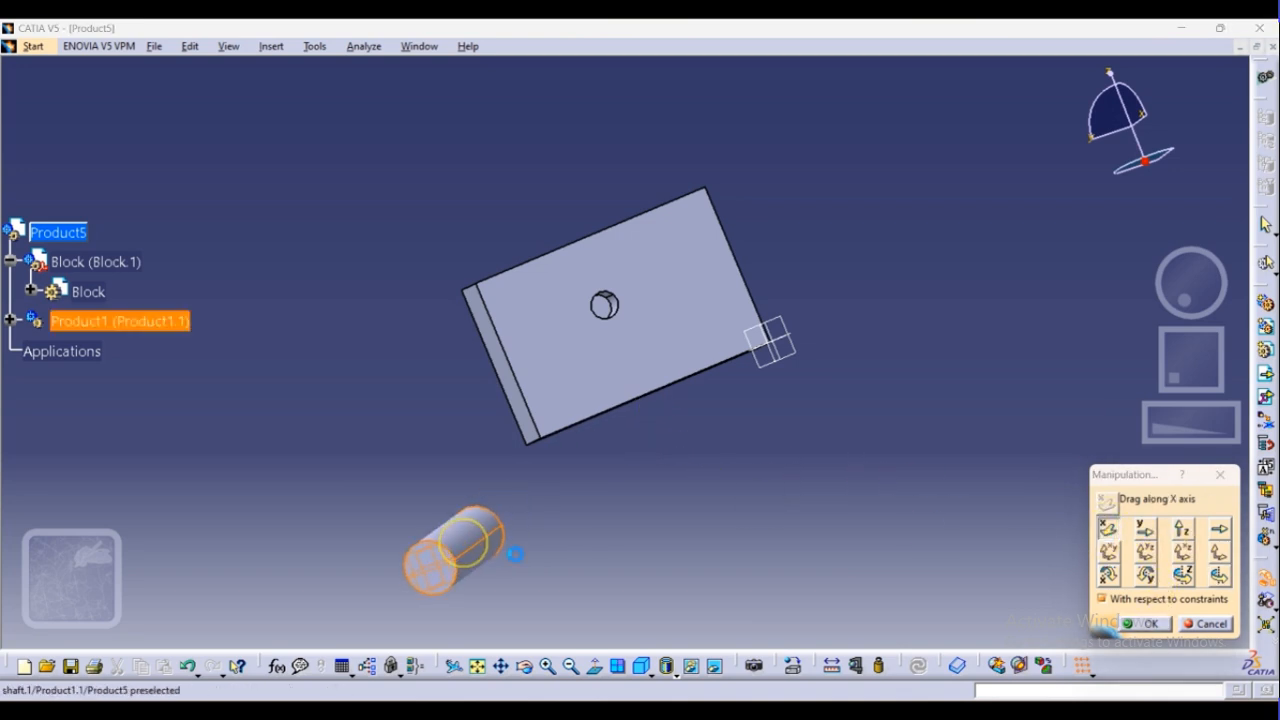
{"action": "left_click", "coordinate": [1148, 624]}
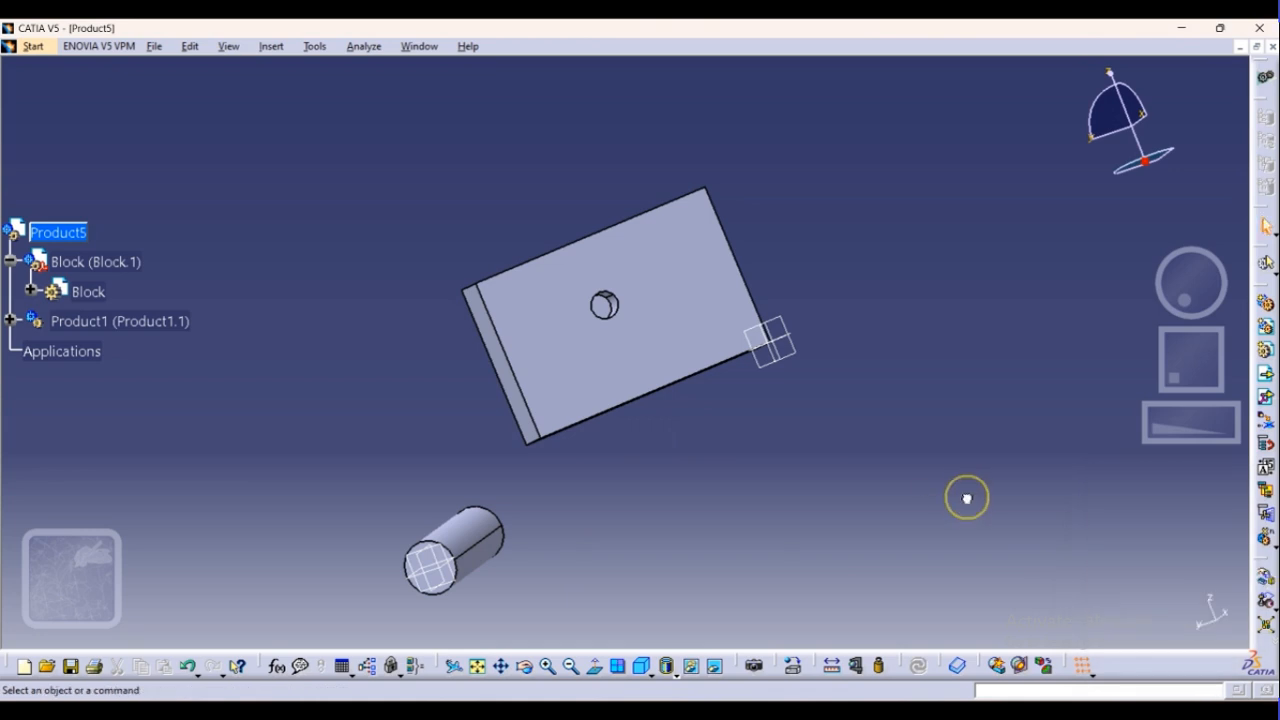
{"action": "double_click", "coordinate": [470, 541]}
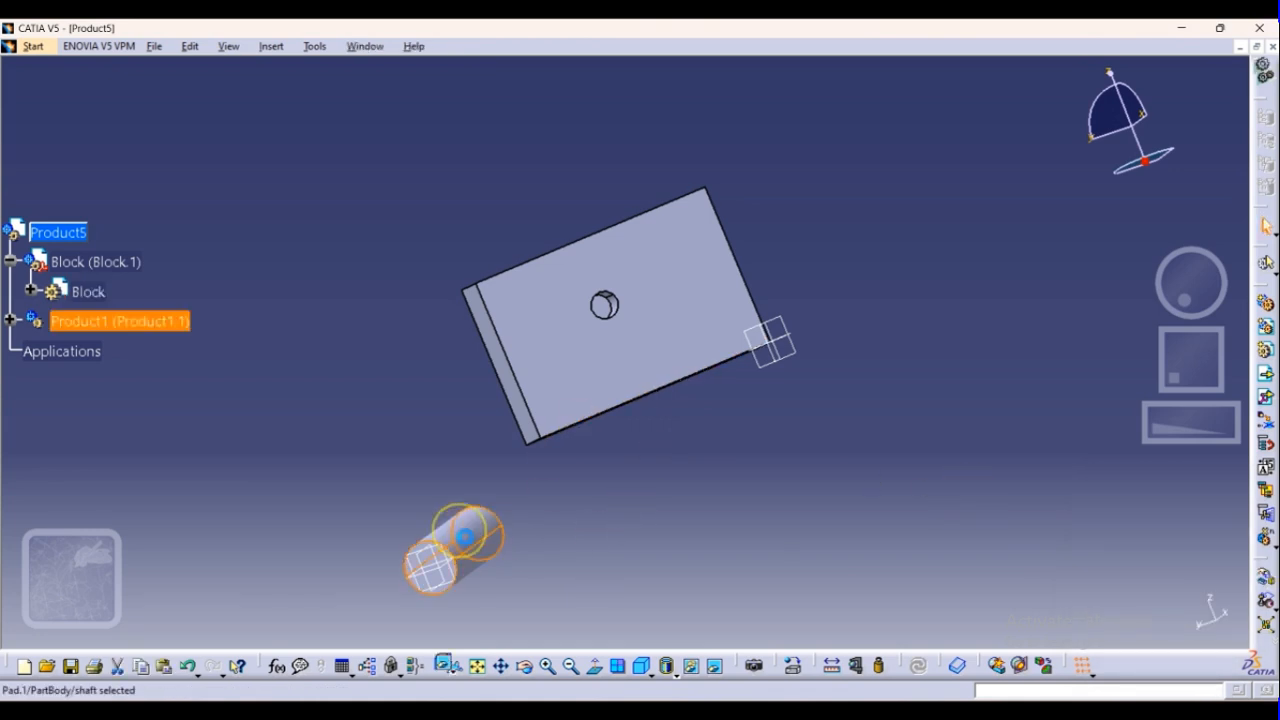
{"action": "double_click", "coordinate": [472, 566]}
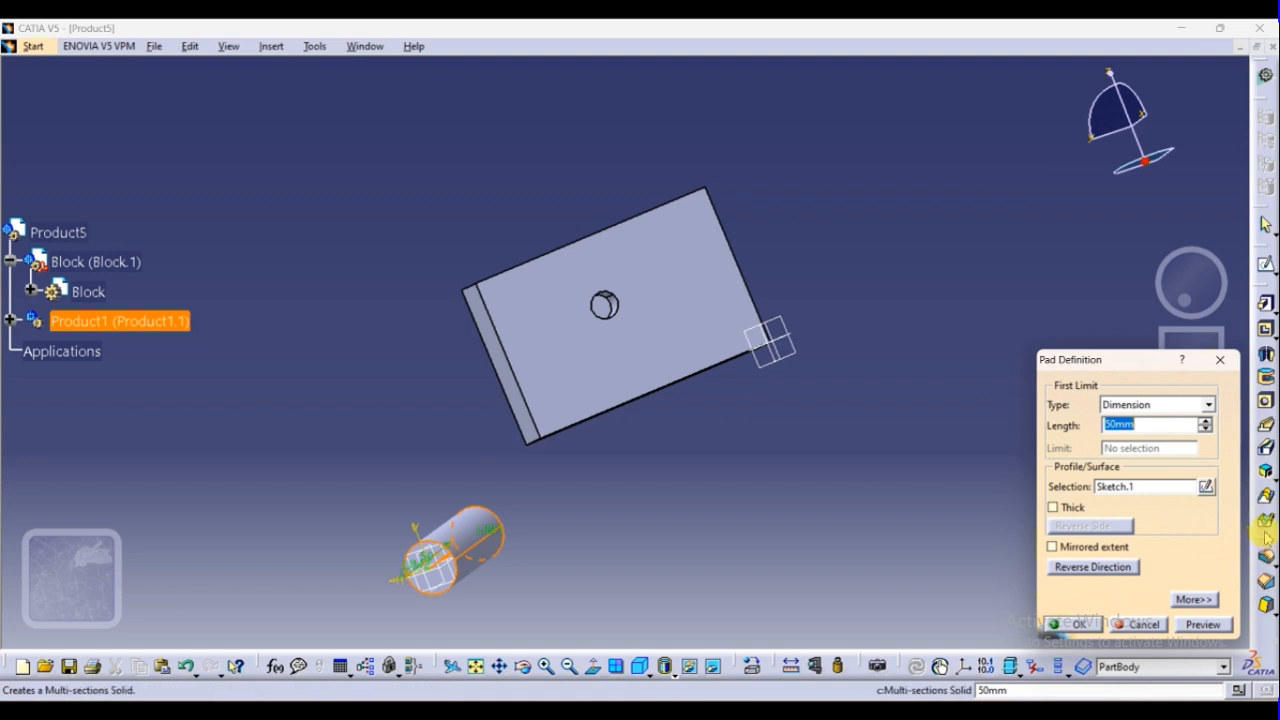
{"action": "left_click", "coordinate": [1145, 625]}
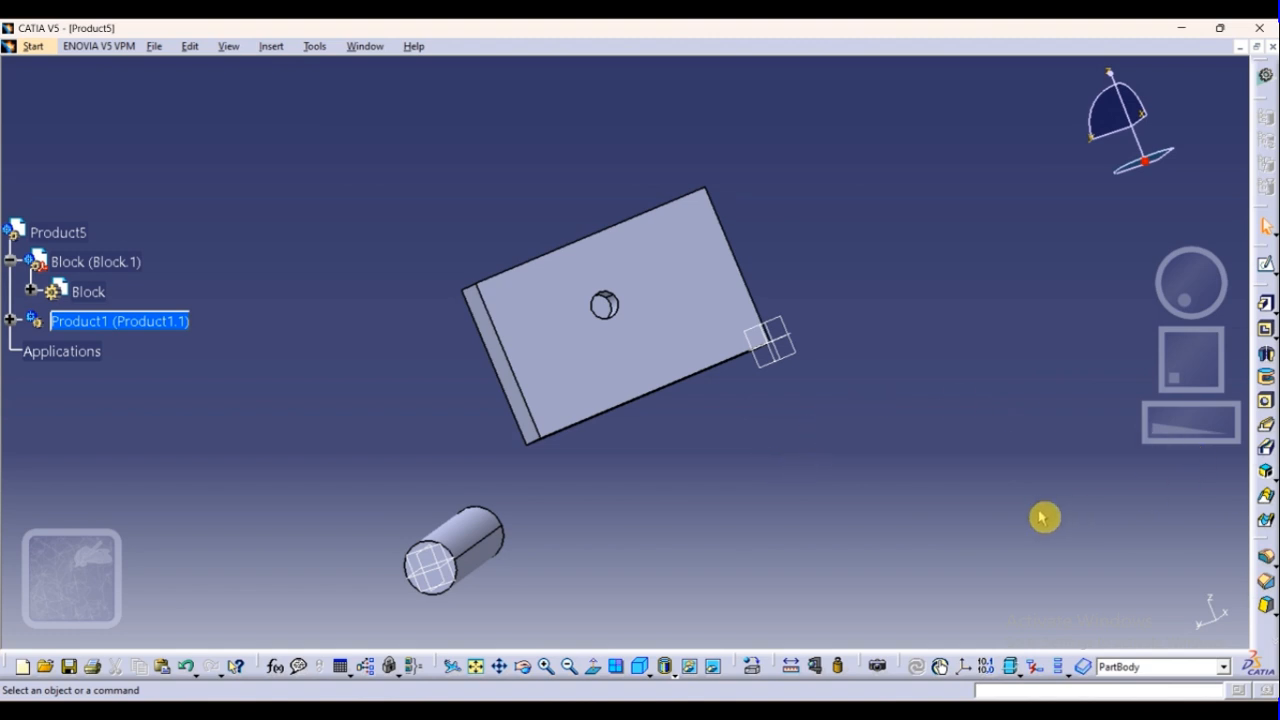
{"action": "left_click", "coordinate": [1223, 666]}
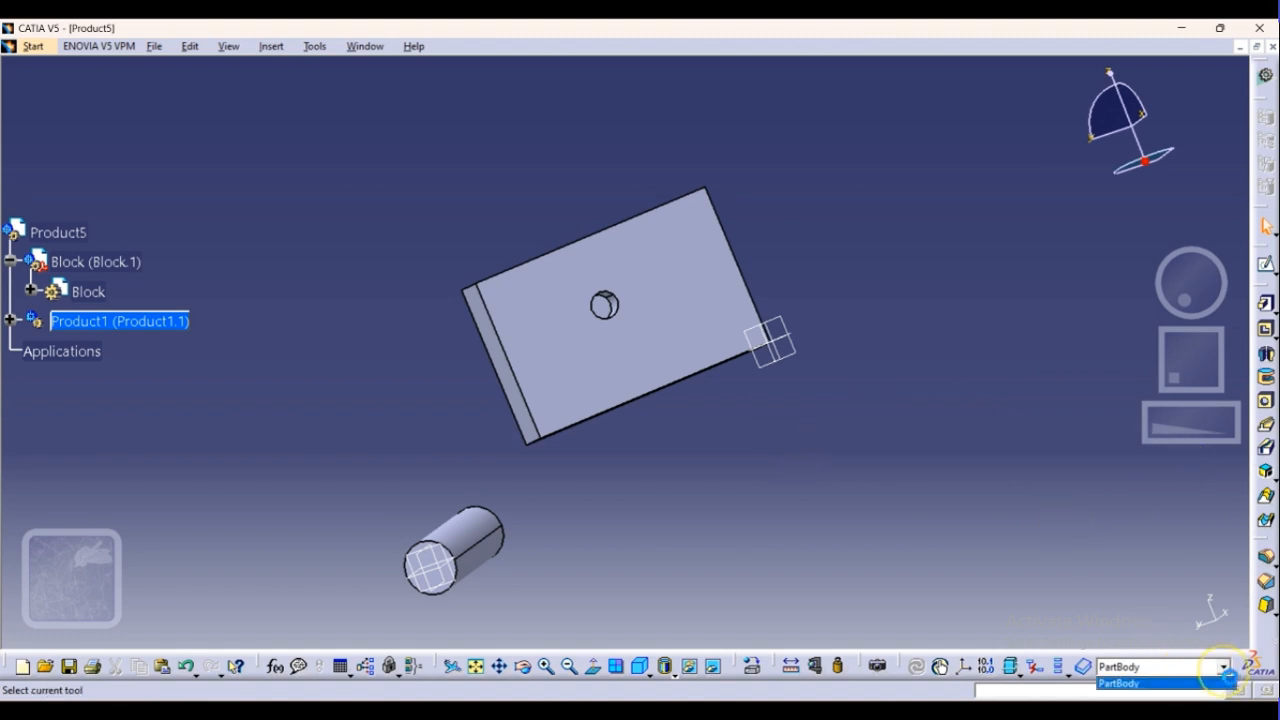
{"action": "left_click", "coordinate": [1208, 684]}
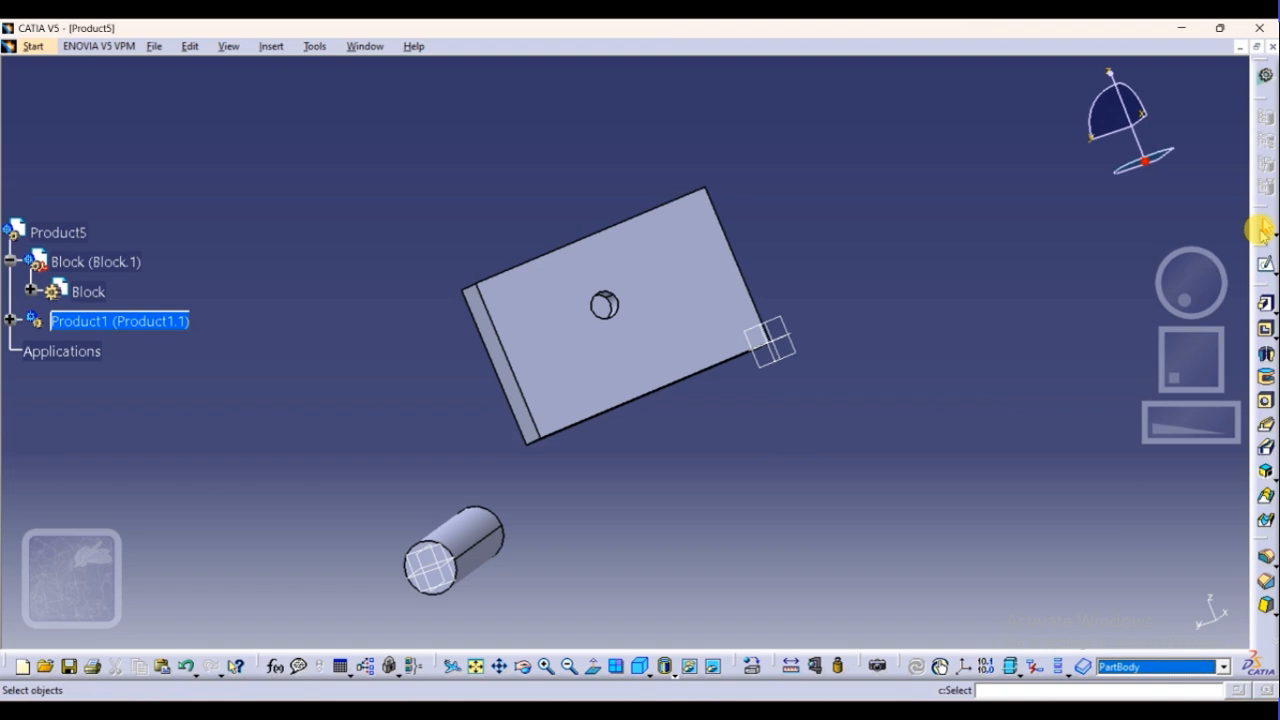
{"action": "left_click", "coordinate": [1266, 76]}
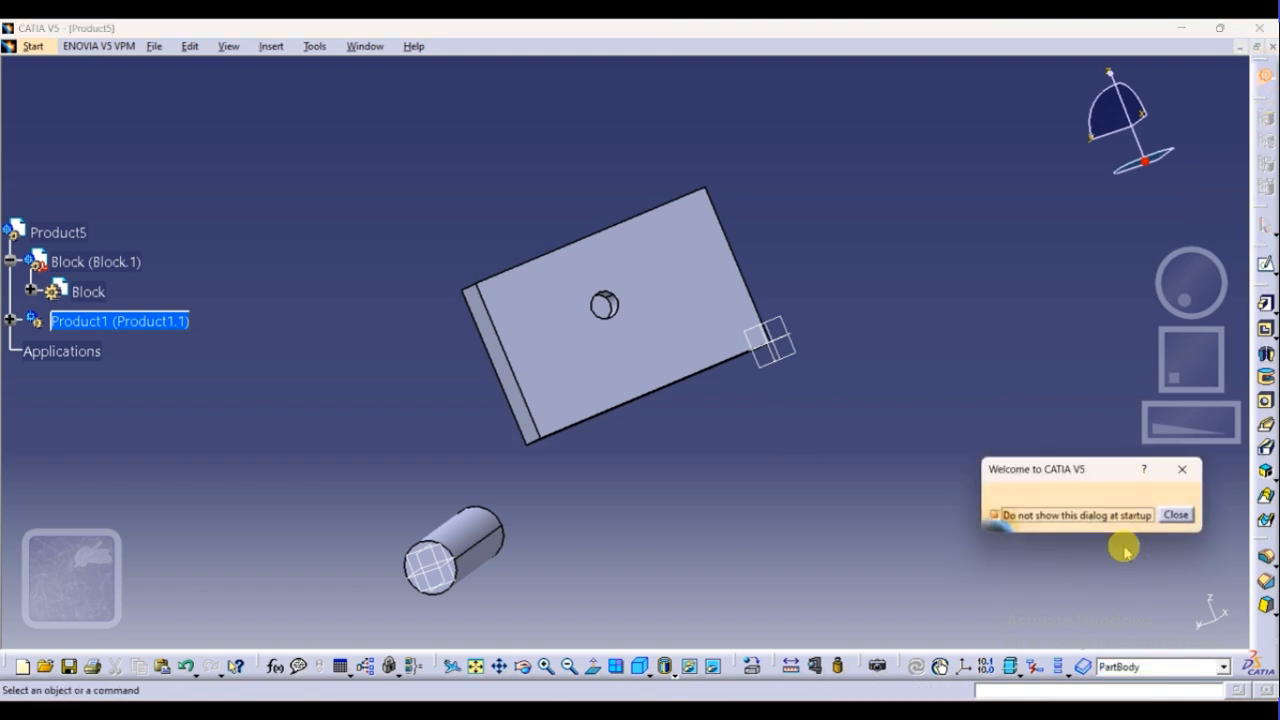
{"action": "left_click", "coordinate": [1175, 516]}
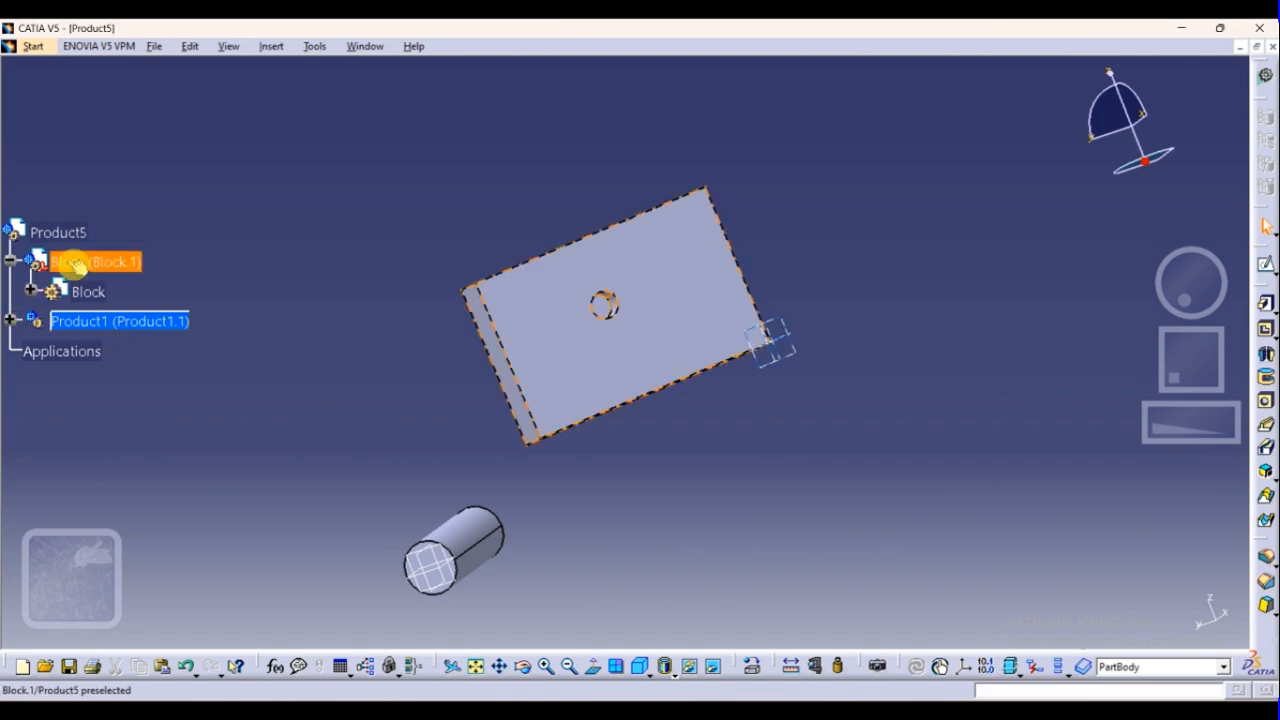
Switch to the empty Product2 document and choose the Assembly Design workbench for it
{"action": "key", "text": "ctrl+Tab"}
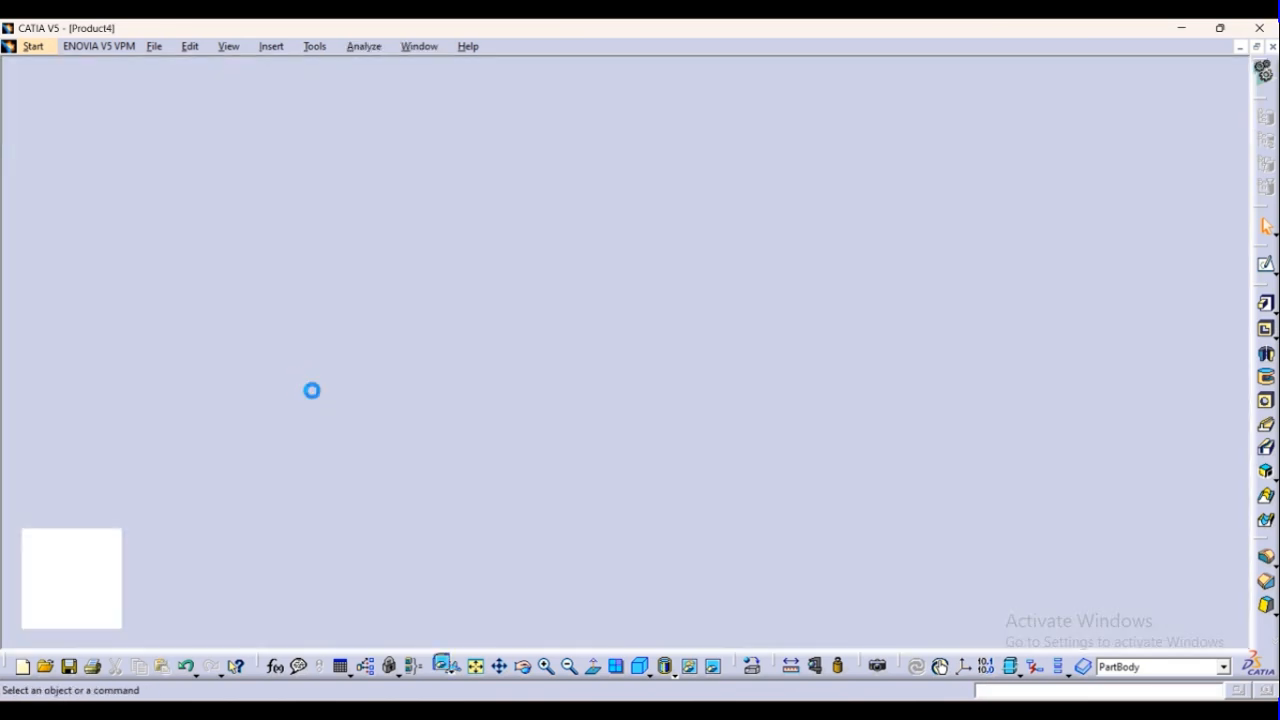
{"action": "key", "text": "ctrl+Tab"}
{"action": "key", "text": "ctrl+Tab"}
{"action": "key", "text": "ctrl+Tab"}
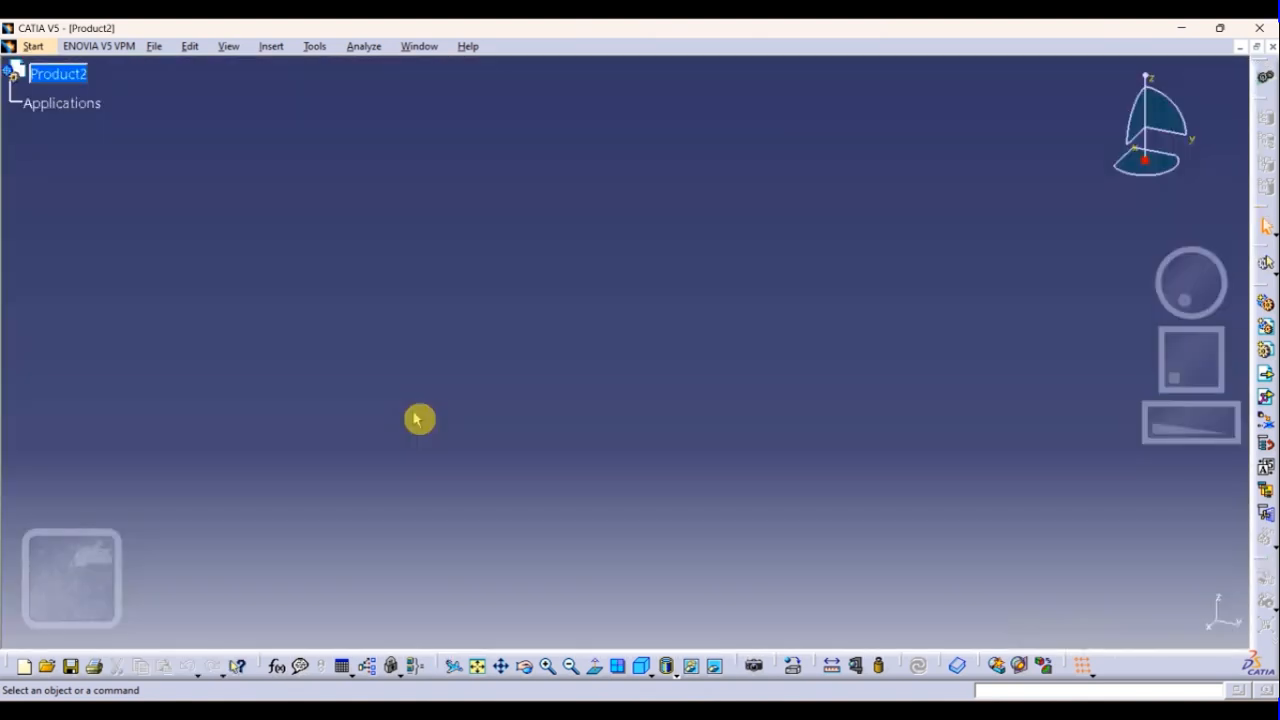
{"action": "left_click", "coordinate": [38, 47]}
{"action": "mouse_move", "coordinate": [46, 88]}
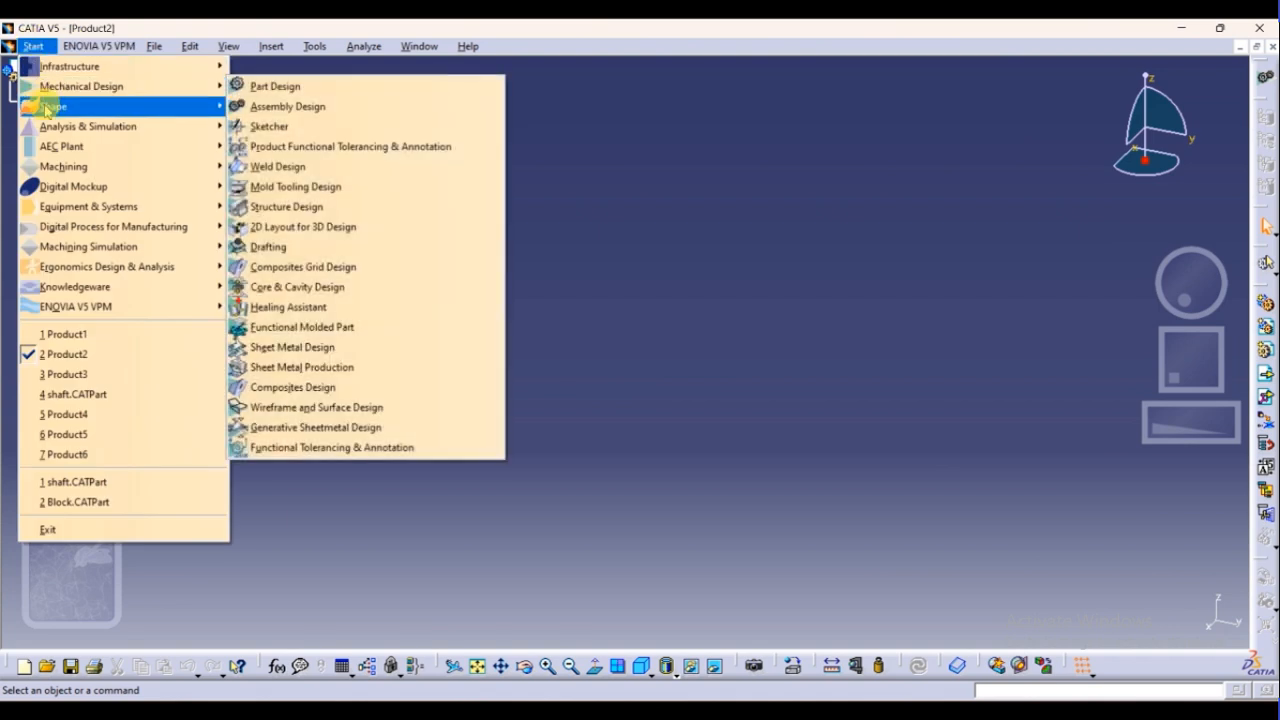
{"action": "left_click", "coordinate": [295, 110]}
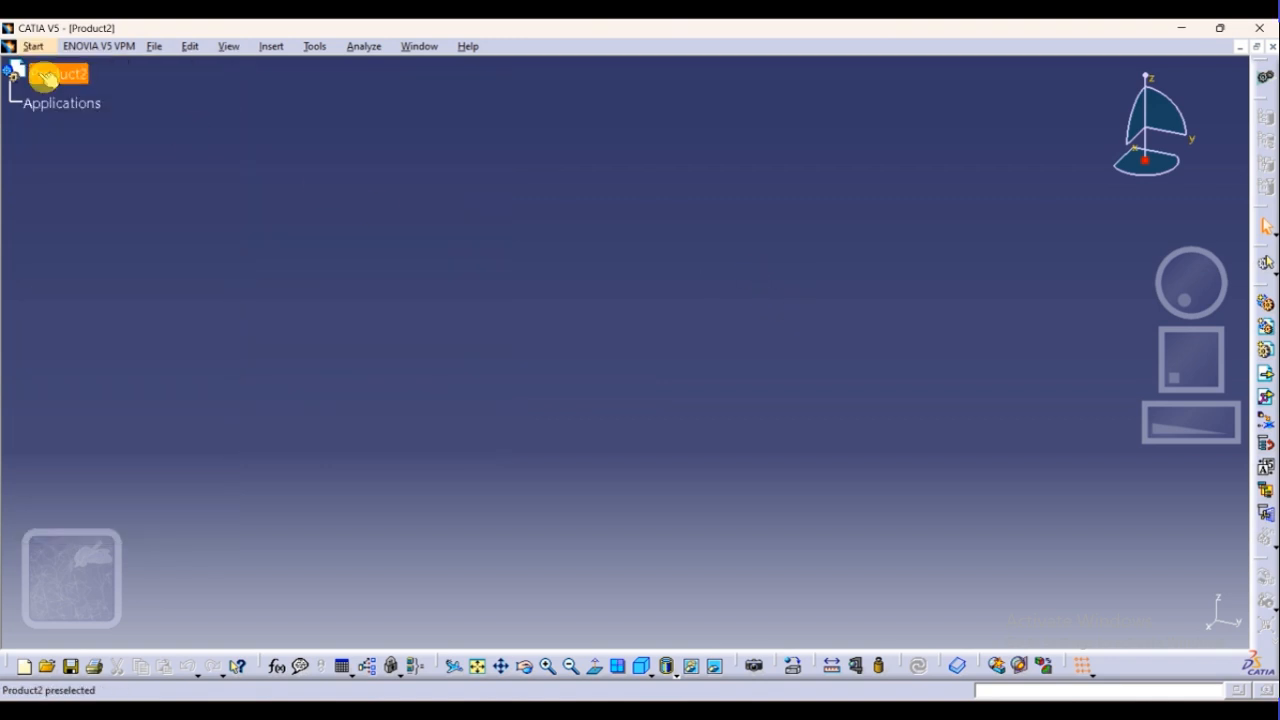
Insert the existing Block and shaft parts together into Product2
{"action": "right_click", "coordinate": [56, 114]}
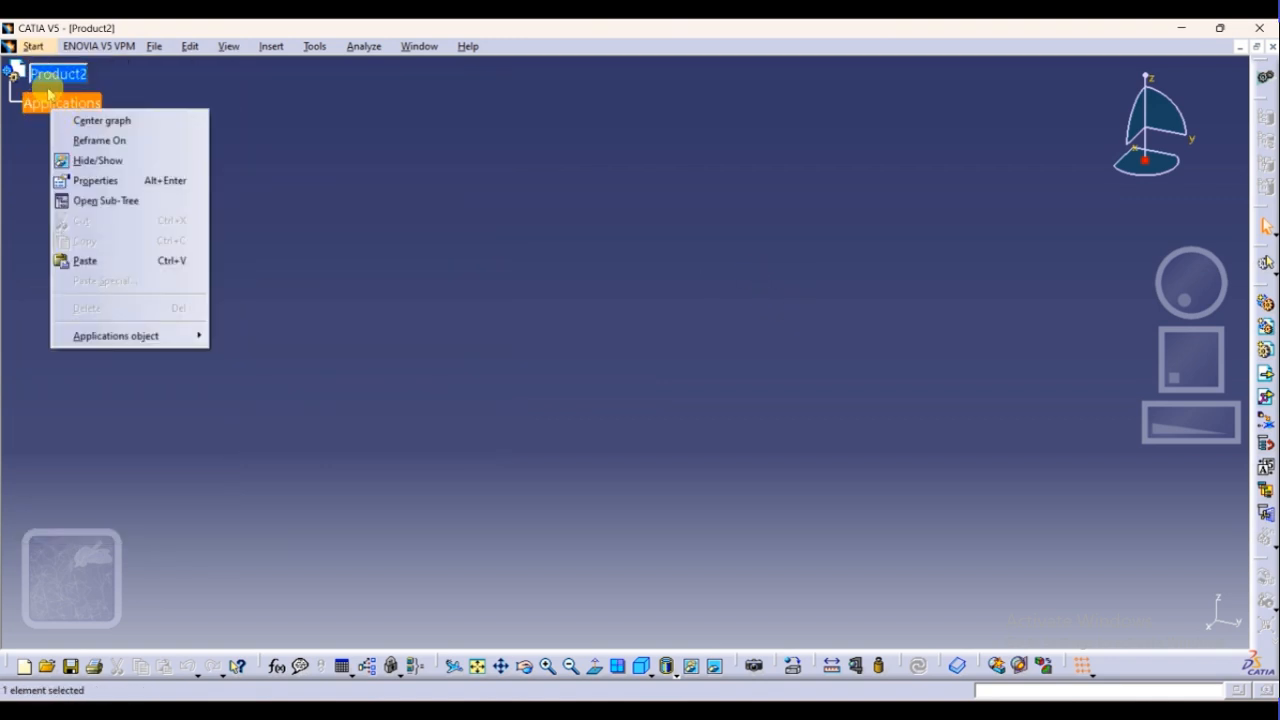
{"action": "right_click", "coordinate": [52, 75]}
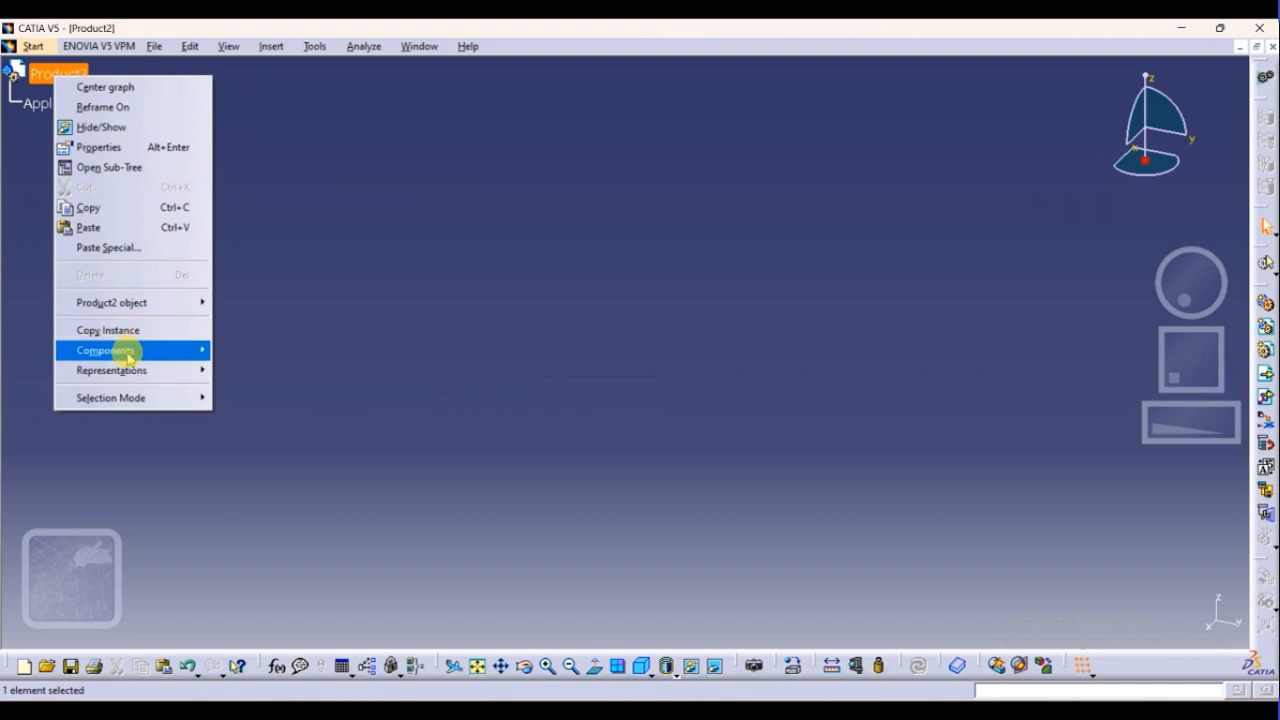
{"action": "mouse_move", "coordinate": [128, 358]}
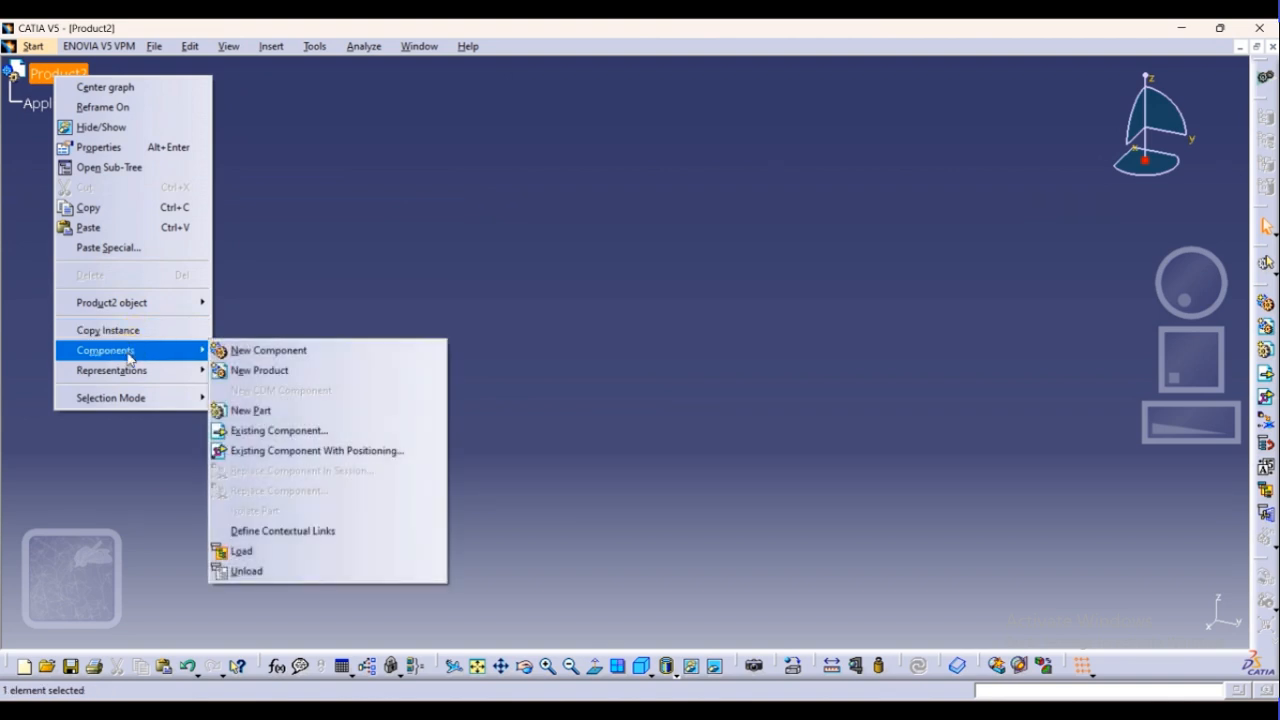
{"action": "left_click", "coordinate": [298, 433]}
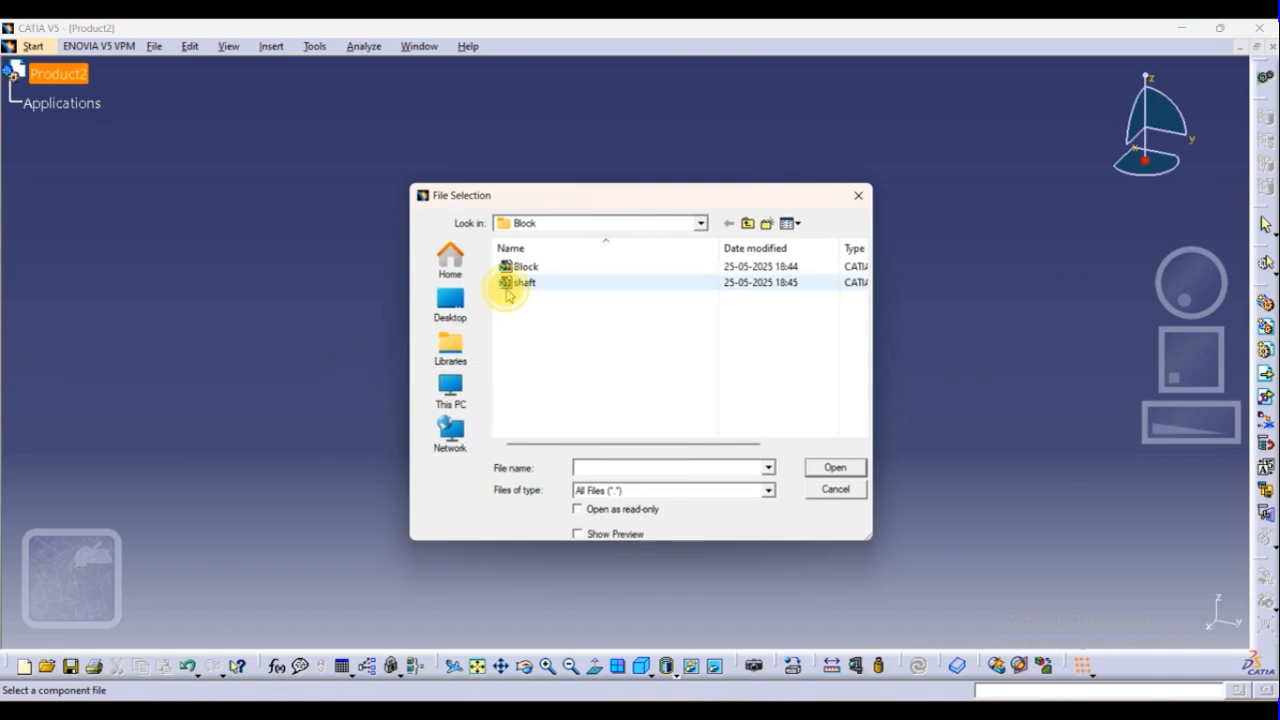
{"action": "left_click", "coordinate": [520, 283]}
{"action": "left_click", "coordinate": [524, 266], "text": "shift"}
{"action": "left_click", "coordinate": [831, 469]}
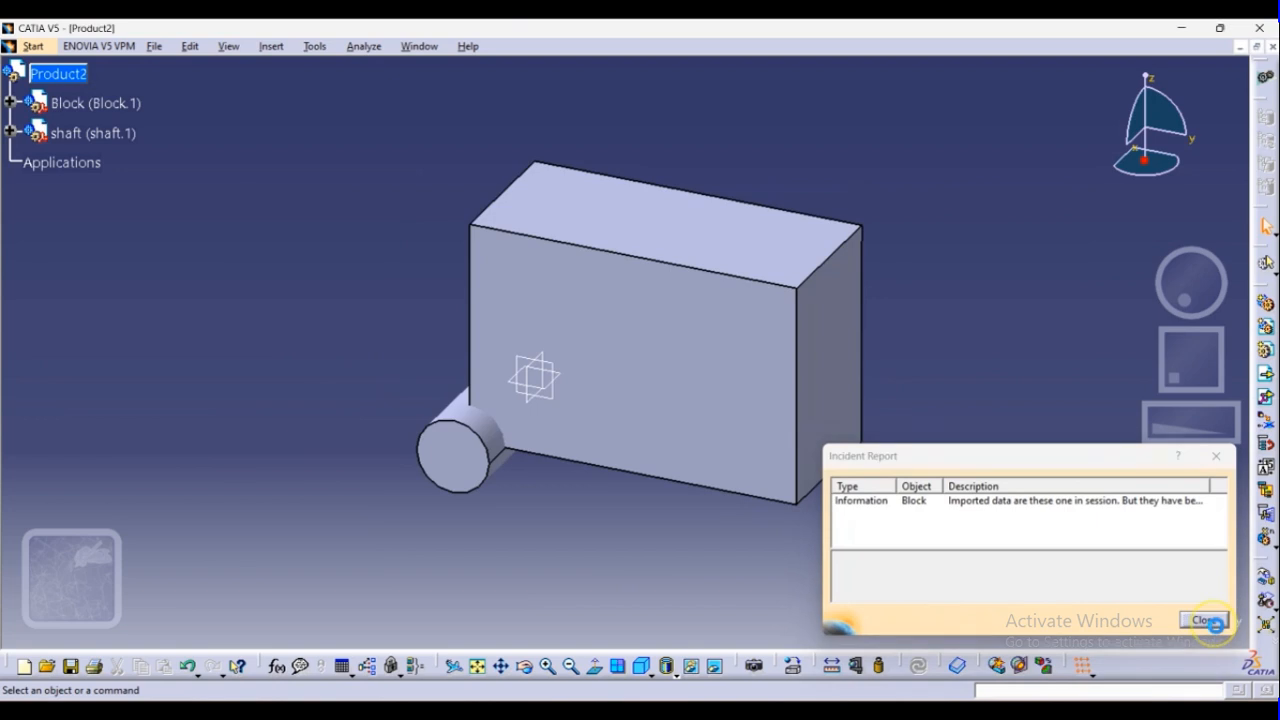
Dismiss the incident report and view the assembly from the side showing the Block's hole and the shaft
{"action": "left_click", "coordinate": [1204, 620]}
{"action": "middle_click_drag", "start_coordinate": [733, 532], "coordinate": [243, 300]}
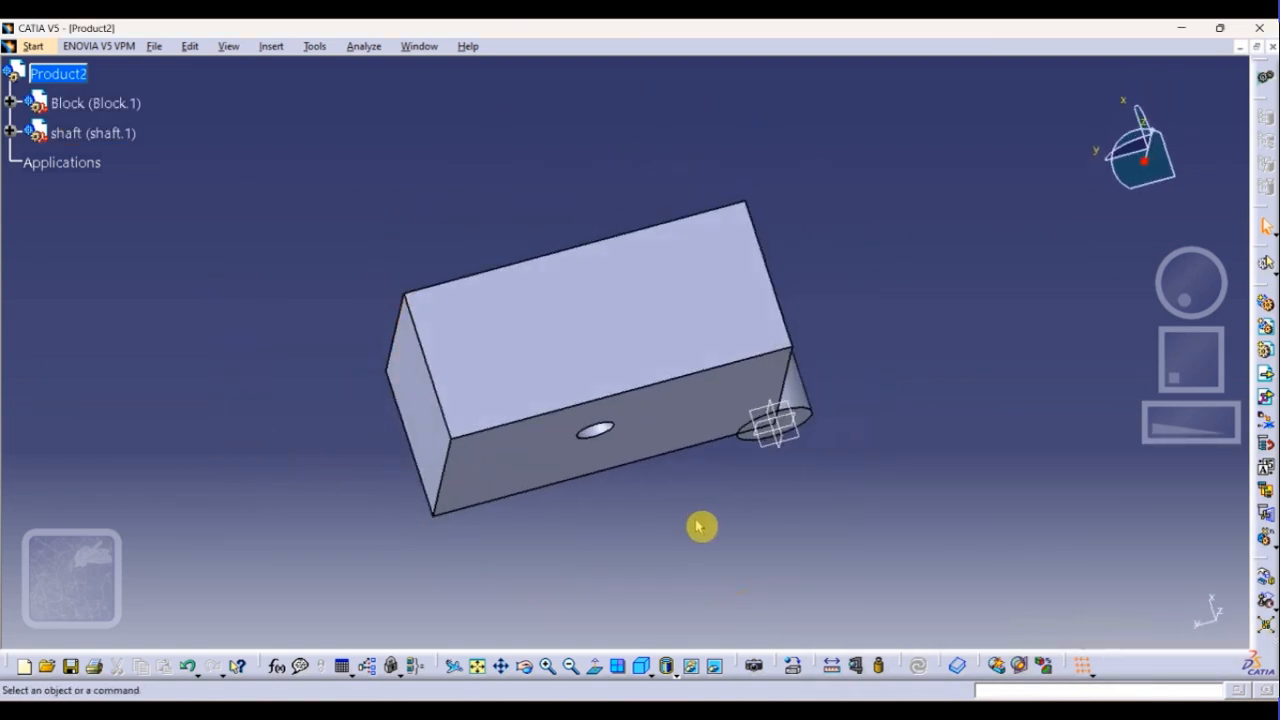
{"action": "middle_click_drag", "start_coordinate": [700, 526], "coordinate": [787, 601]}
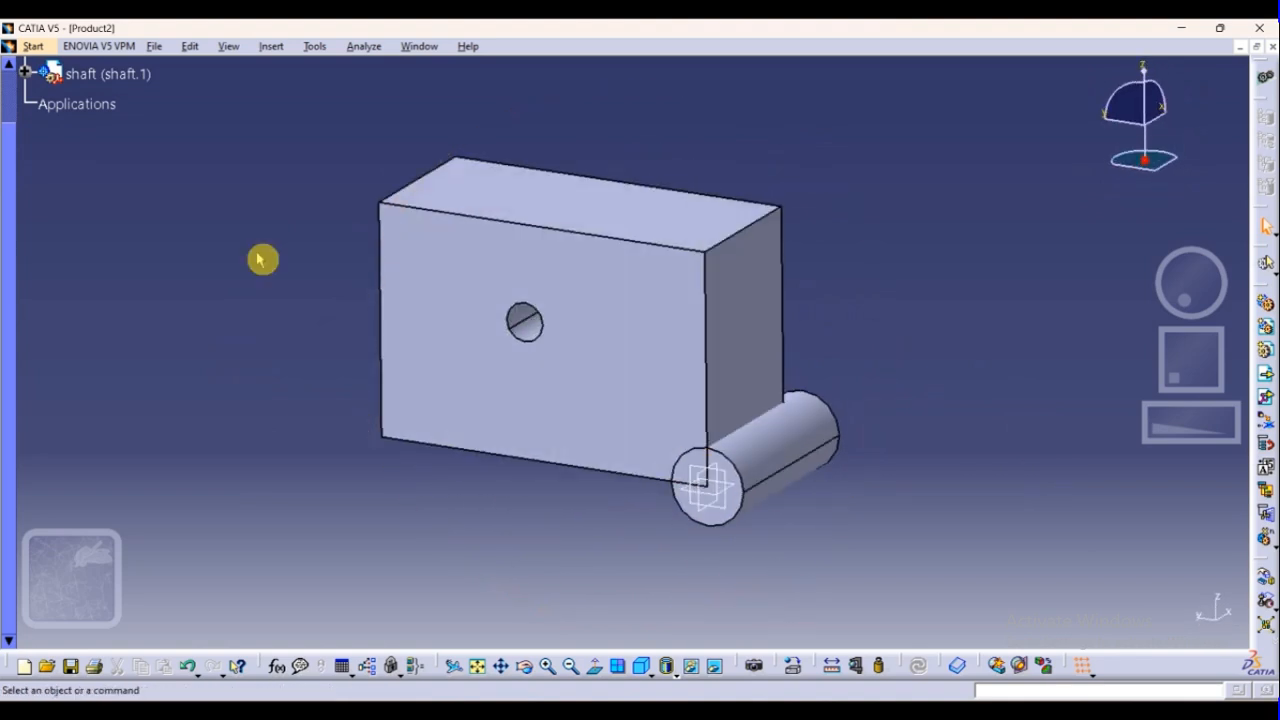
Open the existing shaft part from the Block folder in its own document
{"action": "left_click", "coordinate": [33, 46]}
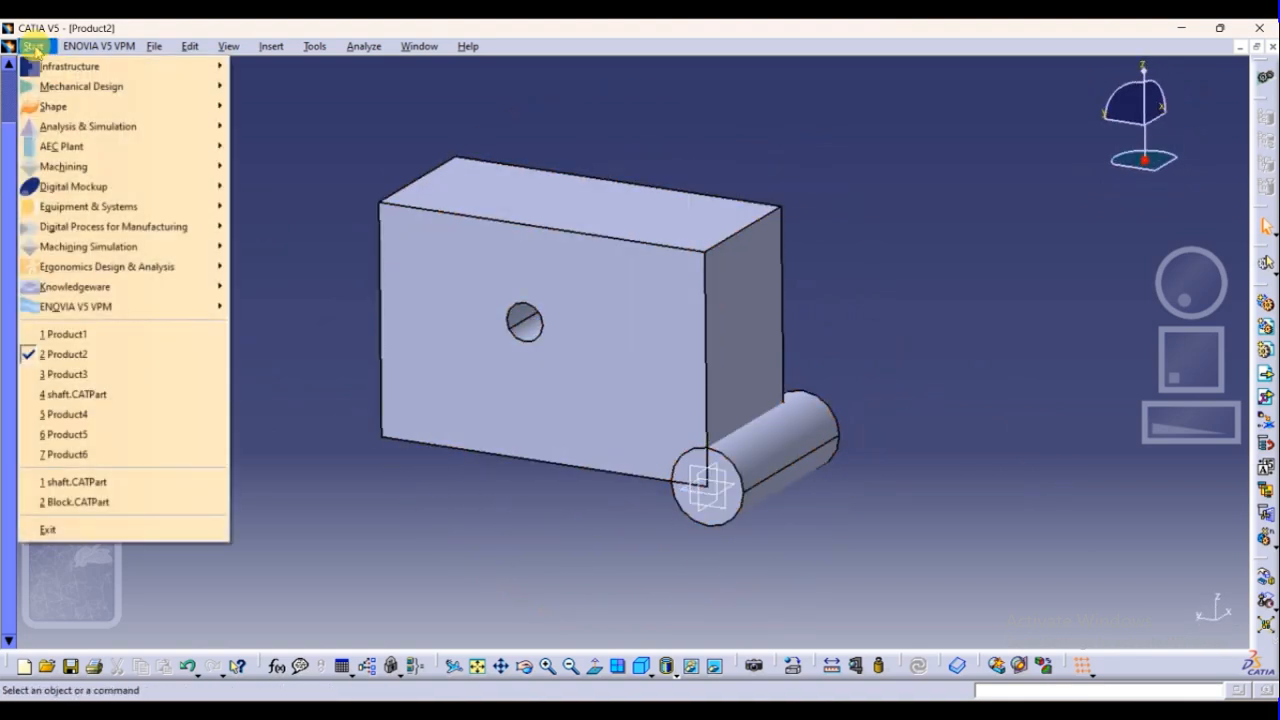
{"action": "mouse_move", "coordinate": [155, 46]}
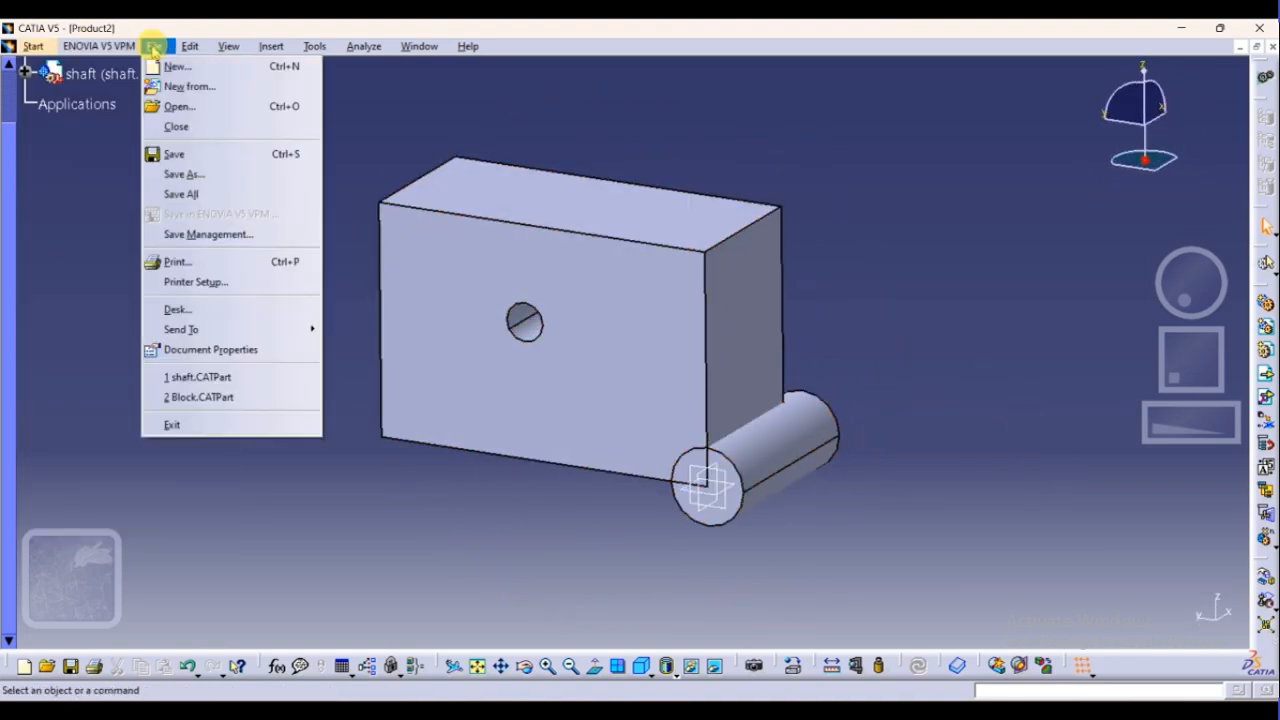
{"action": "left_click", "coordinate": [172, 106]}
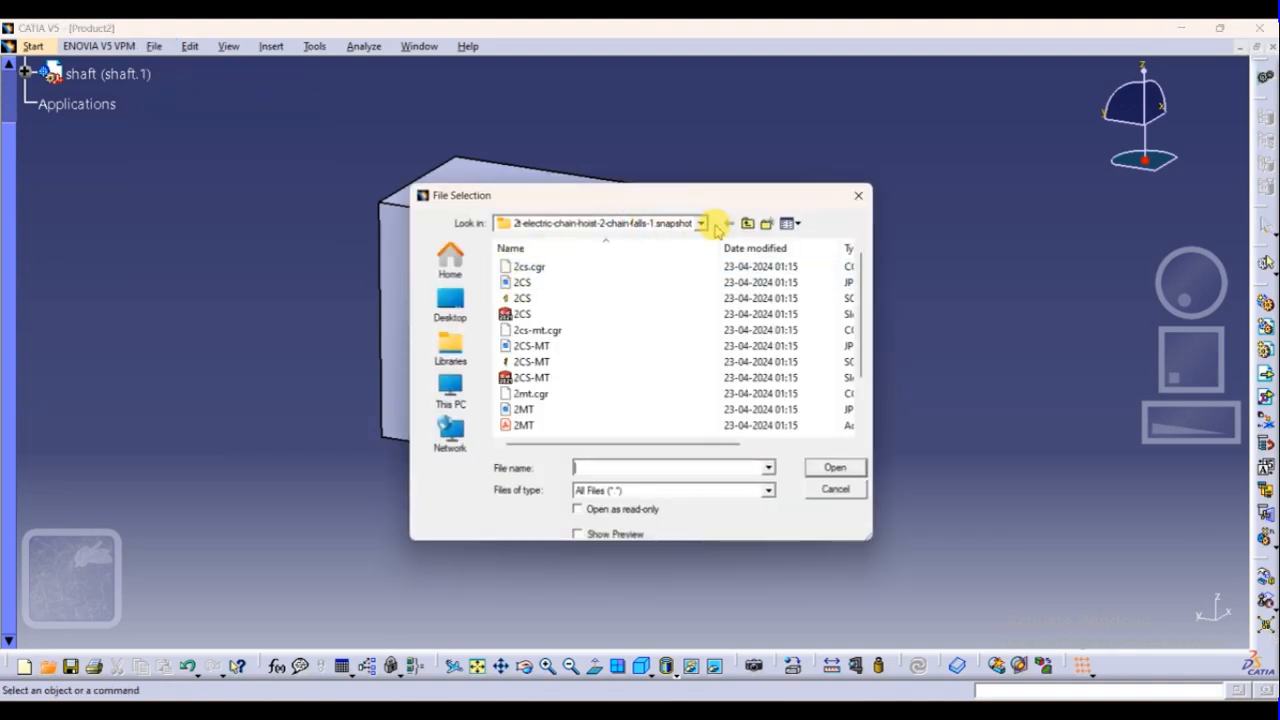
{"action": "left_click", "coordinate": [746, 223]}
{"action": "left_click", "coordinate": [744, 224]}
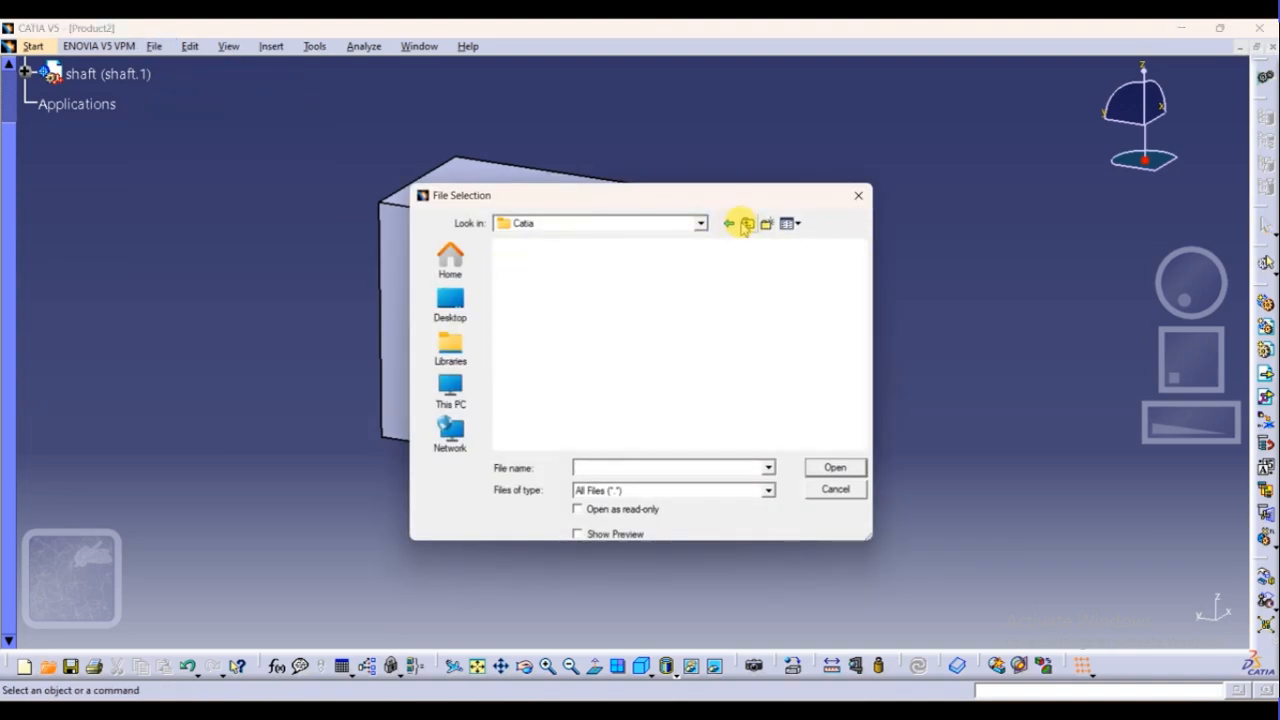
{"action": "left_click", "coordinate": [701, 223]}
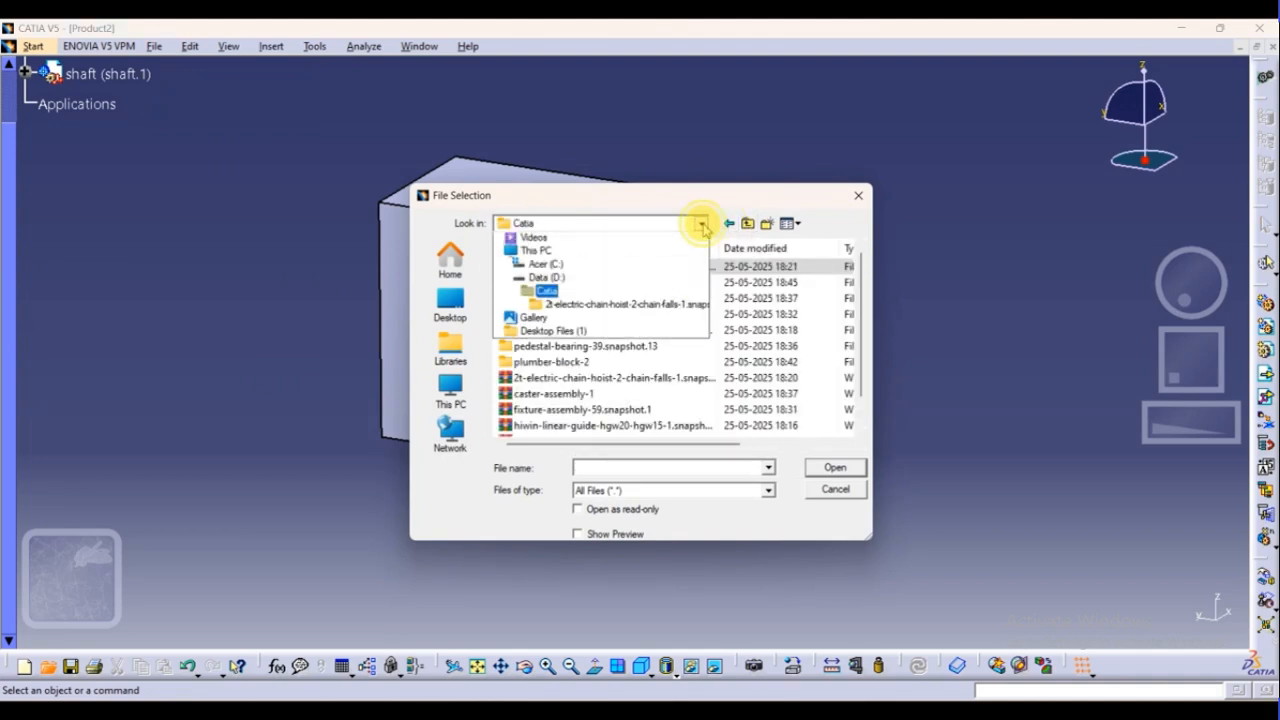
{"action": "left_click", "coordinate": [692, 221]}
{"action": "double_click", "coordinate": [528, 282]}
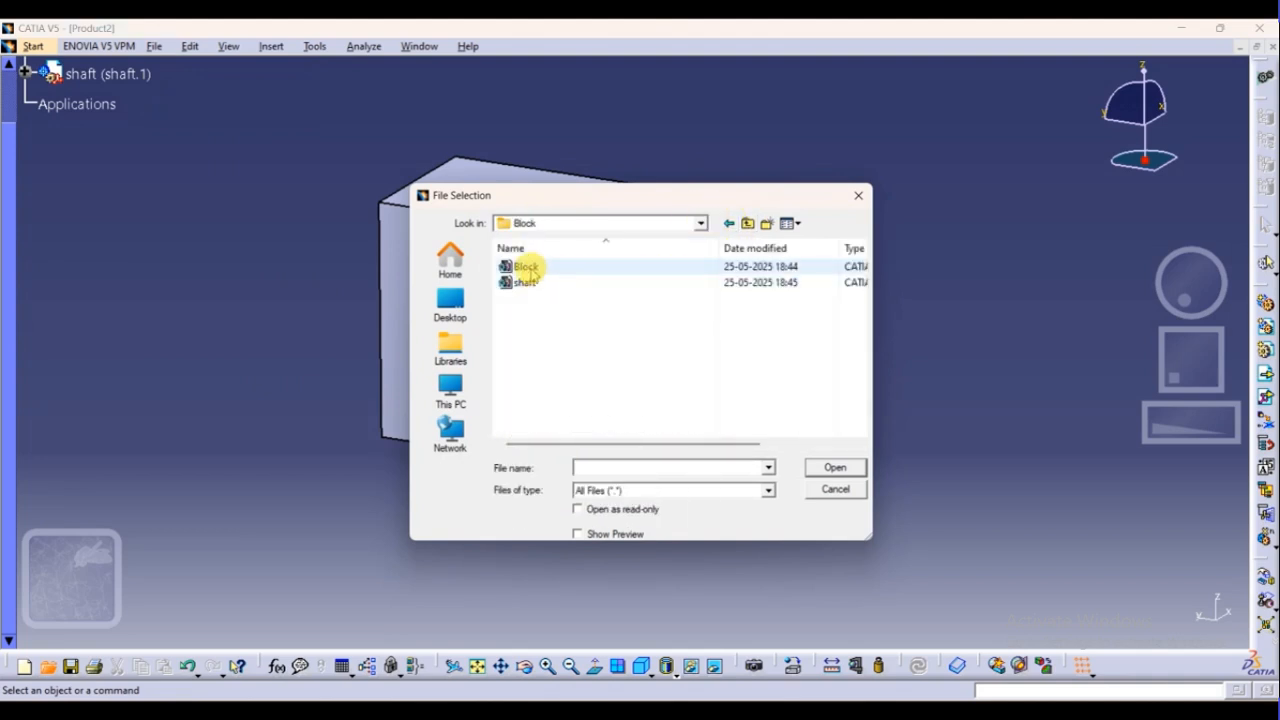
{"action": "left_click", "coordinate": [526, 284]}
{"action": "left_click", "coordinate": [830, 467]}
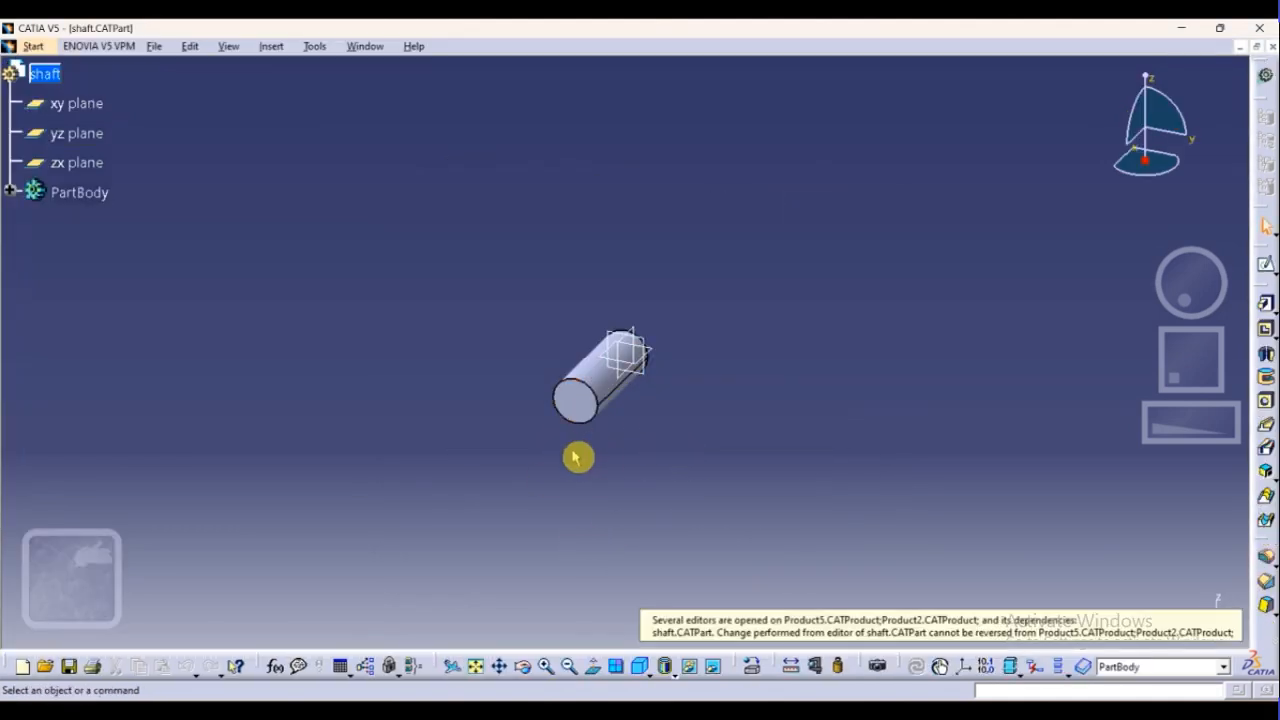
Look through the other open product documents and return to the shaft part document
{"action": "key", "text": "ctrl+Tab"}
{"action": "key", "text": "ctrl+Tab"}
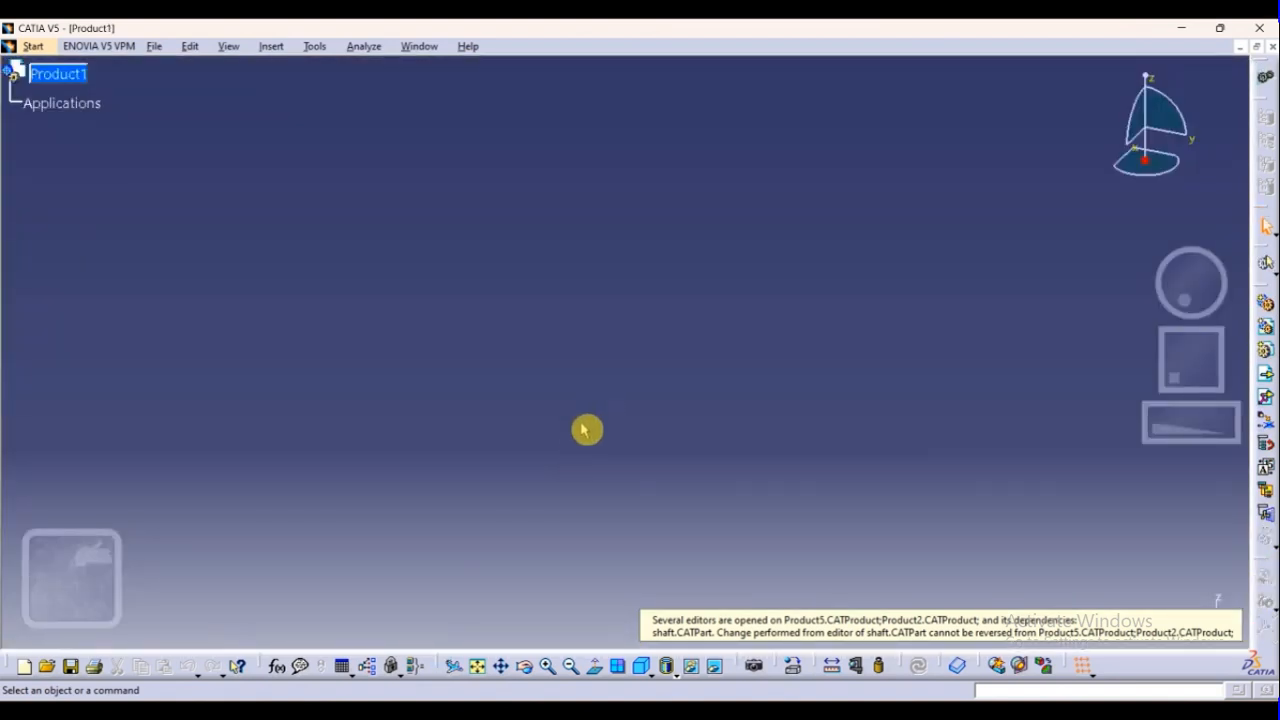
{"action": "key", "text": "ctrl+Tab"}
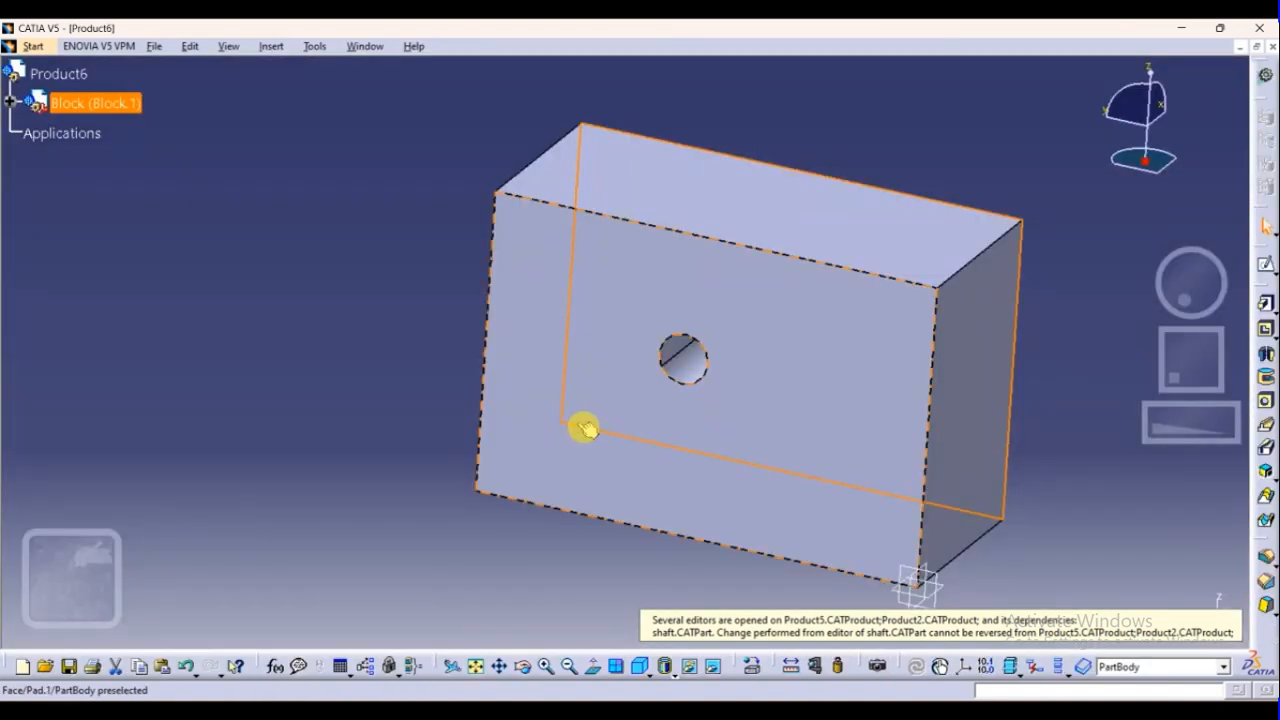
{"action": "key", "text": "ctrl+Tab"}
{"action": "key", "text": "ctrl+Tab"}
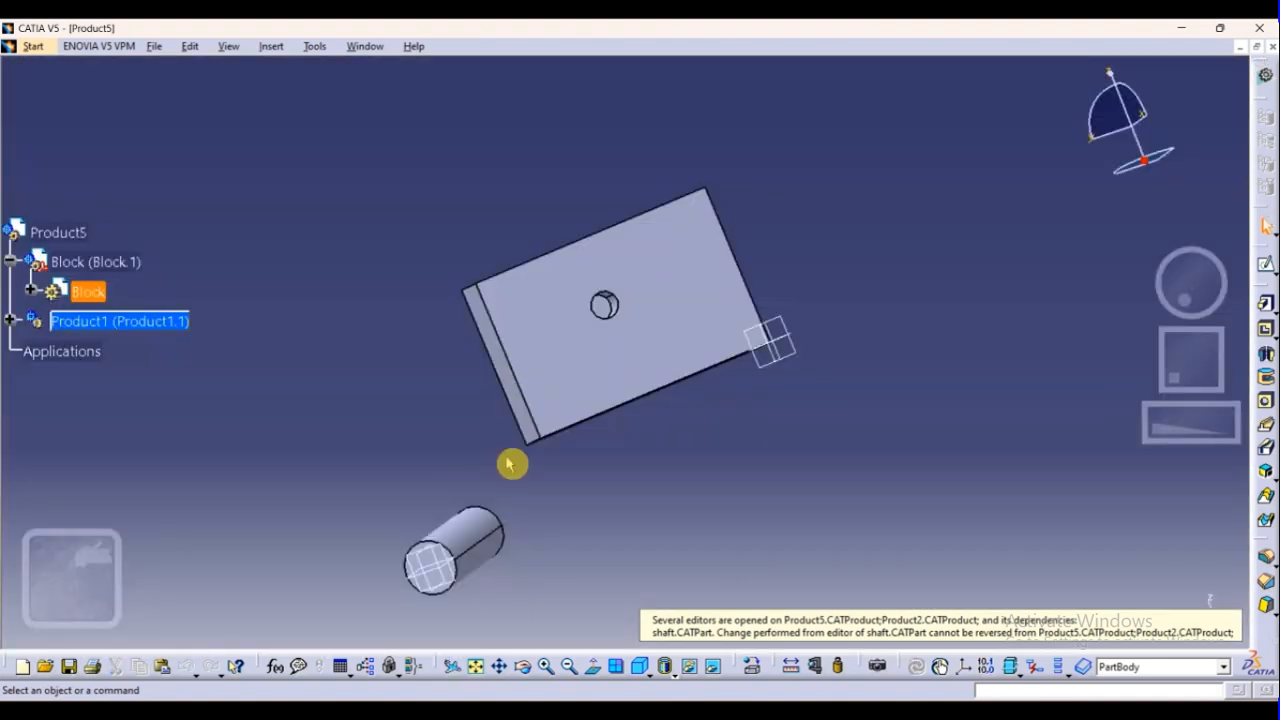
{"action": "key", "text": "ctrl+Tab"}
{"action": "key", "text": "ctrl+Tab"}
{"action": "key", "text": "ctrl+Tab"}
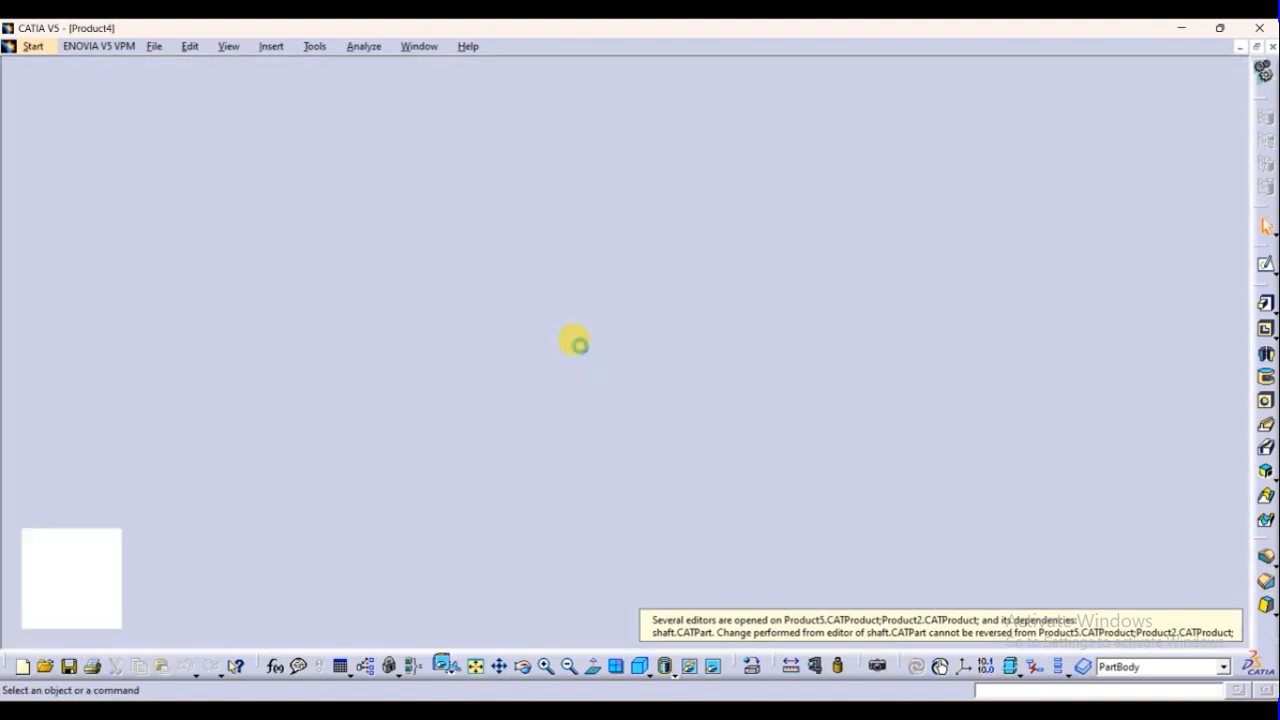
{"action": "key", "text": "ctrl+Tab"}
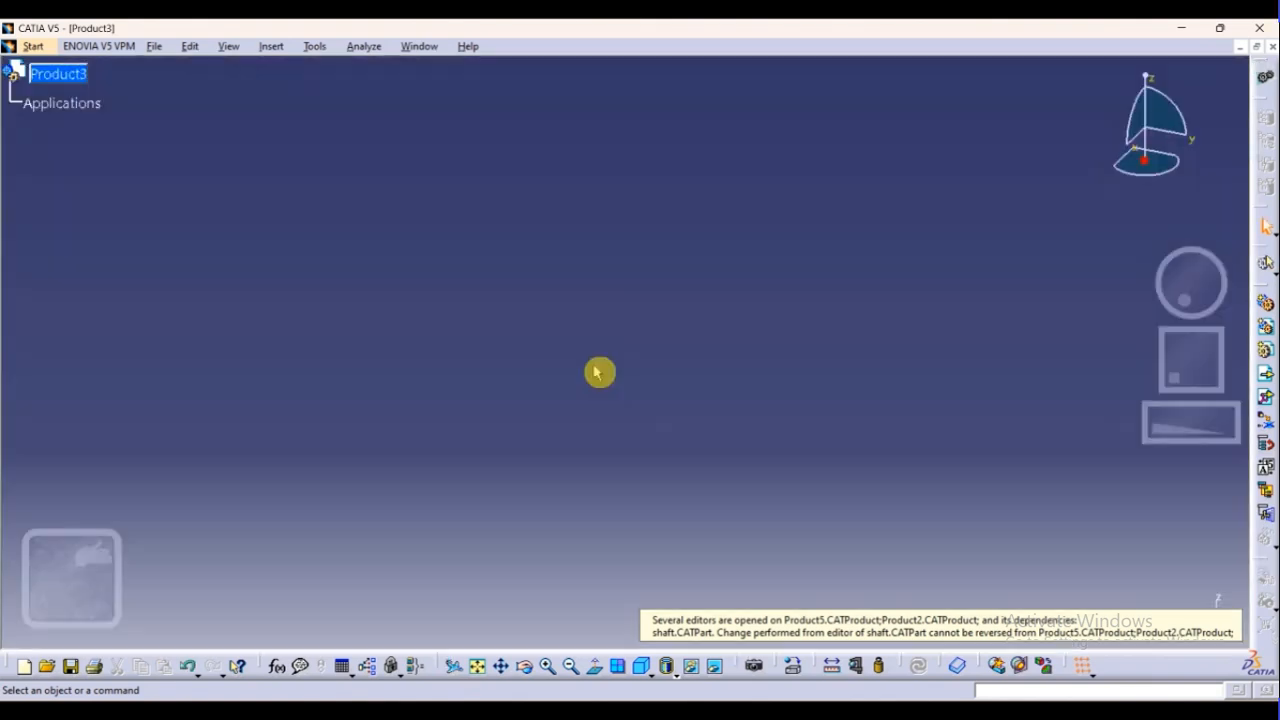
{"action": "key", "text": "ctrl+Tab"}
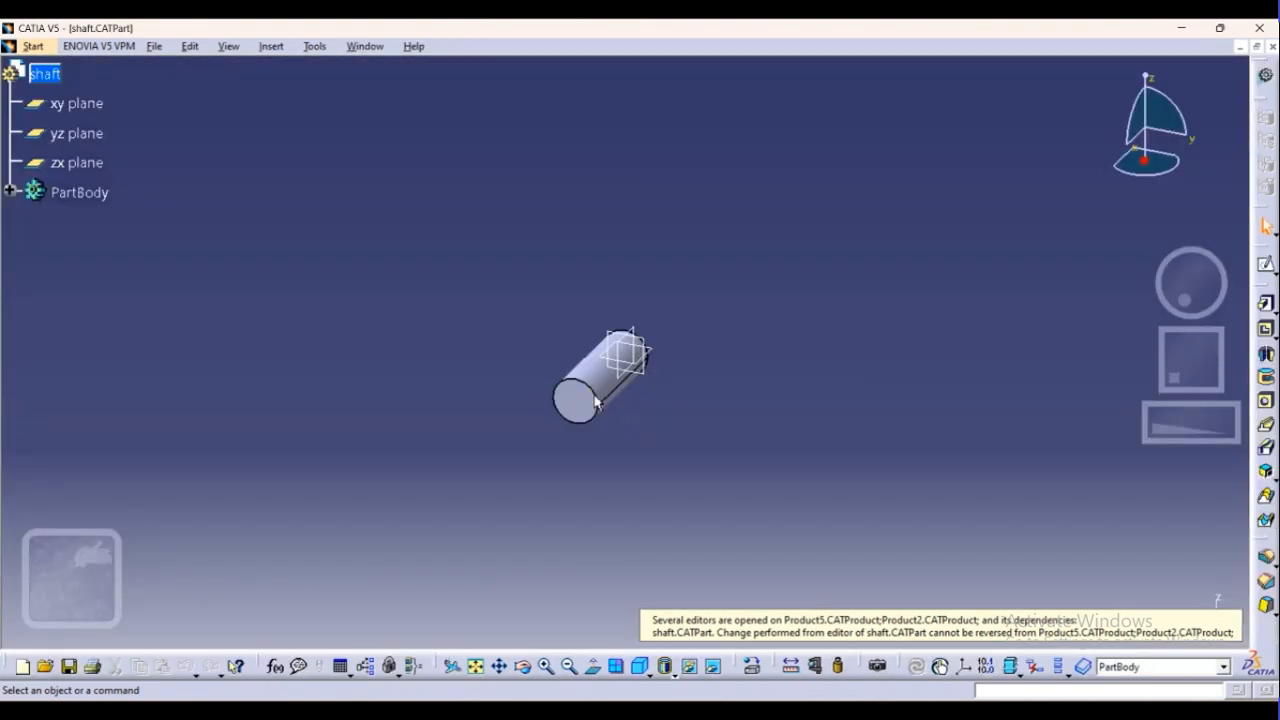
Open the sketch behind the shaft's pad for editing and add a diameter dimension to its circle
{"action": "double_click", "coordinate": [600, 395]}
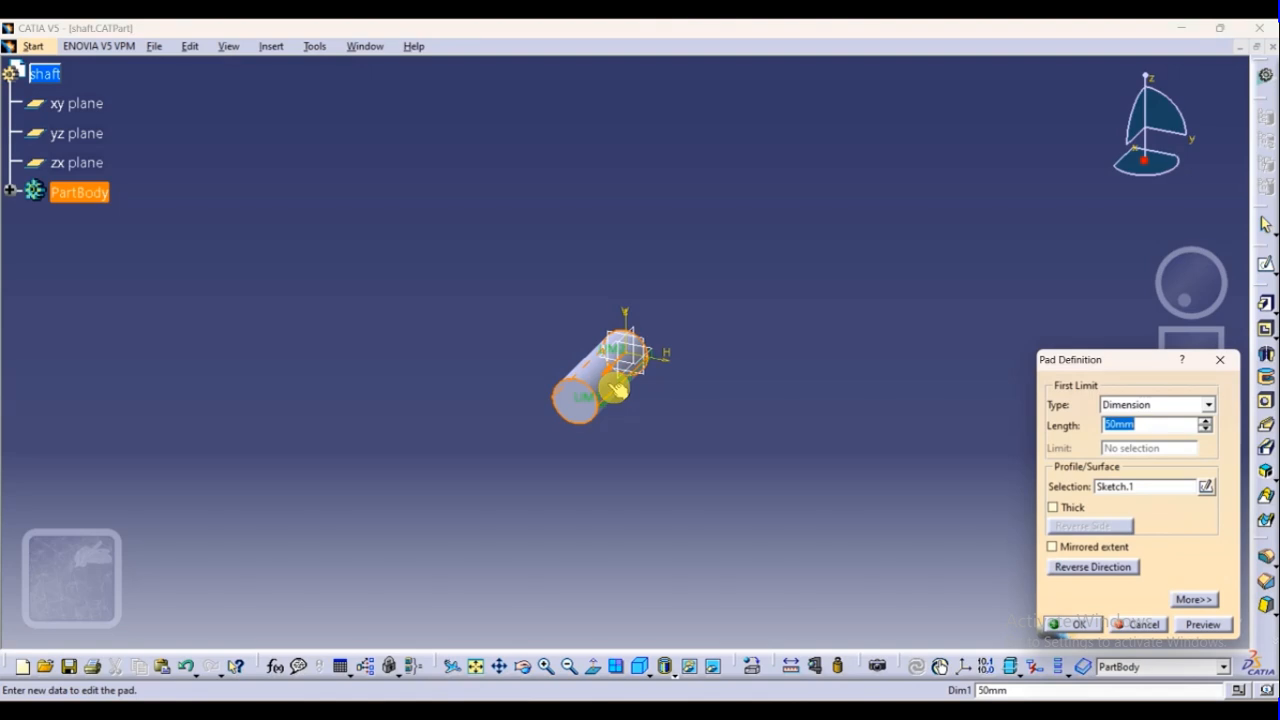
{"action": "left_click", "coordinate": [1140, 624]}
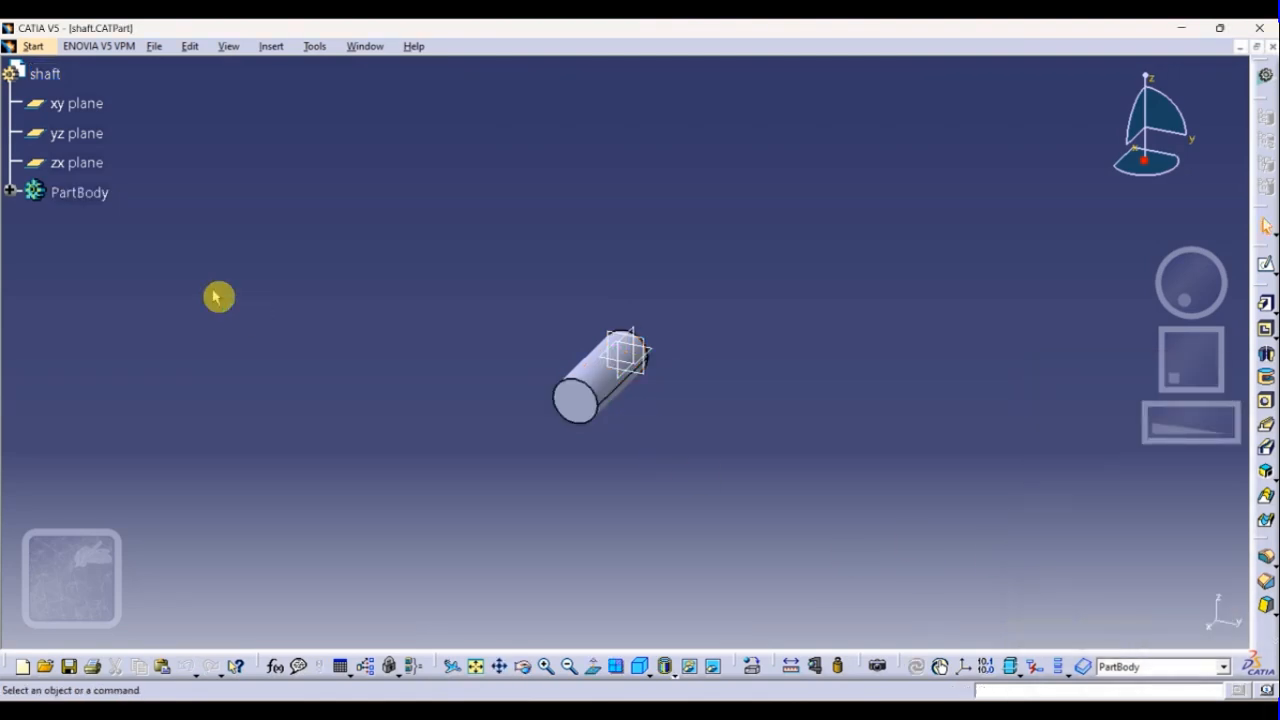
{"action": "left_click", "coordinate": [10, 191]}
{"action": "double_click", "coordinate": [90, 249]}
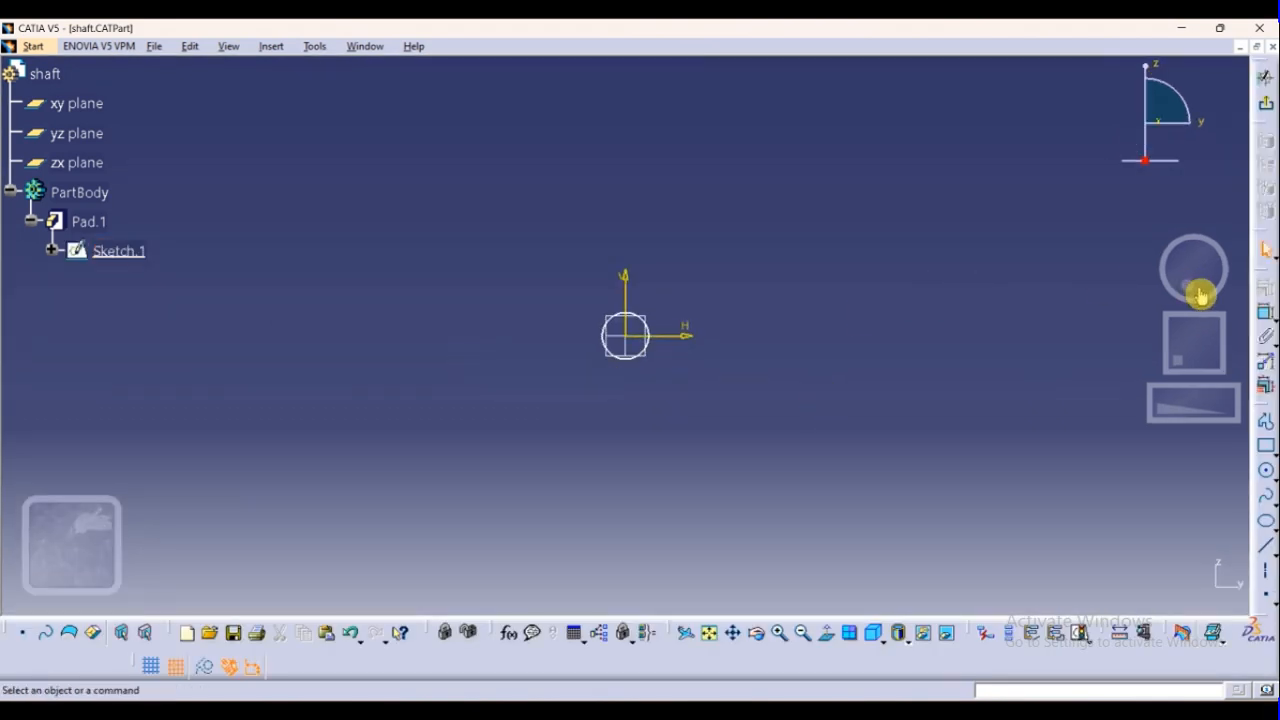
{"action": "left_click", "coordinate": [1266, 312]}
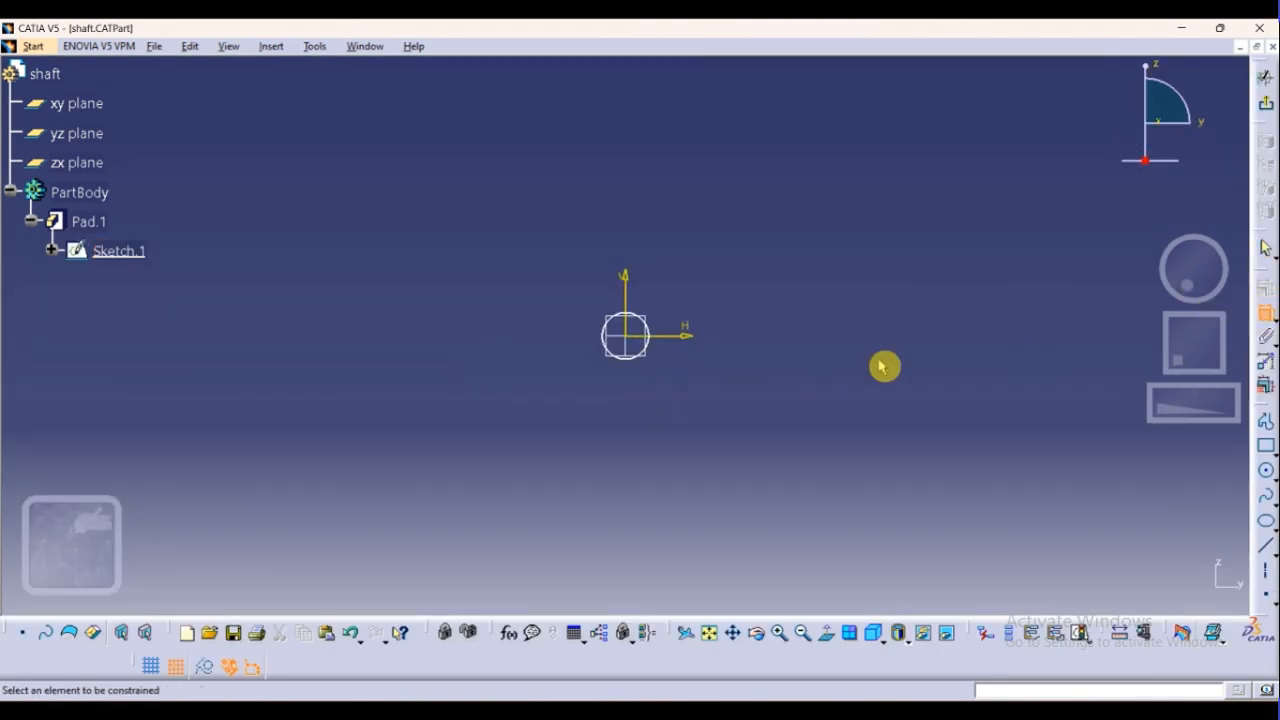
{"action": "left_click", "coordinate": [651, 346]}
{"action": "left_click", "coordinate": [689, 269]}
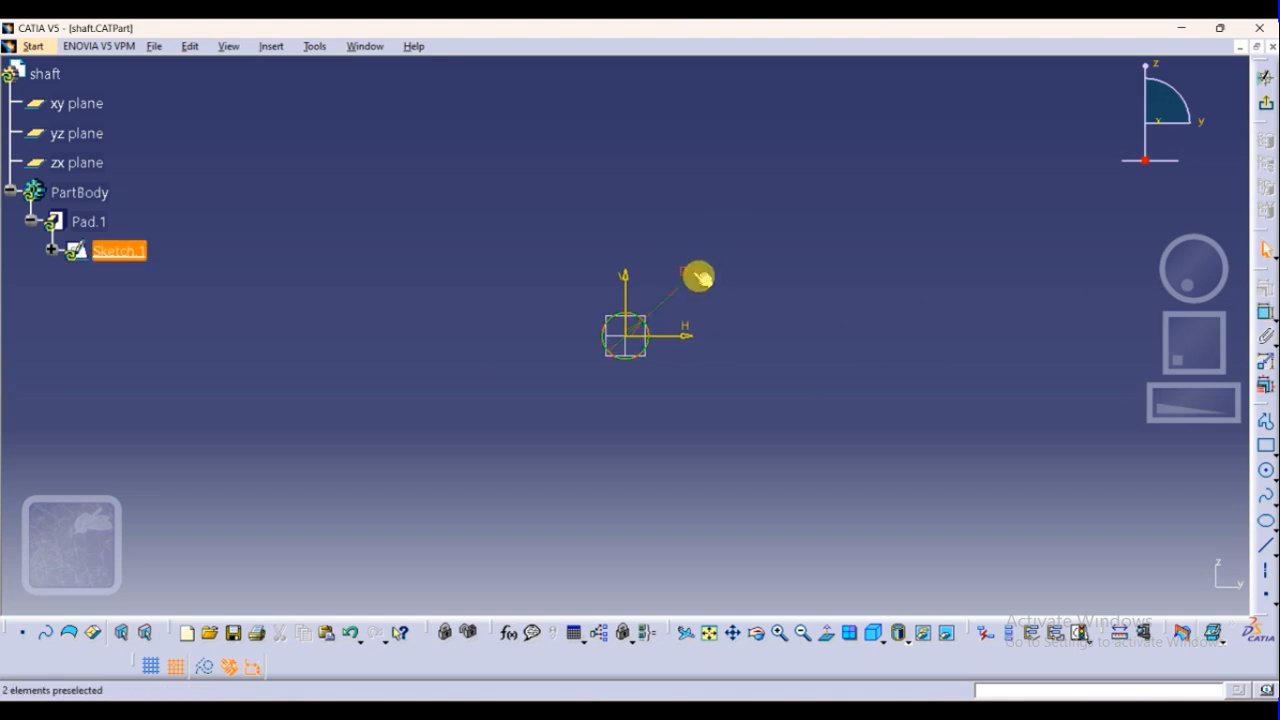
Set the shaft circle's diameter to 5 mm and exit the sketch to rebuild the pad
{"action": "double_click", "coordinate": [695, 277]}
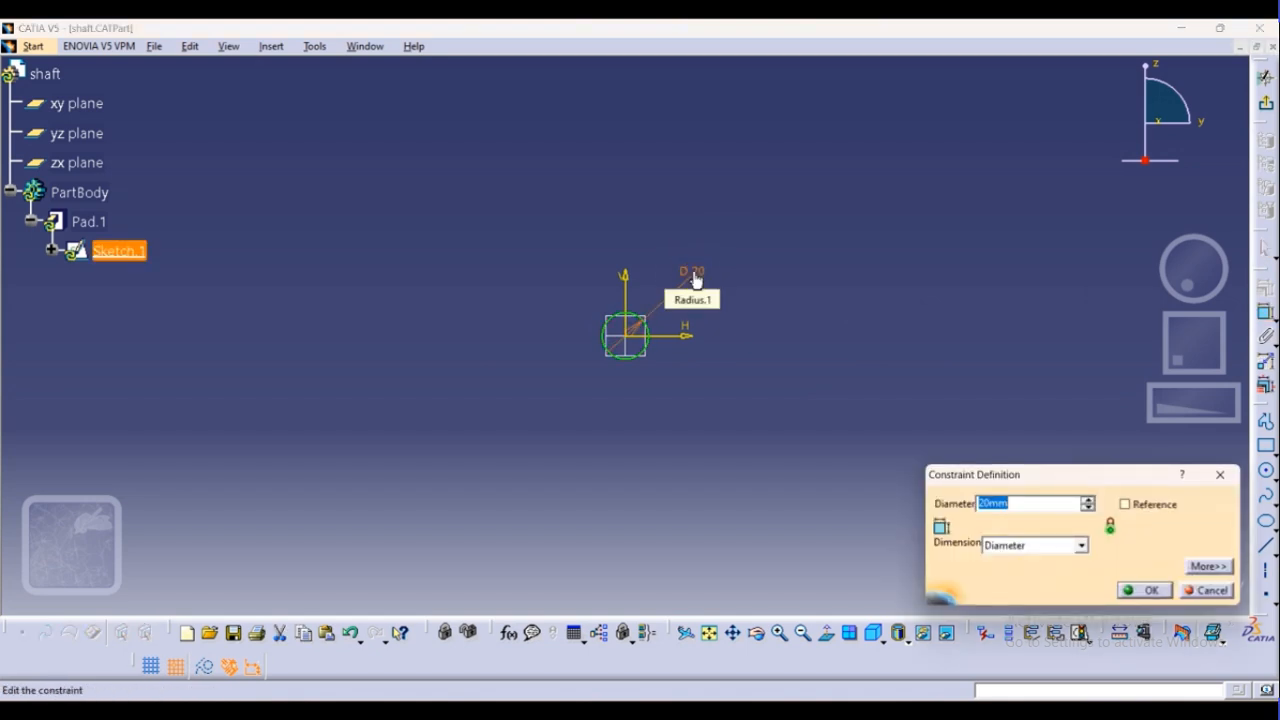
{"action": "type", "text": "5"}
{"action": "key", "text": "Return"}
{"action": "left_click", "coordinate": [714, 386]}
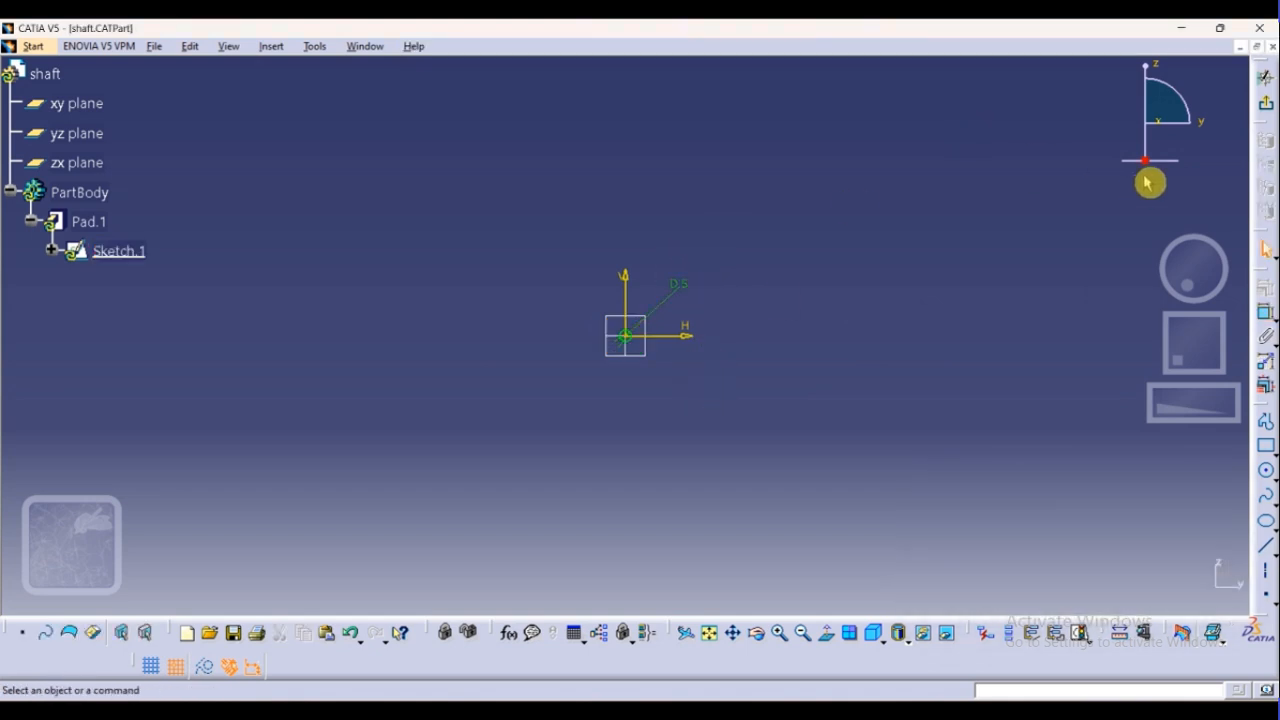
{"action": "left_click", "coordinate": [1265, 78]}
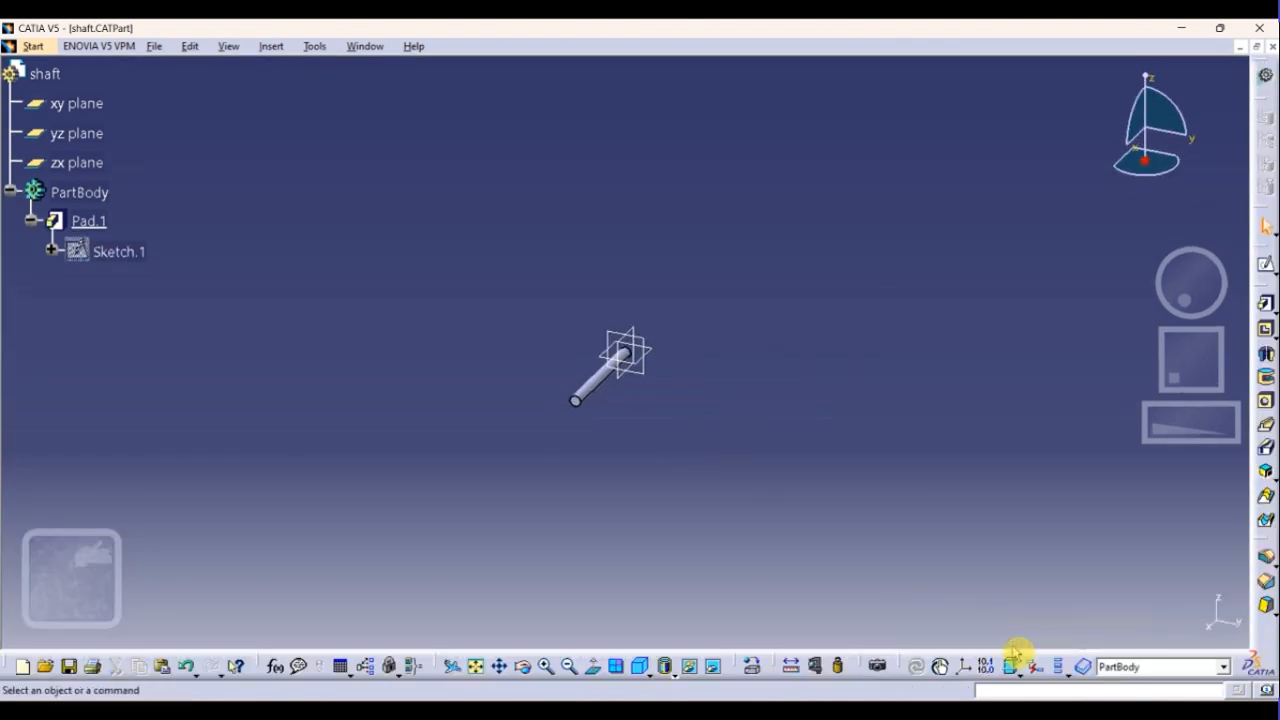
{"action": "left_click", "coordinate": [1064, 672]}
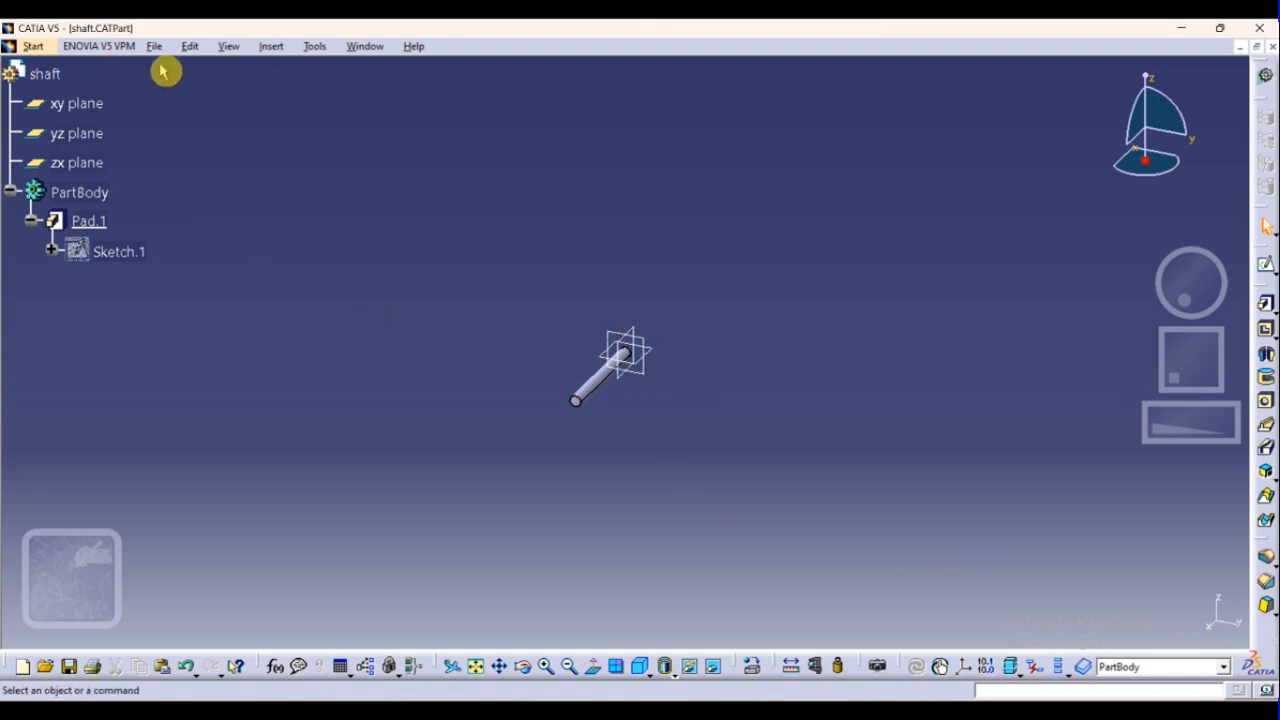
{"action": "left_click", "coordinate": [155, 47]}
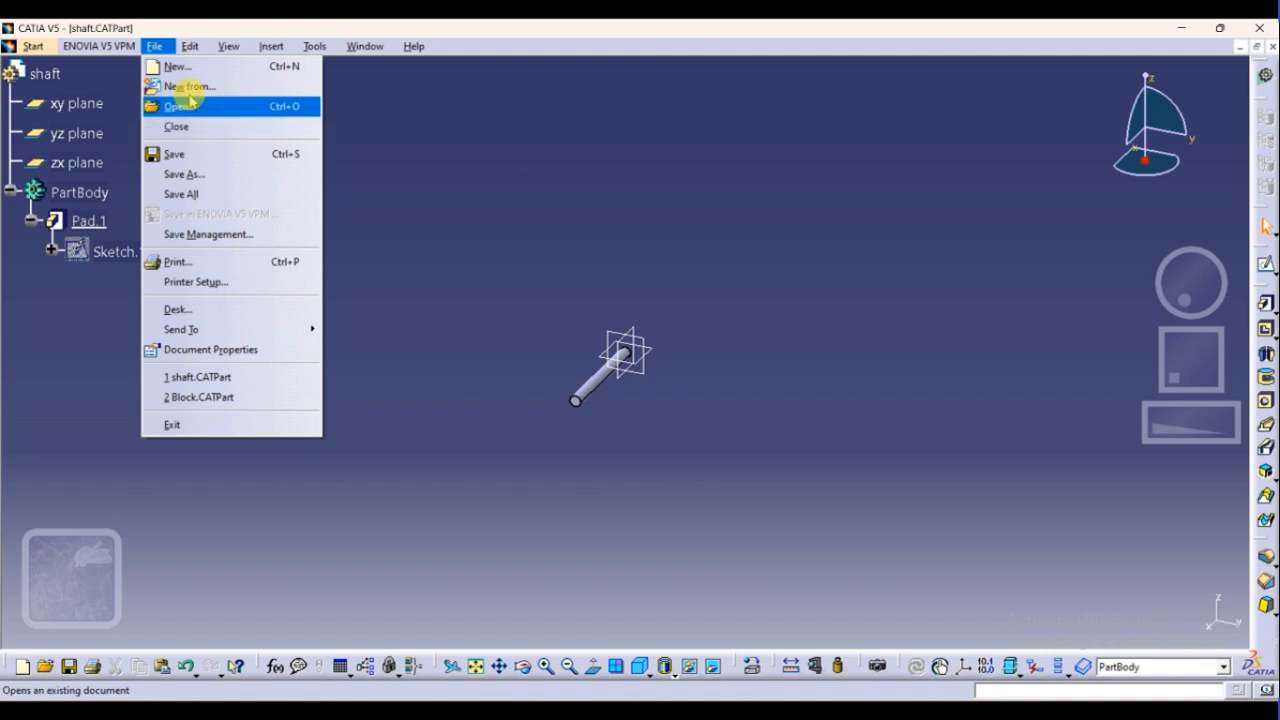
{"action": "mouse_move", "coordinate": [201, 53]}
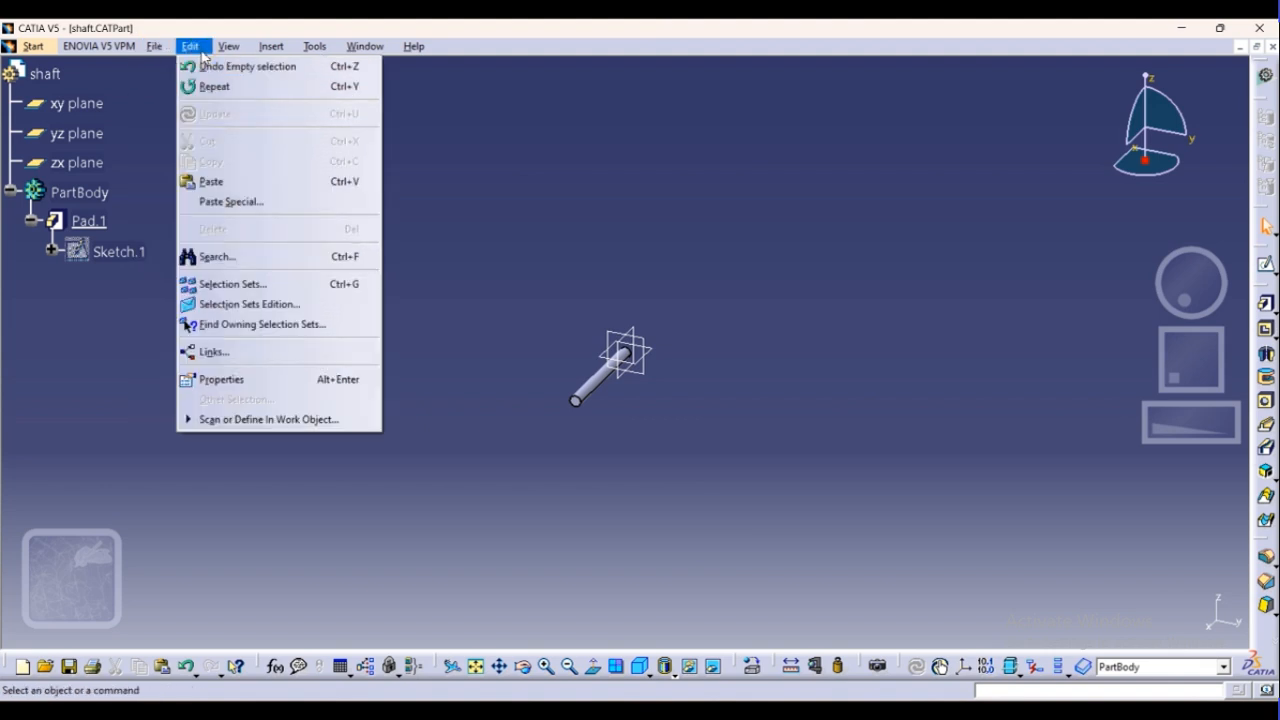
{"action": "left_click", "coordinate": [496, 244]}
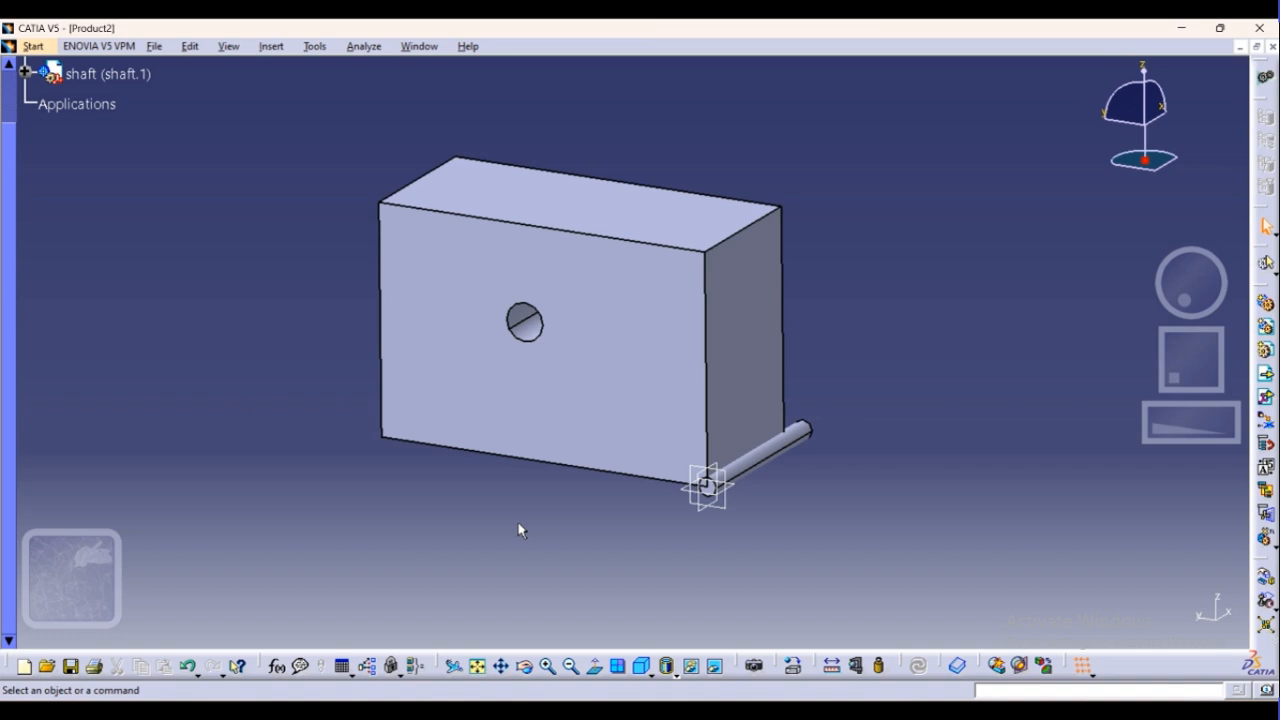
{"action": "left_click", "coordinate": [262, 49]}
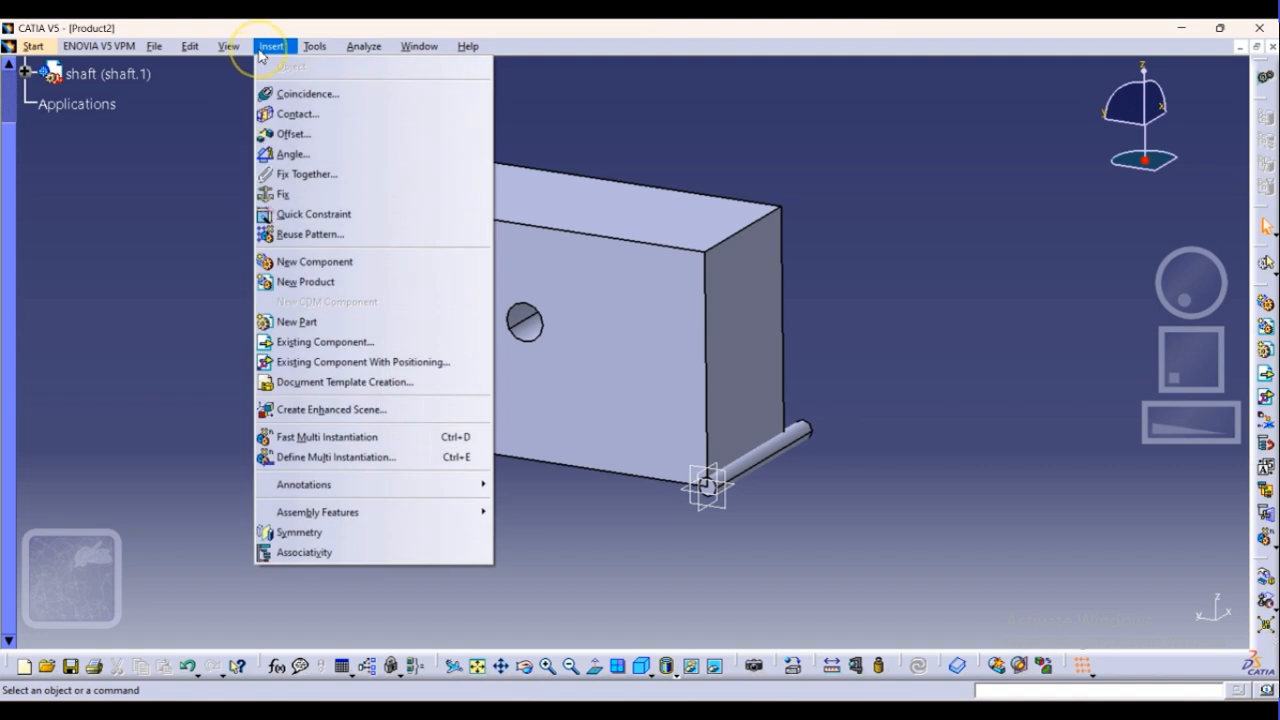
{"action": "left_click", "coordinate": [311, 109]}
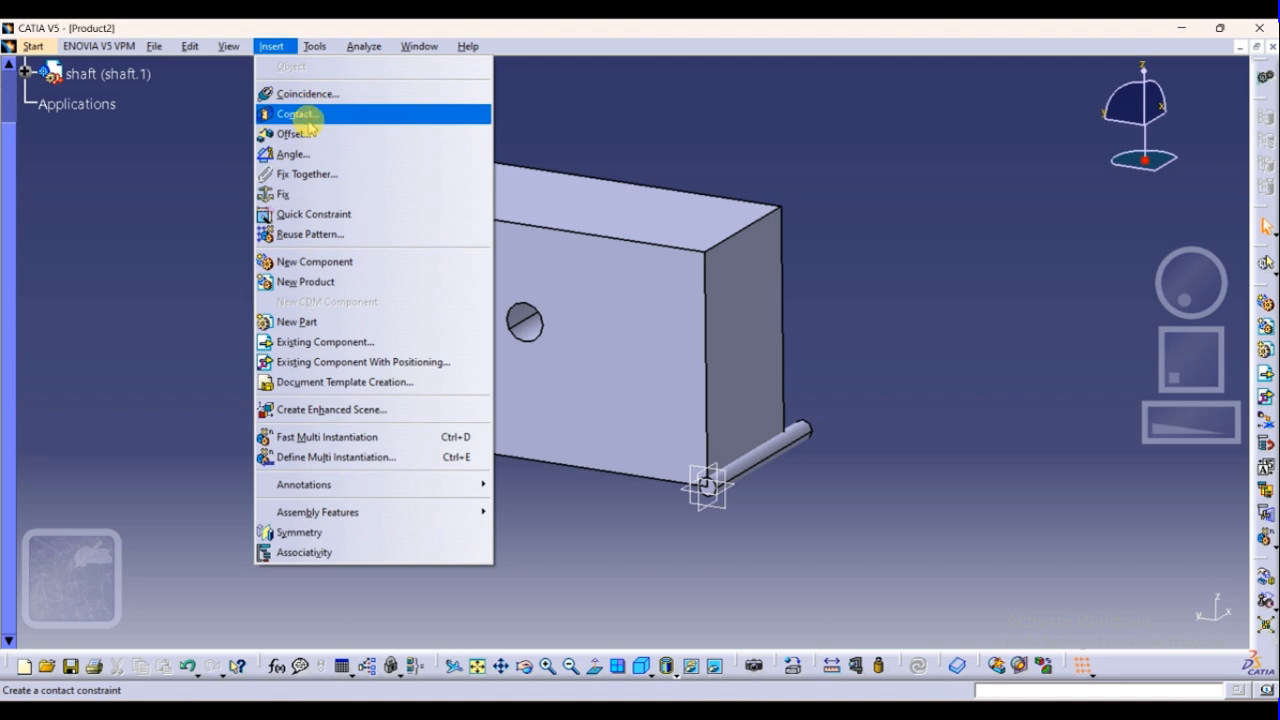
{"action": "left_click", "coordinate": [304, 157]}
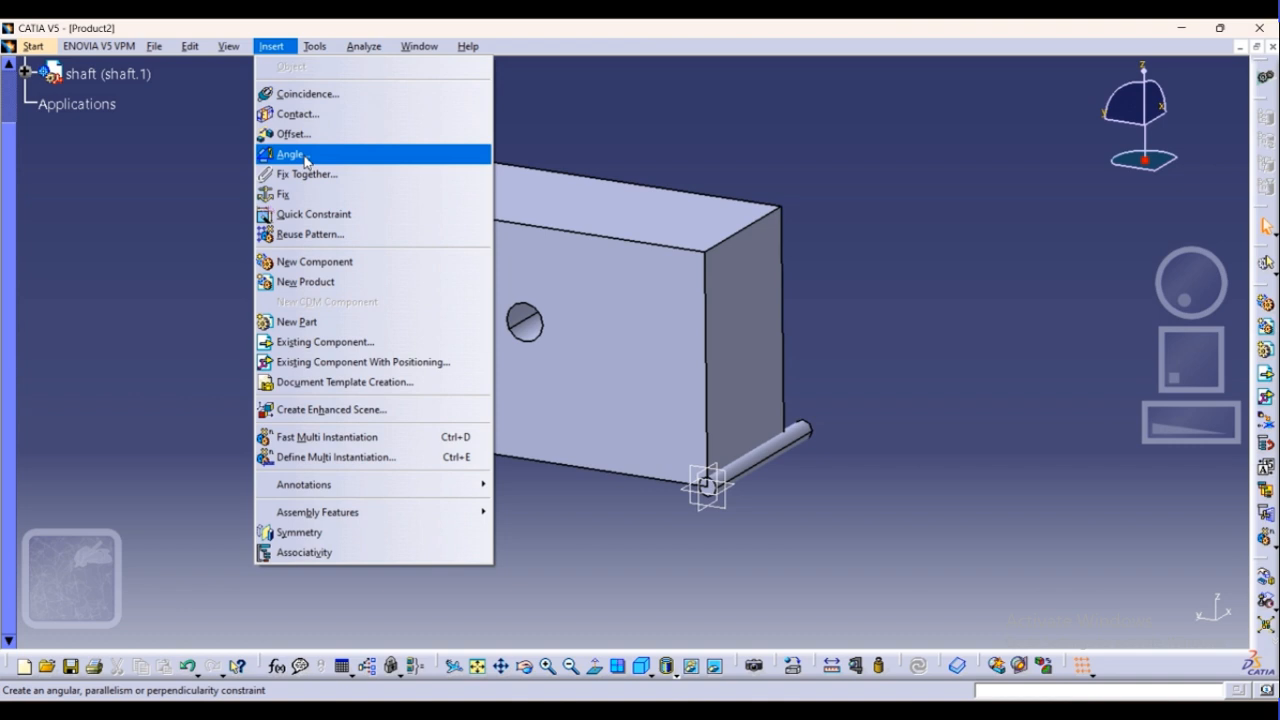
{"action": "left_click", "coordinate": [298, 175]}
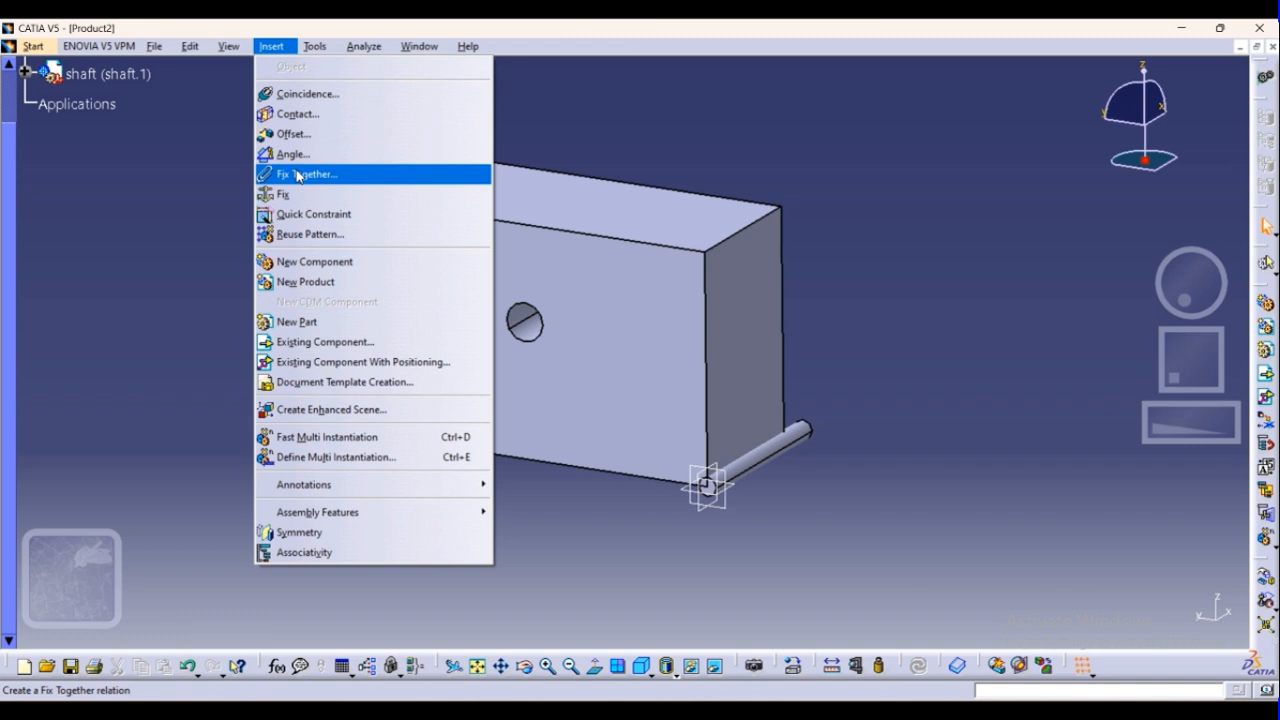
{"action": "left_click", "coordinate": [289, 196]}
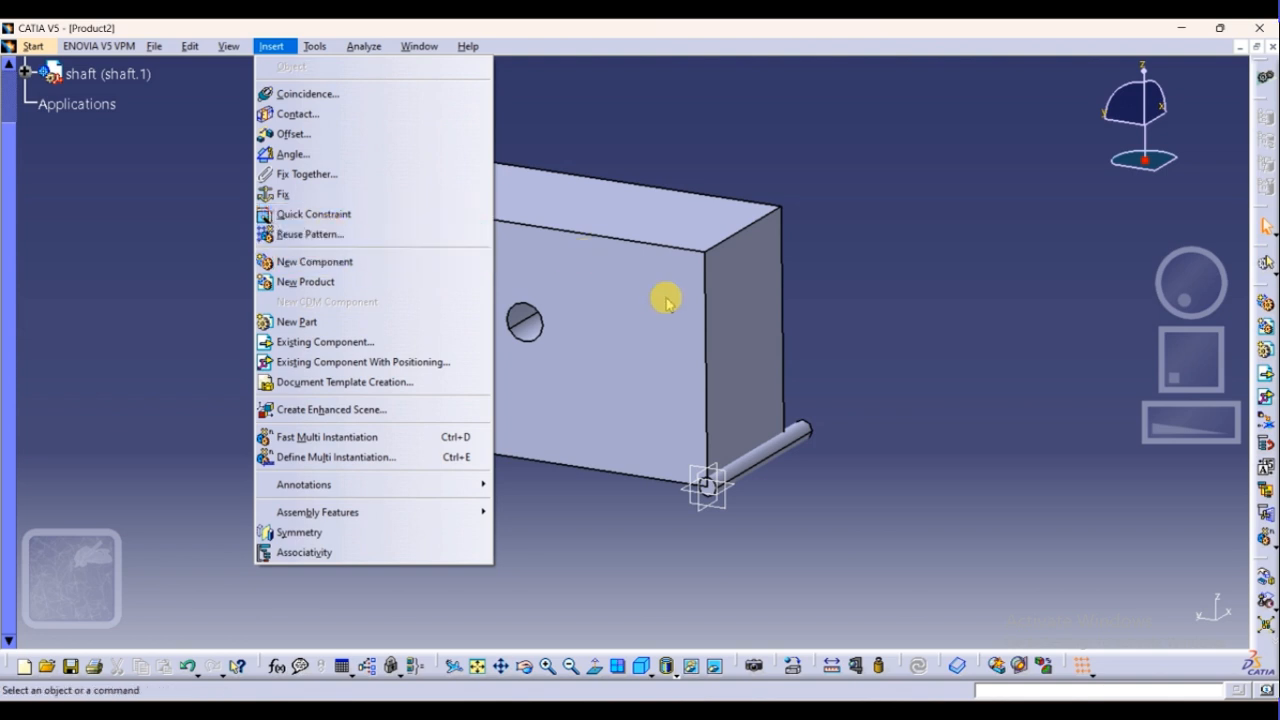
{"action": "left_click", "coordinate": [328, 272]}
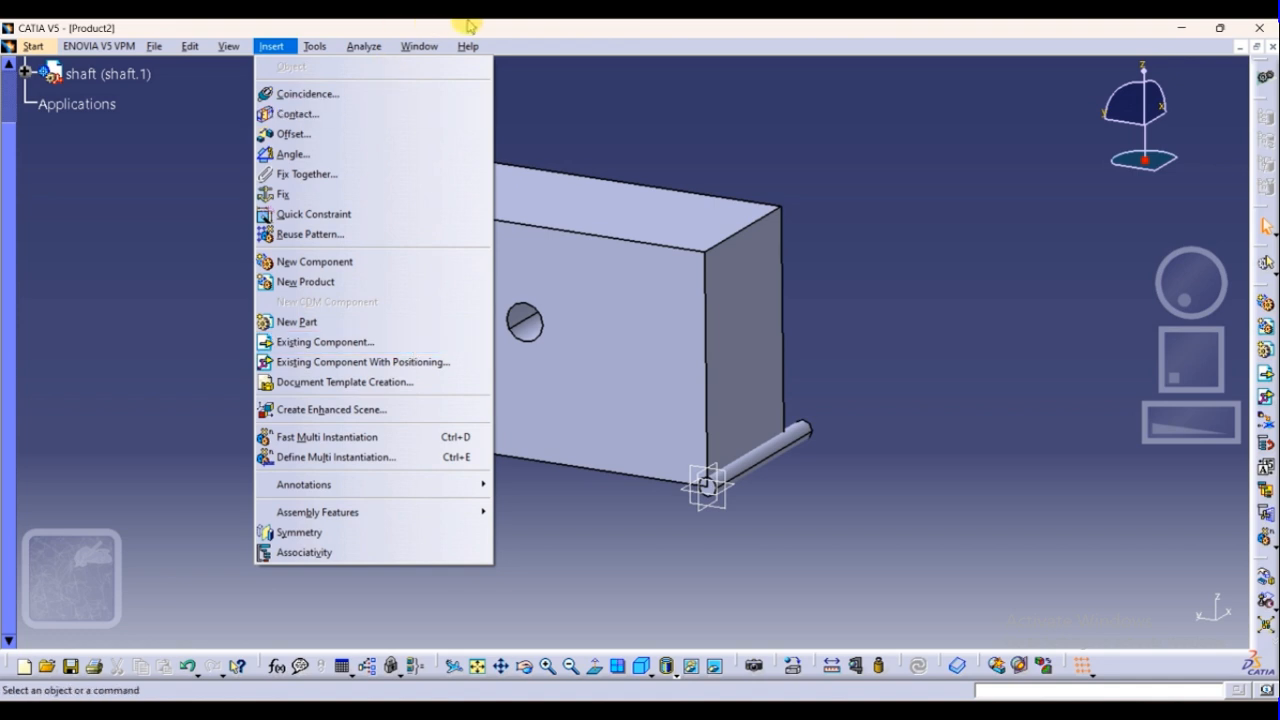
Apply a Fix Together constraint linking the shaft and the Block
{"action": "mouse_move", "coordinate": [270, 46]}
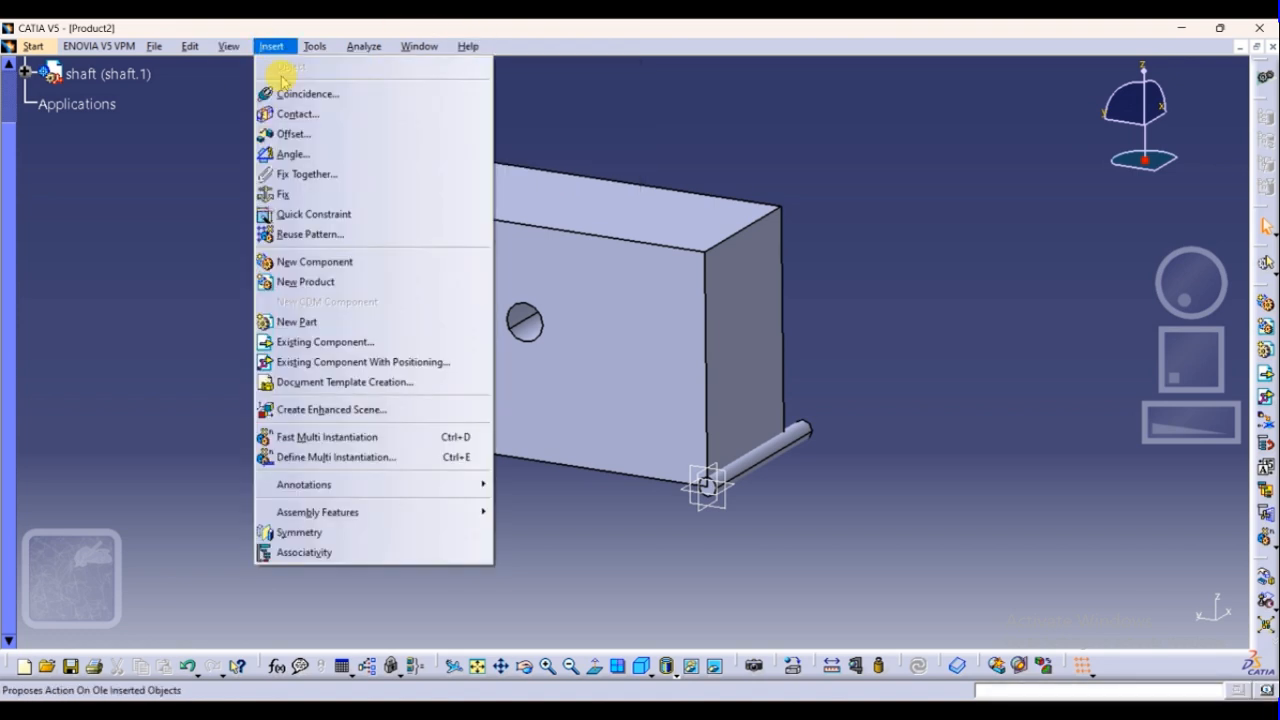
{"action": "left_click", "coordinate": [296, 177]}
{"action": "left_click", "coordinate": [765, 452]}
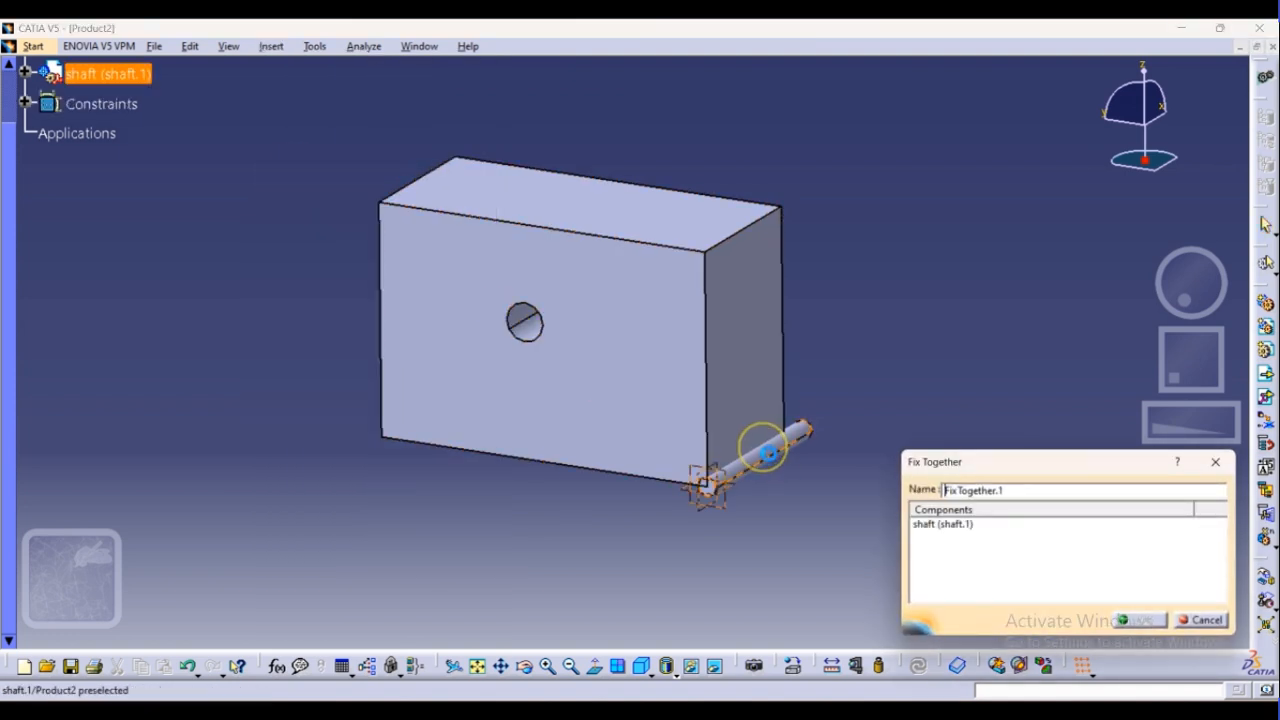
{"action": "left_click", "coordinate": [522, 325]}
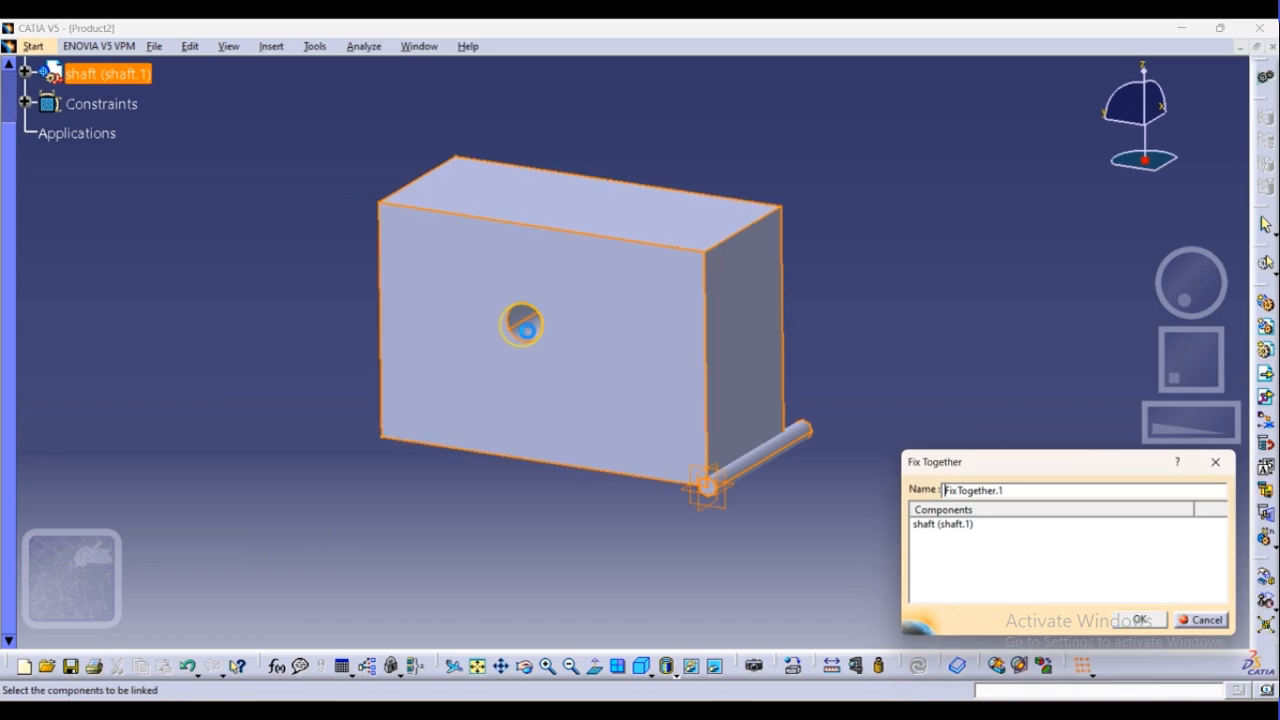
{"action": "left_click", "coordinate": [1145, 620]}
{"action": "left_click", "coordinate": [781, 456]}
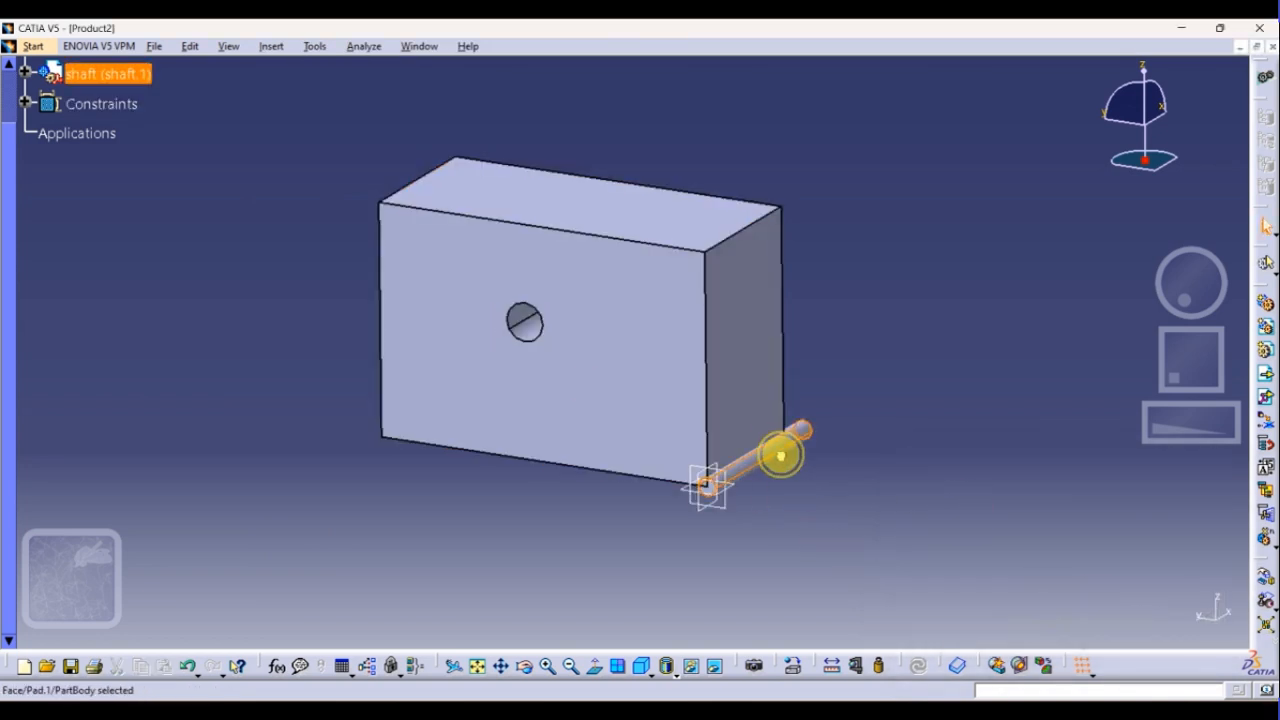
{"action": "left_click", "coordinate": [830, 515]}
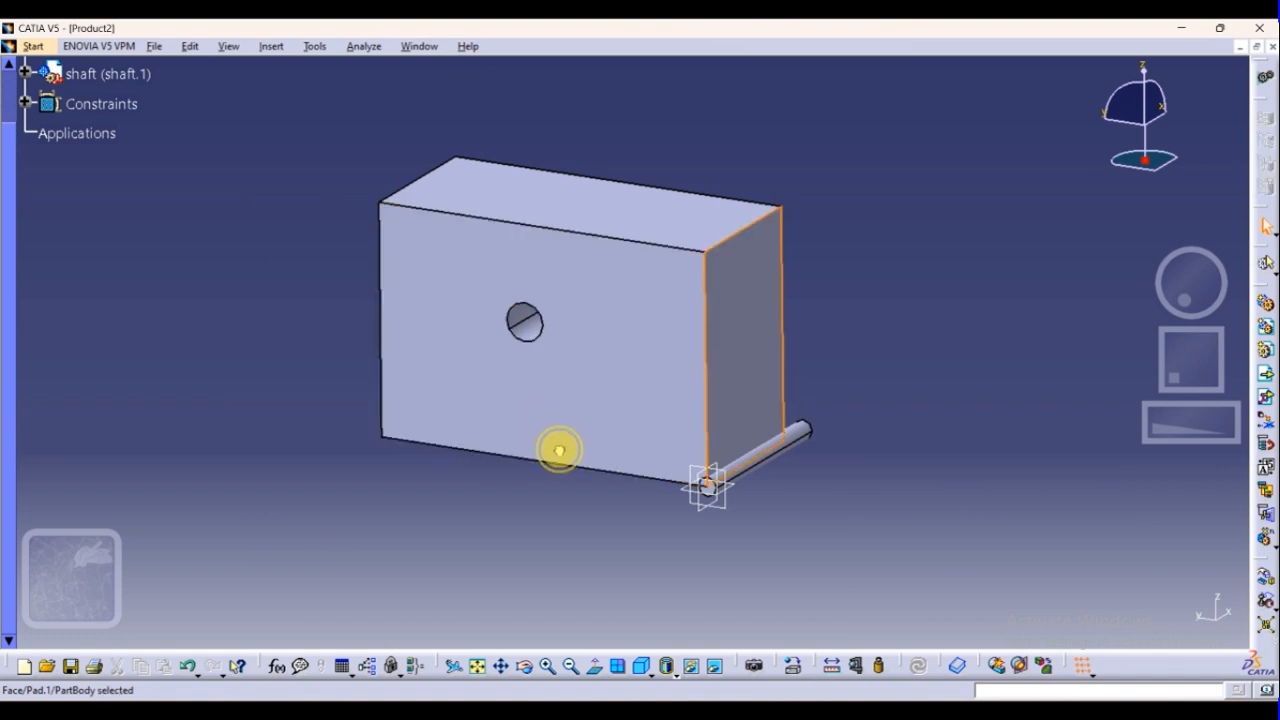
{"action": "left_click", "coordinate": [683, 329]}
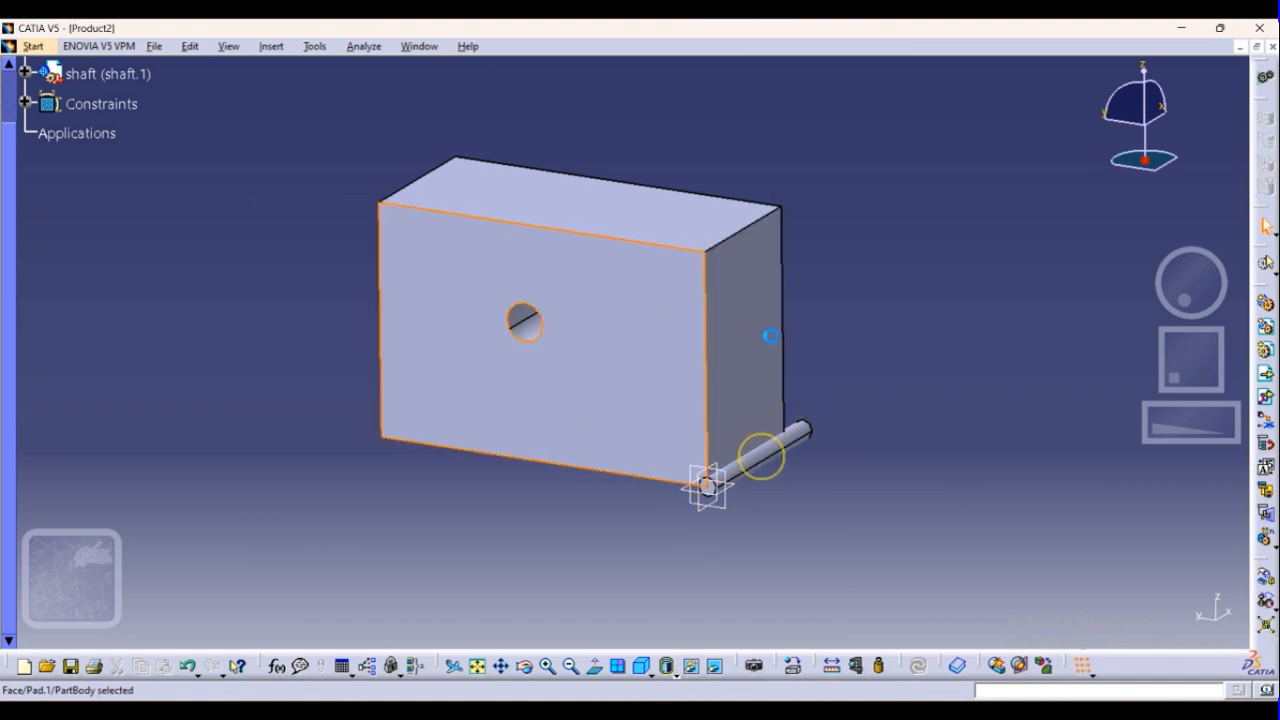
{"action": "left_click", "coordinate": [728, 404]}
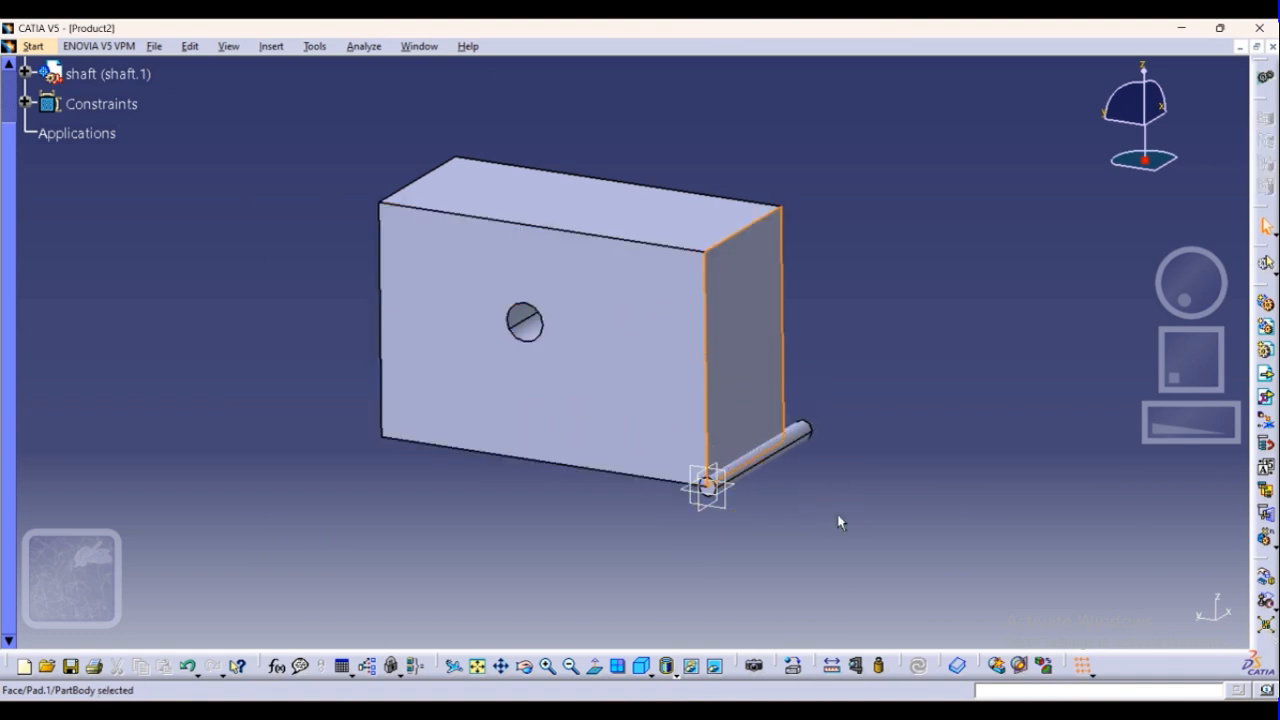
{"action": "key", "text": "ctrl+z"}
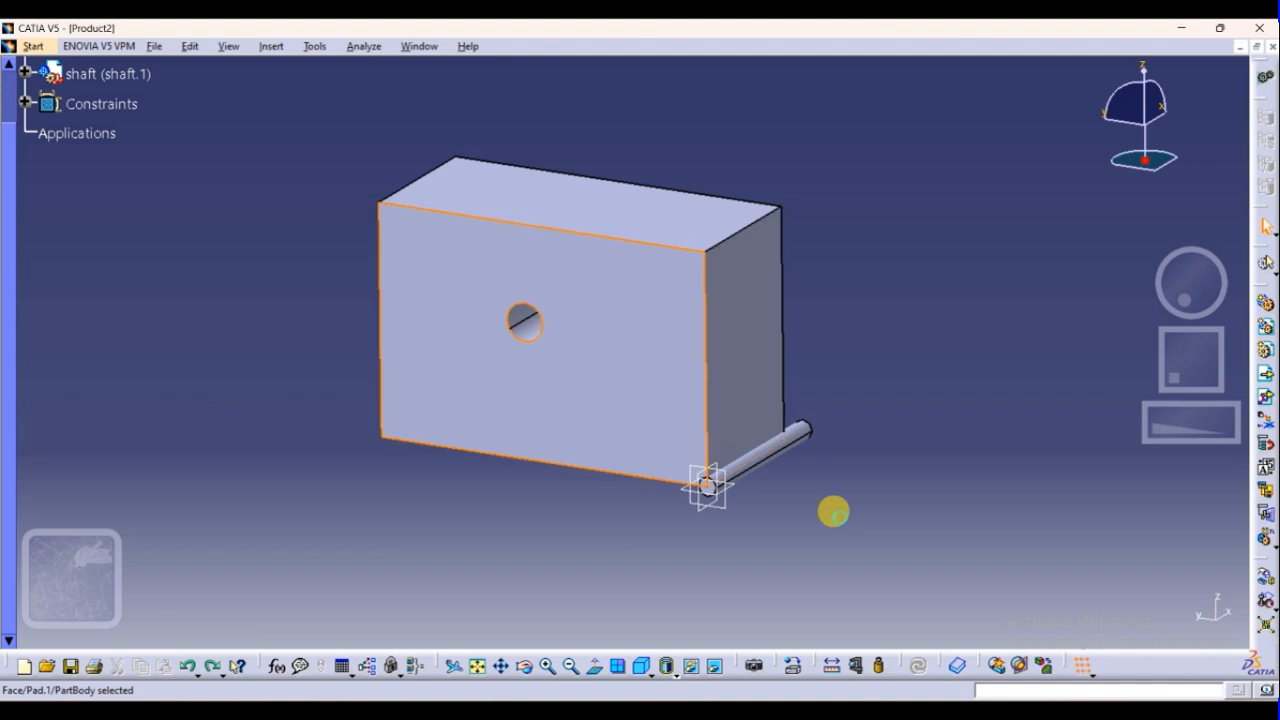
Add a coincidence constraint between the shaft and the hole in the Block
{"action": "left_click", "coordinate": [271, 47]}
{"action": "left_click", "coordinate": [285, 92]}
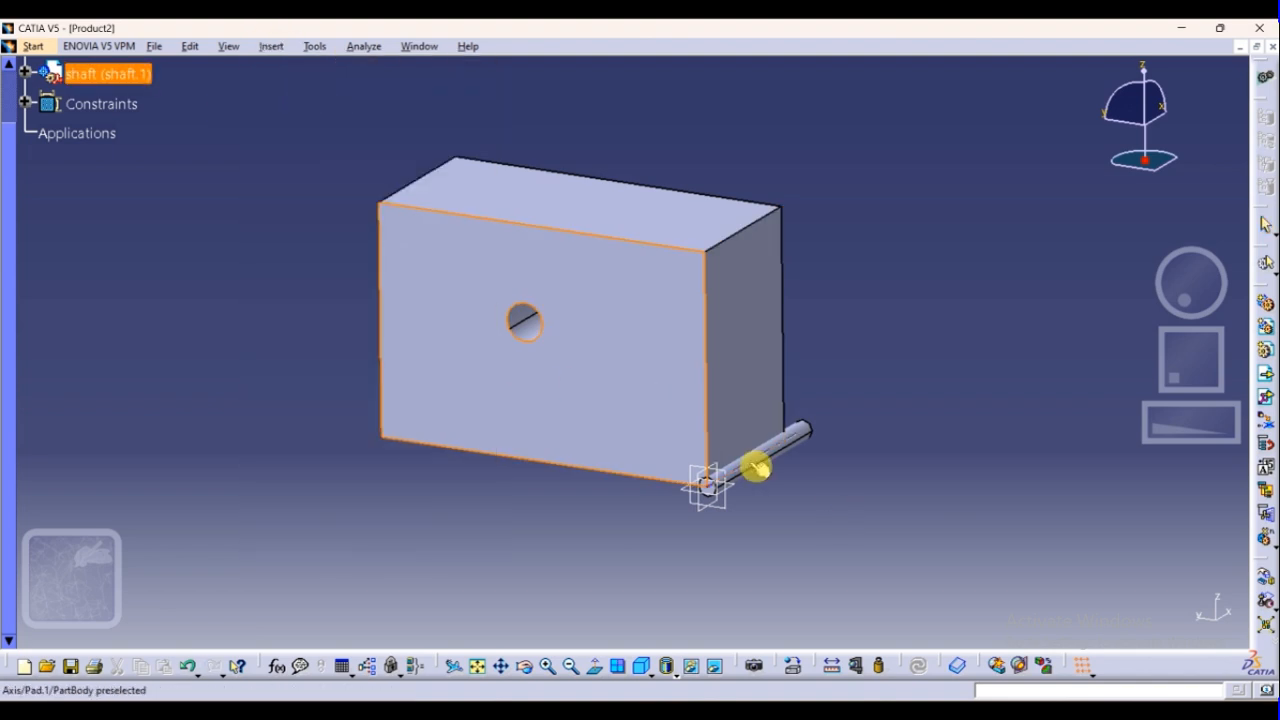
{"action": "left_click", "coordinate": [756, 467]}
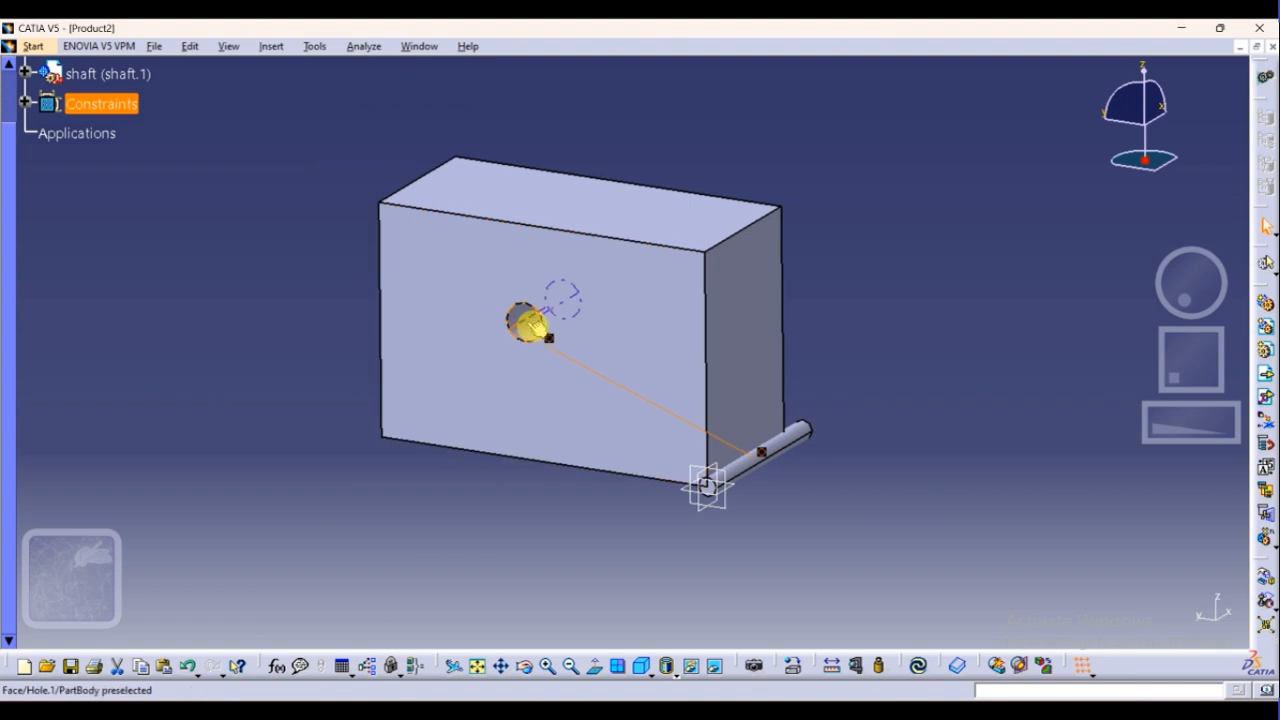
{"action": "left_click", "coordinate": [530, 322]}
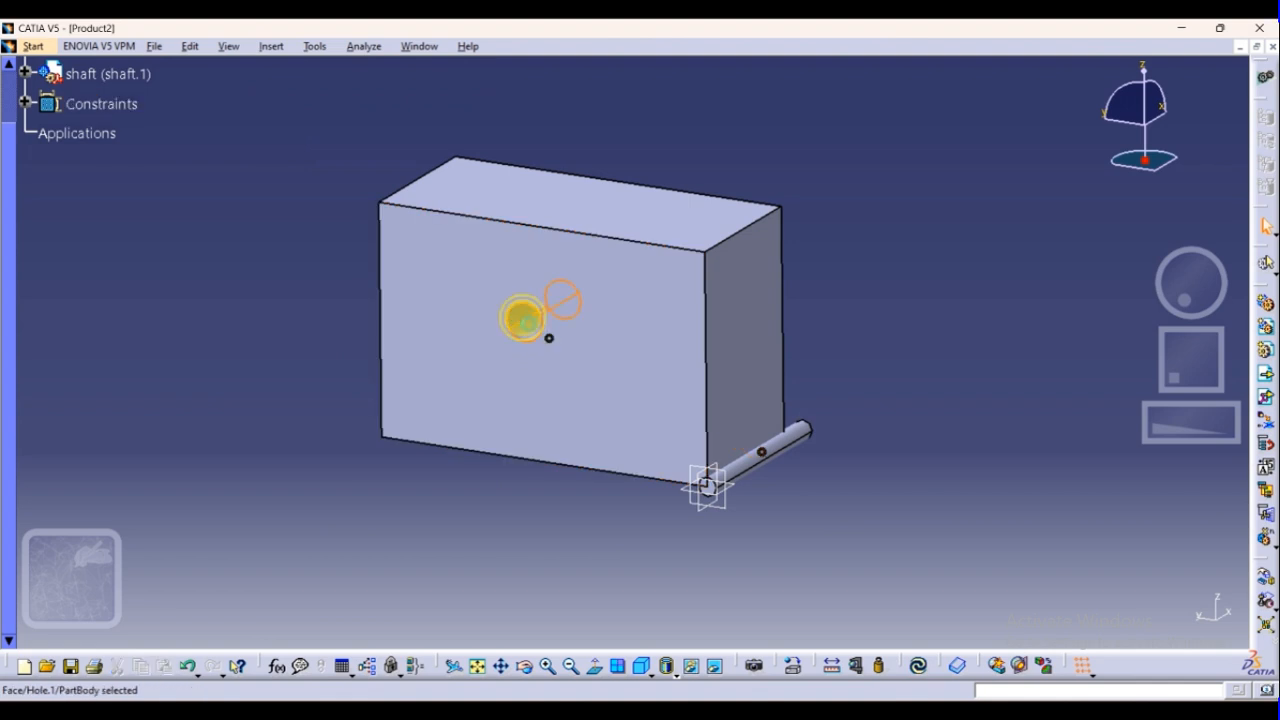
{"action": "left_click", "coordinate": [735, 560]}
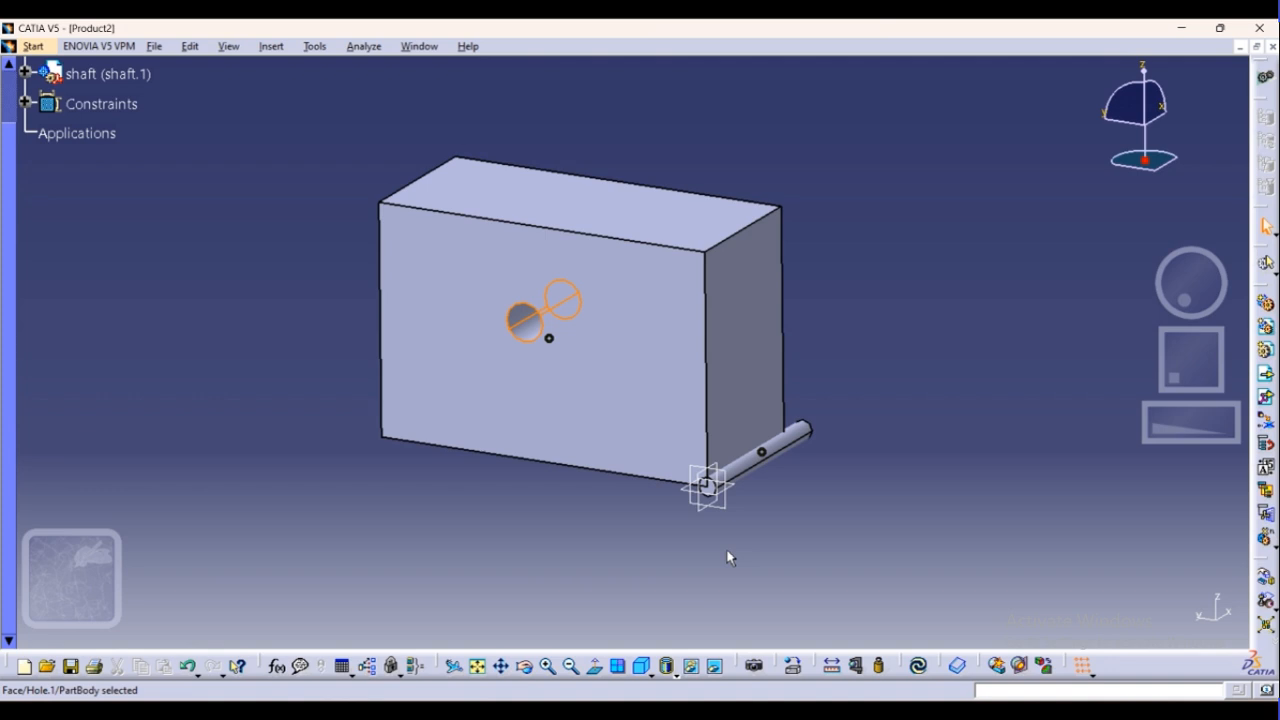
Set component manipulation to movement along the Y axis and toggle the option to respect constraints
{"action": "left_click", "coordinate": [1271, 590]}
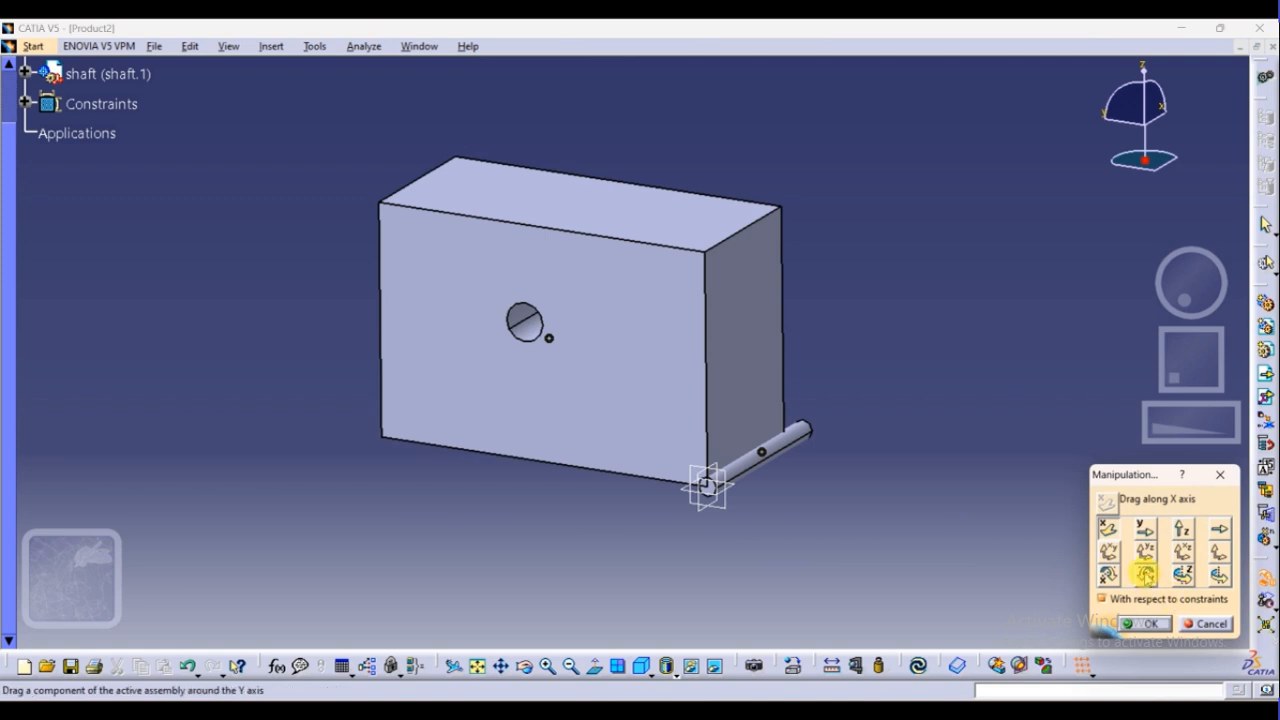
{"action": "left_click", "coordinate": [1145, 529]}
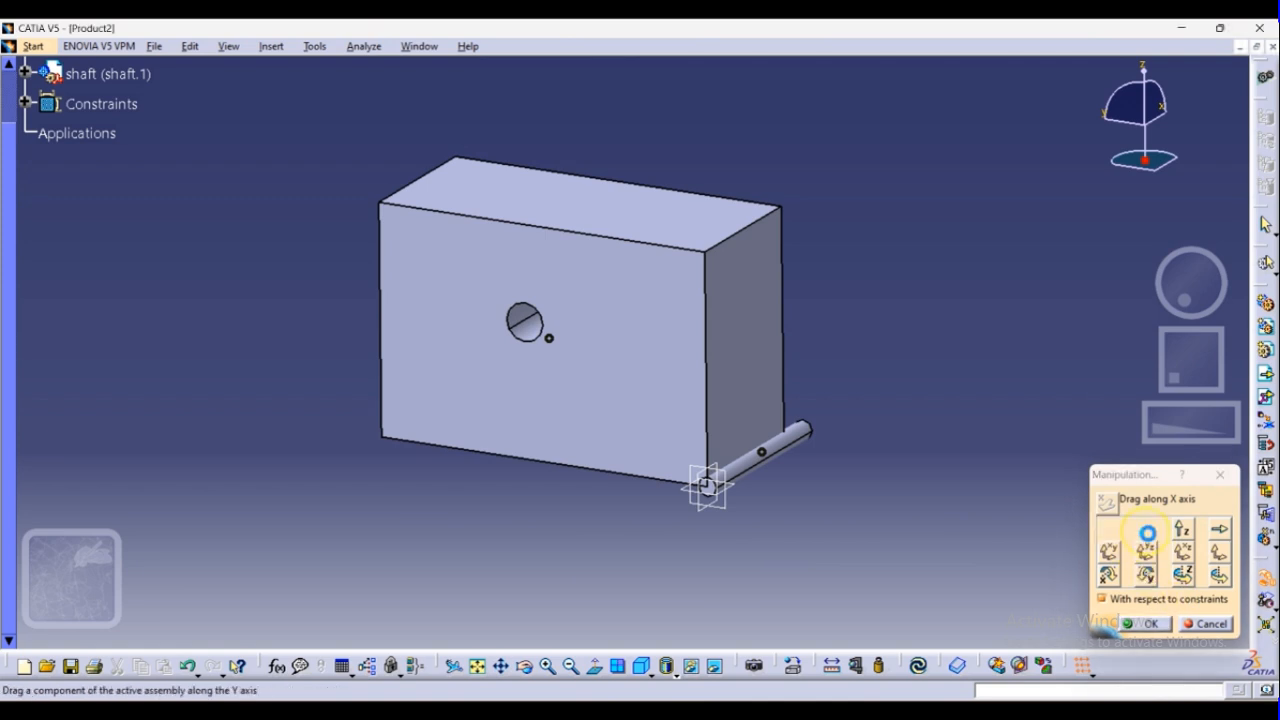
{"action": "left_click", "coordinate": [1104, 599]}
{"action": "left_click", "coordinate": [1143, 623]}
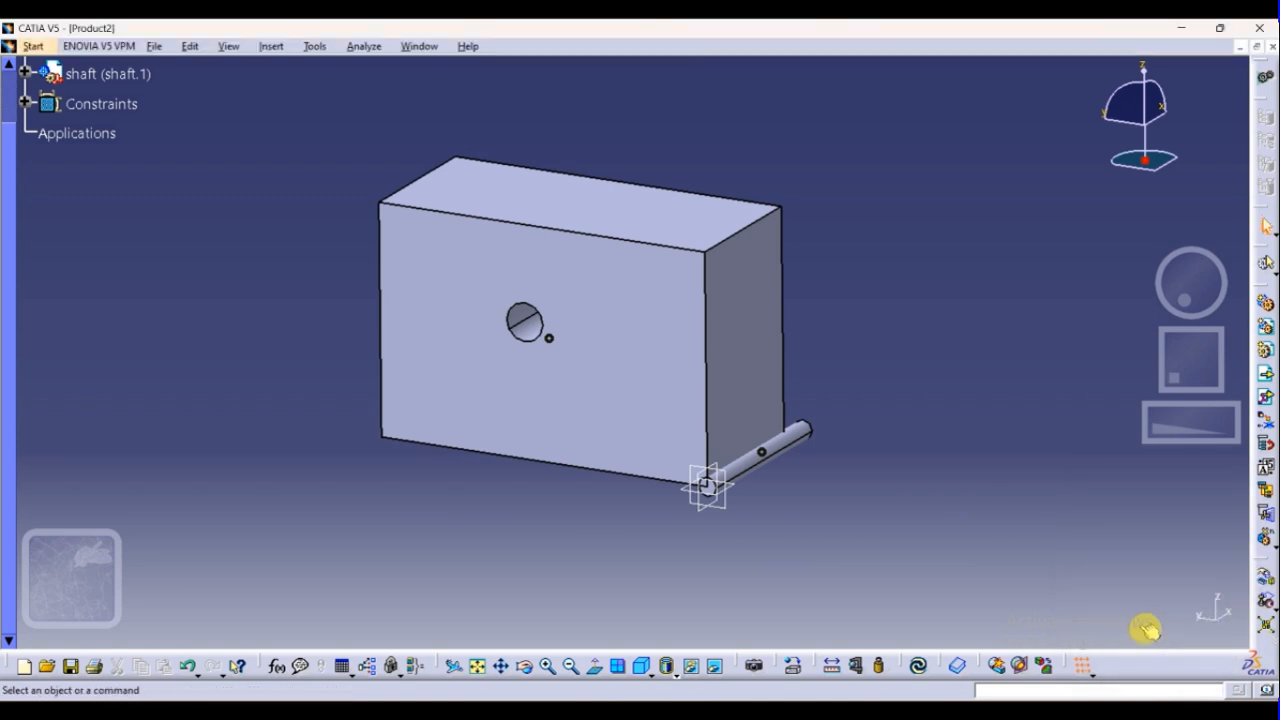
Examine the coincidence and Fix Together constraints between the shaft and Block and which geometry they link
{"action": "left_click", "coordinate": [762, 452]}
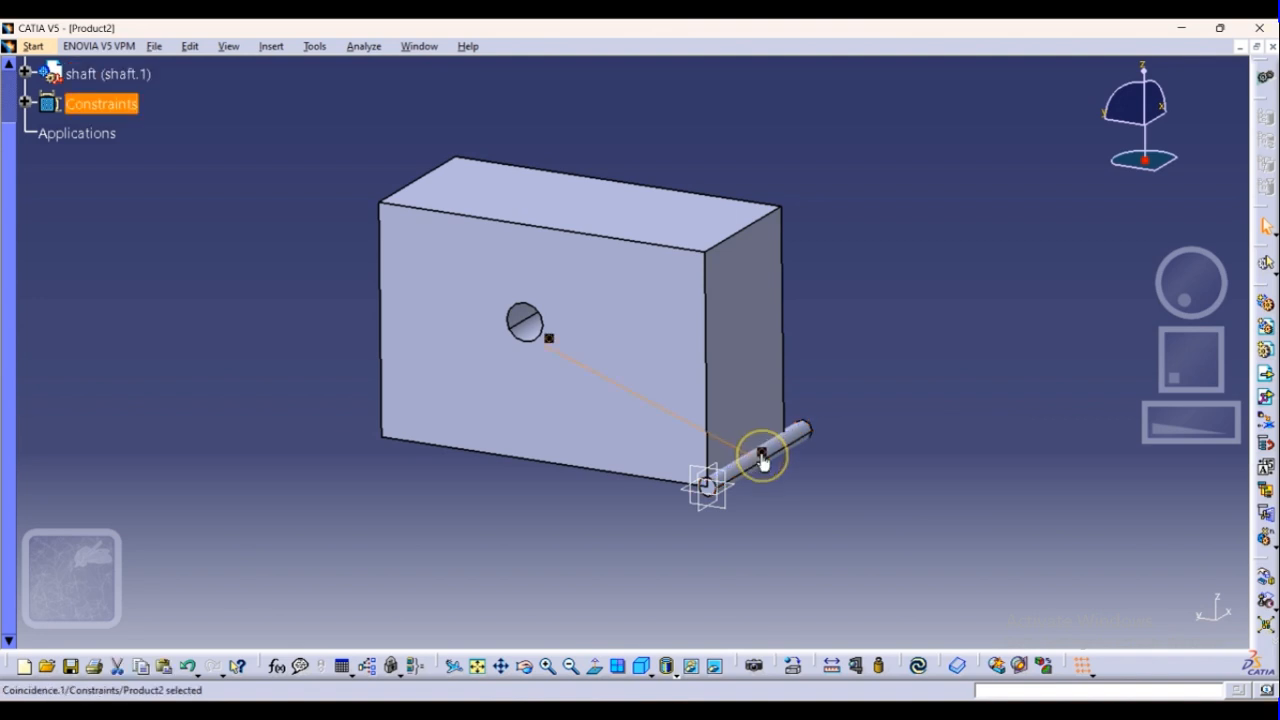
{"action": "left_click", "coordinate": [769, 456]}
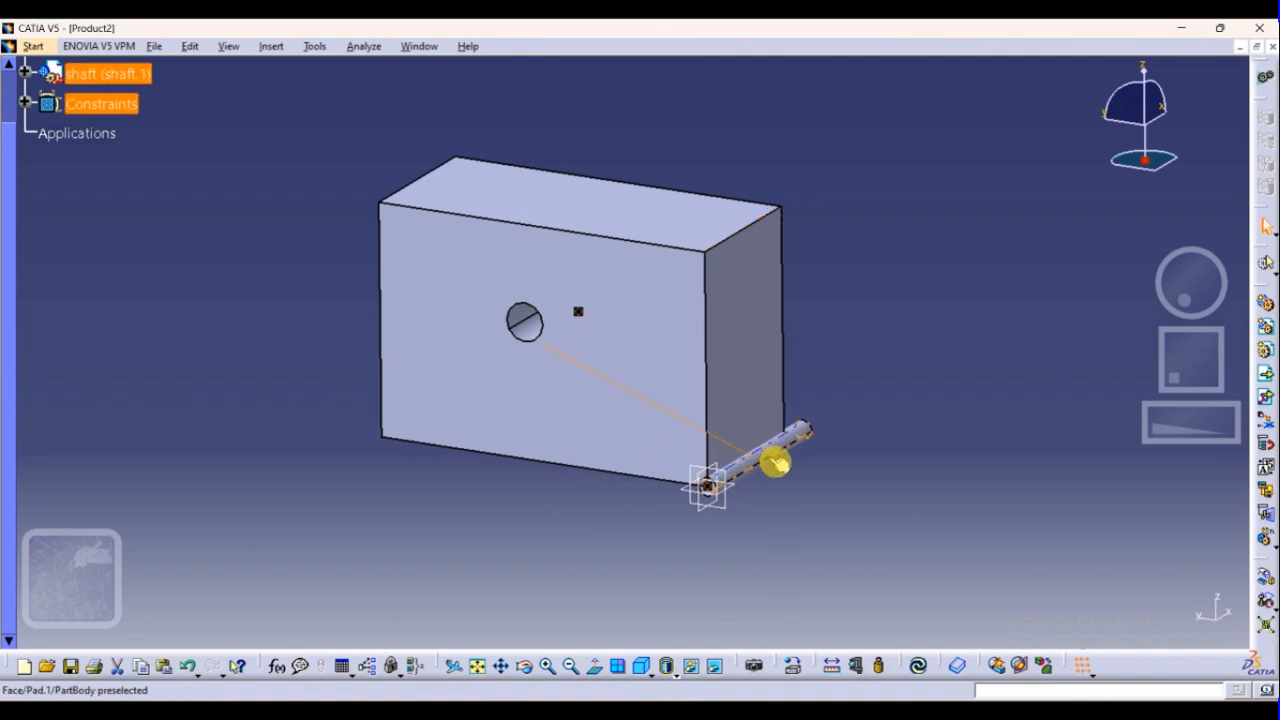
{"action": "double_click", "coordinate": [765, 455]}
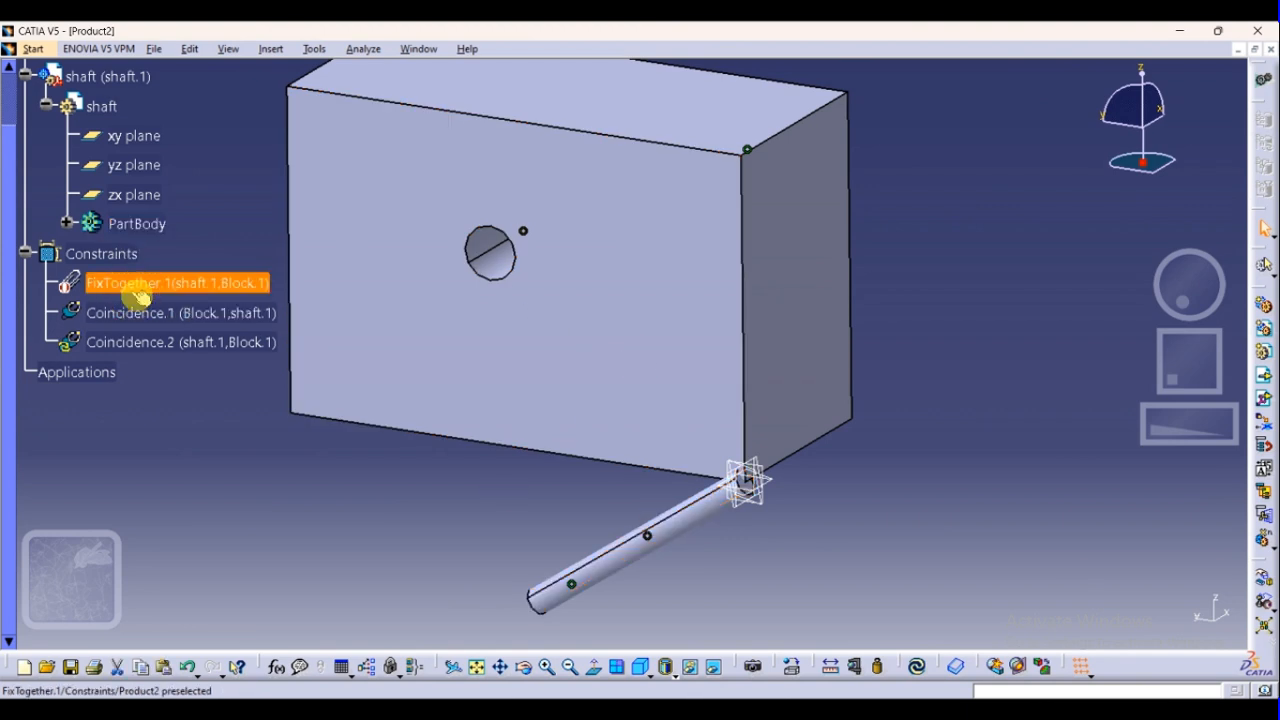
{"action": "left_click", "coordinate": [172, 345]}
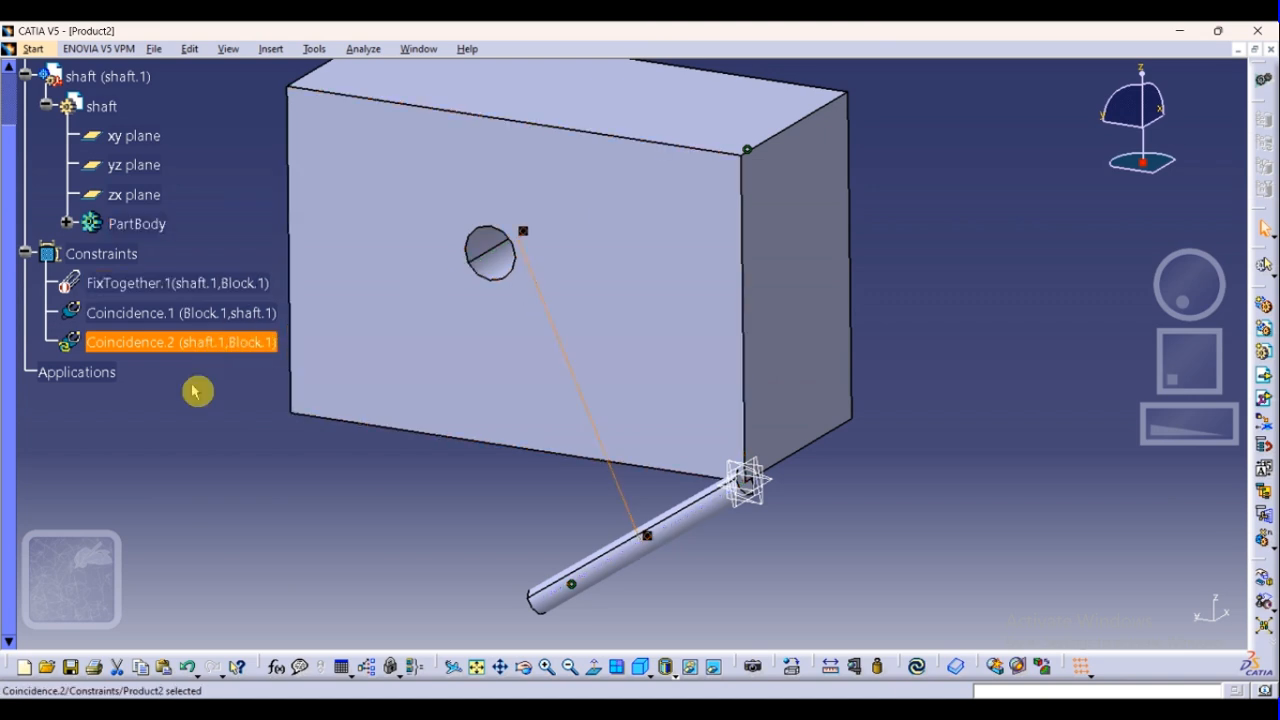
{"action": "left_click", "coordinate": [286, 514]}
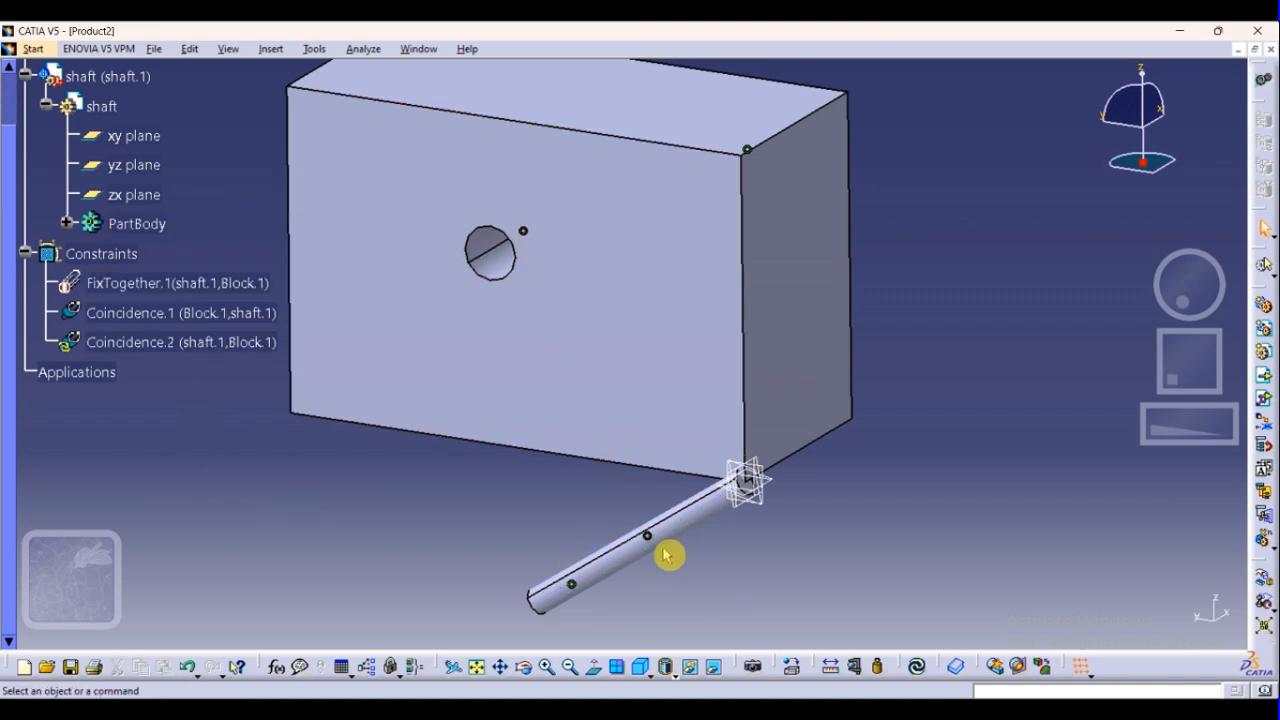
{"action": "left_click", "coordinate": [676, 522]}
{"action": "left_click", "coordinate": [171, 283]}
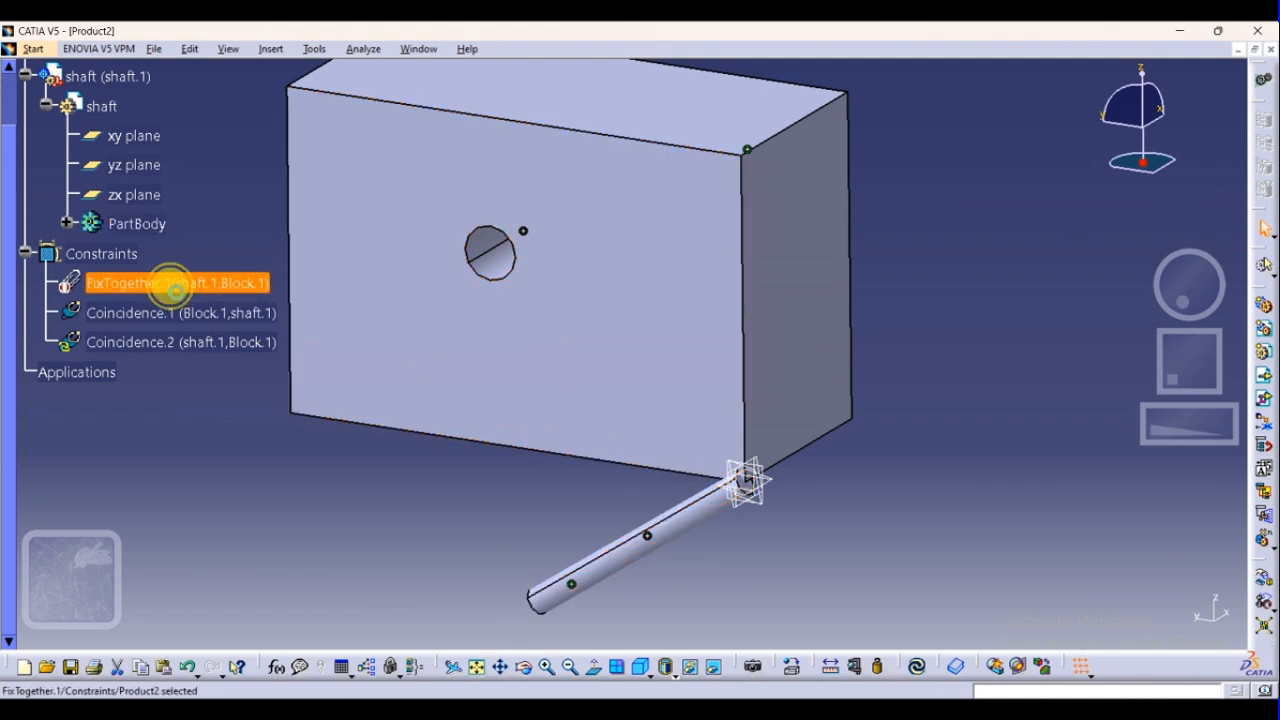
{"action": "left_click", "coordinate": [616, 569]}
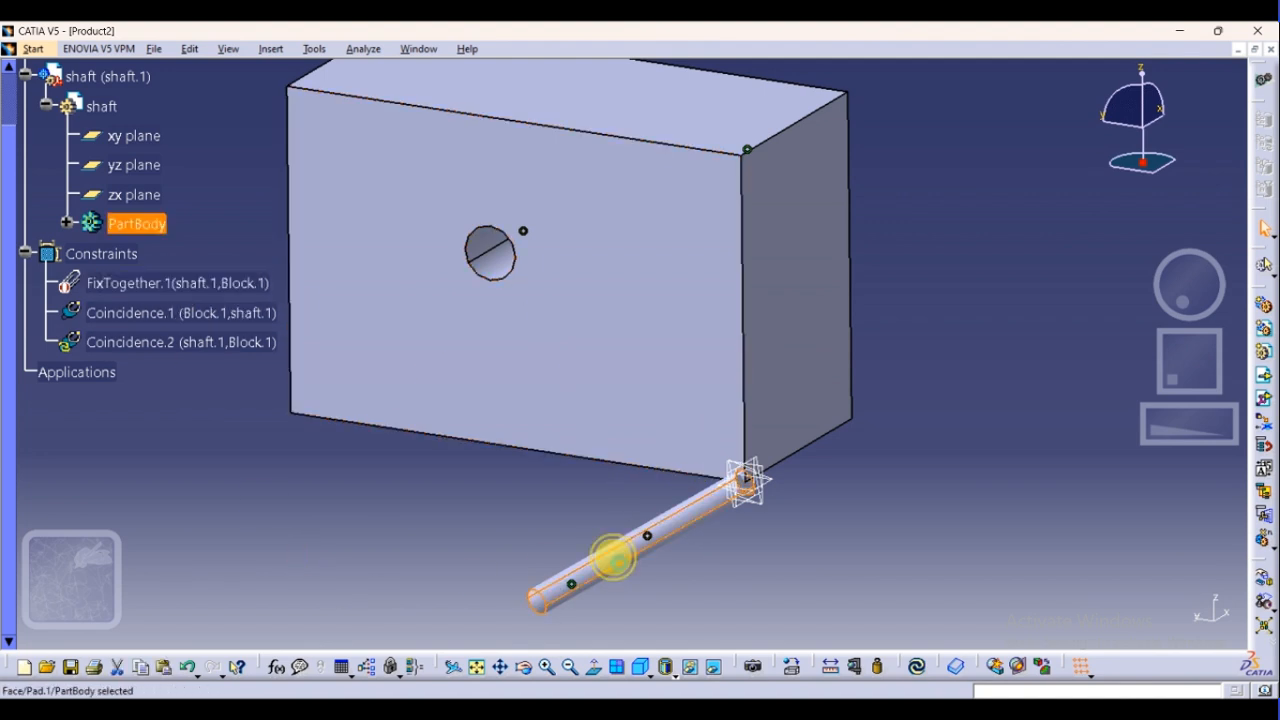
{"action": "left_click", "coordinate": [464, 532]}
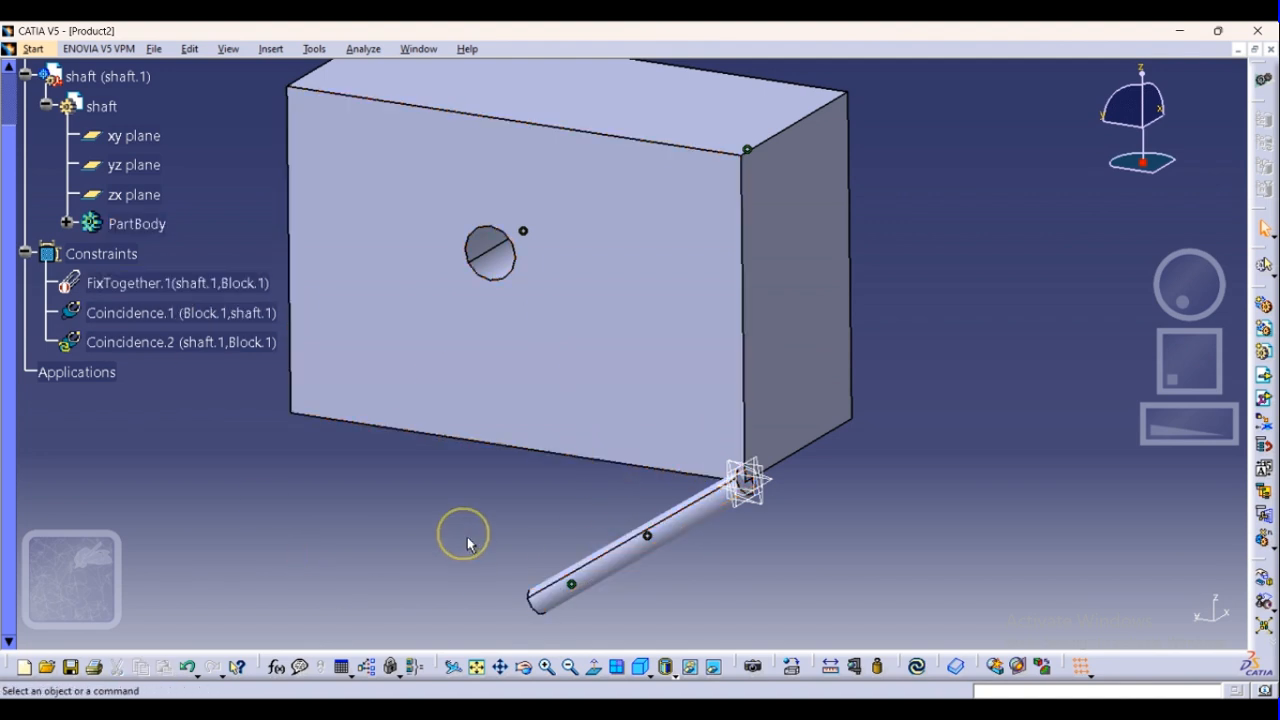
Delete both coincidence constraints and the Fix Together constraint between the shaft and Block
{"action": "left_click", "coordinate": [163, 344]}
{"action": "key", "text": "Delete"}
{"action": "left_click", "coordinate": [163, 316]}
{"action": "key", "text": "Delete"}
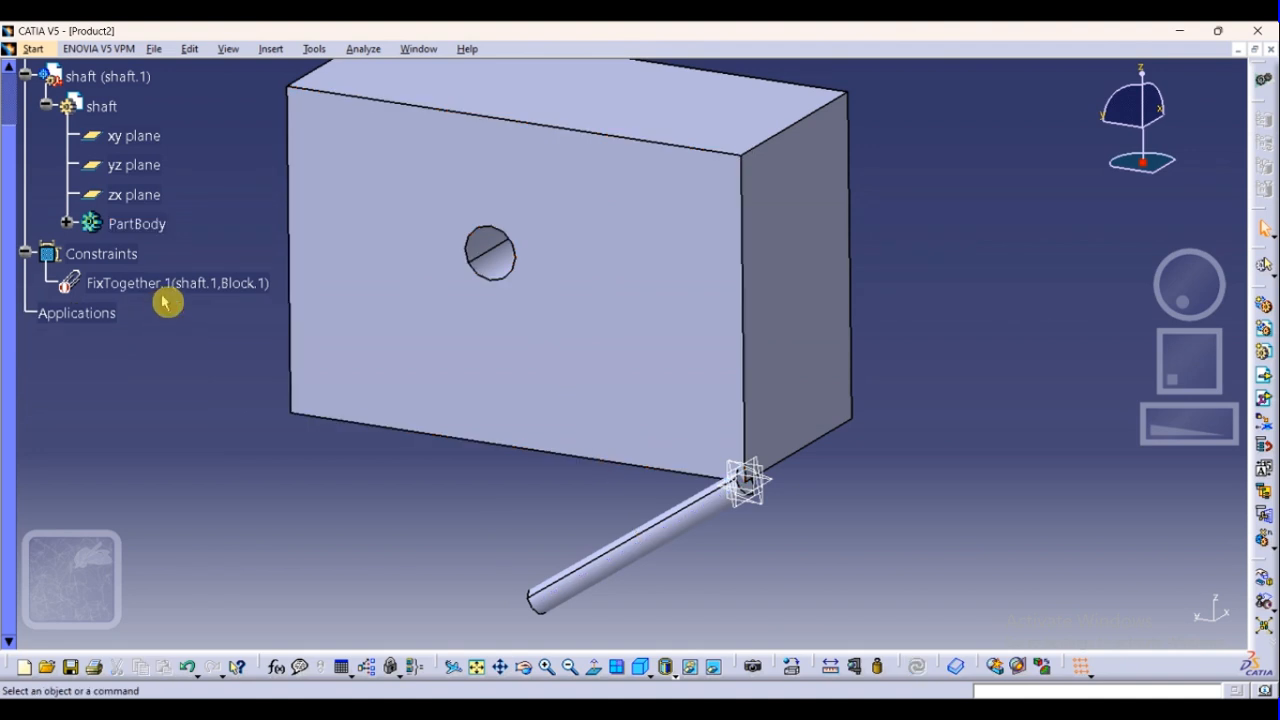
{"action": "left_click", "coordinate": [163, 294]}
{"action": "key", "text": "Delete"}
Move the shaft freehand upward along the Z axis, away from the Block's lower corner, using Manipulation
{"action": "left_click", "coordinate": [592, 578]}
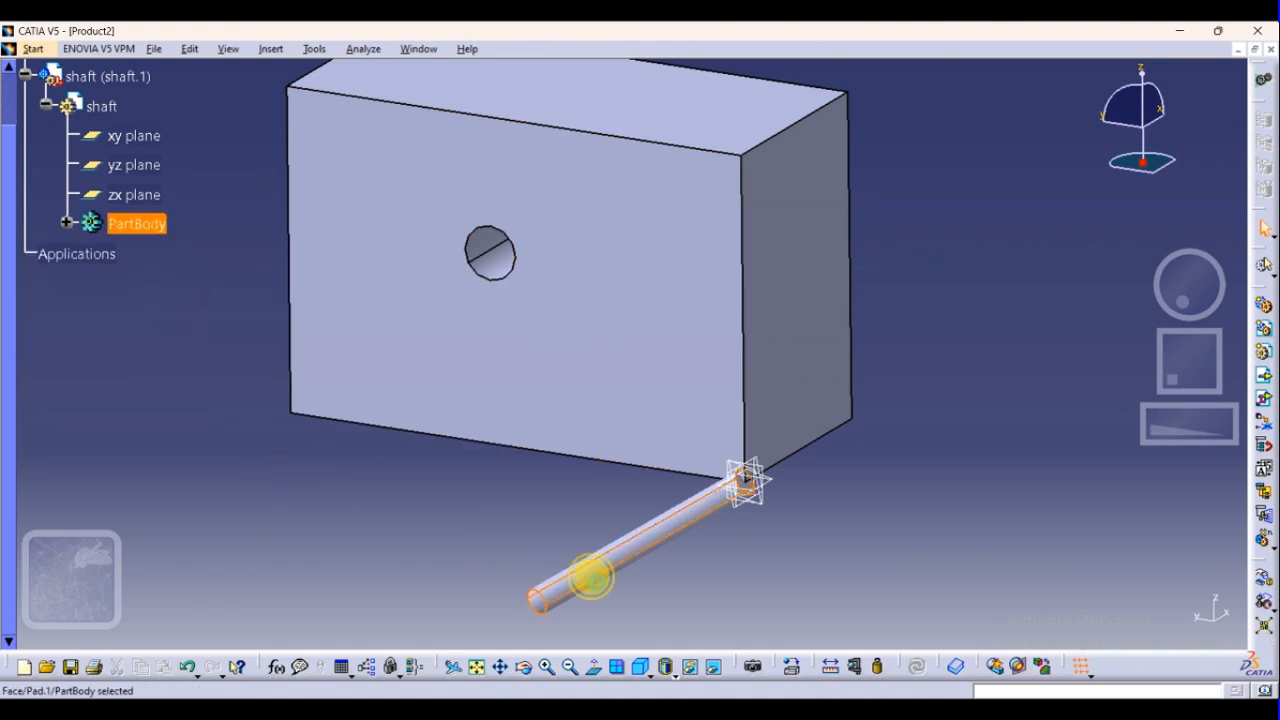
{"action": "left_click", "coordinate": [410, 520]}
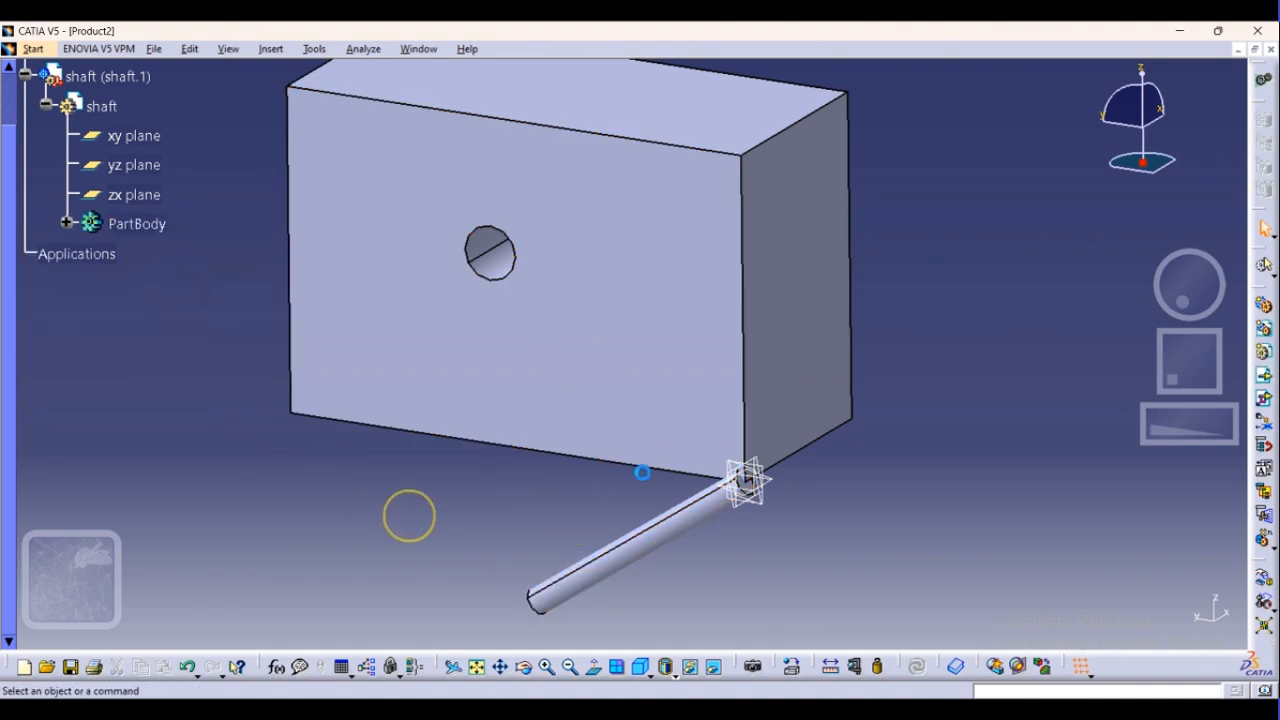
{"action": "left_click", "coordinate": [1264, 582]}
{"action": "left_click", "coordinate": [694, 526]}
{"action": "left_click_drag", "start_coordinate": [678, 520], "coordinate": [586, 366]}
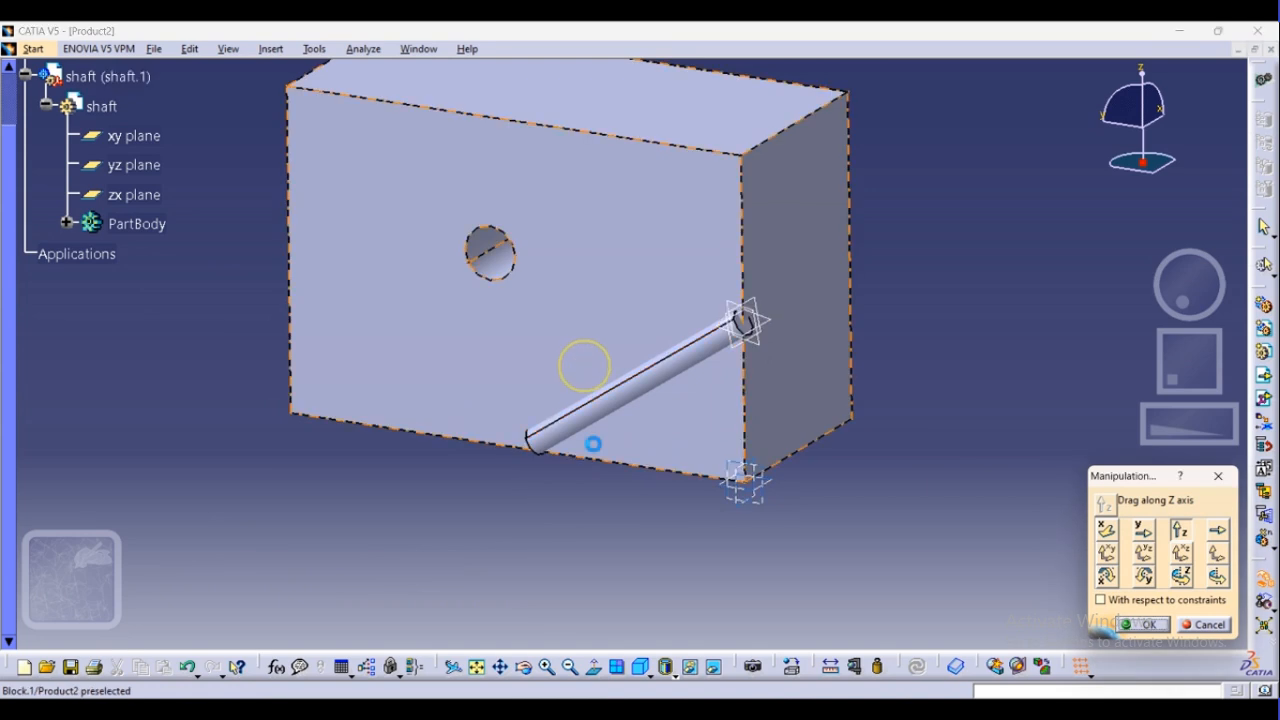
{"action": "left_click", "coordinate": [1140, 624]}
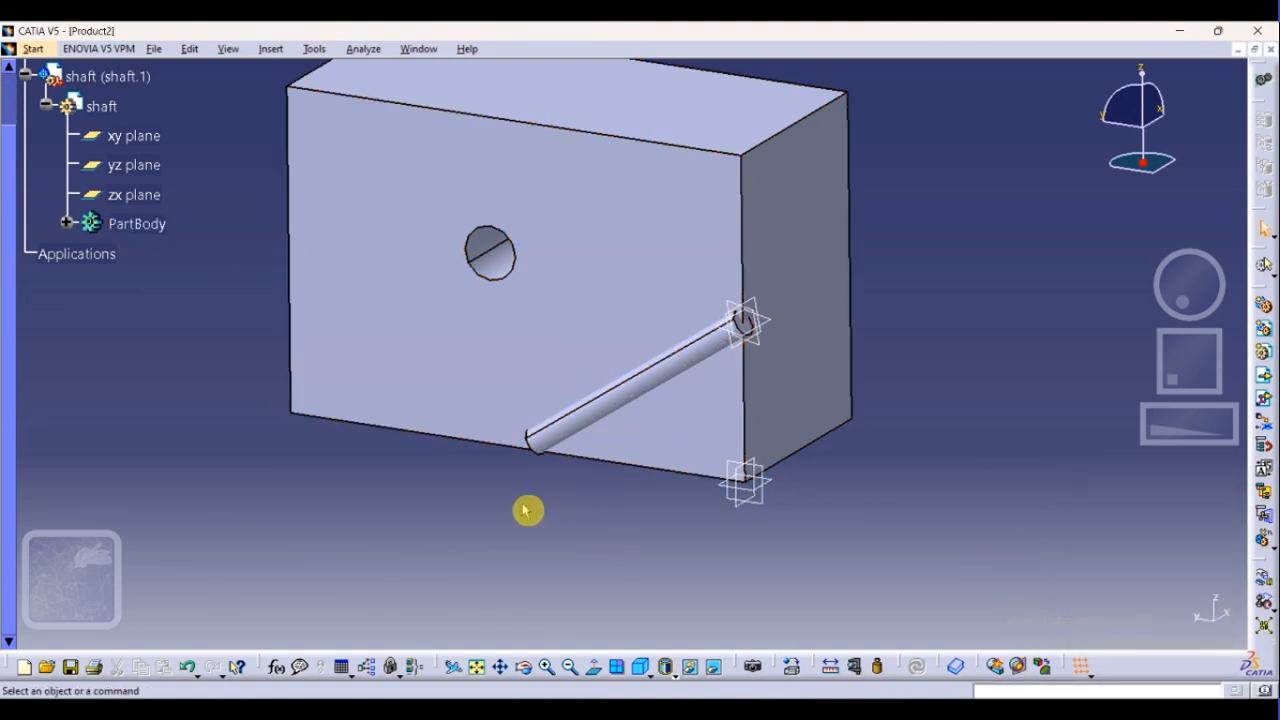
Add a coincidence constraint between the shaft's axis and the Block's hole axis, update the assembly, and check the constraint
{"action": "left_click", "coordinate": [276, 49]}
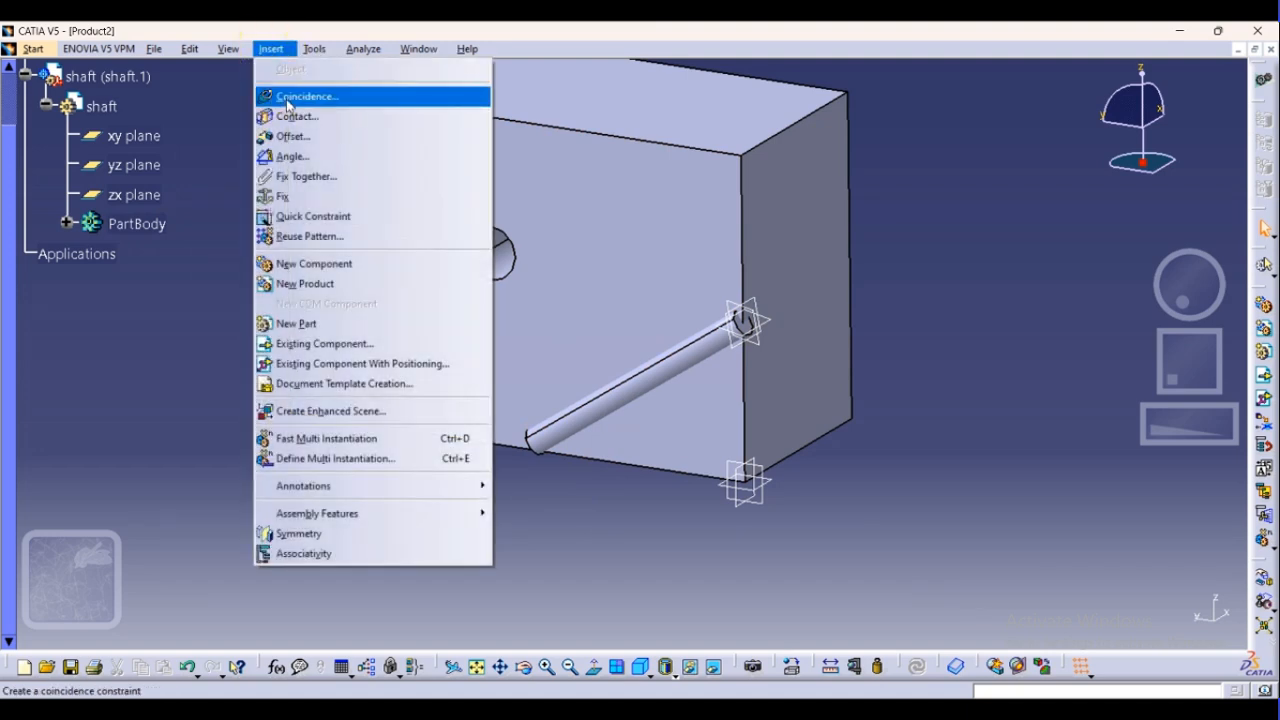
{"action": "left_click", "coordinate": [288, 97]}
{"action": "left_click", "coordinate": [592, 420]}
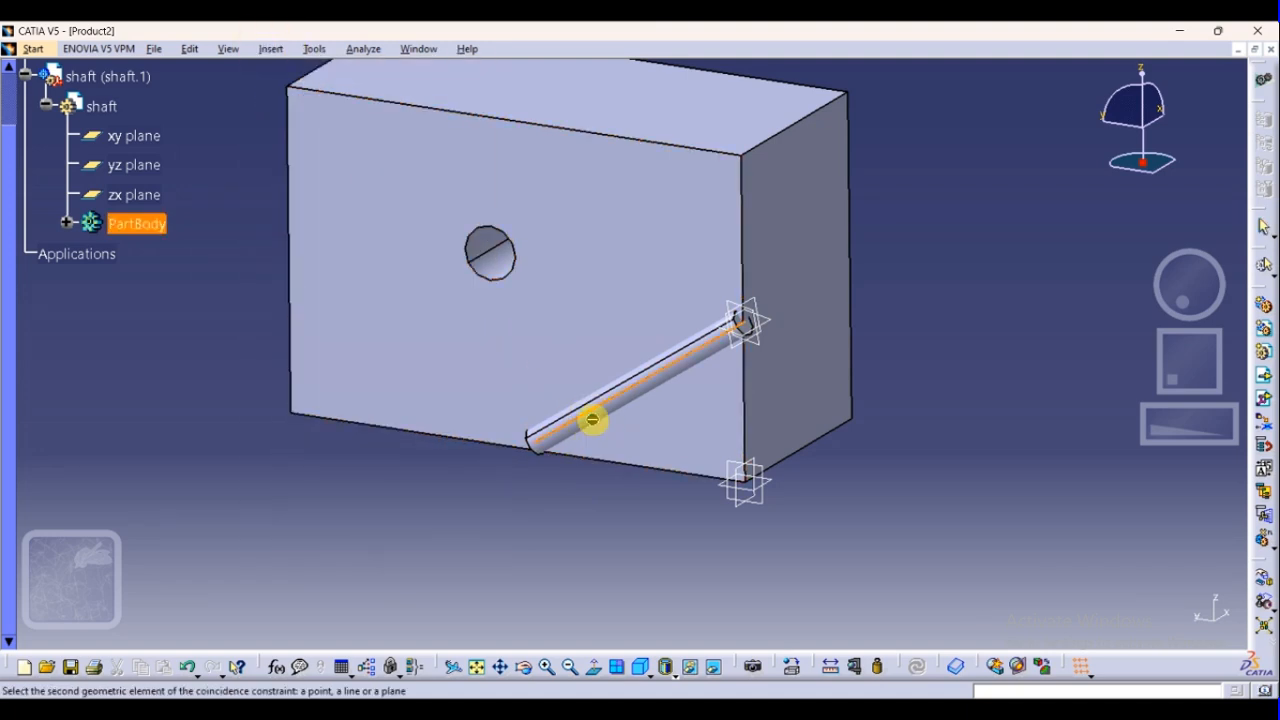
{"action": "left_click", "coordinate": [490, 258]}
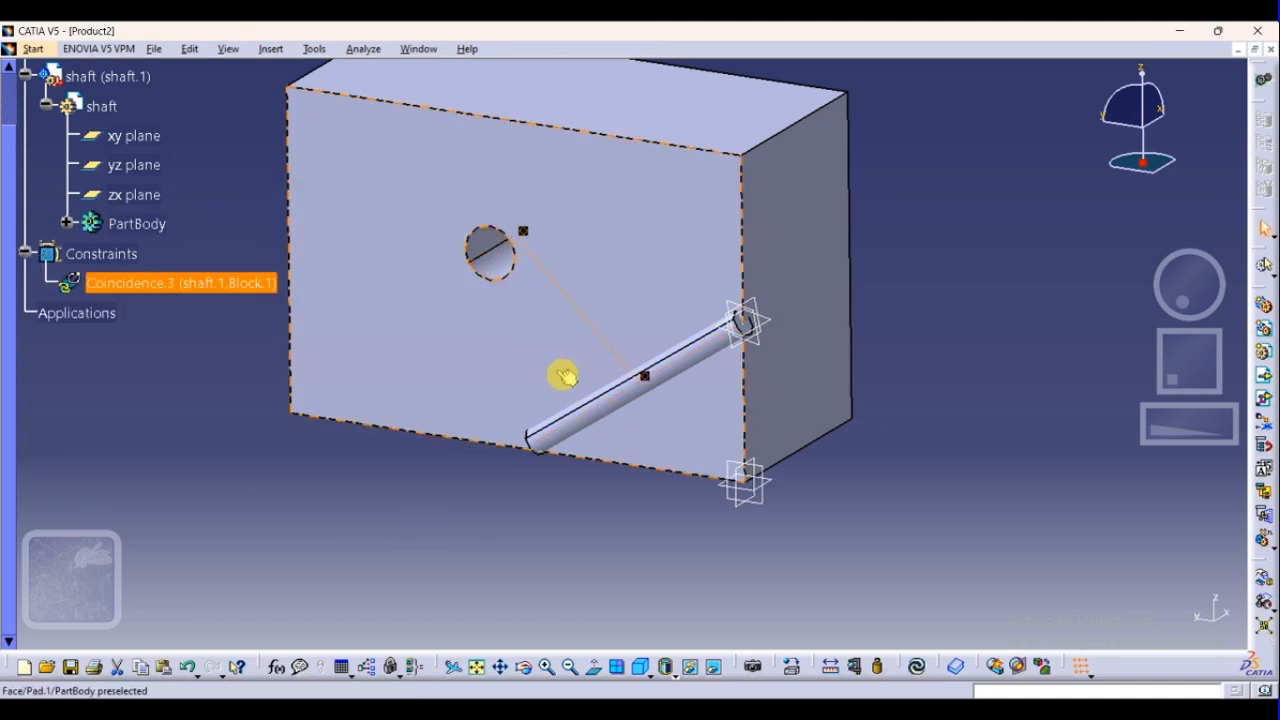
{"action": "left_click", "coordinate": [918, 668]}
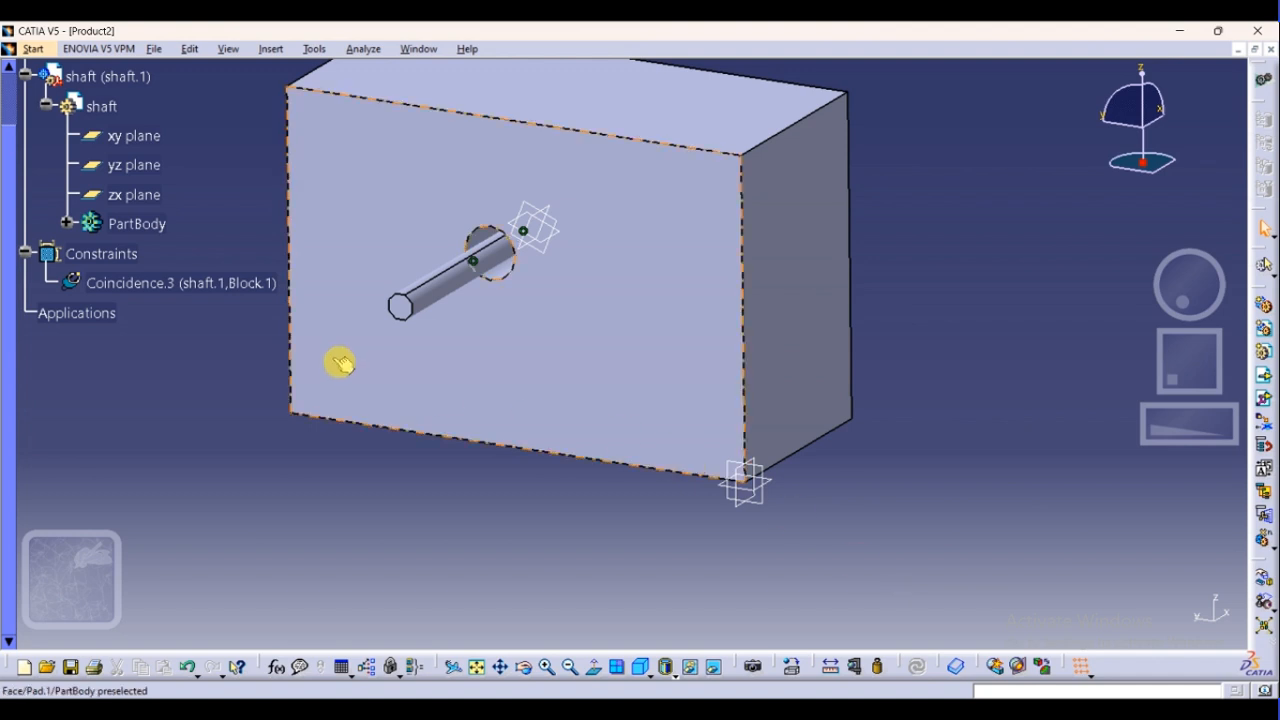
{"action": "left_click", "coordinate": [182, 298]}
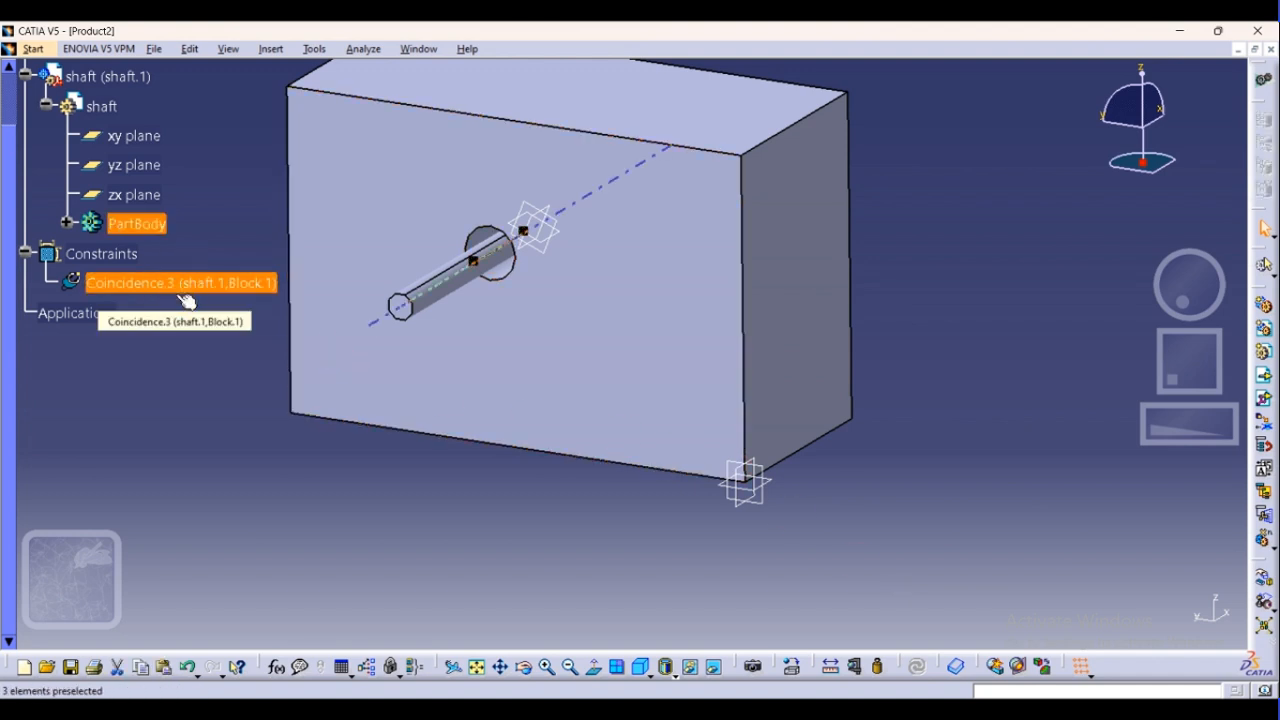
{"action": "left_click", "coordinate": [257, 500]}
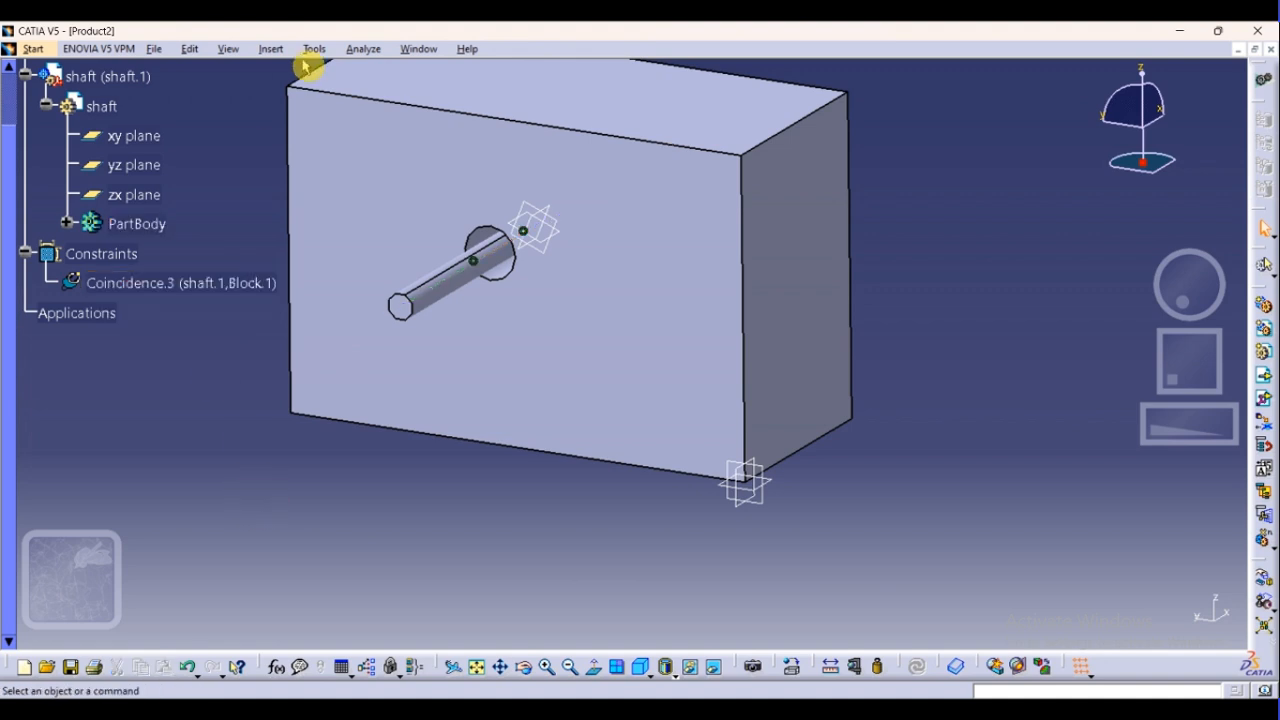
Add a contact constraint between the shaft's outer end face and the Block's front face with the hole, and update the assembly
{"action": "left_click", "coordinate": [272, 50]}
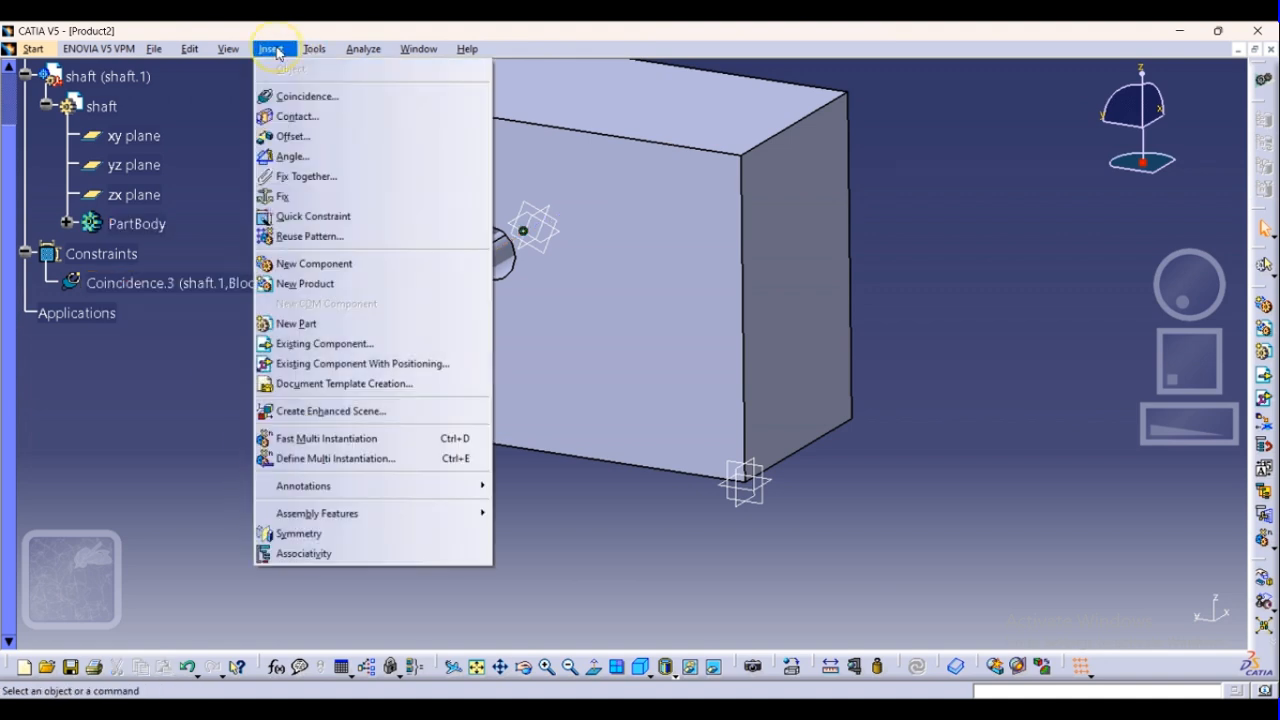
{"action": "left_click", "coordinate": [296, 118]}
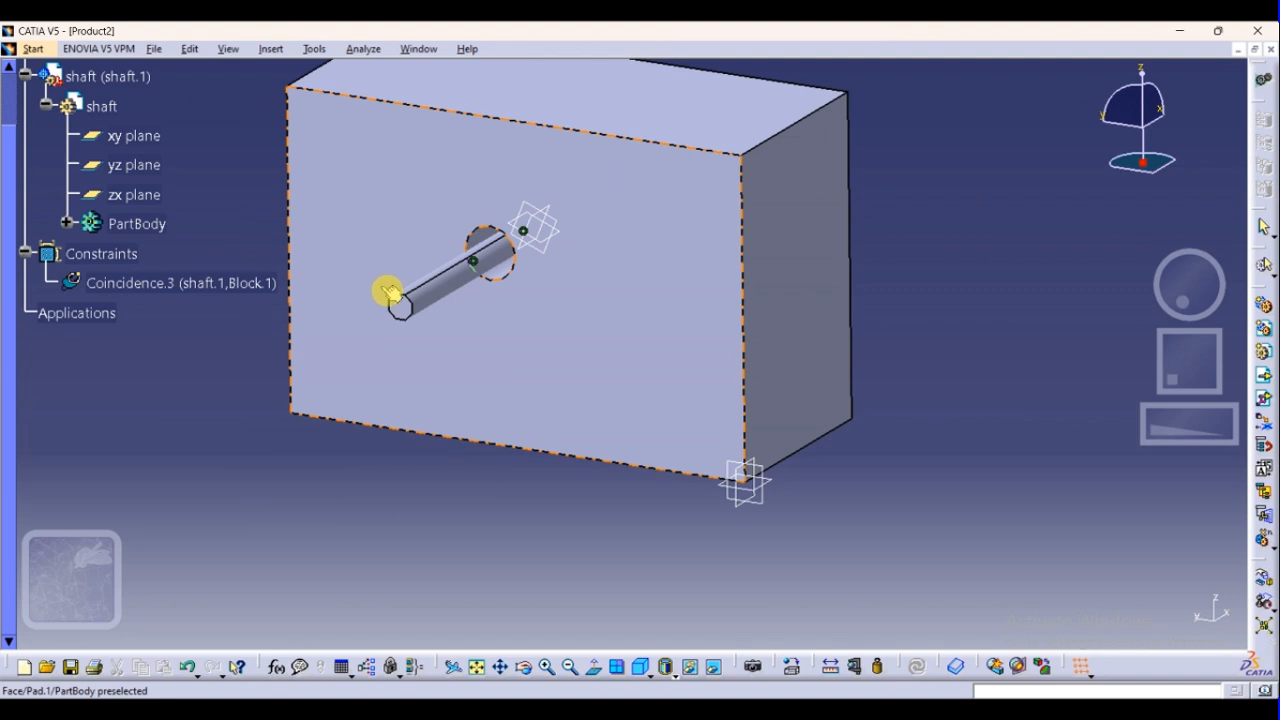
{"action": "left_click", "coordinate": [410, 315]}
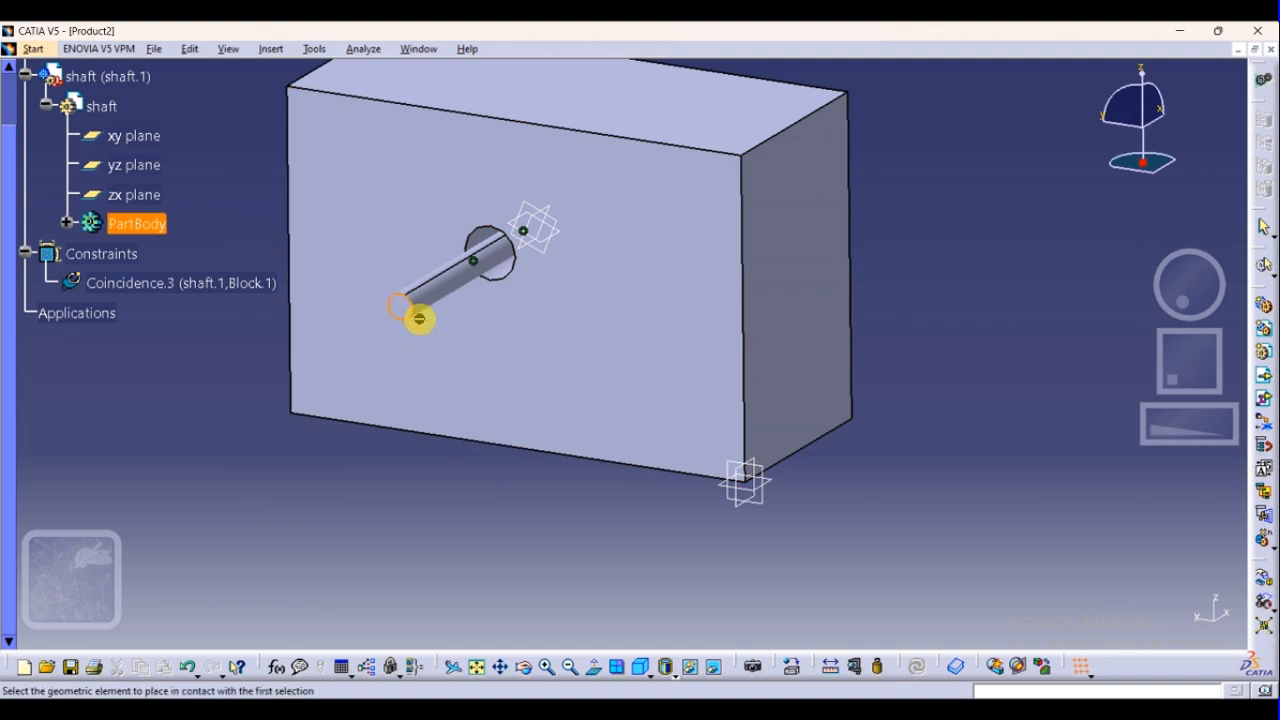
{"action": "left_click", "coordinate": [523, 347]}
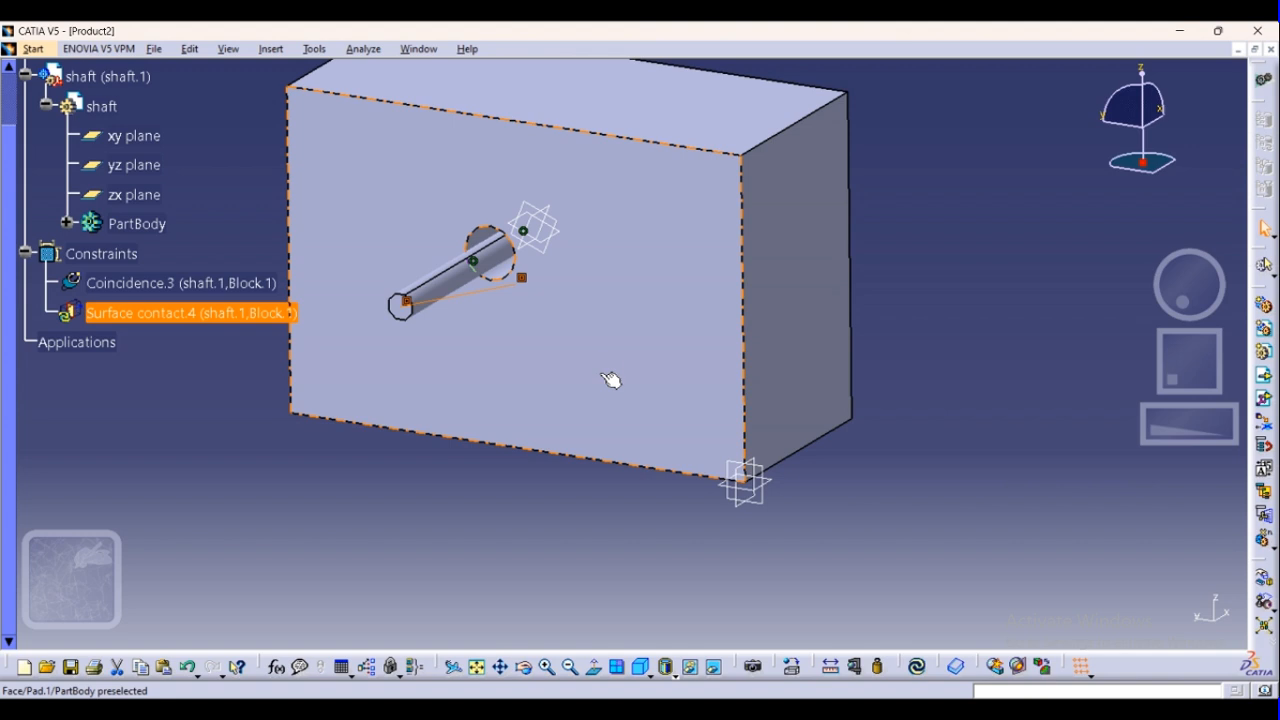
{"action": "left_click", "coordinate": [918, 667]}
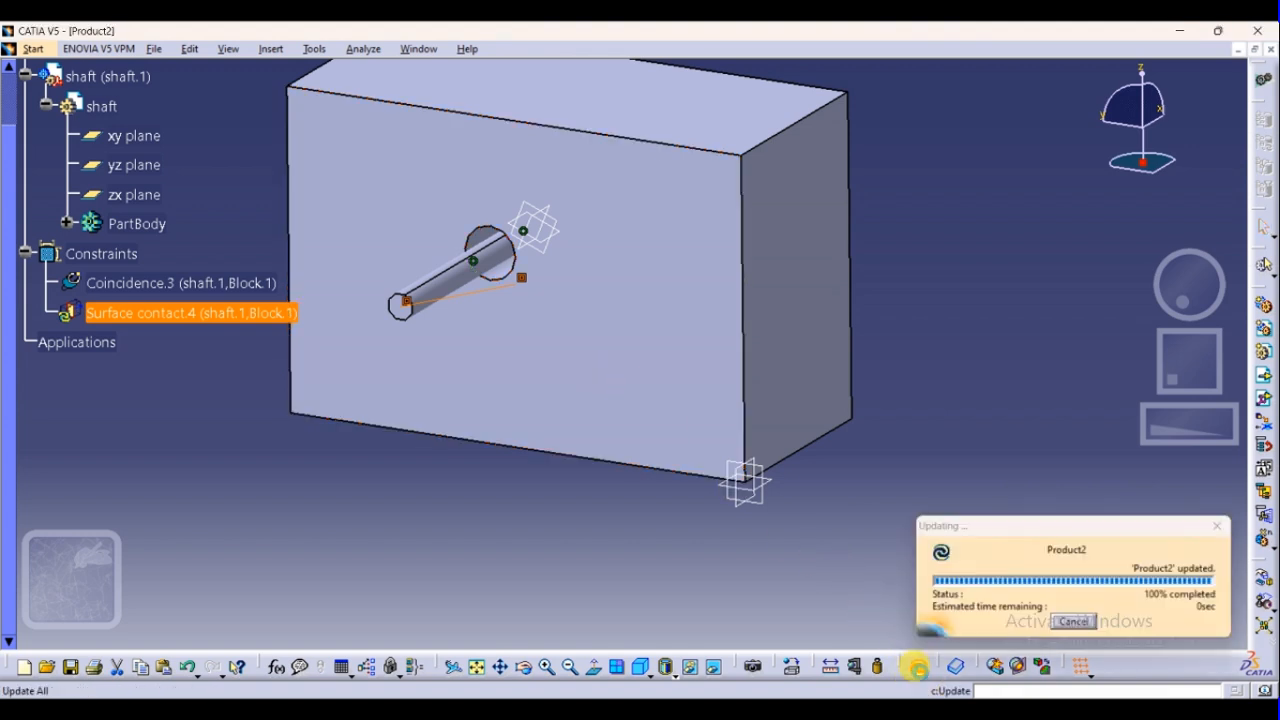
{"action": "left_click", "coordinate": [877, 523]}
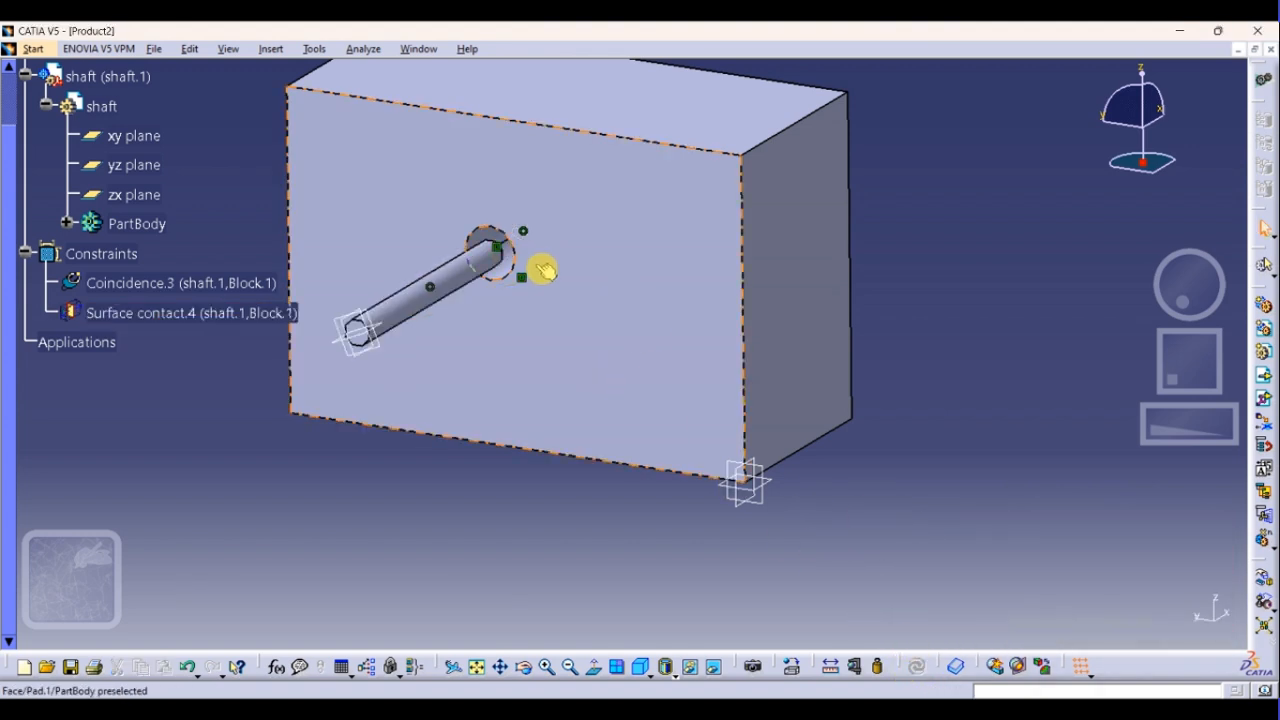
Examine the surface contact constraint's definition, including its supporting elements on the shaft and Block and their connection status
{"action": "middle_click_drag", "start_coordinate": [549, 323], "coordinate": [496, 363]}
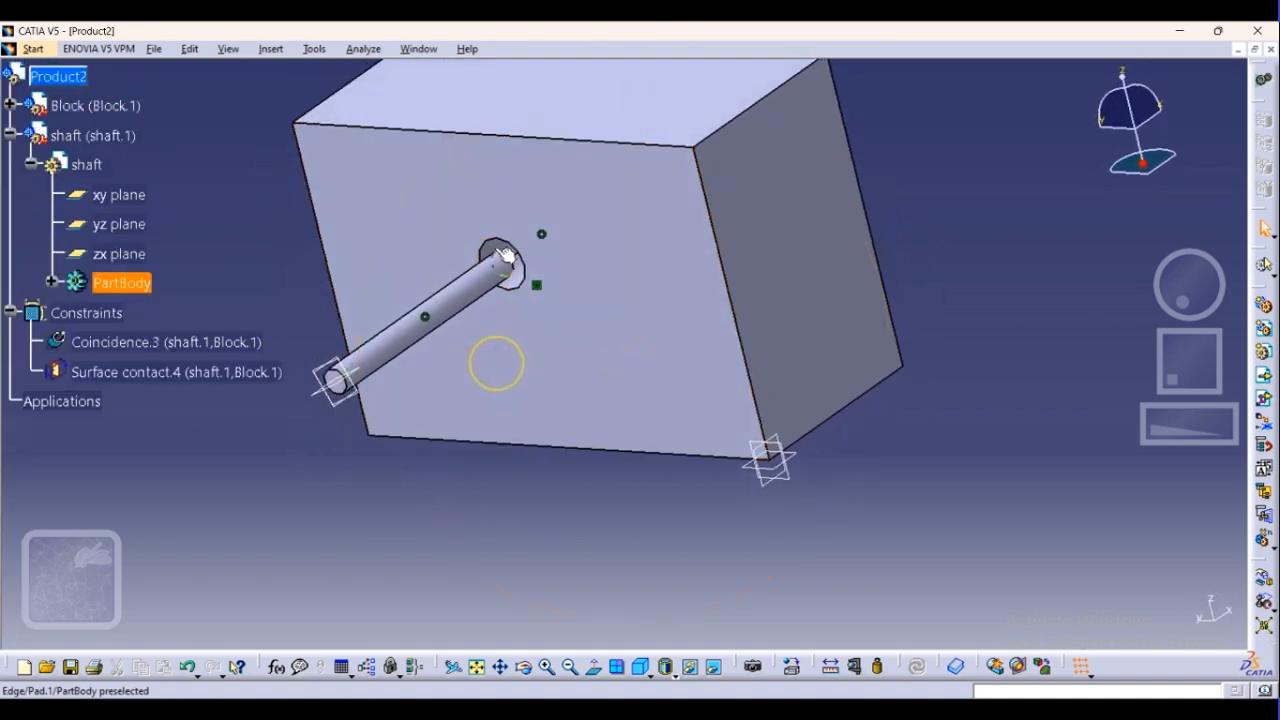
{"action": "double_click", "coordinate": [172, 373]}
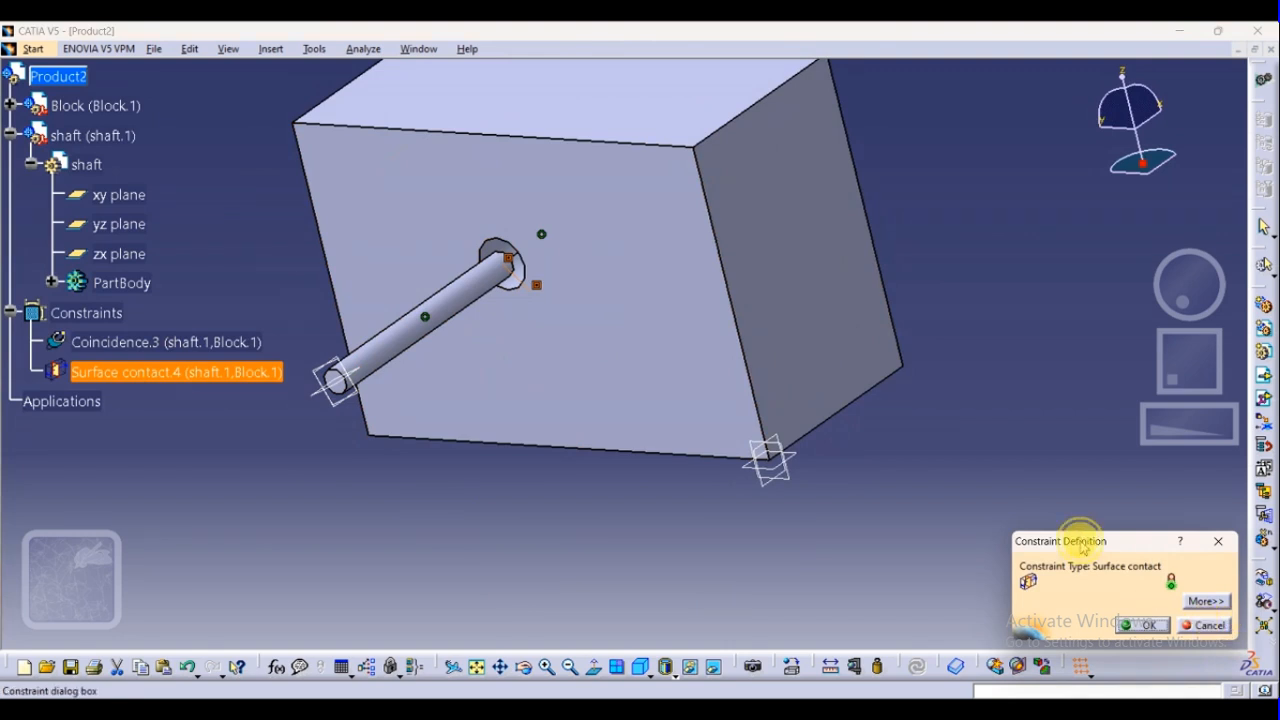
{"action": "left_click_drag", "start_coordinate": [1081, 547], "coordinate": [974, 503]}
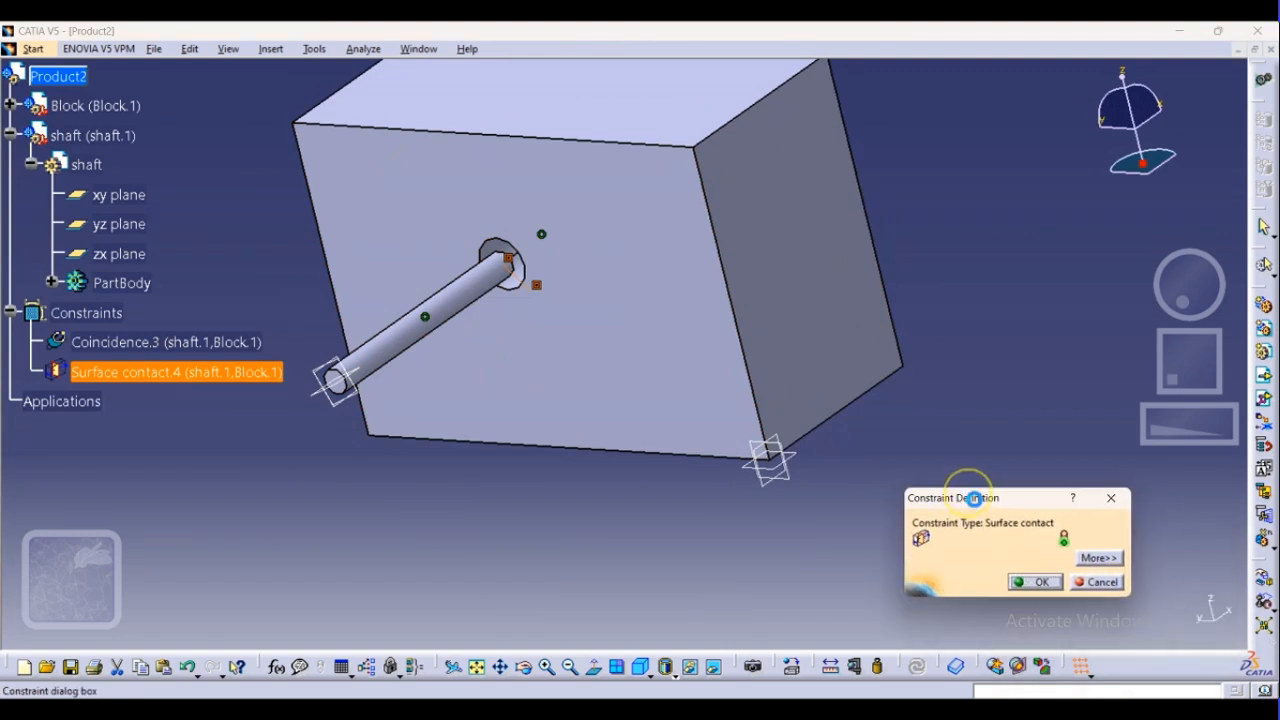
{"action": "left_click", "coordinate": [1100, 557]}
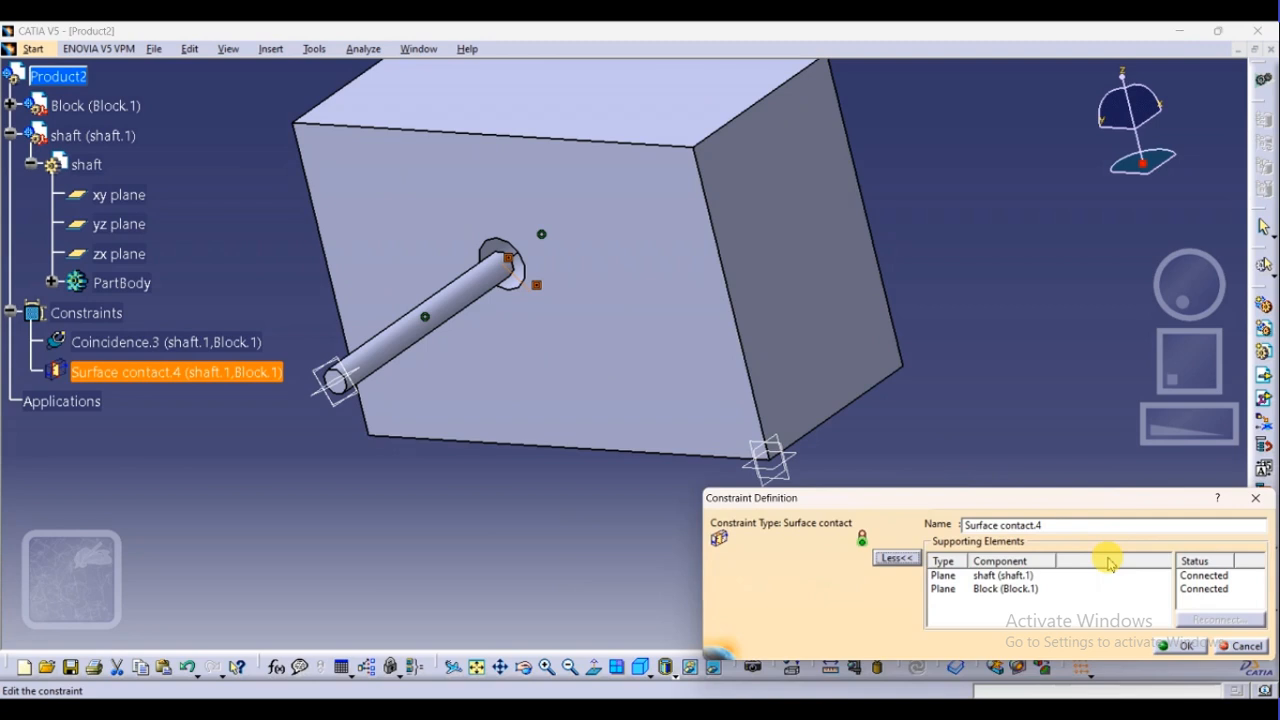
{"action": "left_click", "coordinate": [1008, 589]}
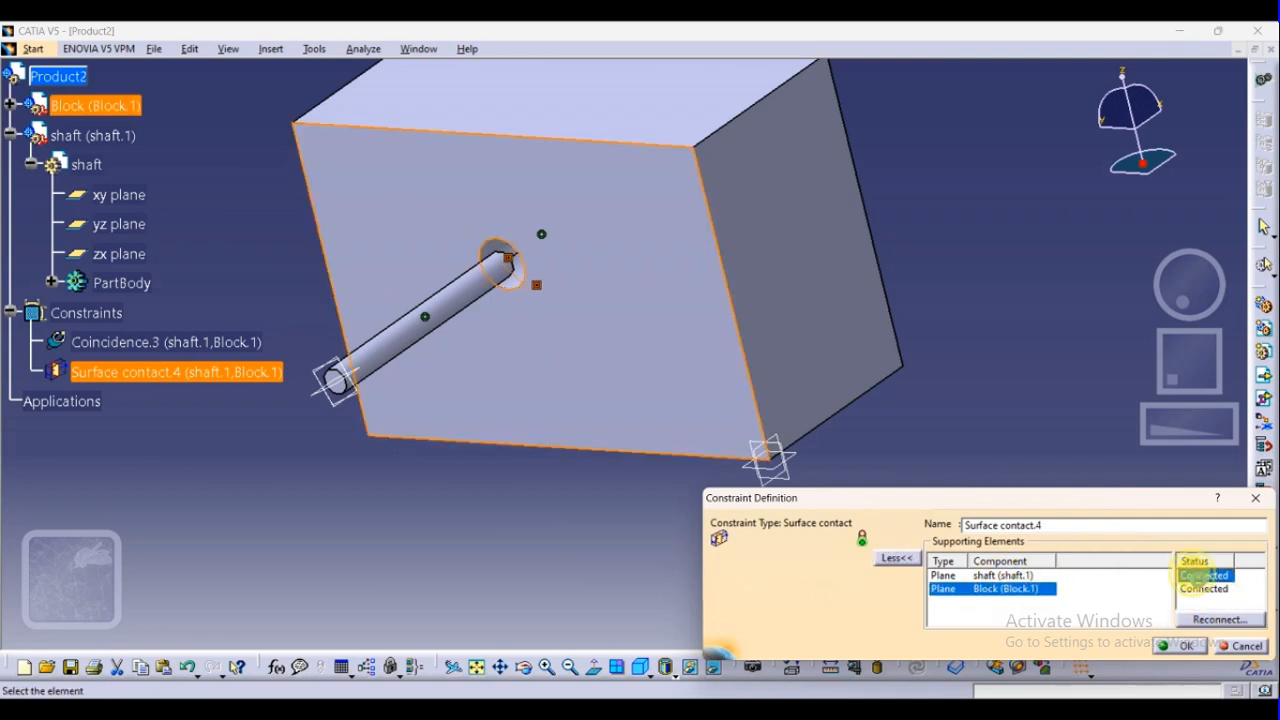
{"action": "left_click", "coordinate": [1200, 575]}
{"action": "left_click_drag", "start_coordinate": [1010, 512], "coordinate": [844, 514]}
{"action": "left_click", "coordinate": [735, 567]}
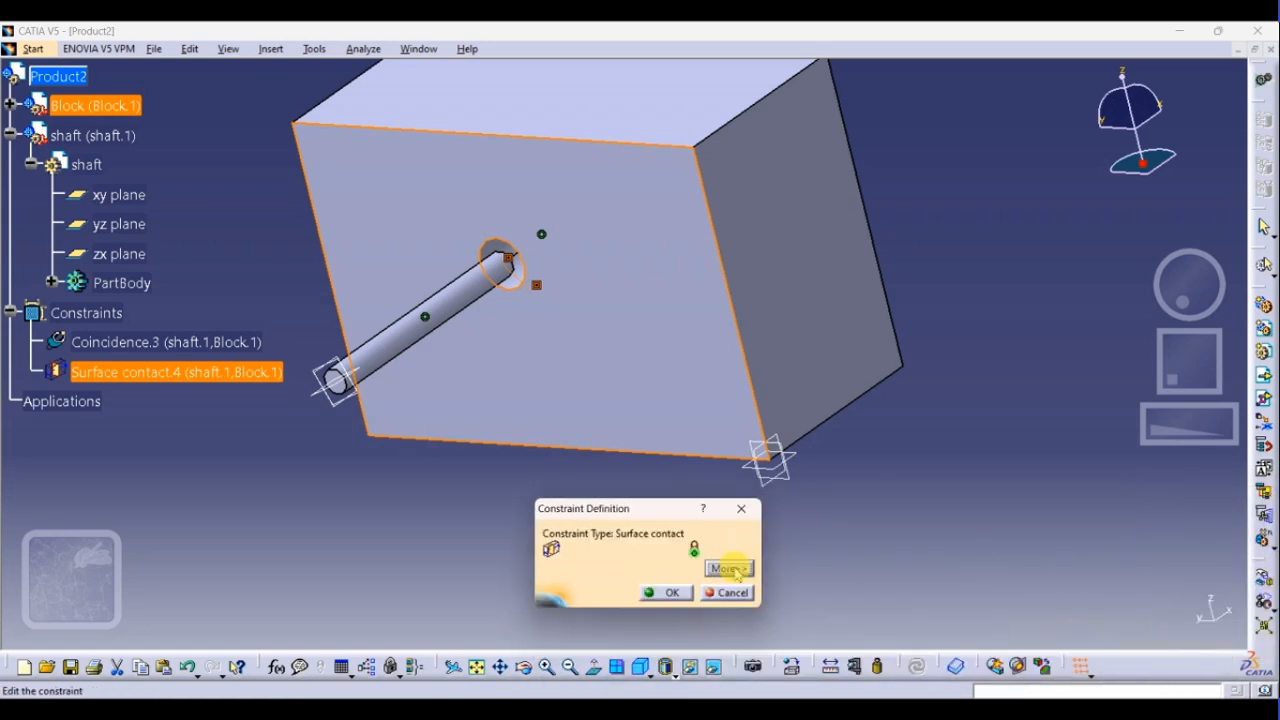
{"action": "left_click", "coordinate": [652, 592]}
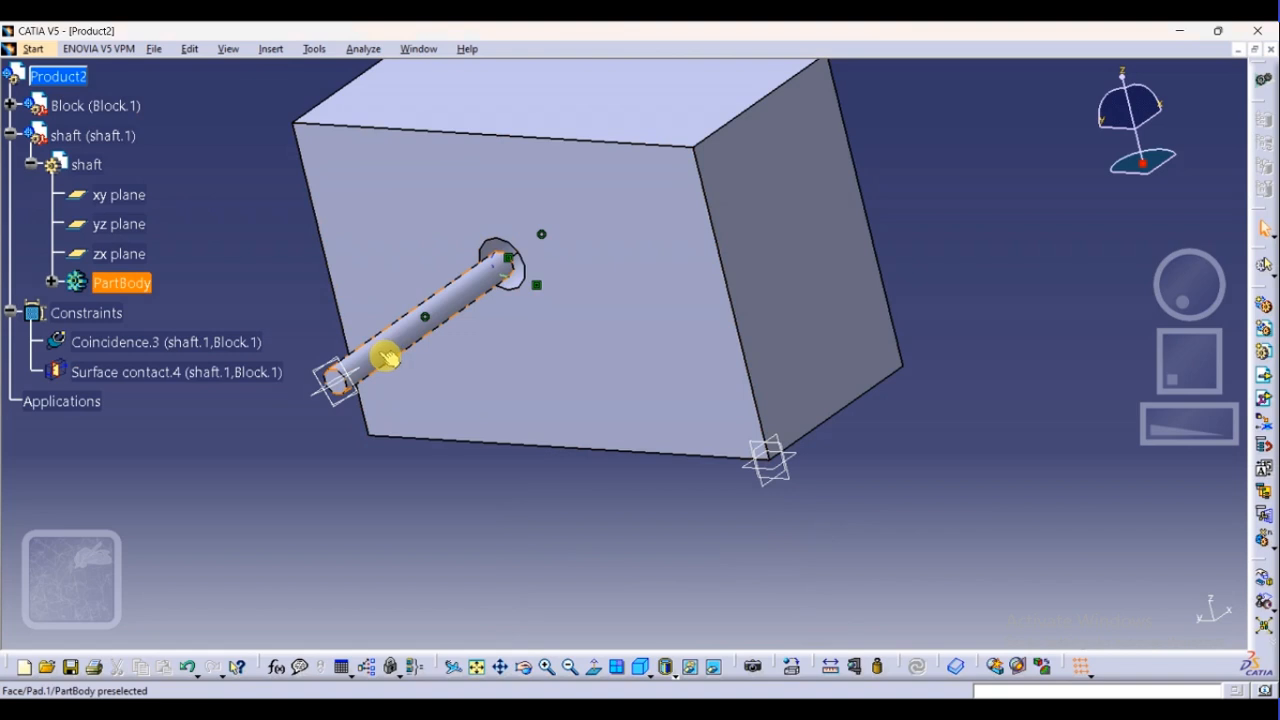
Delete the surface contact constraint between the shaft and Block, keeping the axis coincidence
{"action": "left_click", "coordinate": [163, 372]}
{"action": "key", "text": "Delete"}
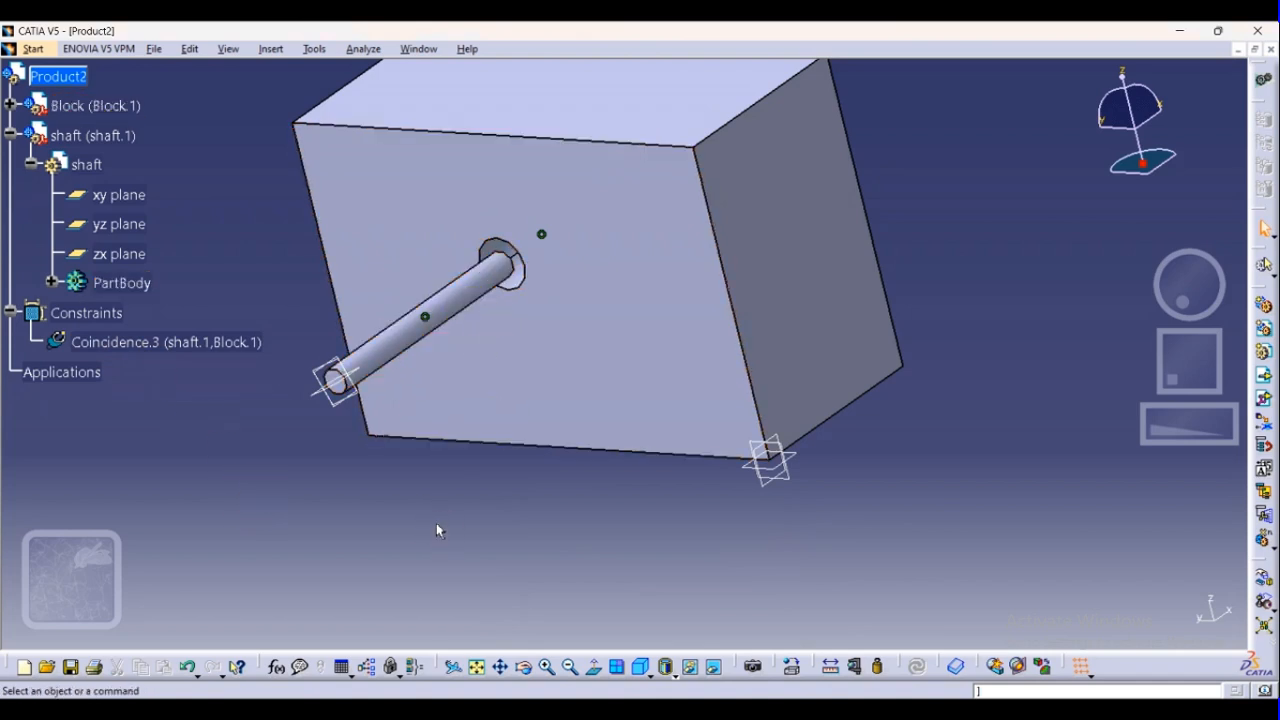
{"action": "left_click", "coordinate": [428, 320]}
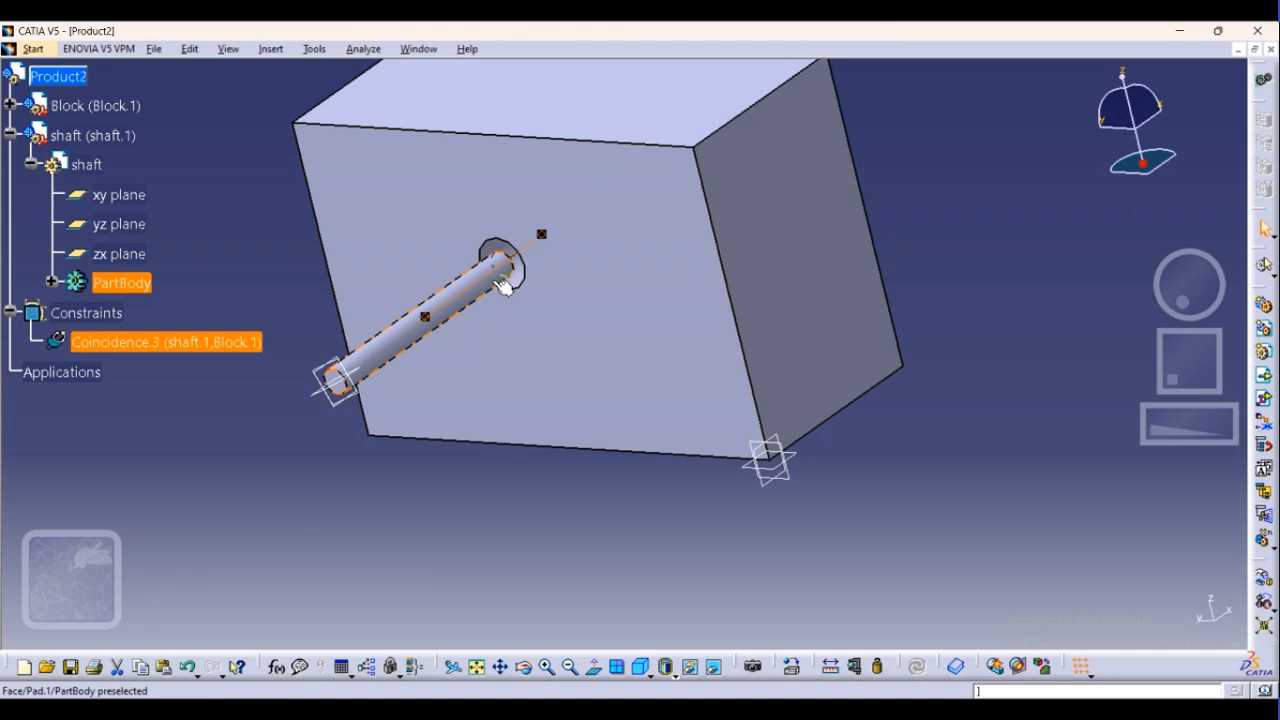
{"action": "left_click", "coordinate": [476, 510]}
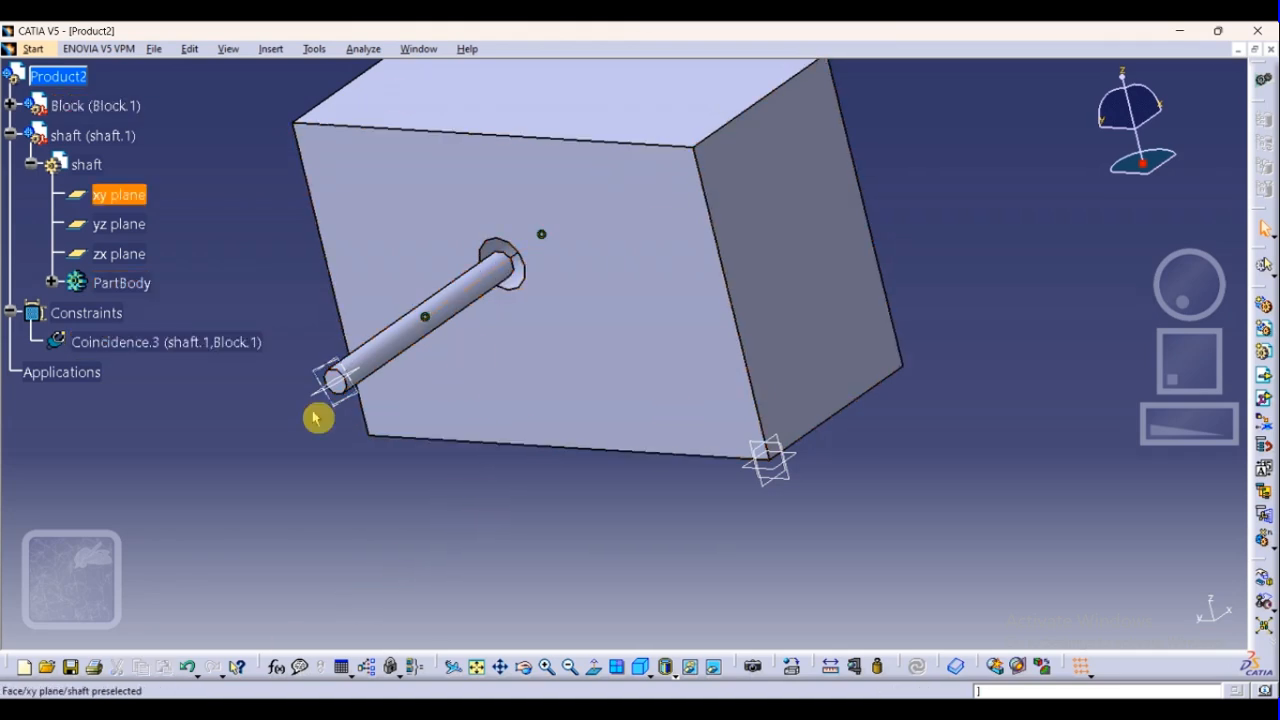
Add a -70 mm offset constraint with Same orientation between the shaft's outer end face and the Block's front face, and update the assembly
{"action": "left_click", "coordinate": [272, 50]}
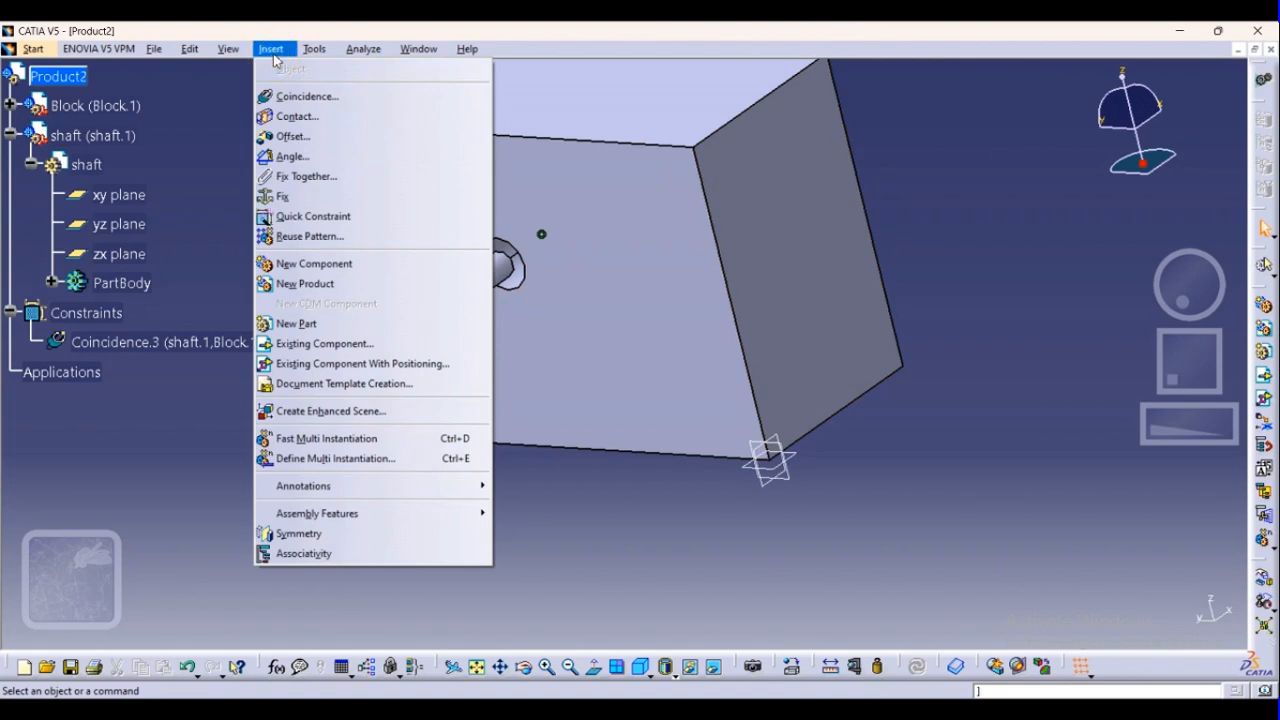
{"action": "left_click", "coordinate": [296, 140]}
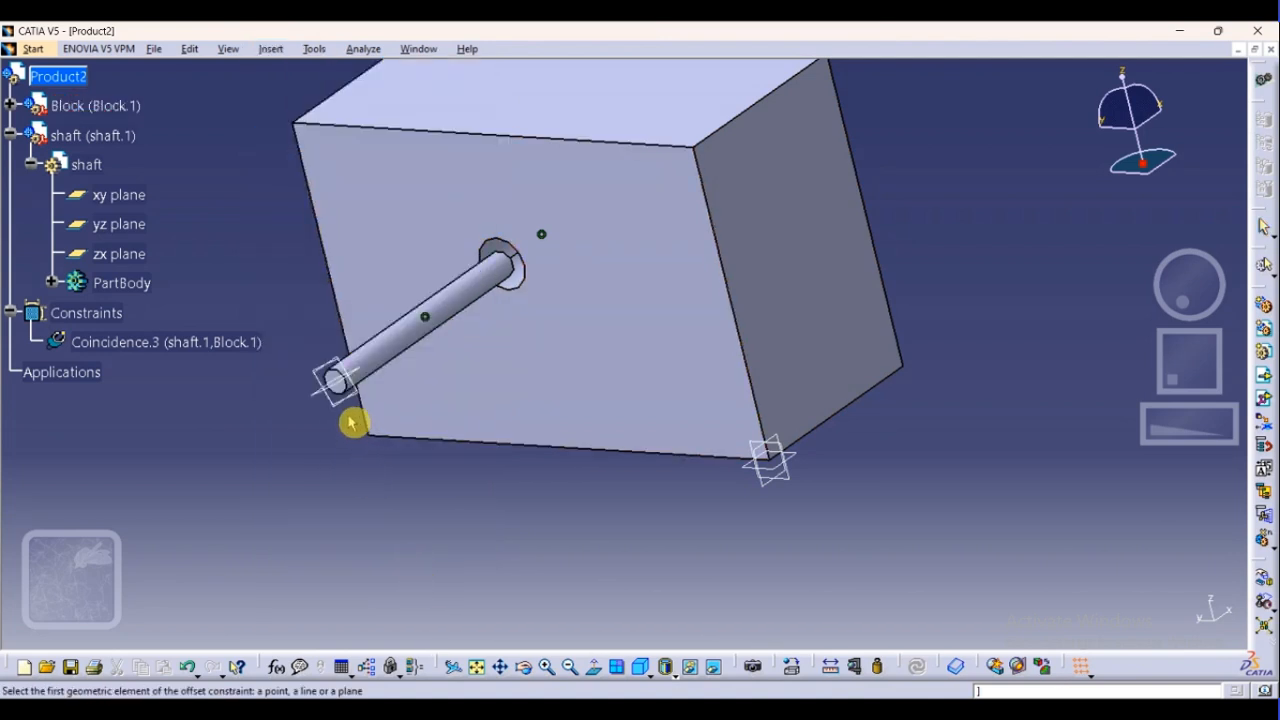
{"action": "left_click", "coordinate": [340, 386]}
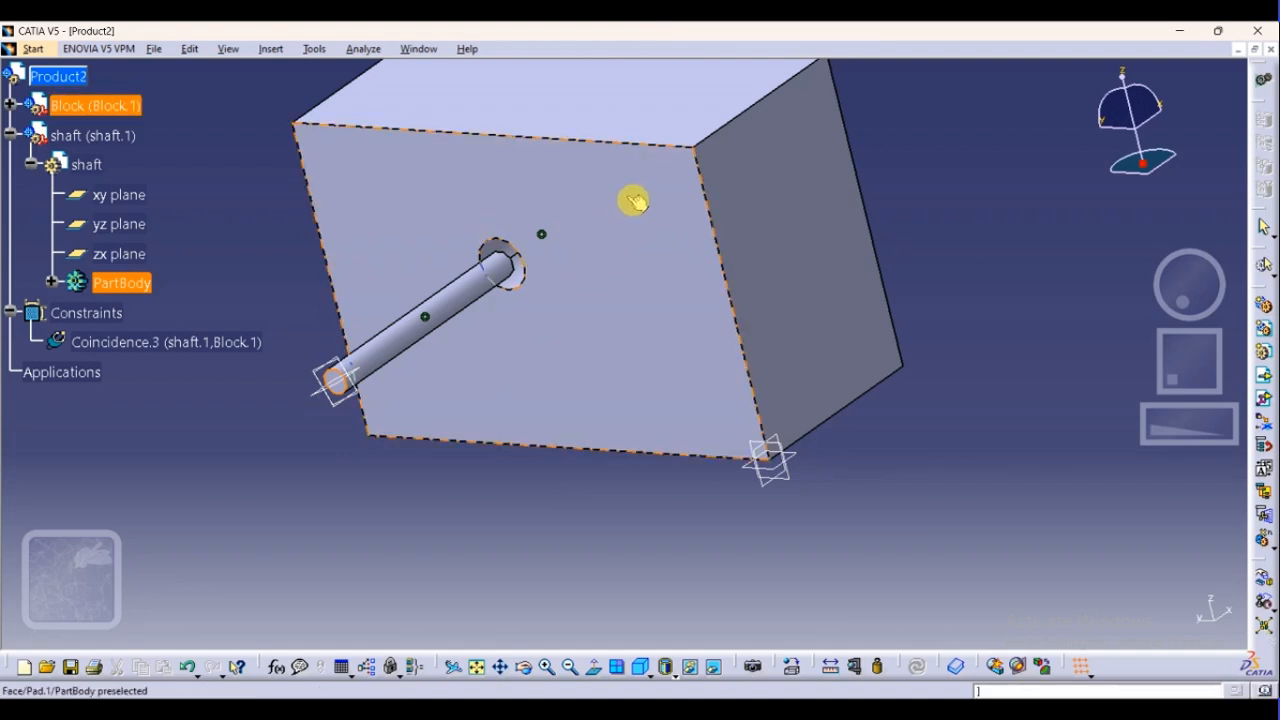
{"action": "left_click", "coordinate": [675, 193]}
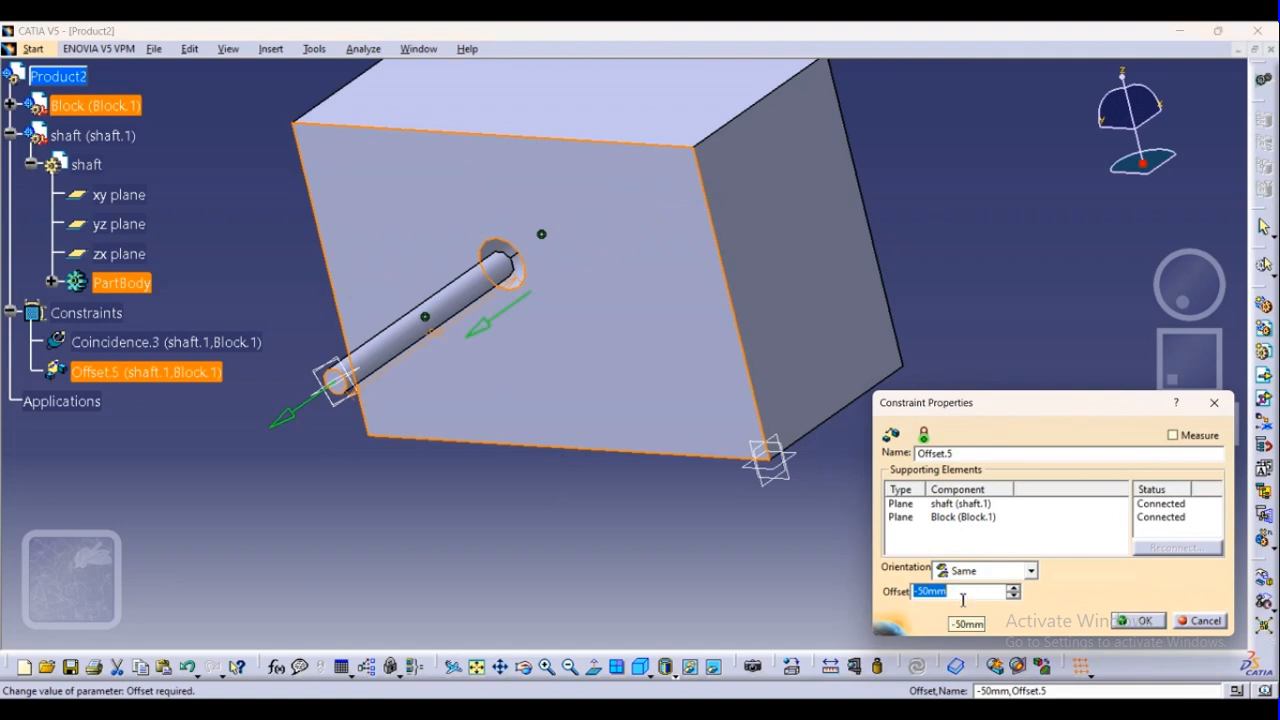
{"action": "type", "text": "-70"}
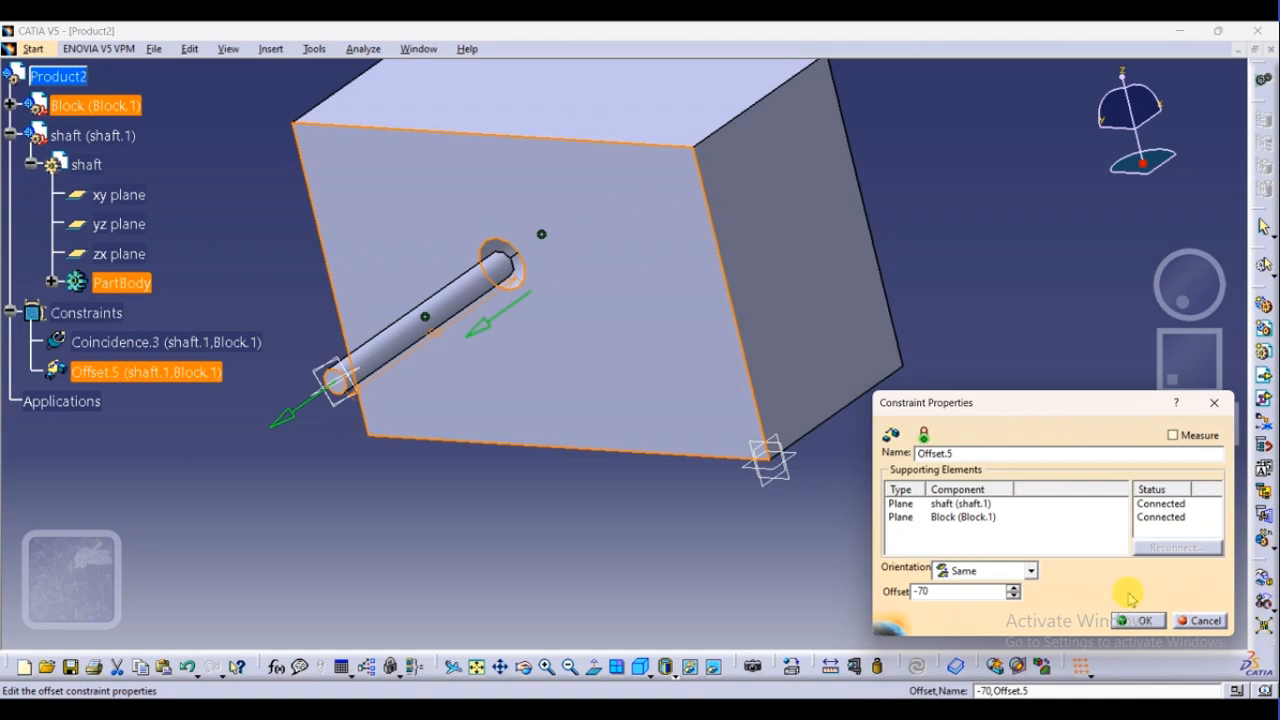
{"action": "left_click", "coordinate": [1147, 622]}
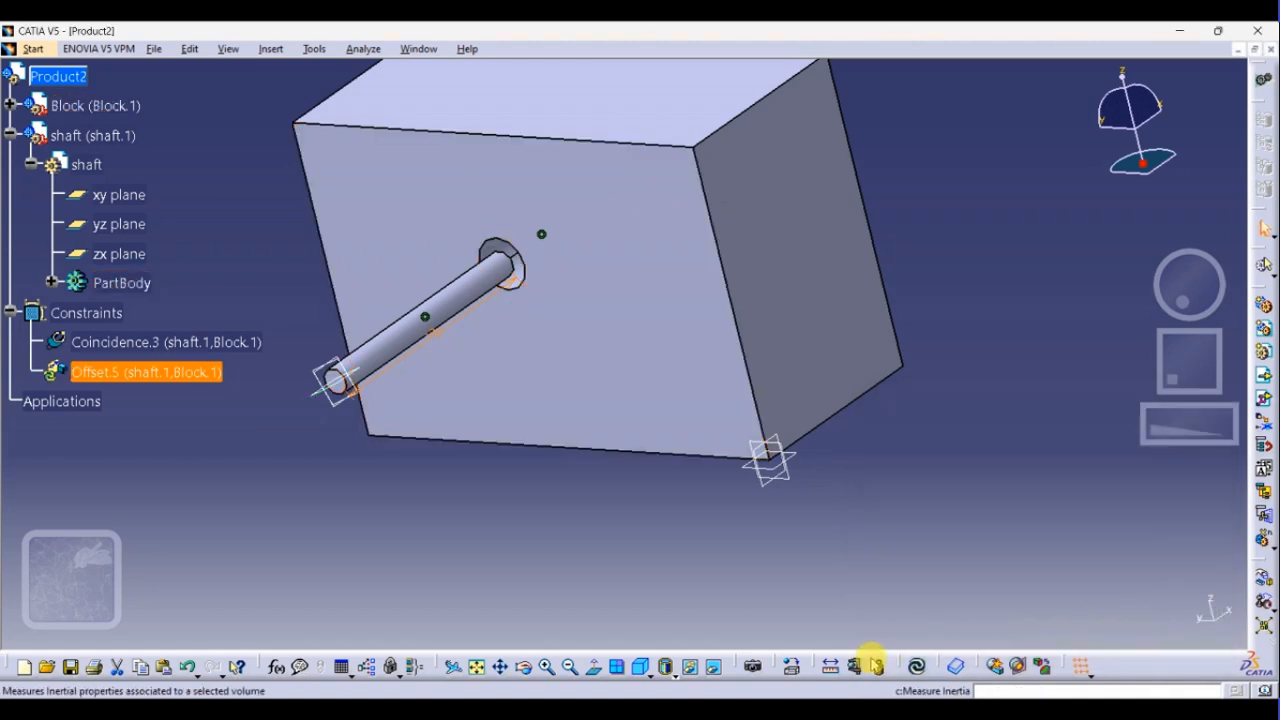
{"action": "left_click", "coordinate": [918, 668]}
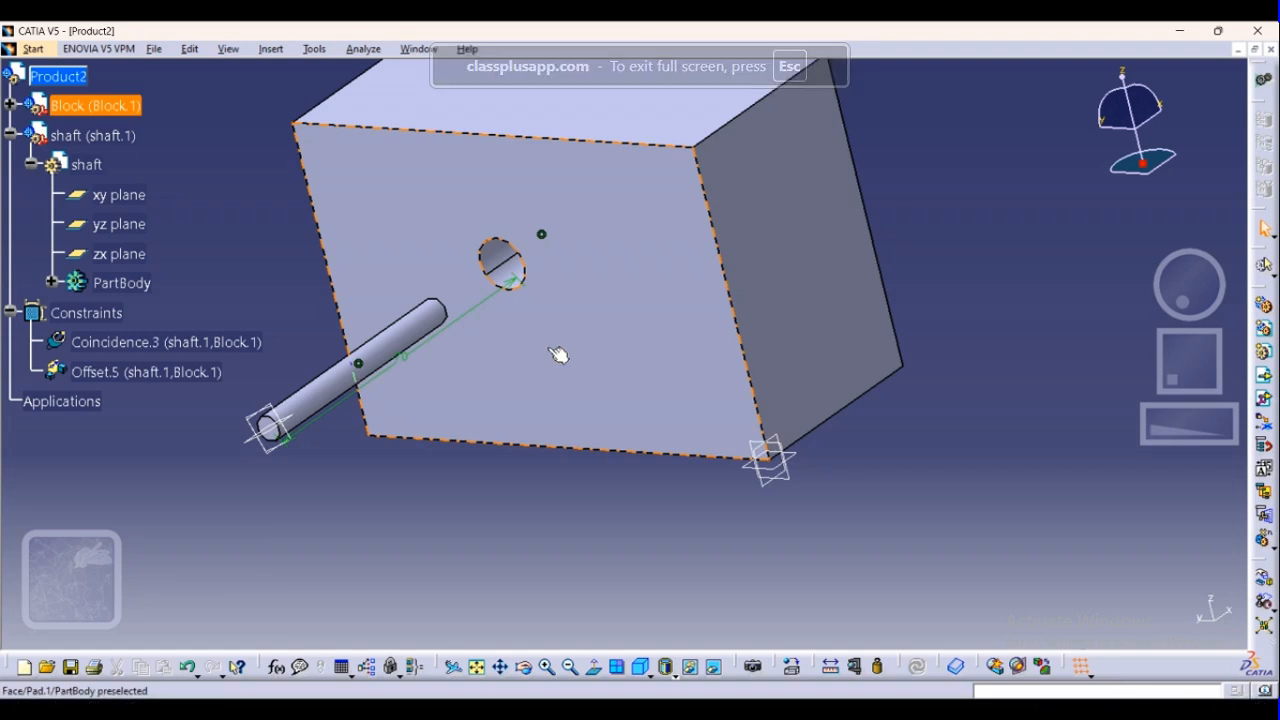
Check the definitions of the offset and coincidence constraints between the shaft and Block without changing them
{"action": "double_click", "coordinate": [400, 358]}
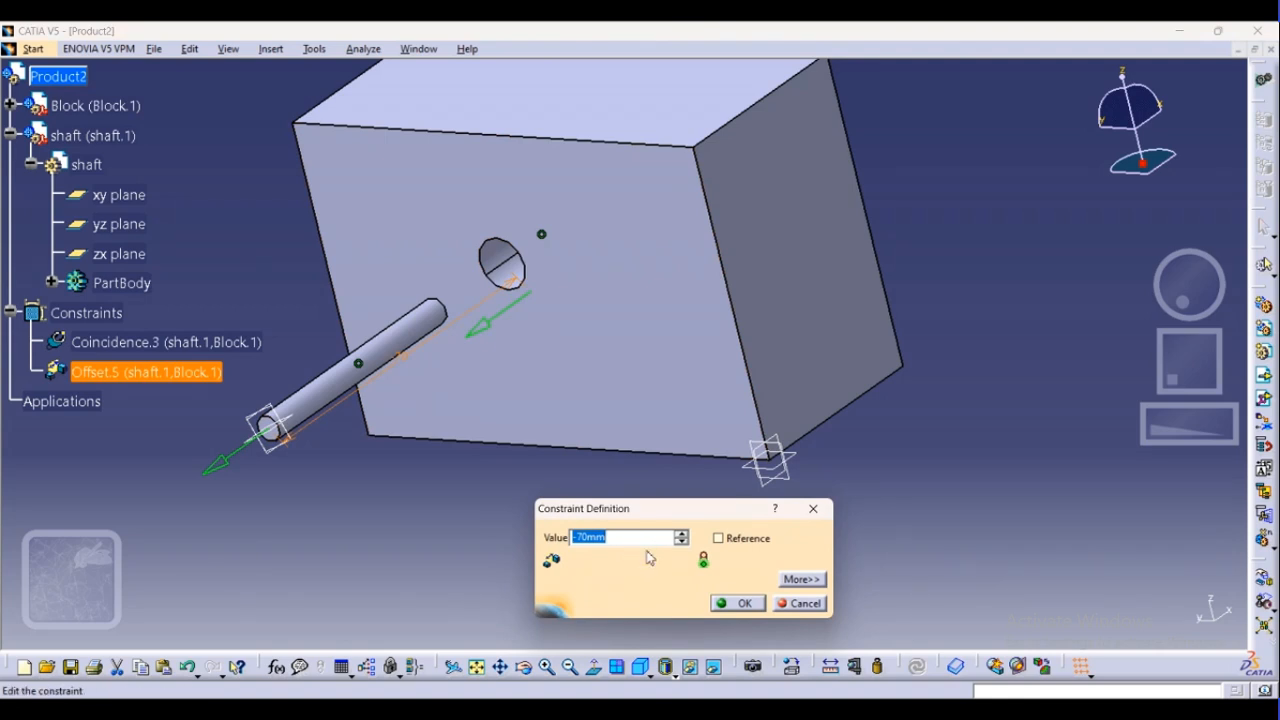
{"action": "left_click", "coordinate": [803, 604]}
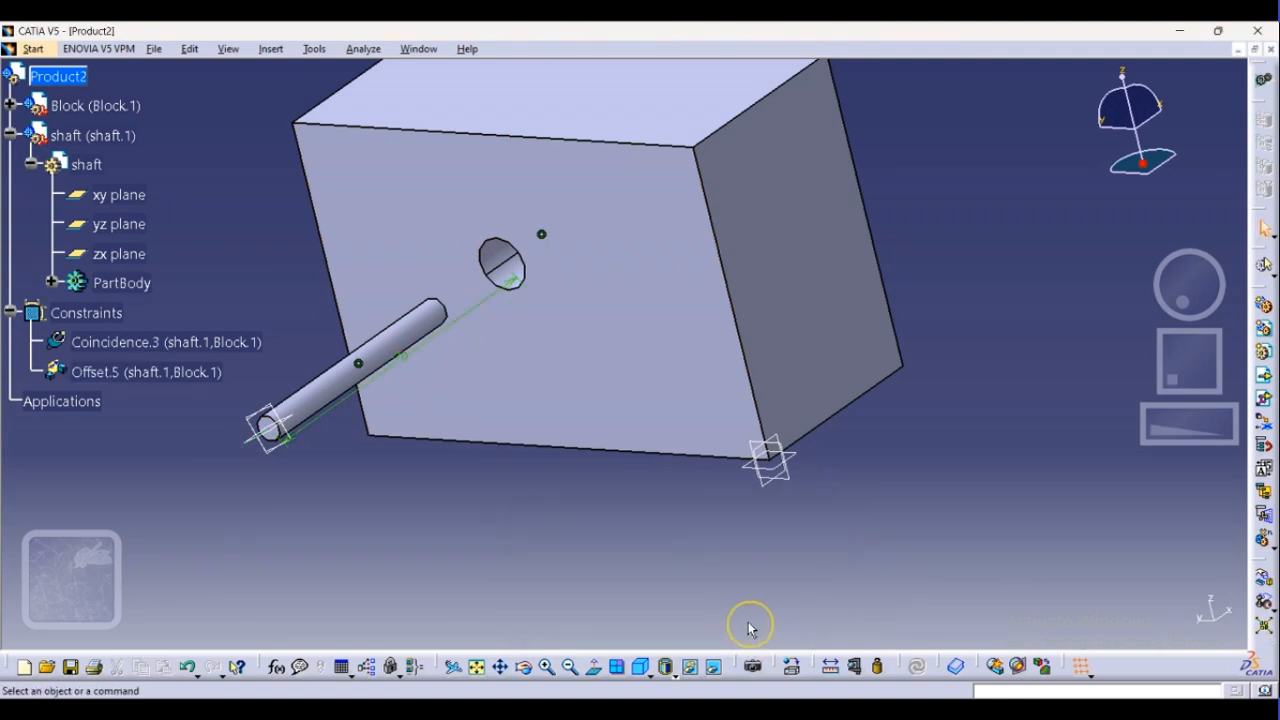
{"action": "double_click", "coordinate": [360, 364]}
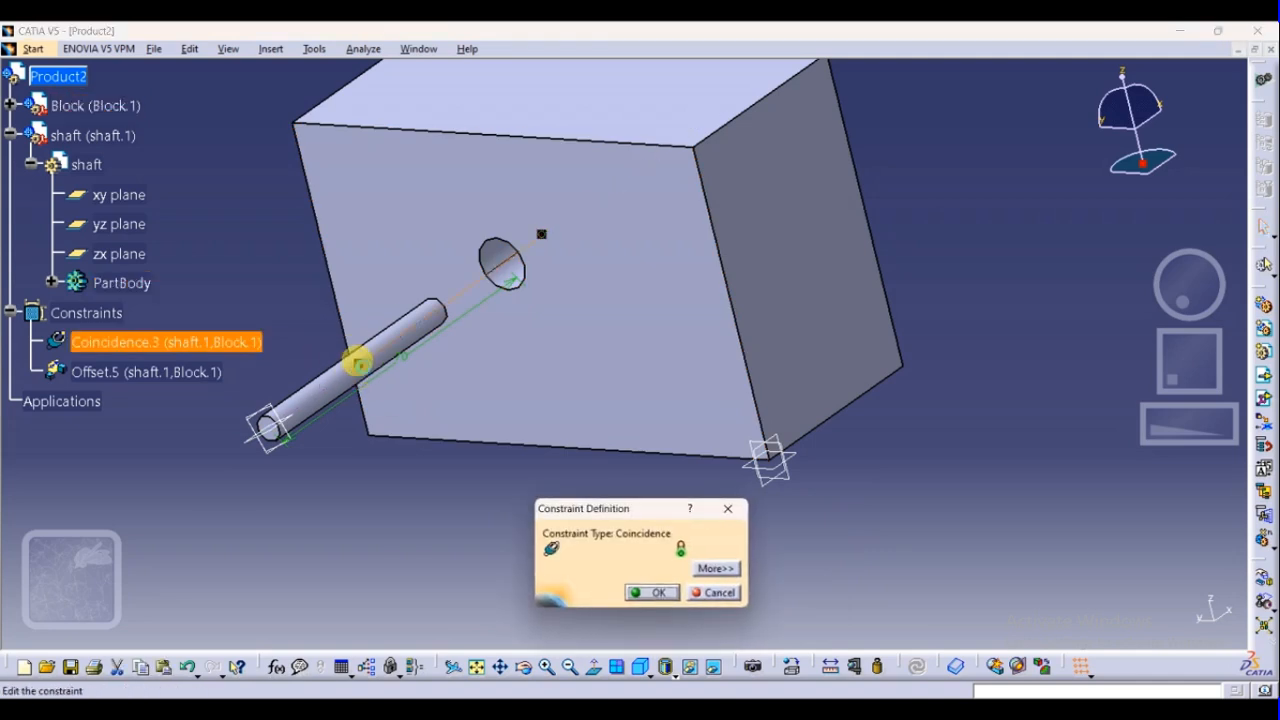
{"action": "left_click", "coordinate": [652, 592]}
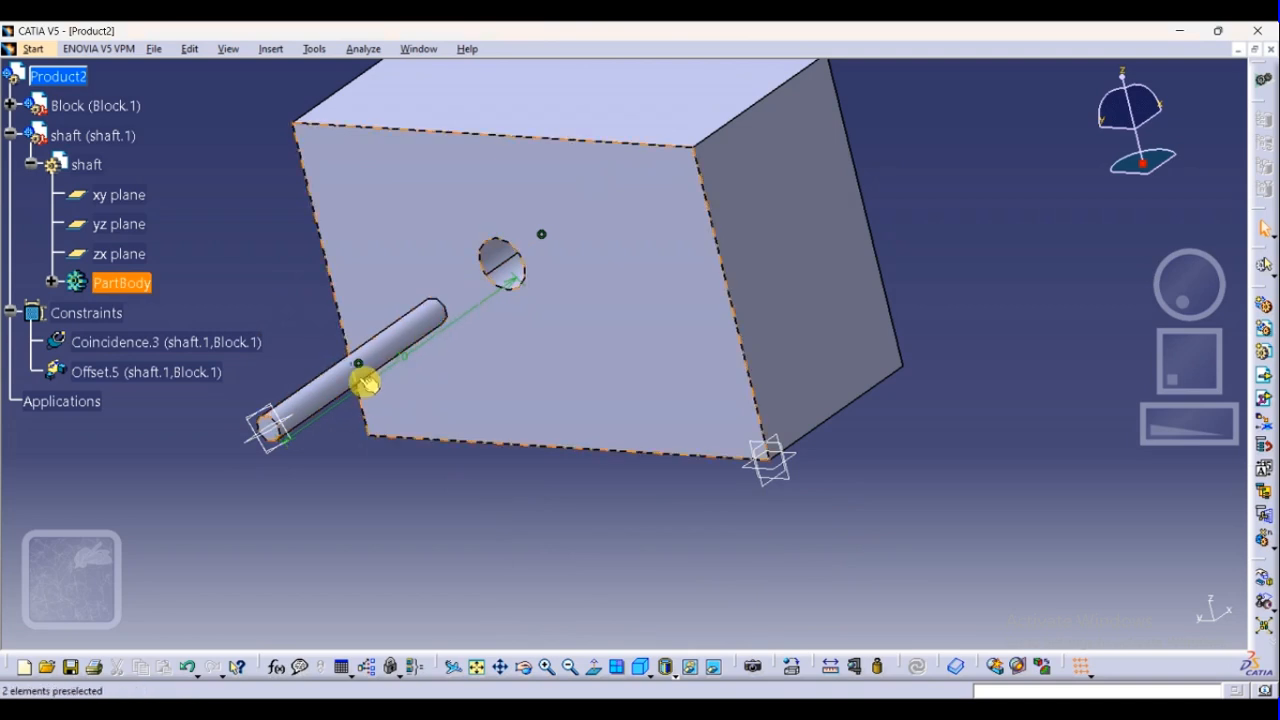
Change the offset constraint between the shaft's outer end face and the Block's front face into an Angle constraint
{"action": "right_click", "coordinate": [130, 376]}
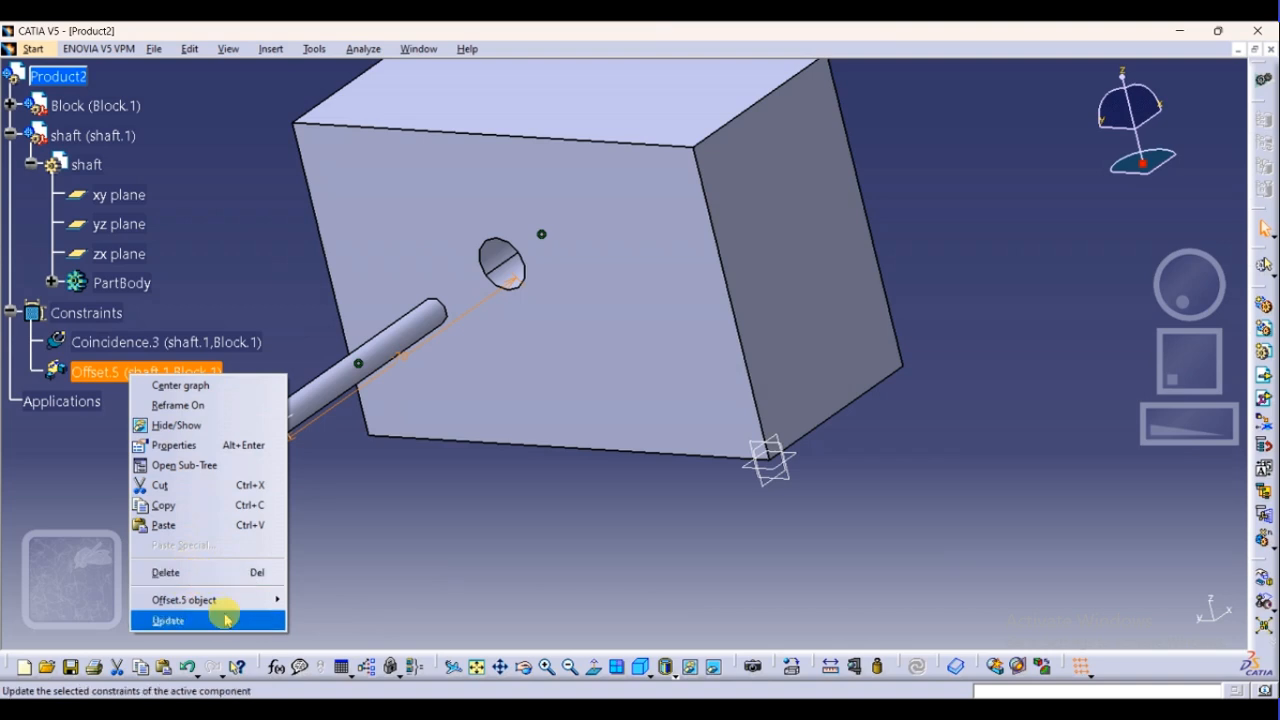
{"action": "mouse_move", "coordinate": [232, 603]}
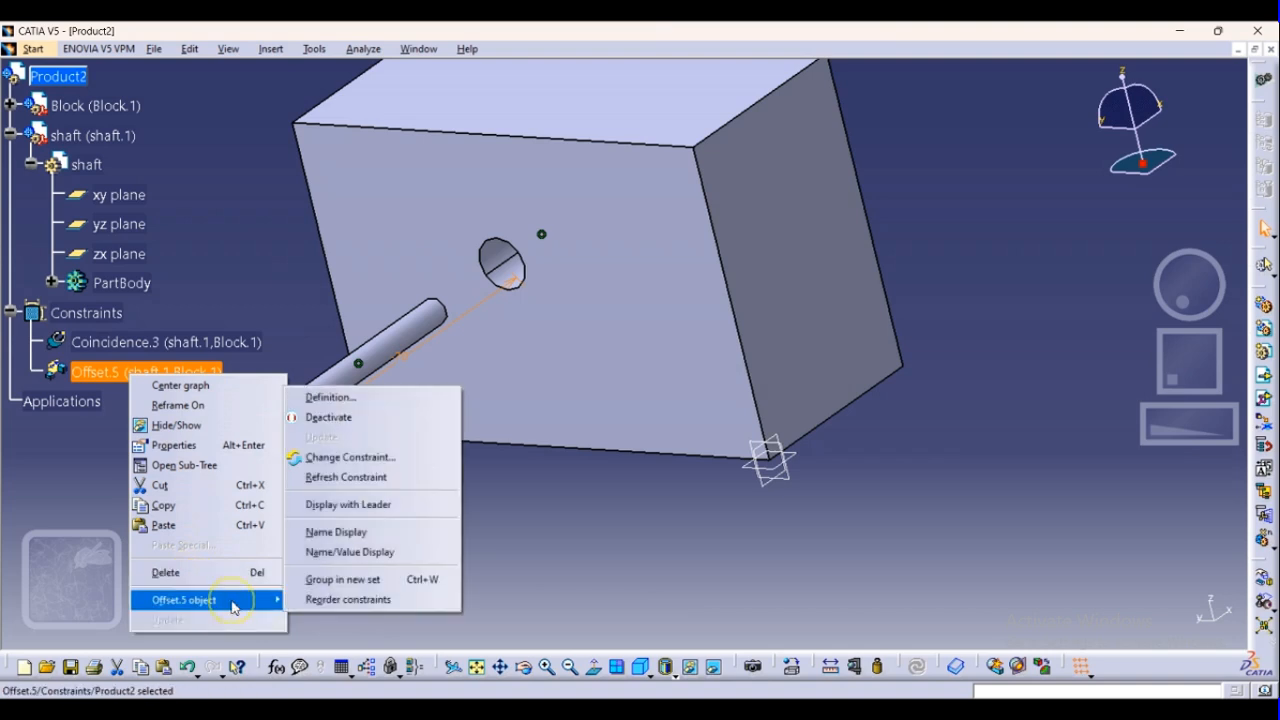
{"action": "left_click", "coordinate": [372, 462]}
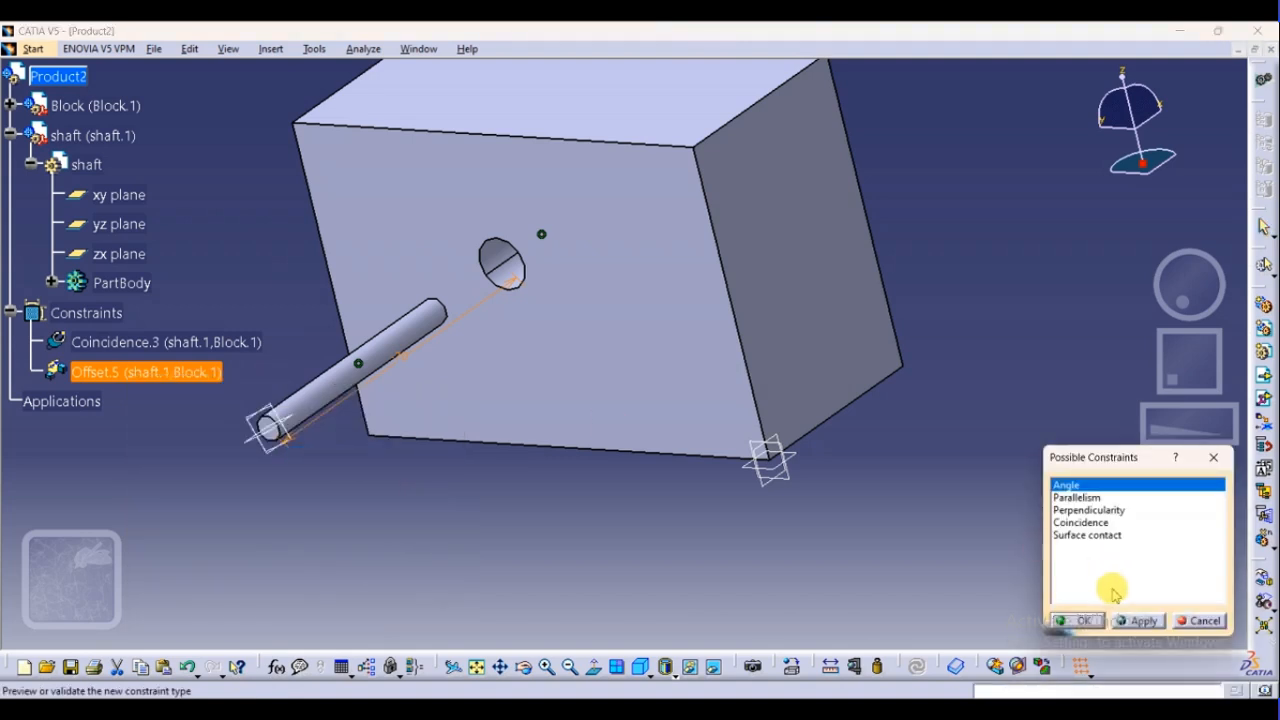
{"action": "left_click", "coordinate": [1066, 497]}
{"action": "left_click", "coordinate": [1084, 510]}
{"action": "left_click", "coordinate": [1082, 522]}
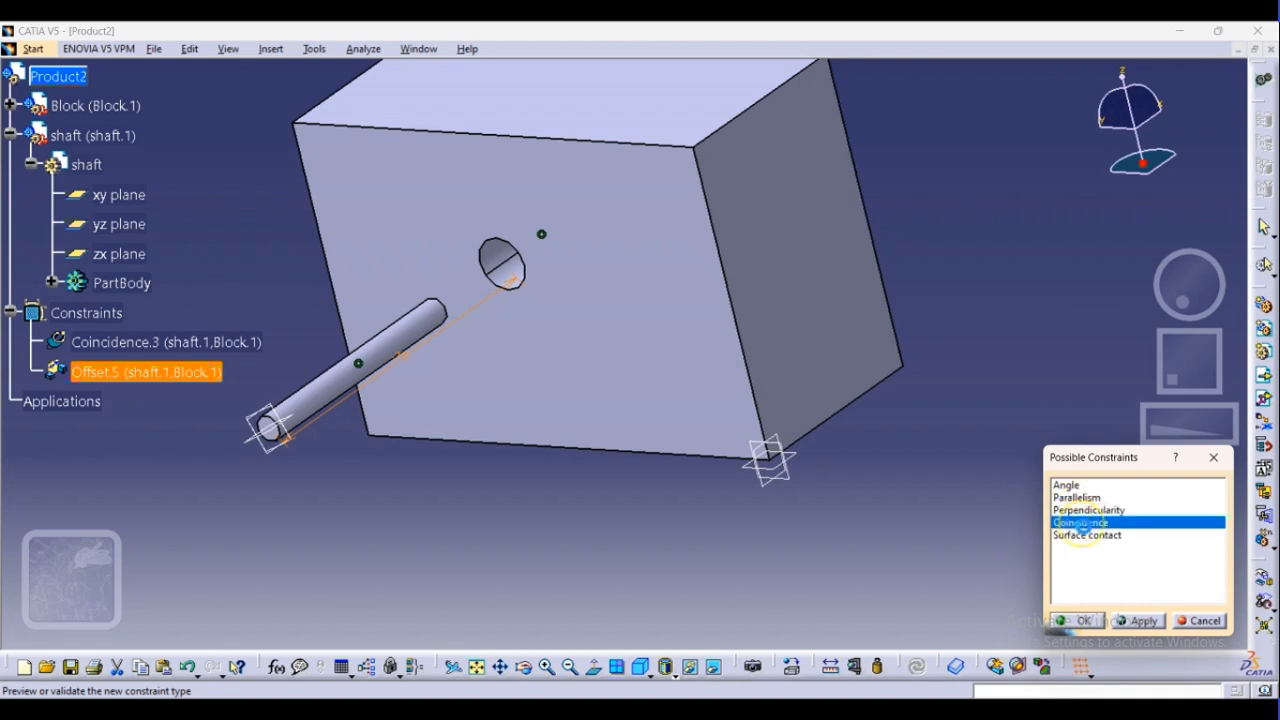
{"action": "left_click", "coordinate": [1086, 535]}
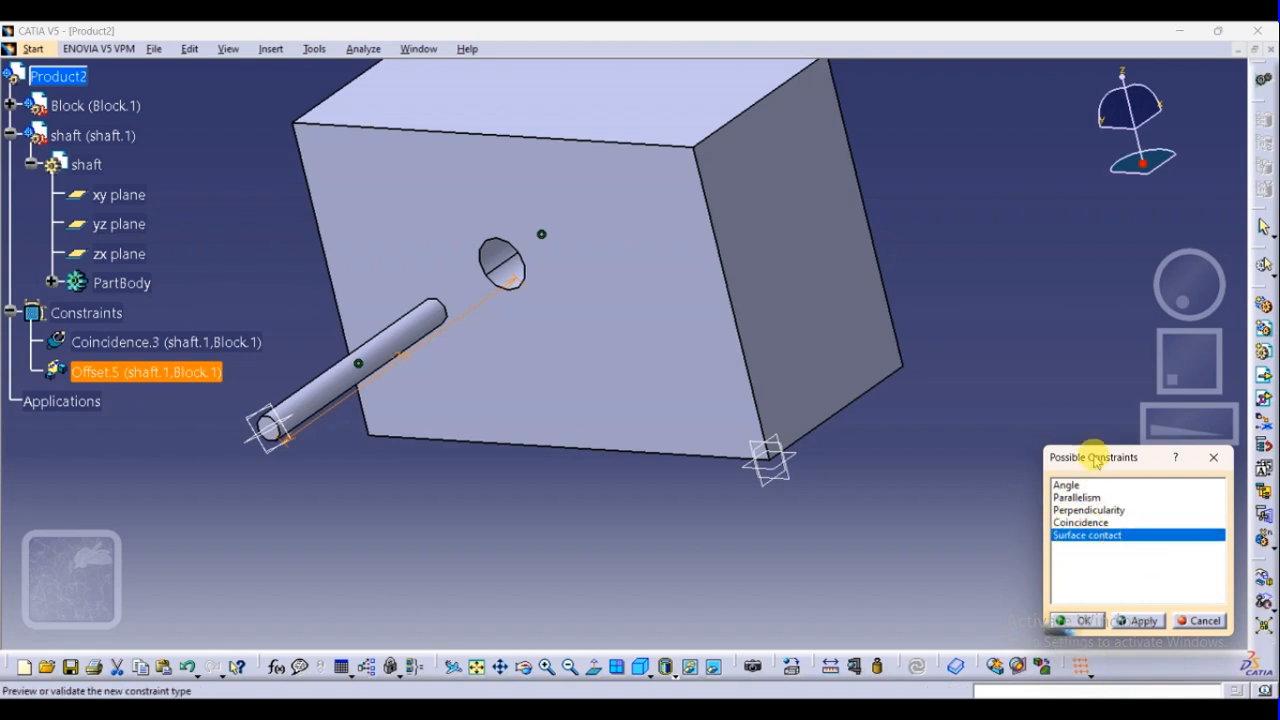
{"action": "left_click", "coordinate": [1066, 485]}
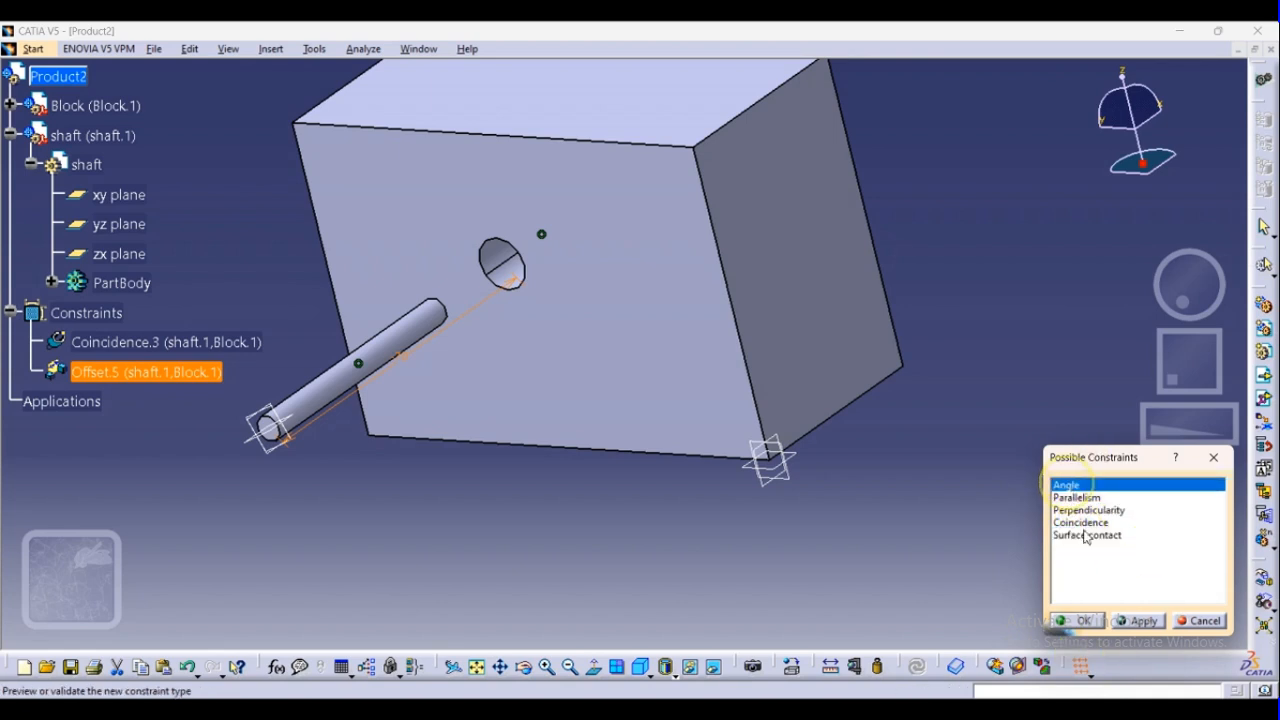
{"action": "left_click", "coordinate": [1145, 621]}
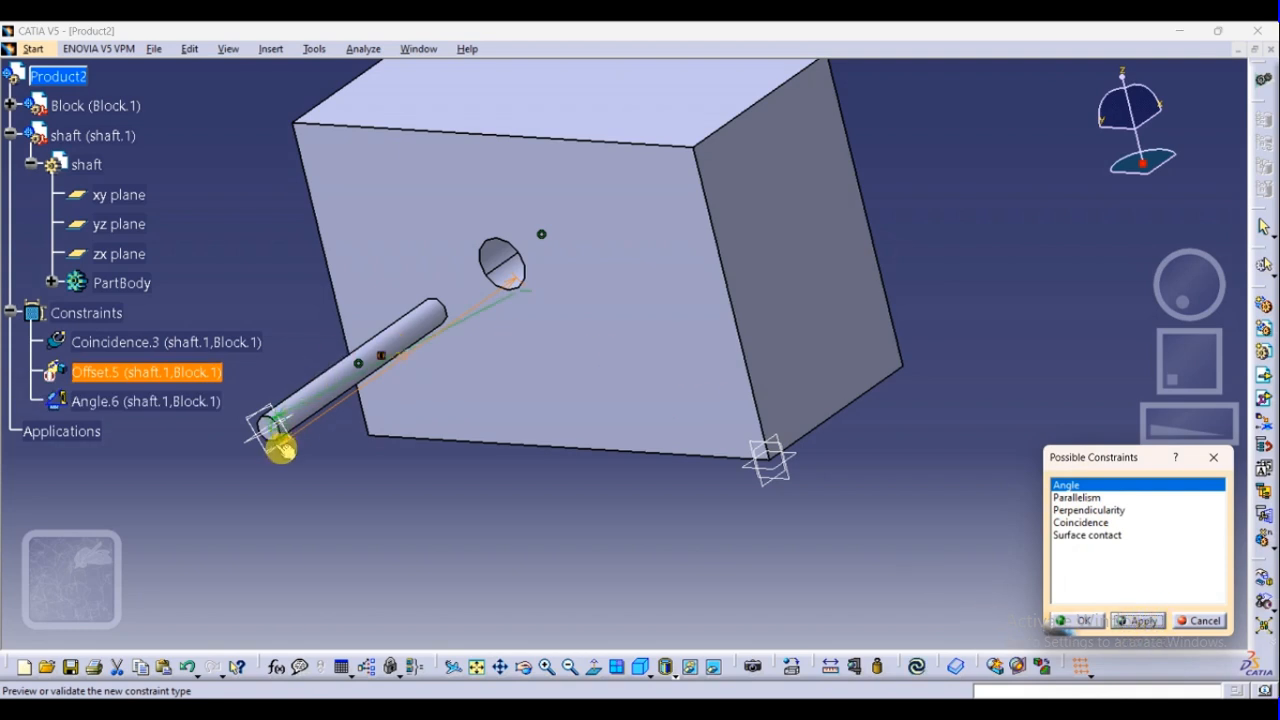
{"action": "left_click", "coordinate": [286, 445]}
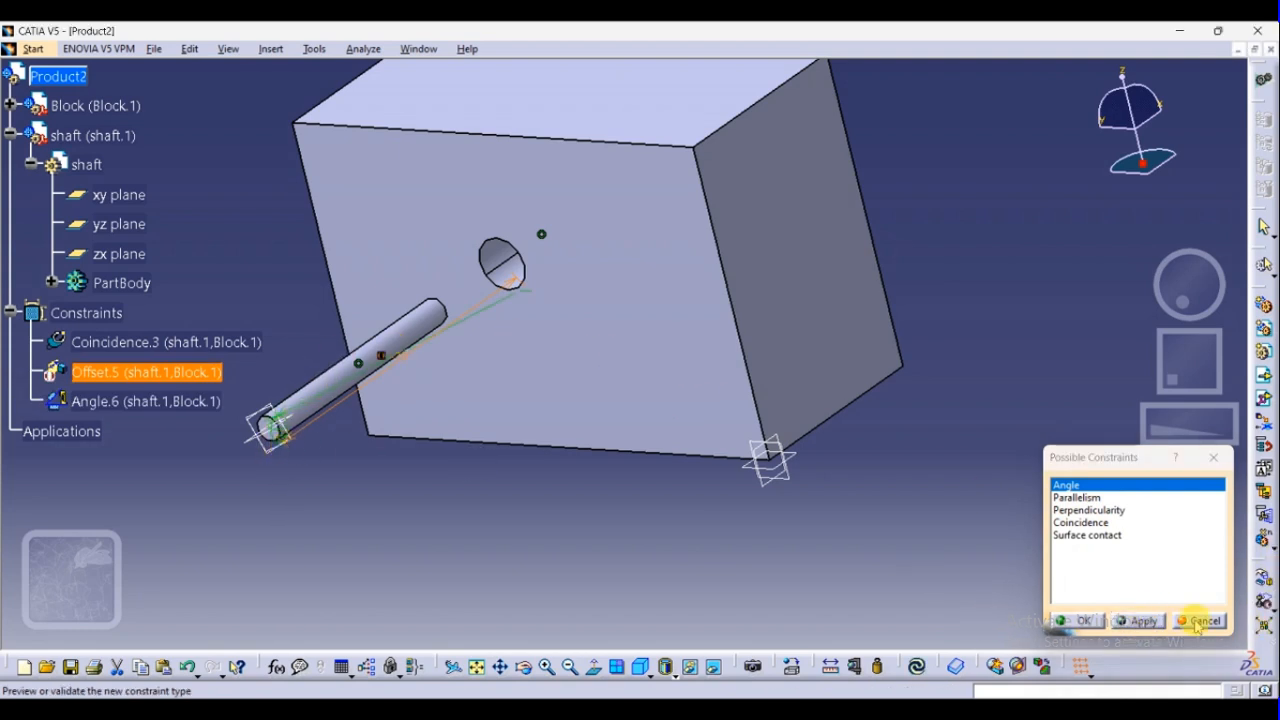
{"action": "left_click", "coordinate": [1072, 620]}
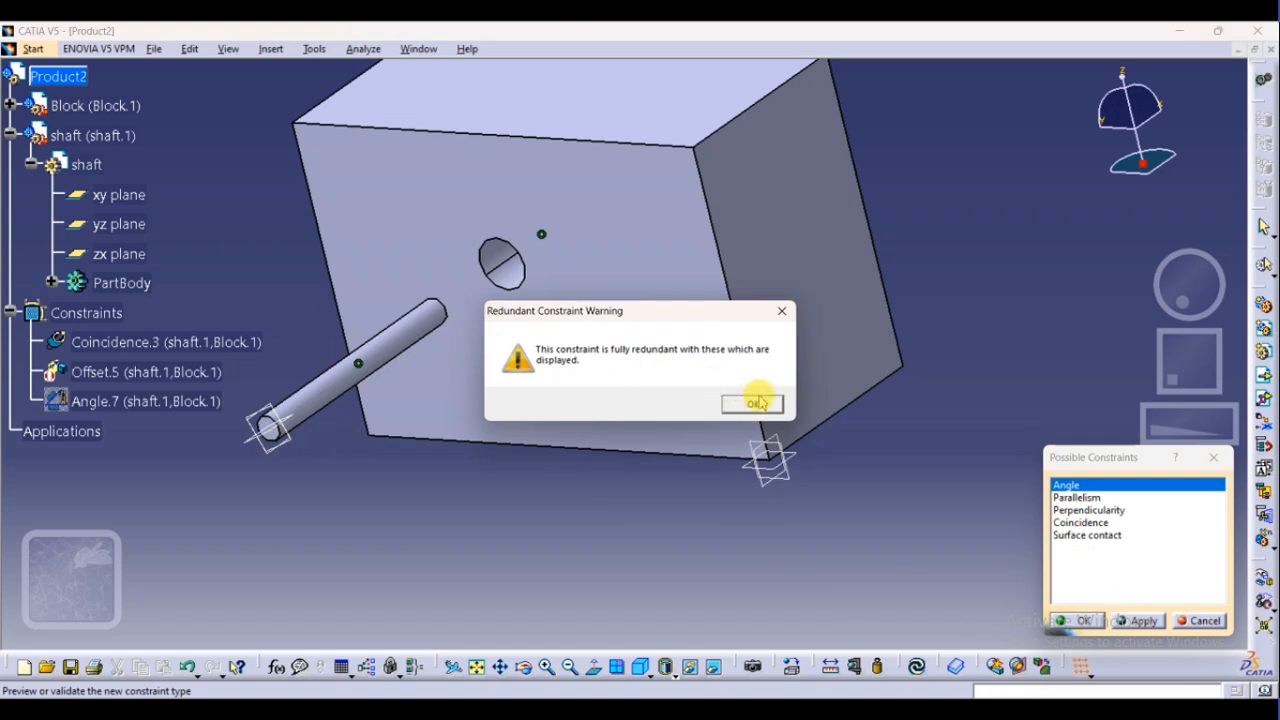
{"action": "left_click", "coordinate": [757, 402]}
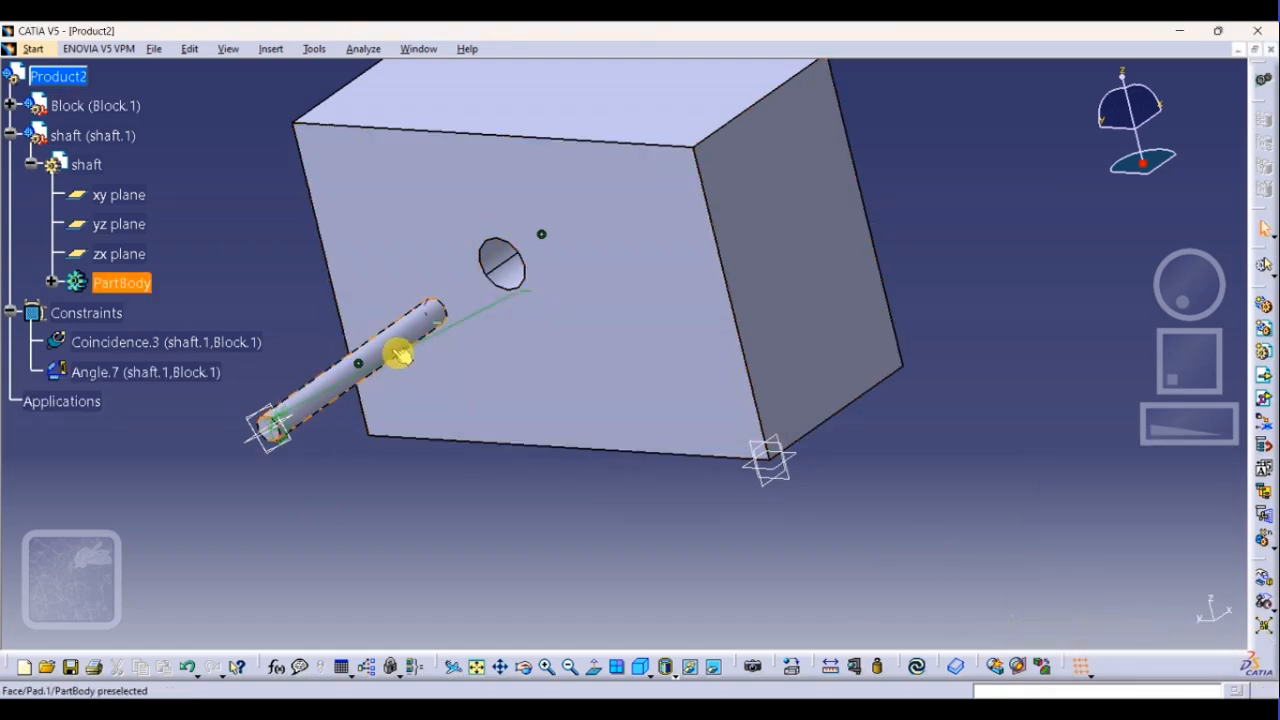
Delete the angle constraint between the shaft and Block, keeping only the axis coincidence
{"action": "left_click", "coordinate": [448, 332]}
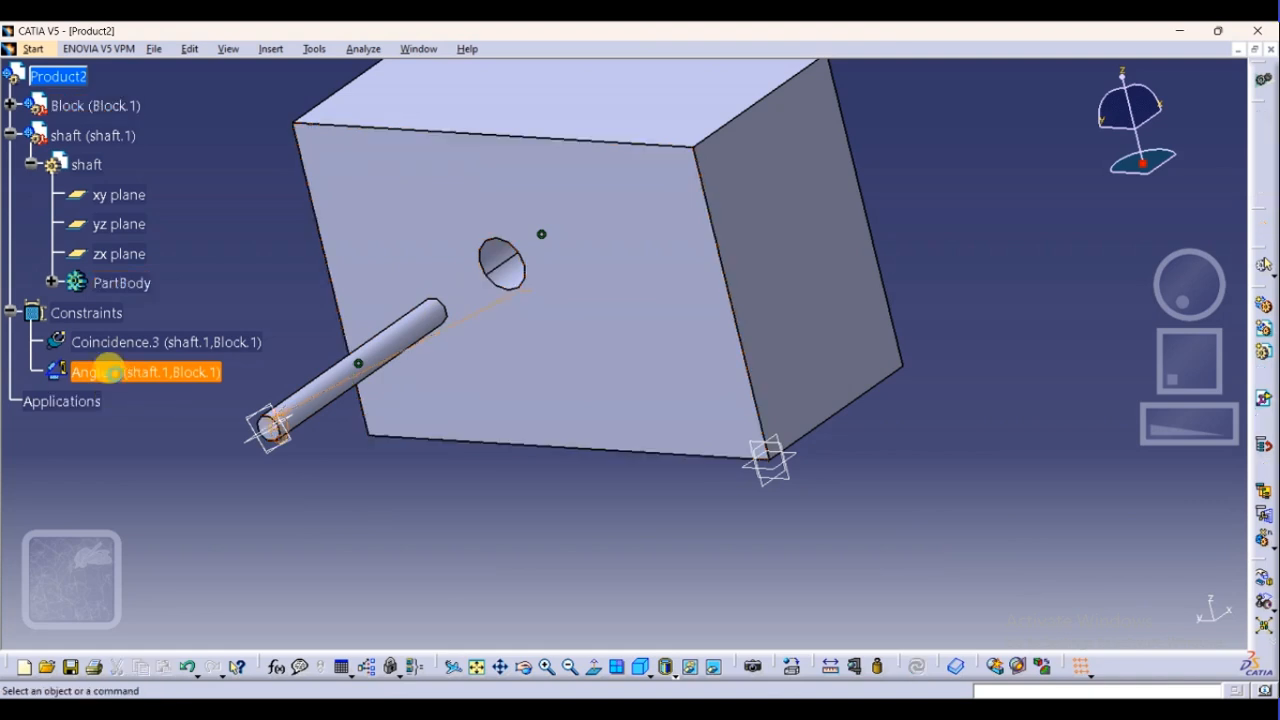
{"action": "key", "text": "Delete"}
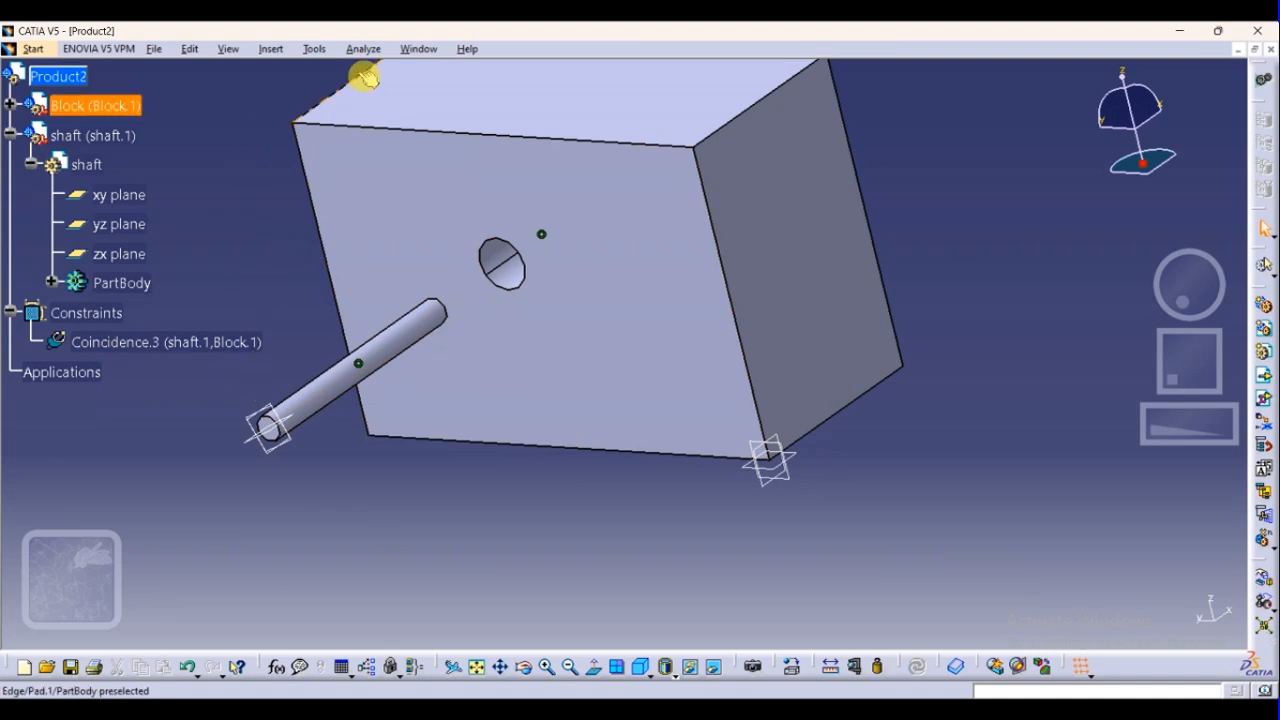
{"action": "left_click", "coordinate": [270, 48]}
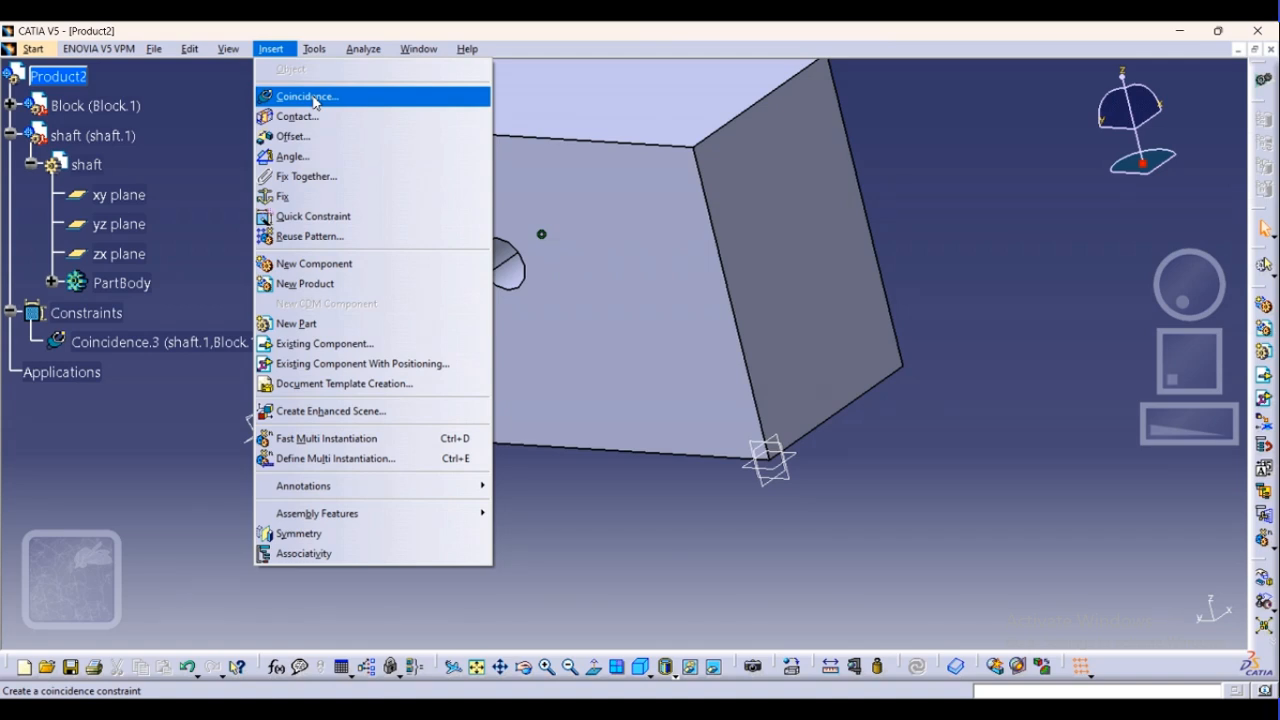
{"action": "left_click", "coordinate": [109, 429]}
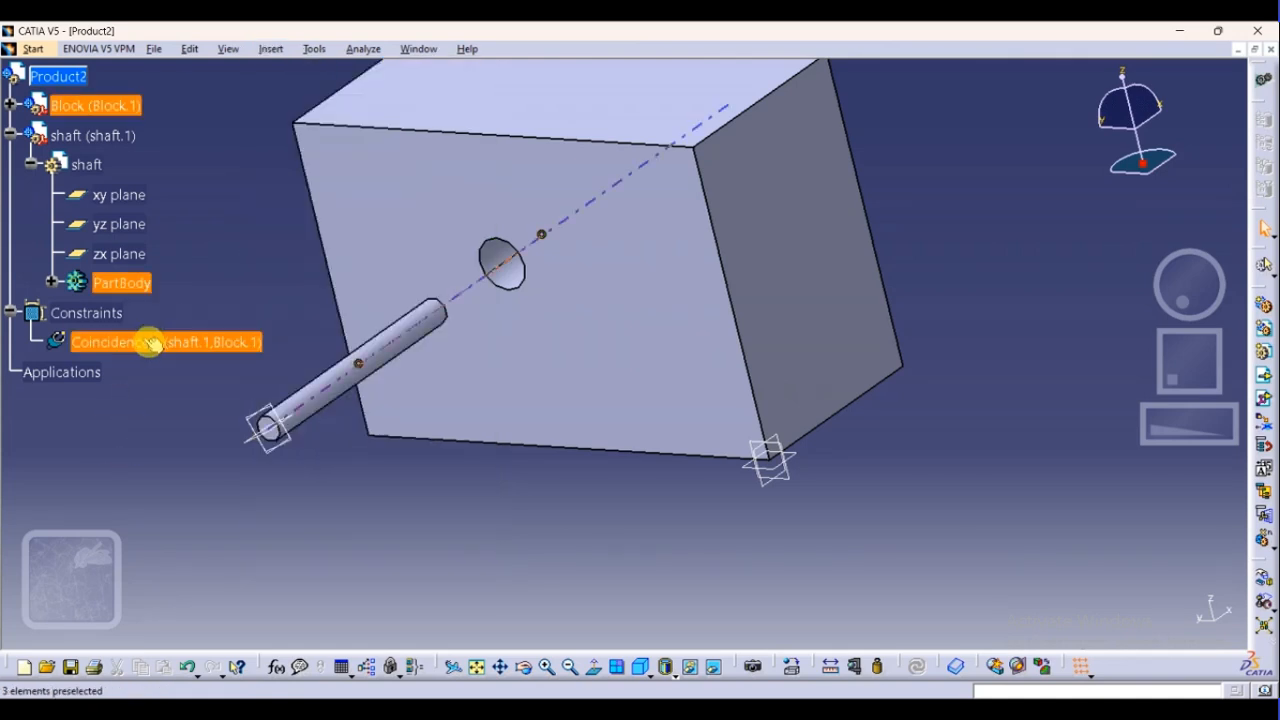
{"action": "left_click", "coordinate": [167, 345]}
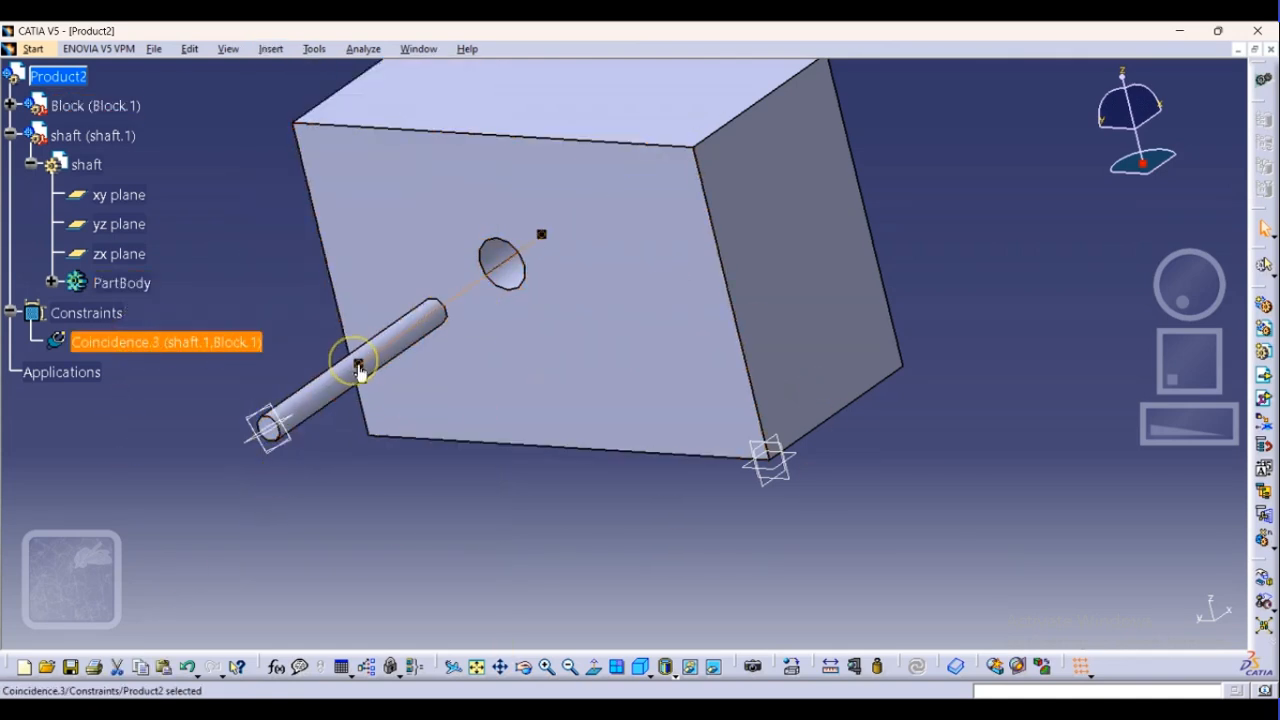
{"action": "double_click", "coordinate": [478, 283]}
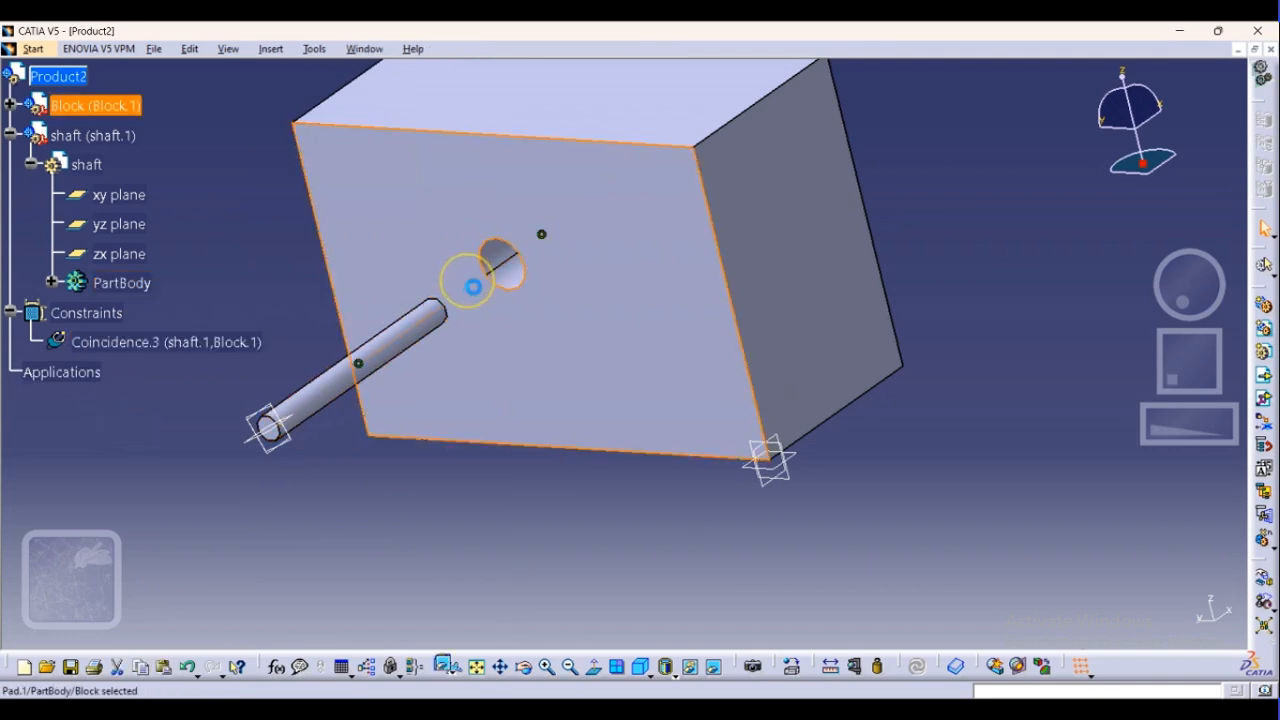
{"action": "left_click", "coordinate": [358, 365]}
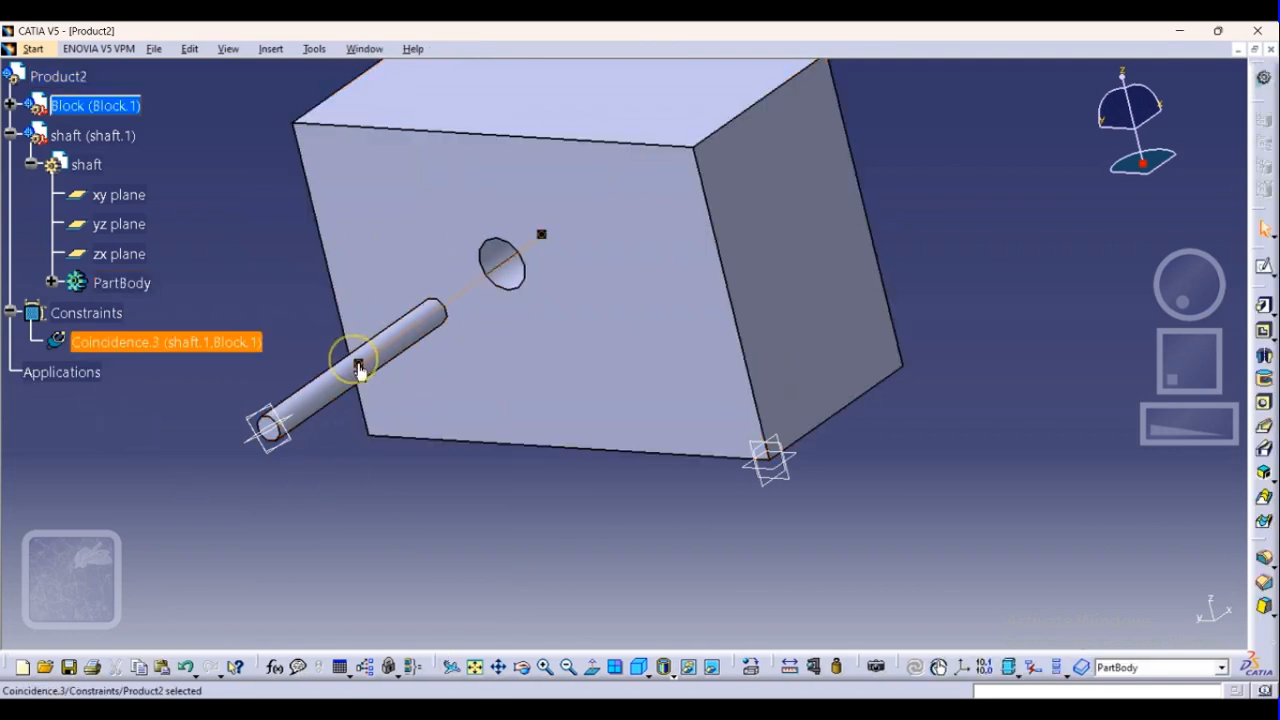
{"action": "right_click", "coordinate": [165, 342]}
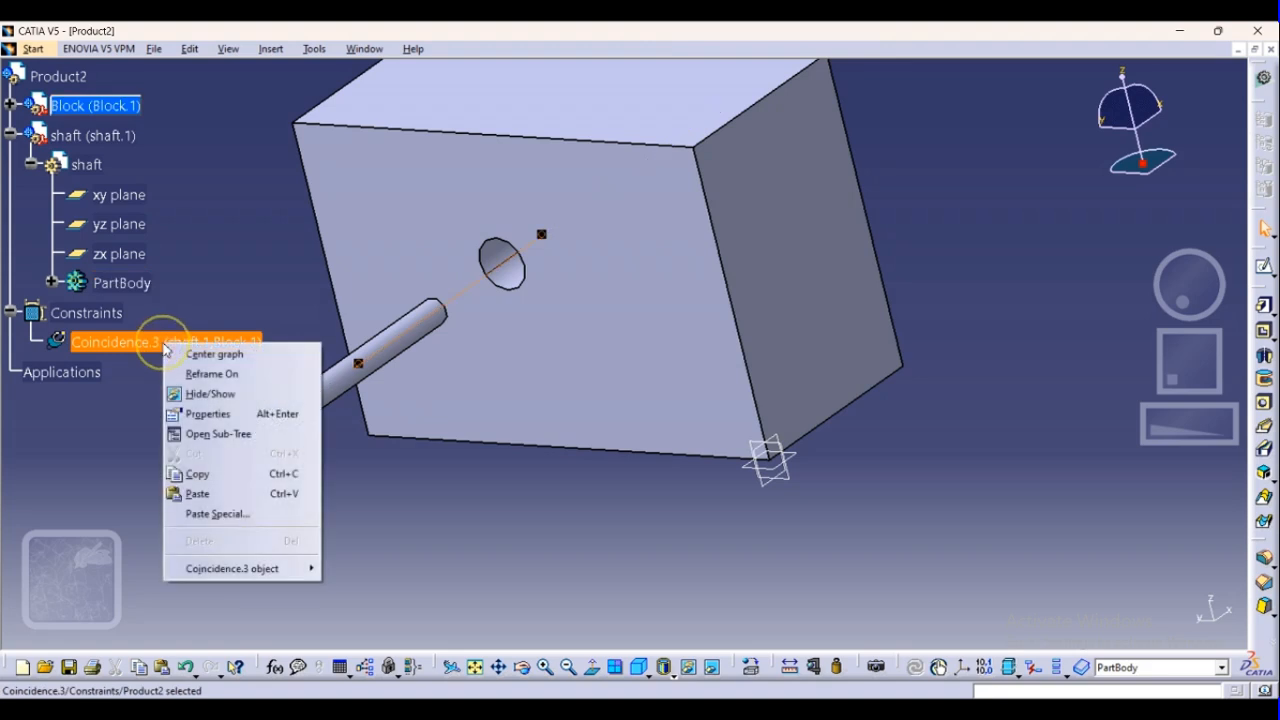
{"action": "left_click", "coordinate": [108, 436]}
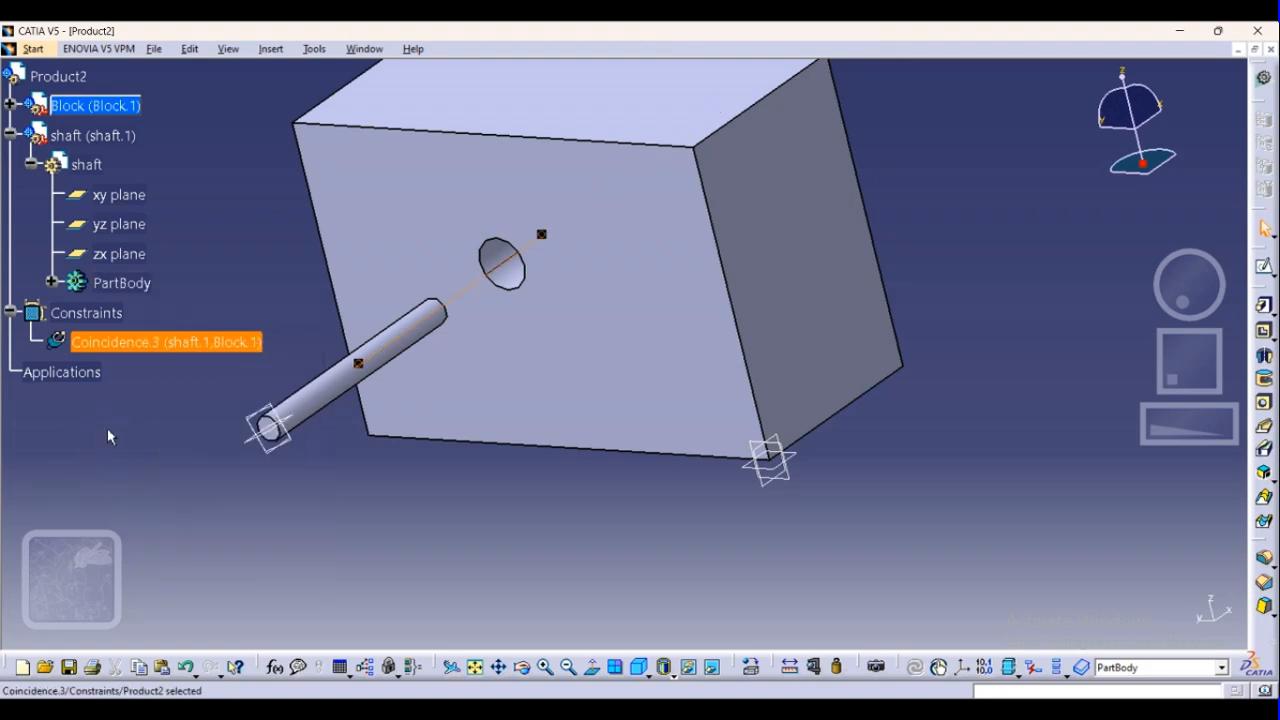